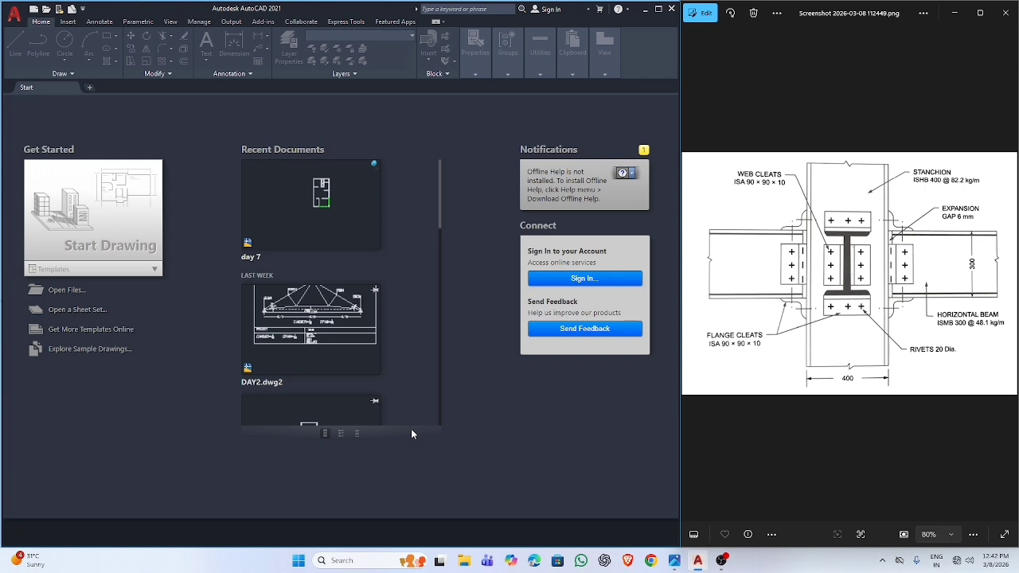
Step: Start a new drawing and set its units to decimal lengths with 0.00 precision and centimeters as the insertion scale
{"action": "left_click", "coordinate": [117, 249]}
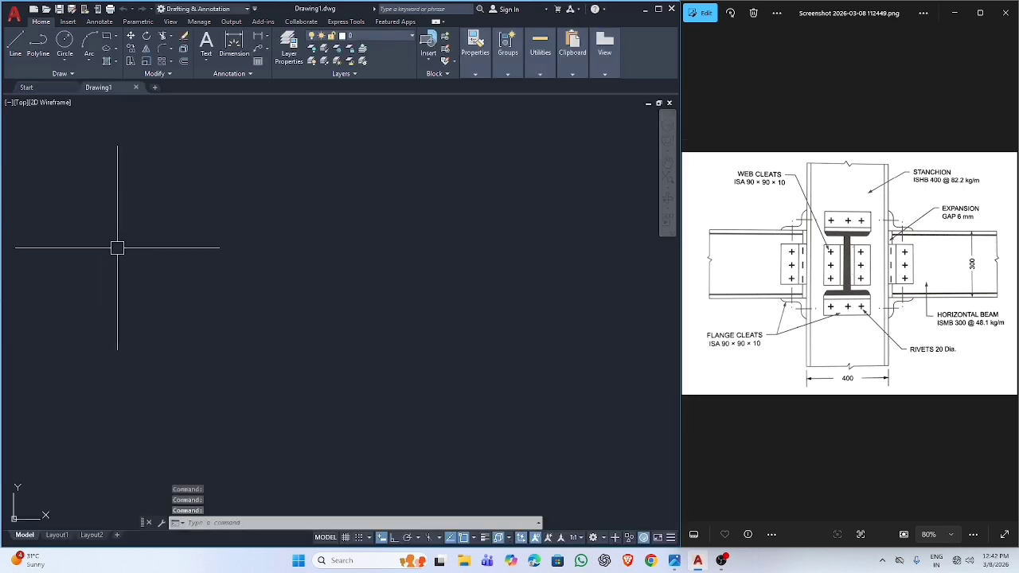
{"action": "type", "text": "un"}
{"action": "key", "text": "Return"}
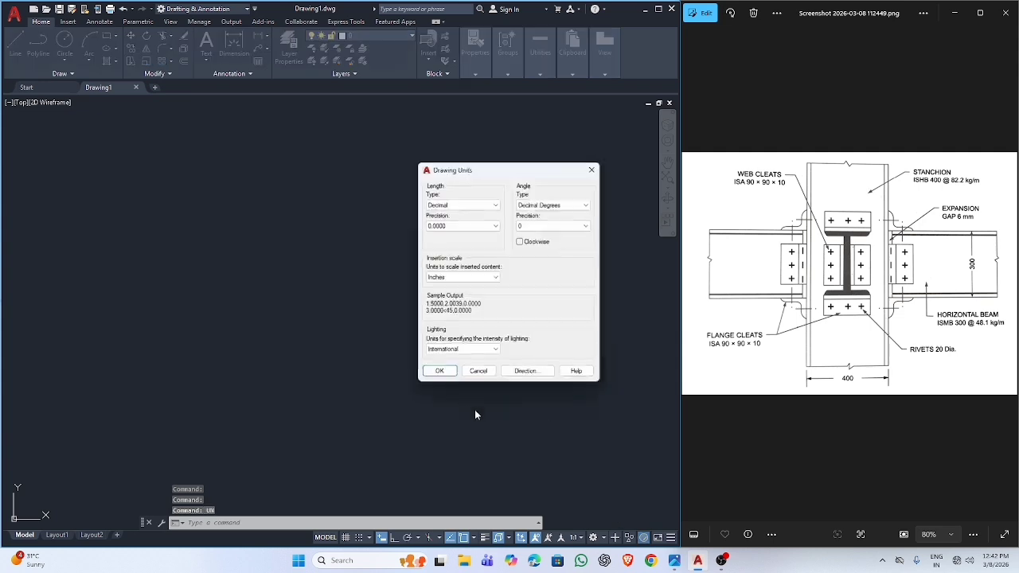
{"action": "left_click", "coordinate": [469, 226]}
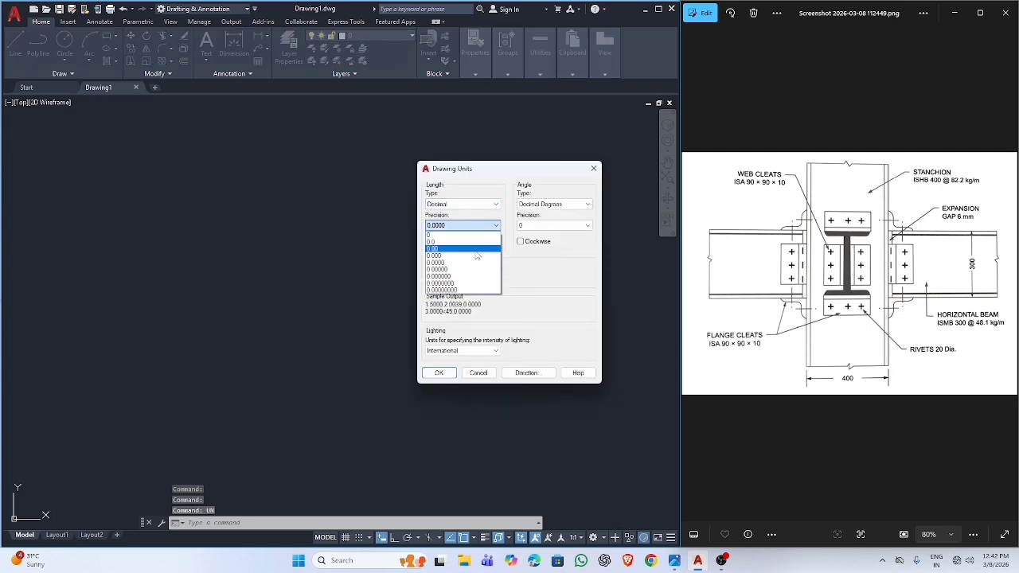
{"action": "left_click", "coordinate": [476, 249]}
{"action": "left_click", "coordinate": [476, 278]}
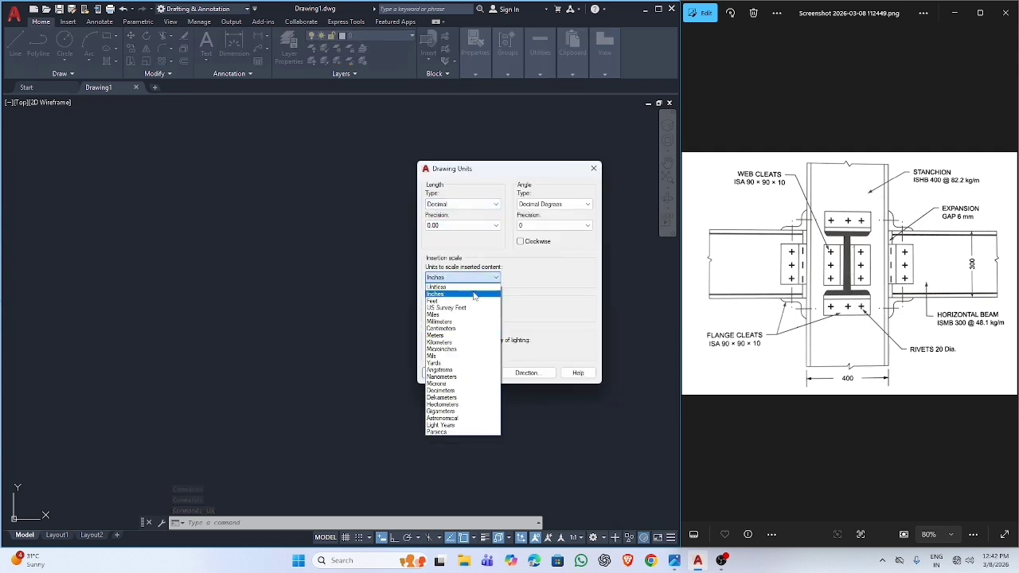
{"action": "left_click", "coordinate": [474, 336]}
{"action": "left_click", "coordinate": [473, 279]}
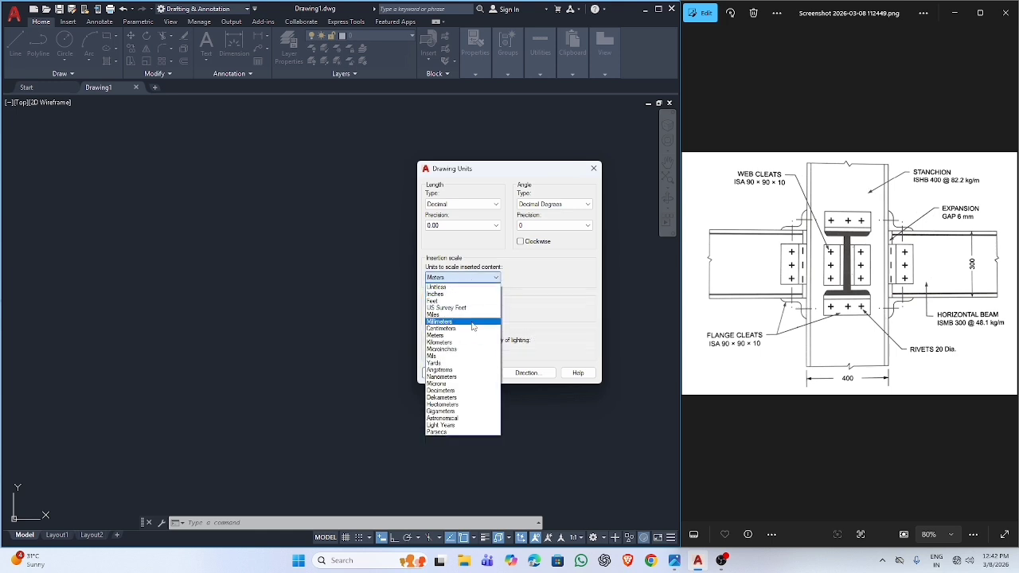
{"action": "left_click", "coordinate": [474, 327]}
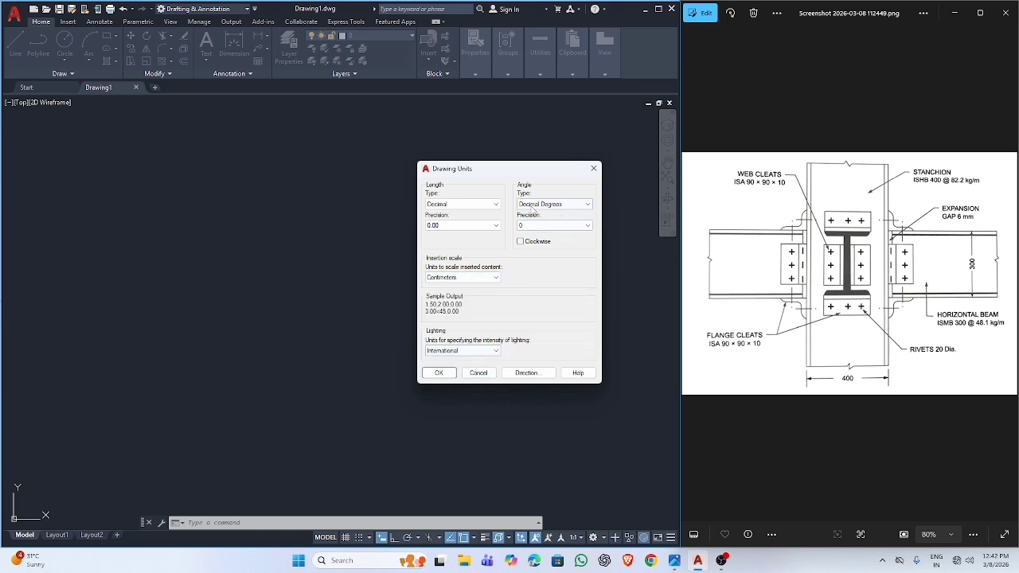
{"action": "left_click", "coordinate": [439, 373]}
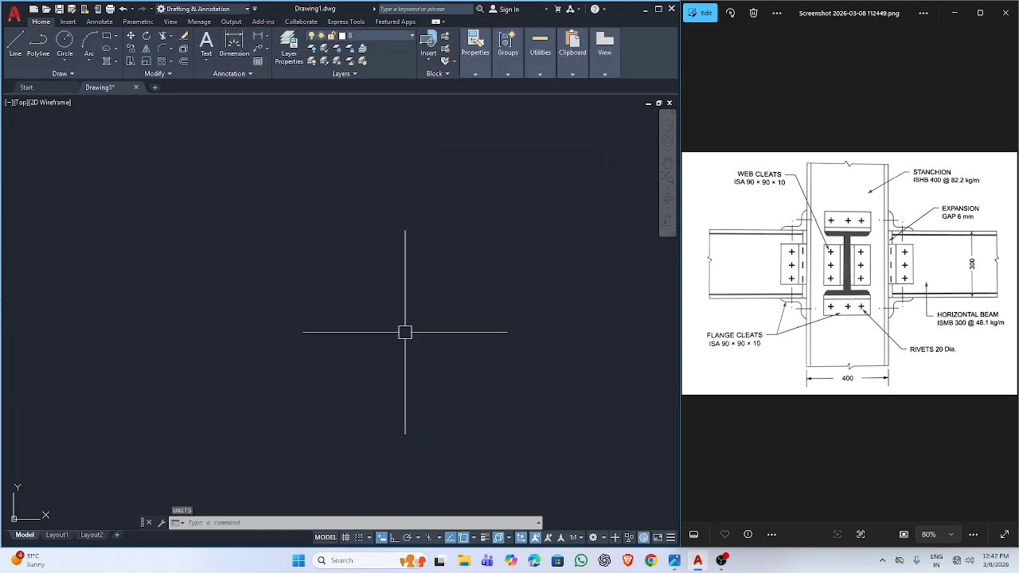
Step: Set the drawing limits from 0,0 to 1000,1000 and fit the whole limits area in the view
{"action": "type", "text": "lim"}
{"action": "key", "text": "Return"}
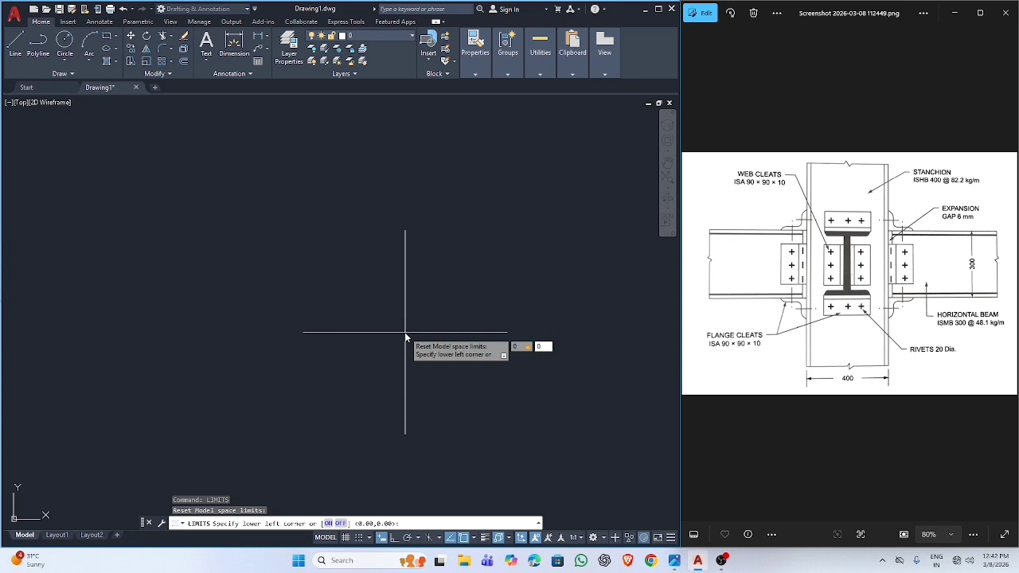
{"action": "type", "text": "0,0"}
{"action": "key", "text": "Return"}
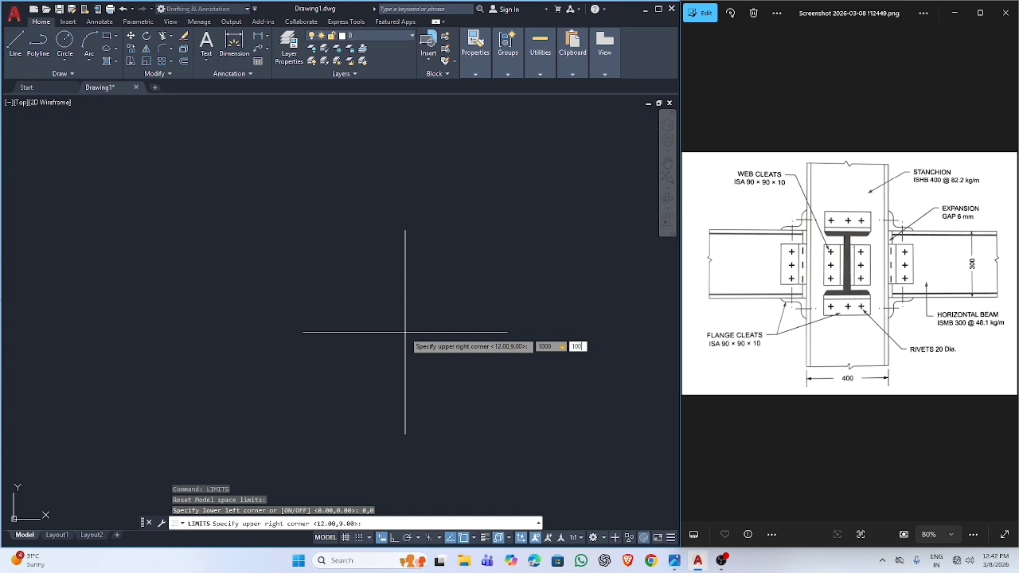
{"action": "key", "text": "Return"}
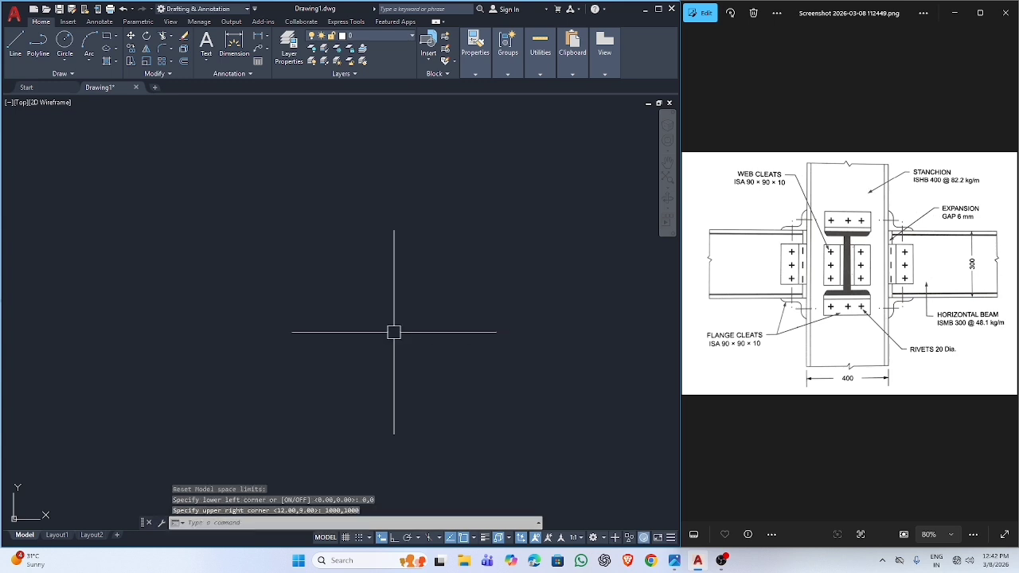
{"action": "type", "text": "z"}
{"action": "key", "text": "Return"}
{"action": "type", "text": "a"}
{"action": "key", "text": "Return"}
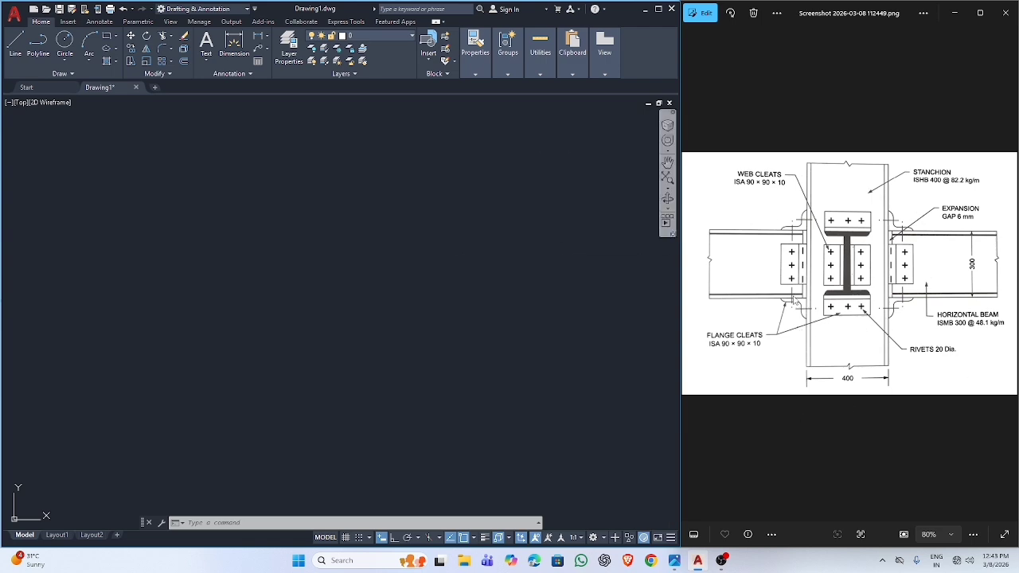
Step: Examine the reference image's stanchion, web and flange cleats and the overall width dimension
{"action": "left_click", "coordinate": [939, 348]}
{"action": "scroll", "coordinate": [877, 336], "scroll_direction": "up", "scroll_amount": 6}
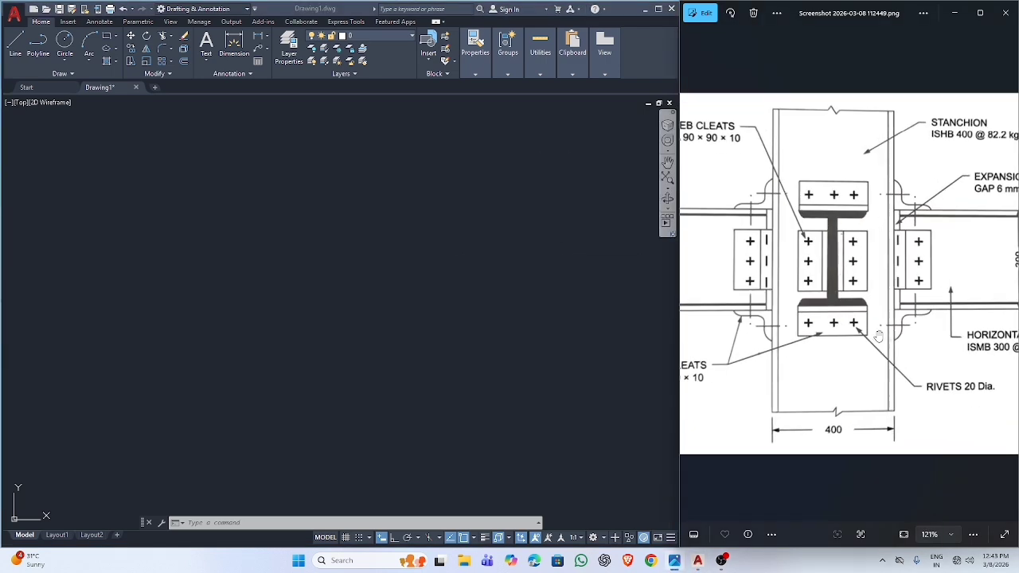
{"action": "scroll", "coordinate": [877, 336], "scroll_direction": "down", "scroll_amount": 3}
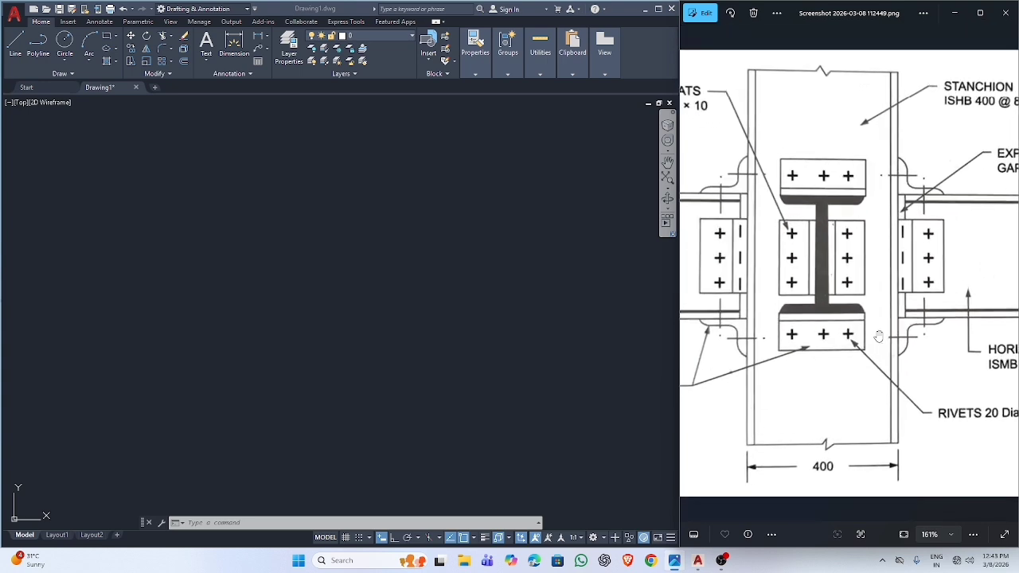
{"action": "scroll", "coordinate": [878, 336], "scroll_direction": "up", "scroll_amount": 1}
{"action": "scroll", "coordinate": [878, 336], "scroll_direction": "down", "scroll_amount": 1}
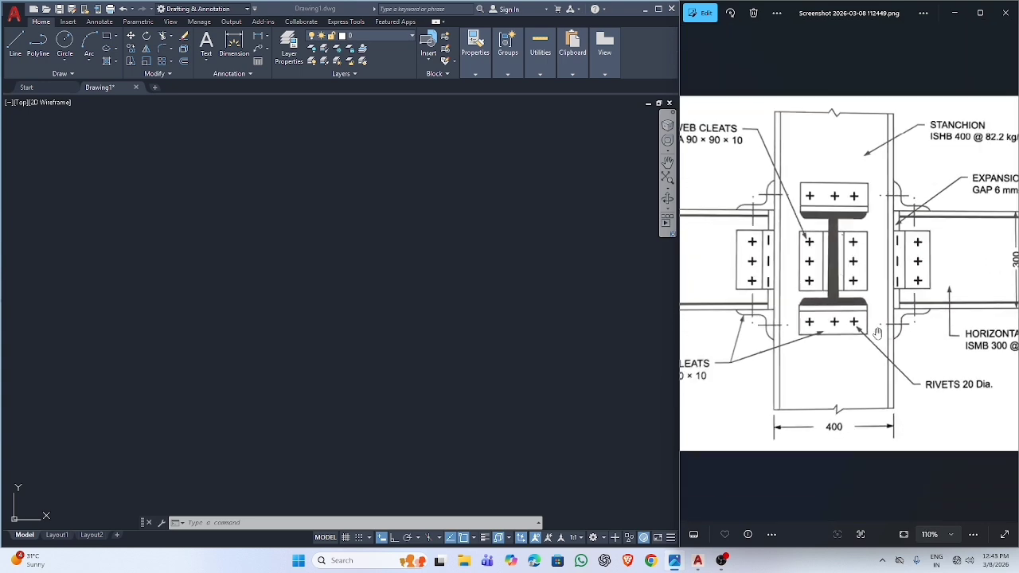
{"action": "scroll", "coordinate": [878, 332], "scroll_direction": "down", "scroll_amount": 1}
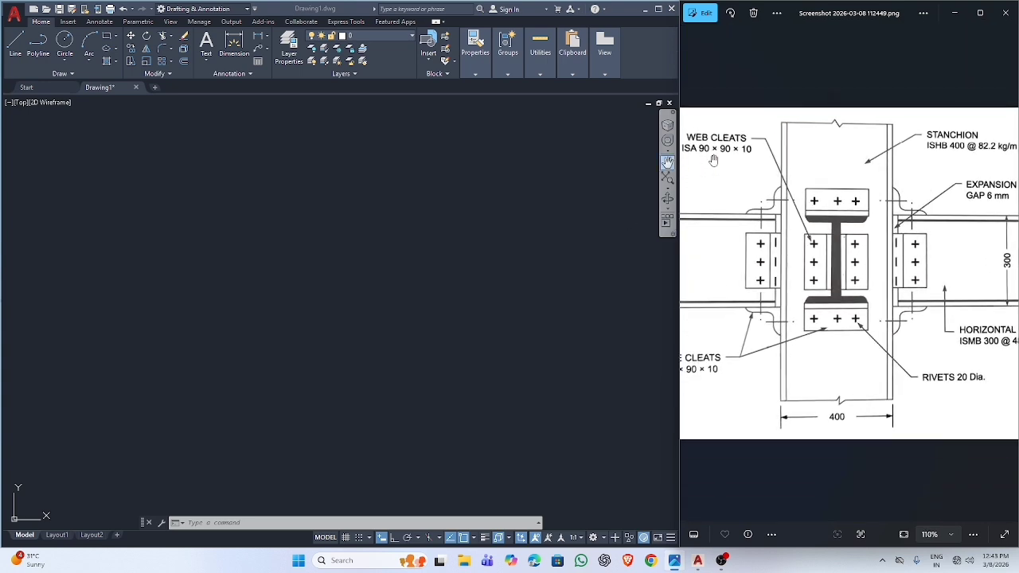
{"action": "left_click_drag", "start_coordinate": [711, 160], "coordinate": [723, 160]}
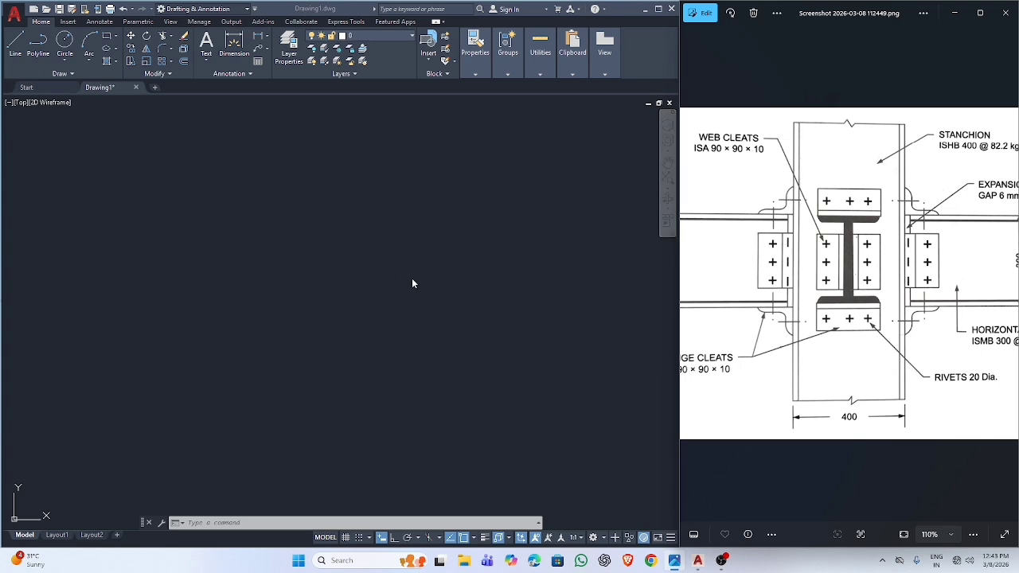
{"action": "key", "text": "ctrl+0"}
{"action": "key", "text": "ctrl+plus"}
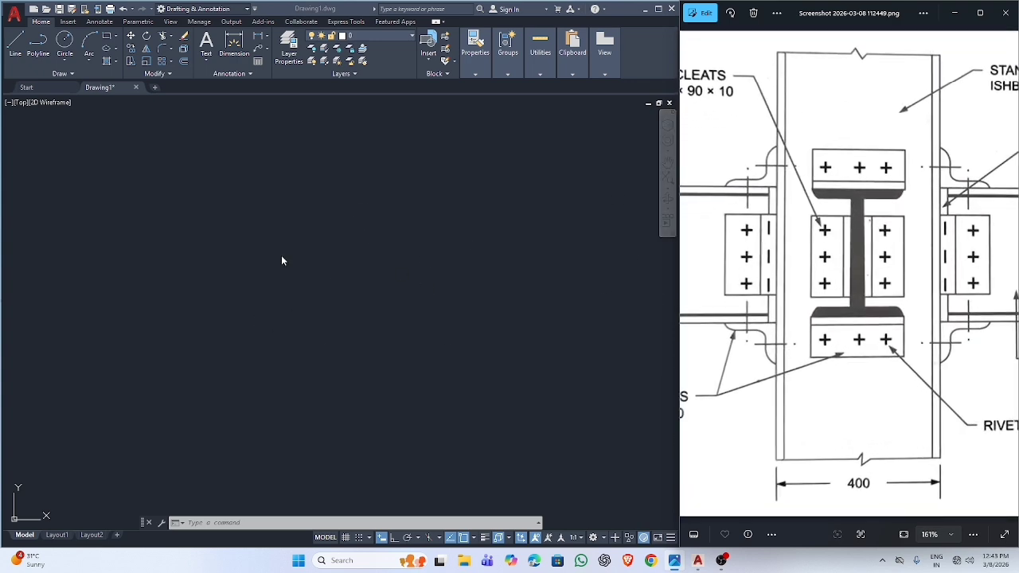
Step: Draw the stanchion outline as a closed rectangle of lines, 400 wide and 800 high, with Ortho on
{"action": "left_click", "coordinate": [275, 220]}
{"action": "type", "text": "l"}
{"action": "key", "text": "Return"}
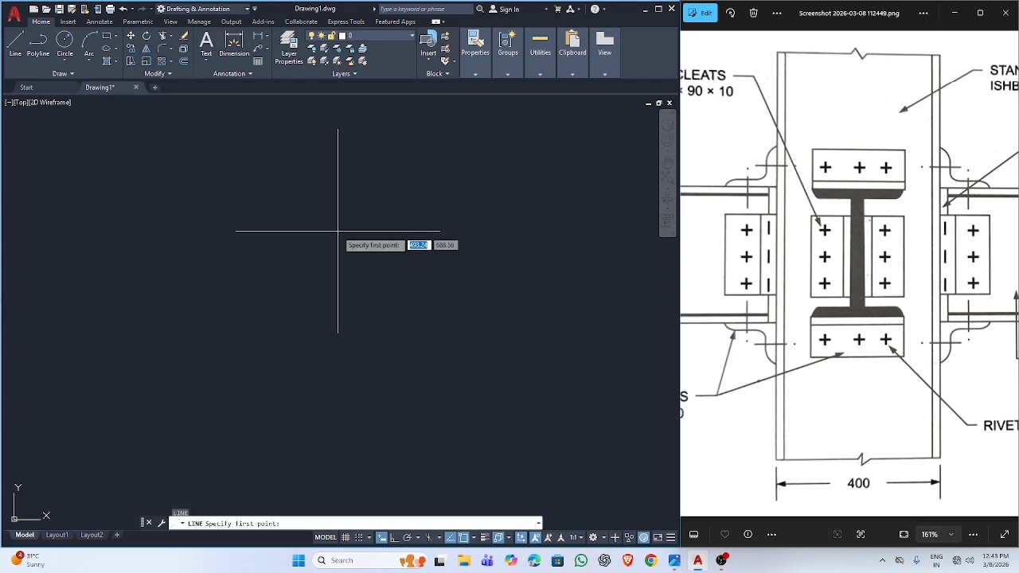
{"action": "left_click", "coordinate": [200, 178]}
{"action": "key", "text": "F8"}
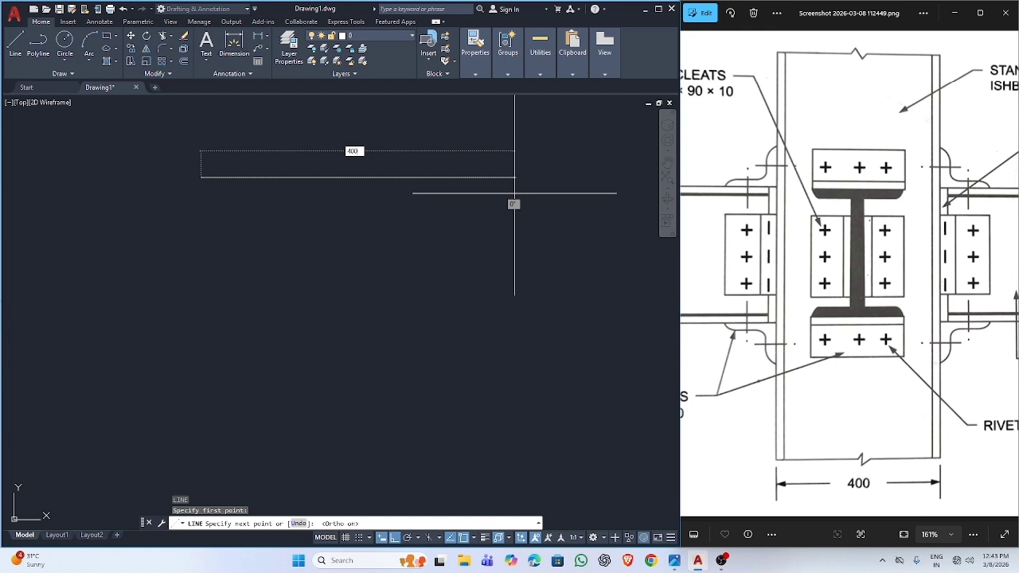
{"action": "type", "text": "400"}
{"action": "key", "text": "Return"}
{"action": "scroll", "coordinate": [593, 398], "scroll_direction": "down", "scroll_amount": 2}
{"action": "scroll", "coordinate": [453, 417], "scroll_direction": "down", "scroll_amount": 1}
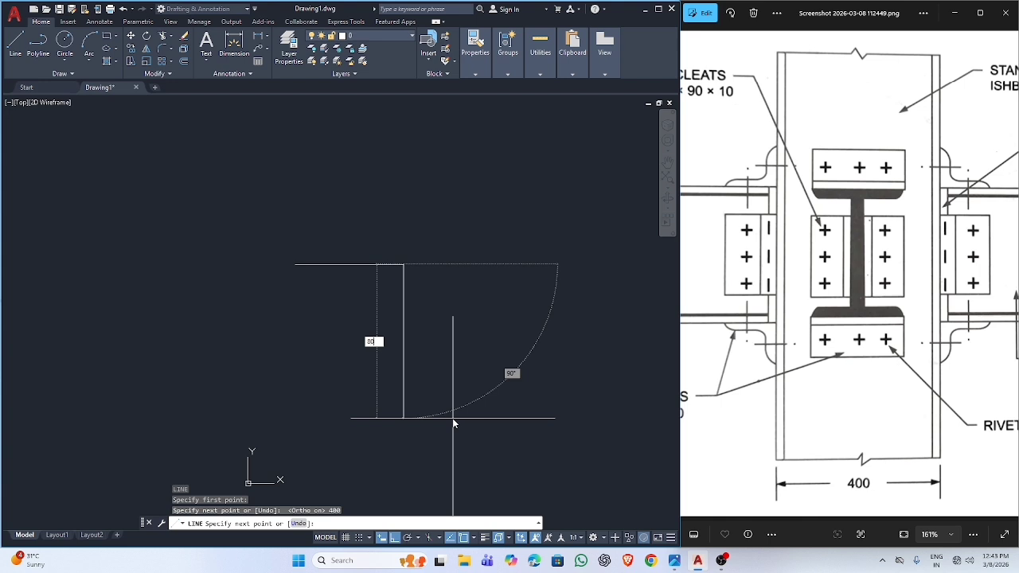
{"action": "key", "text": "Return"}
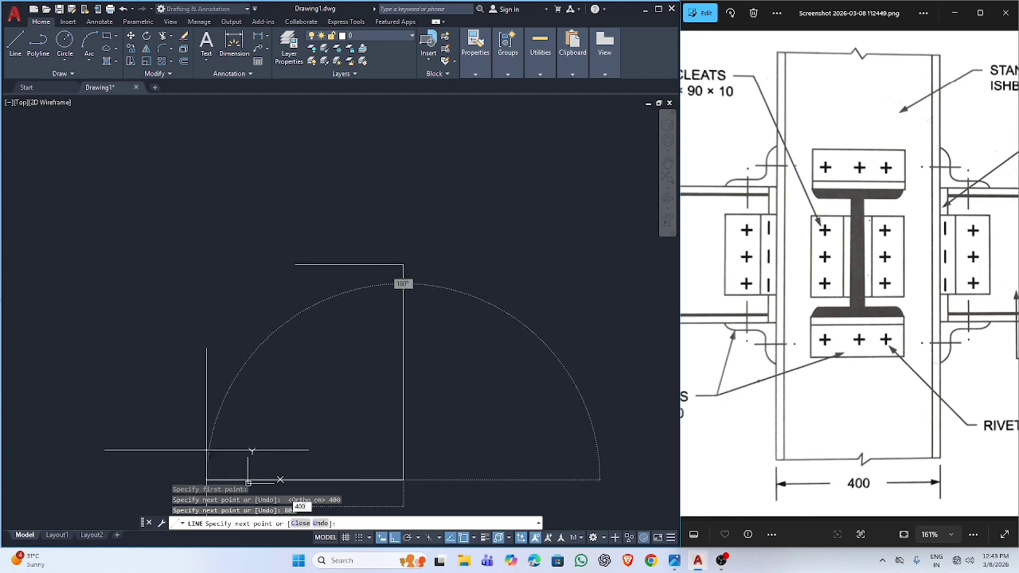
{"action": "type", "text": "400"}
{"action": "key", "text": "Return"}
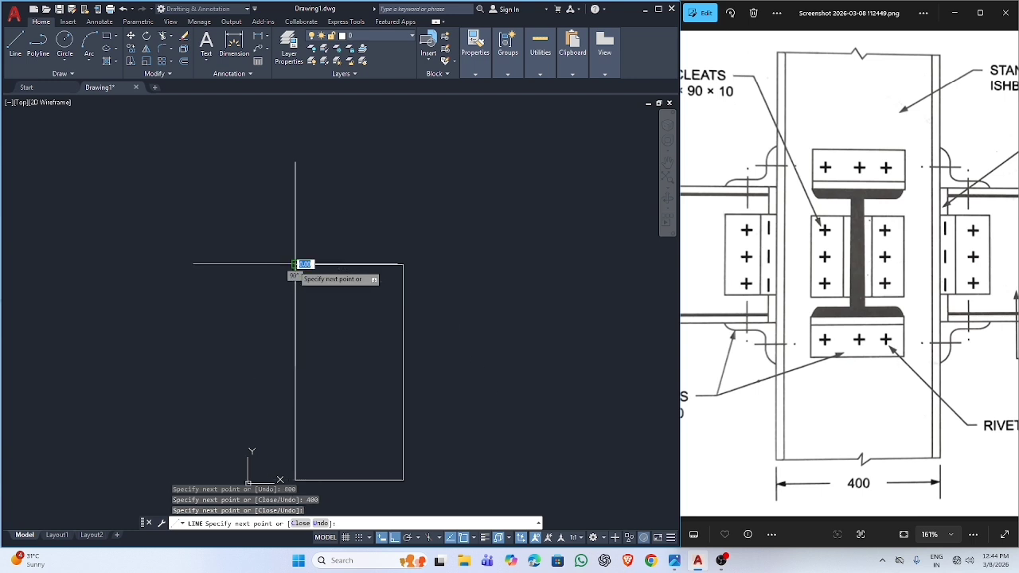
{"action": "key", "text": "Escape"}
Step: Offset both vertical edges of the stanchion rectangle inward by 20 to form the flange lines
{"action": "scroll", "coordinate": [307, 325], "scroll_direction": "down", "scroll_amount": 2}
{"action": "scroll", "coordinate": [366, 319], "scroll_direction": "up", "scroll_amount": 2}
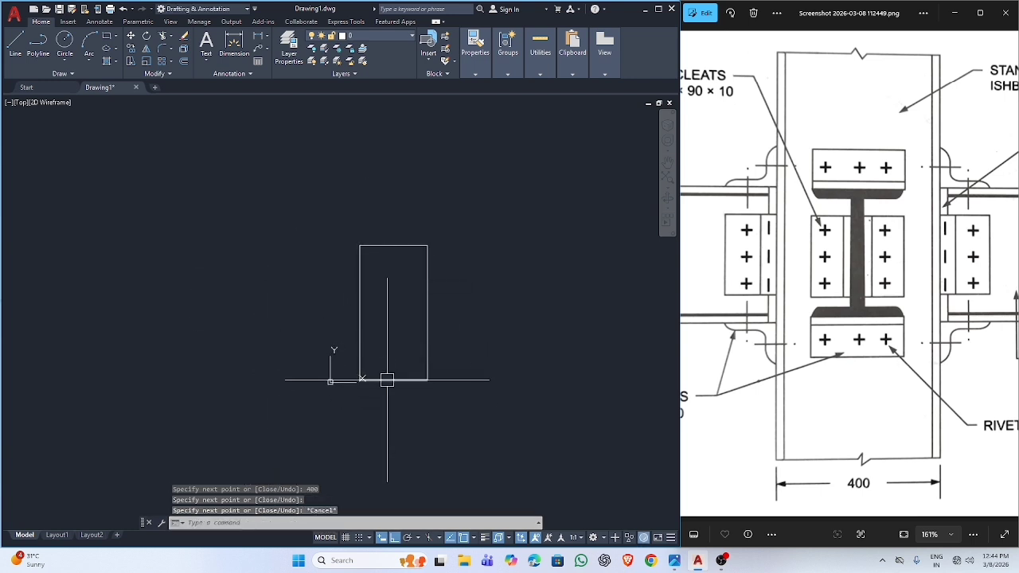
{"action": "scroll", "coordinate": [387, 380], "scroll_direction": "up", "scroll_amount": 2}
{"action": "key", "text": "Return"}
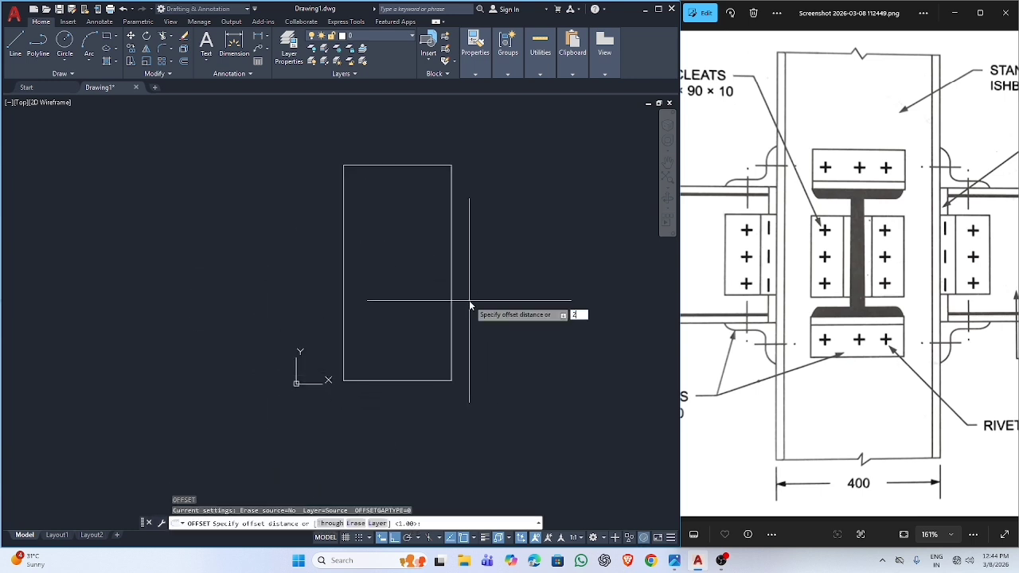
{"action": "type", "text": "20"}
{"action": "key", "text": "Return"}
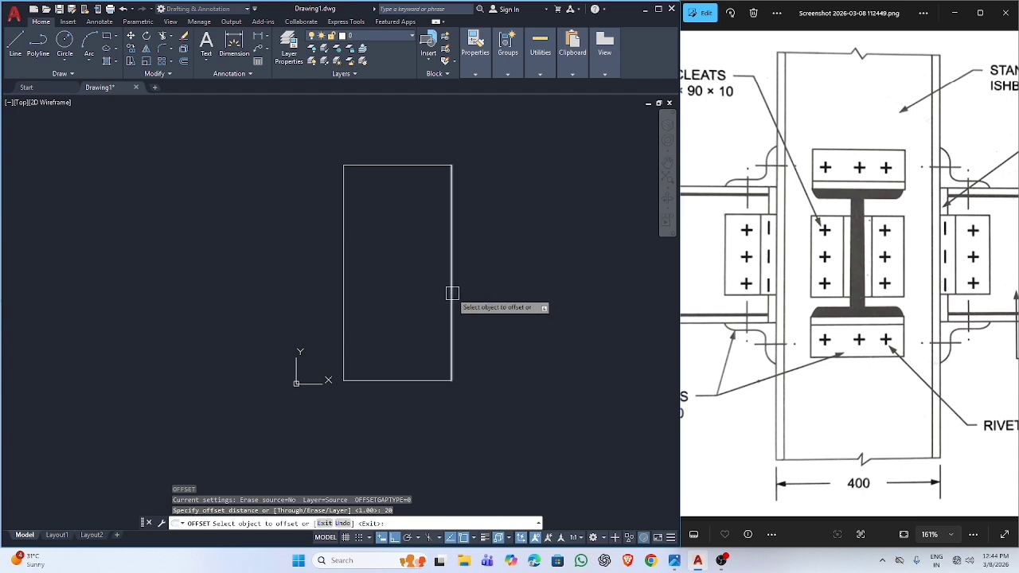
{"action": "left_click", "coordinate": [451, 292]}
{"action": "left_click", "coordinate": [362, 291]}
{"action": "key", "text": "Escape"}
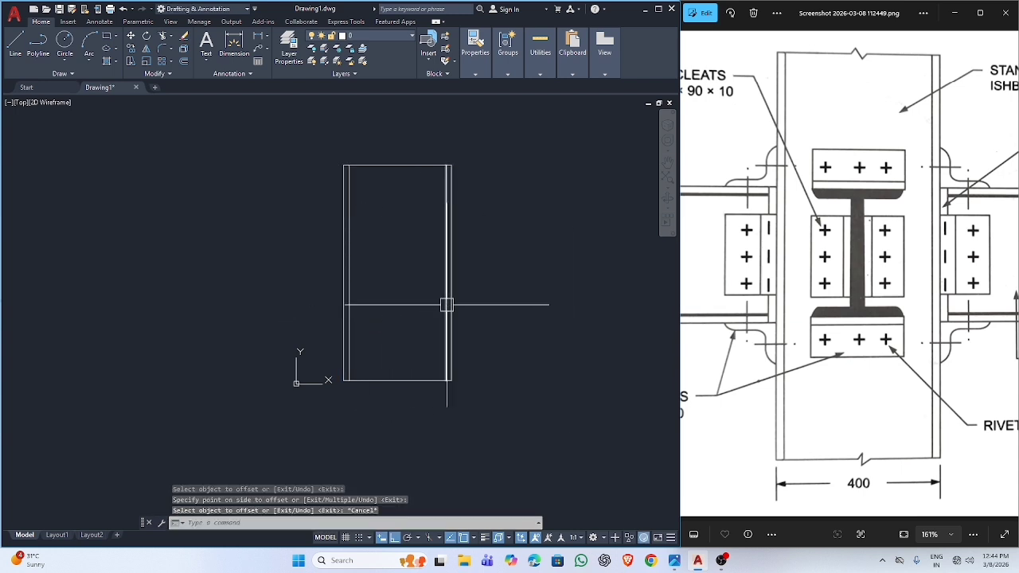
{"action": "type", "text": "l"}
{"action": "key", "text": "Return"}
{"action": "key", "text": "Escape"}
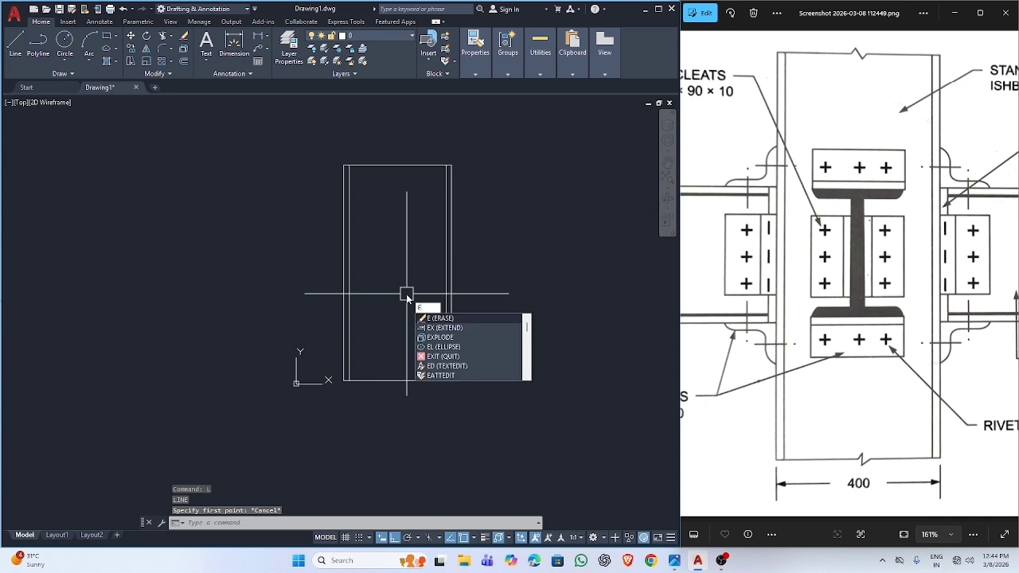
{"action": "type", "text": "ex"}
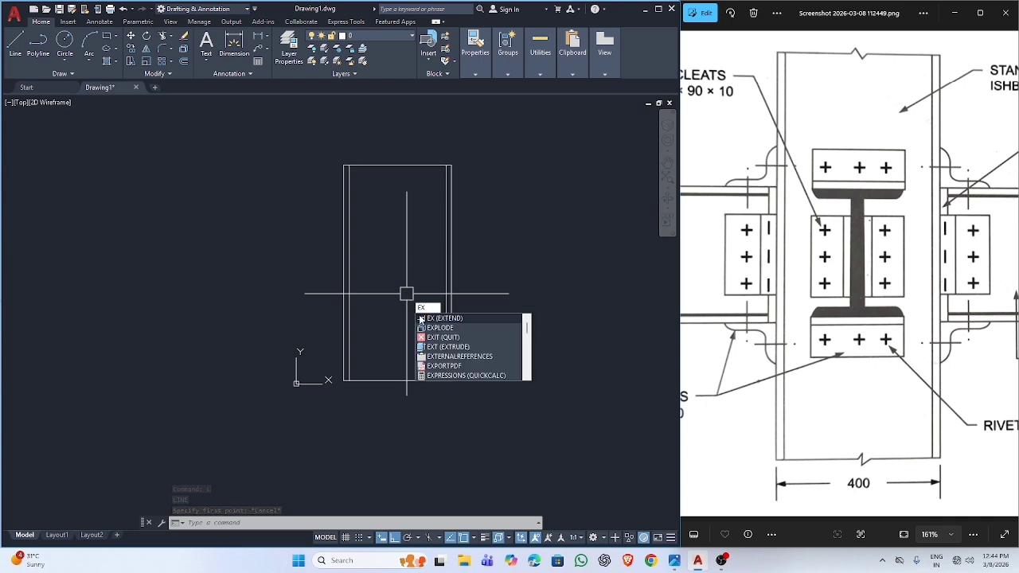
{"action": "key", "text": "BackSpace"}
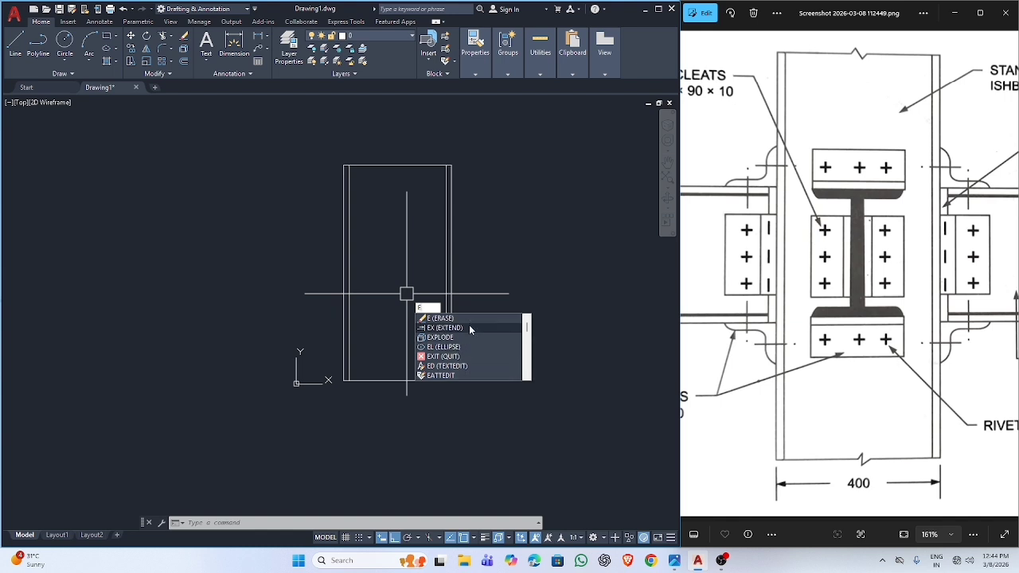
{"action": "key", "text": "Escape"}
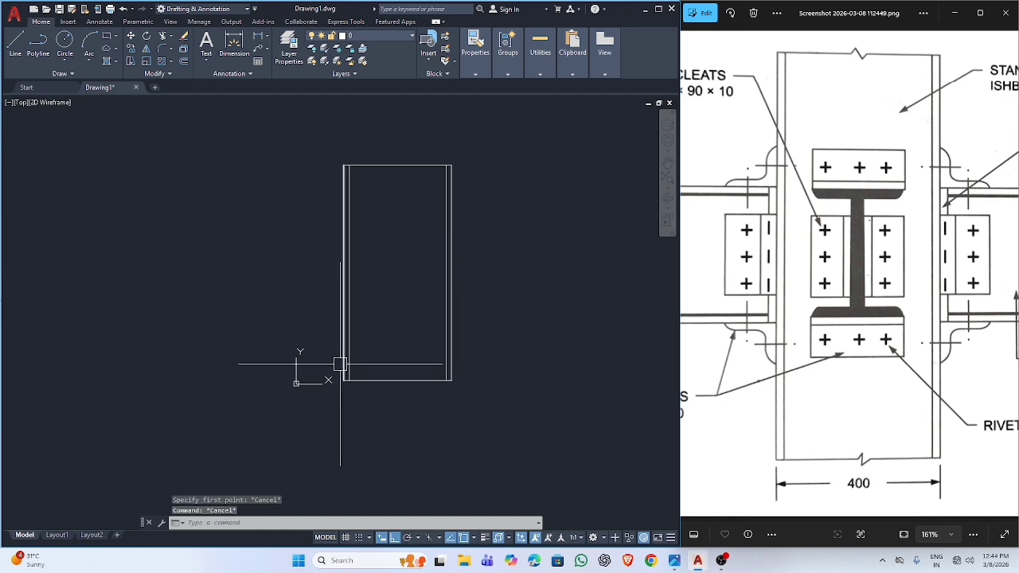
Step: Draw a horizontal centre line from the midpoint of the stanchion's right edge to well beyond its left edge
{"action": "type", "text": "l"}
{"action": "key", "text": "Return"}
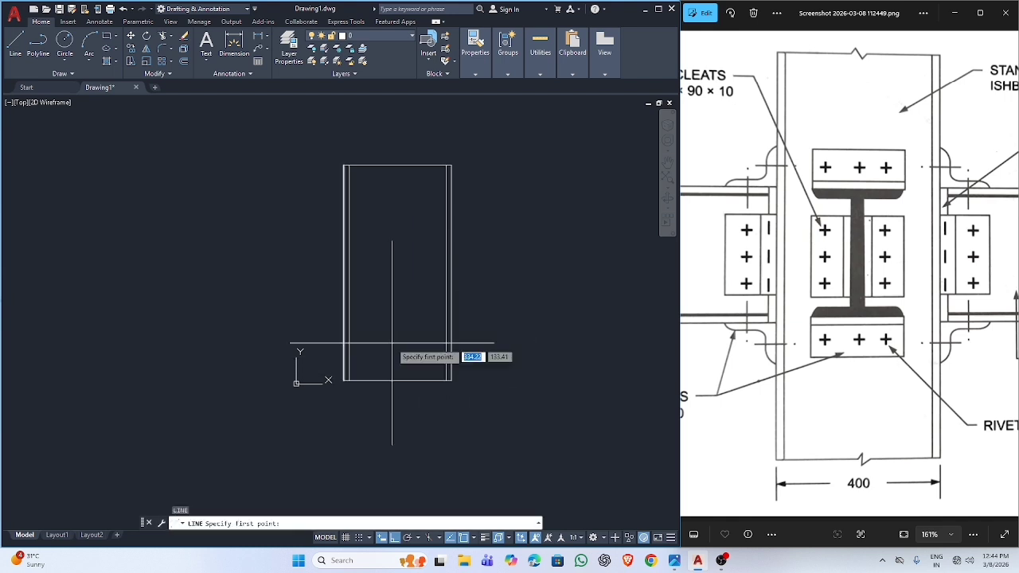
{"action": "left_click", "coordinate": [450, 273]}
{"action": "left_click", "coordinate": [239, 273]}
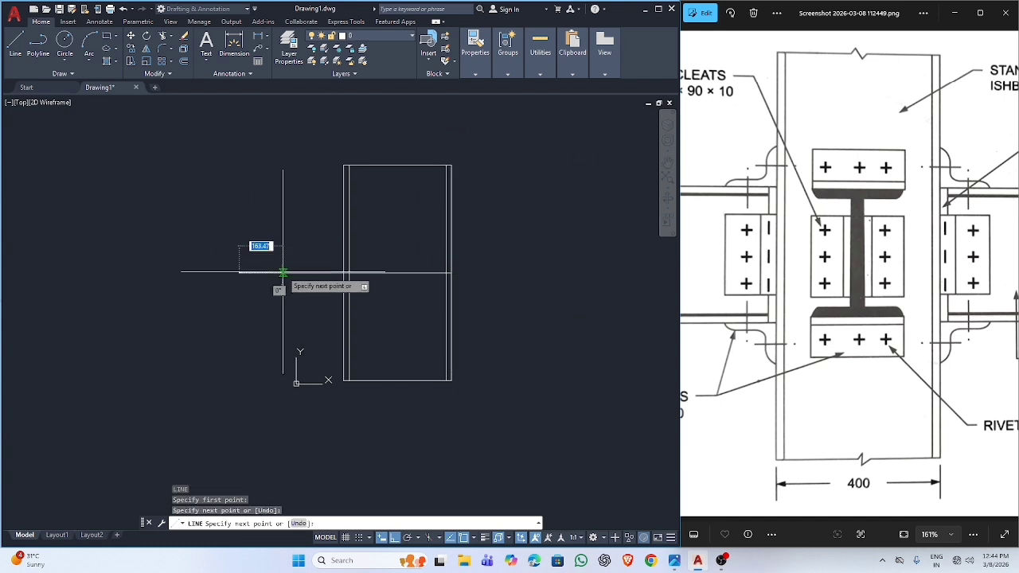
{"action": "key", "text": "Escape"}
Step: Draw a vertical centre line about 1047 long from the midpoint of the stanchion's top edge down past its bottom edge
{"action": "key", "text": "Return"}
{"action": "left_click", "coordinate": [397, 166]}
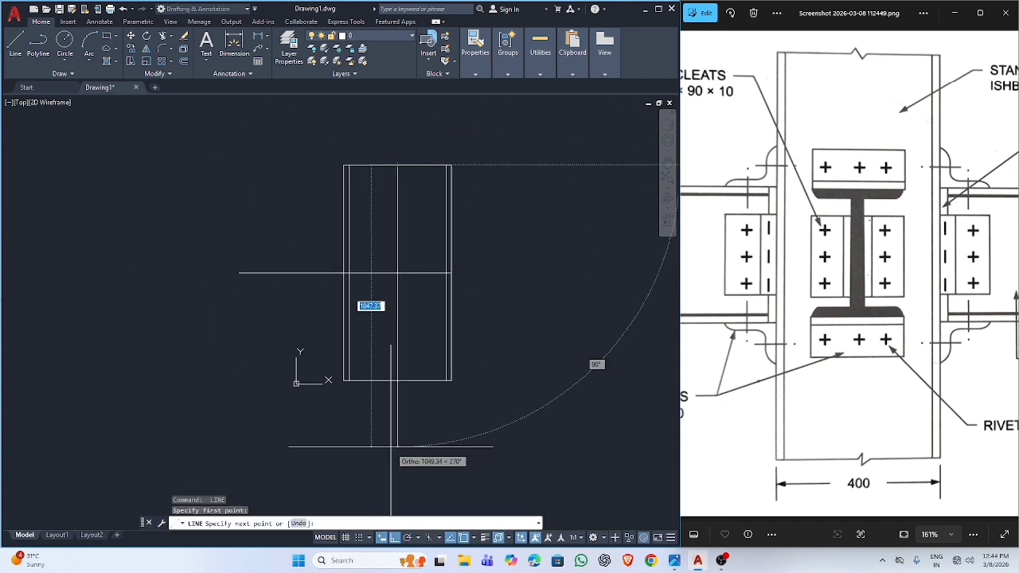
{"action": "left_click", "coordinate": [397, 380]}
{"action": "key", "text": "Escape"}
{"action": "scroll", "coordinate": [398, 271], "scroll_direction": "up", "scroll_amount": 3}
{"action": "scroll", "coordinate": [405, 265], "scroll_direction": "down", "scroll_amount": 3}
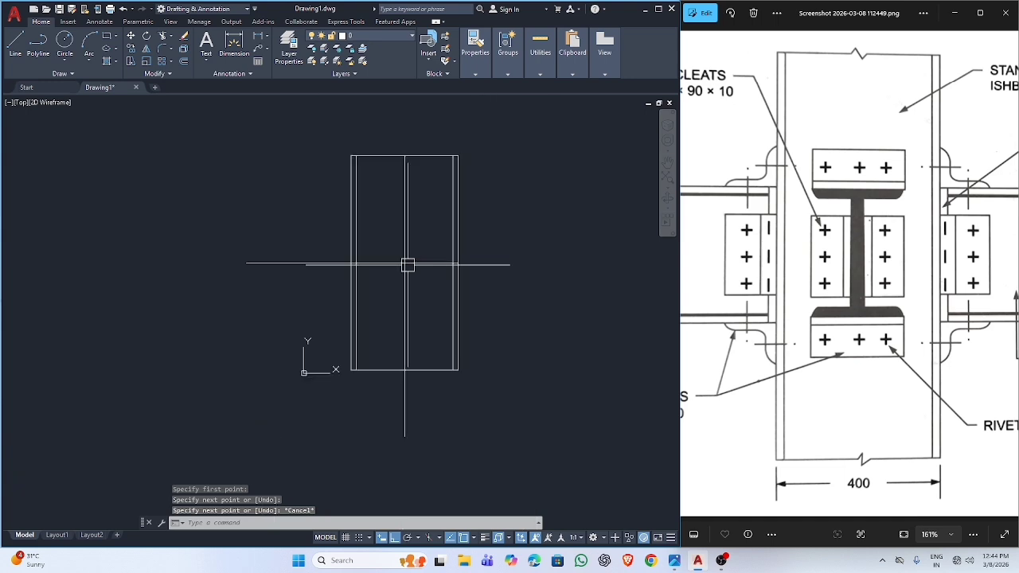
{"action": "middle_click_drag", "start_coordinate": [405, 266], "coordinate": [374, 291]}
{"action": "scroll", "coordinate": [863, 263], "scroll_direction": "down", "scroll_amount": 3}
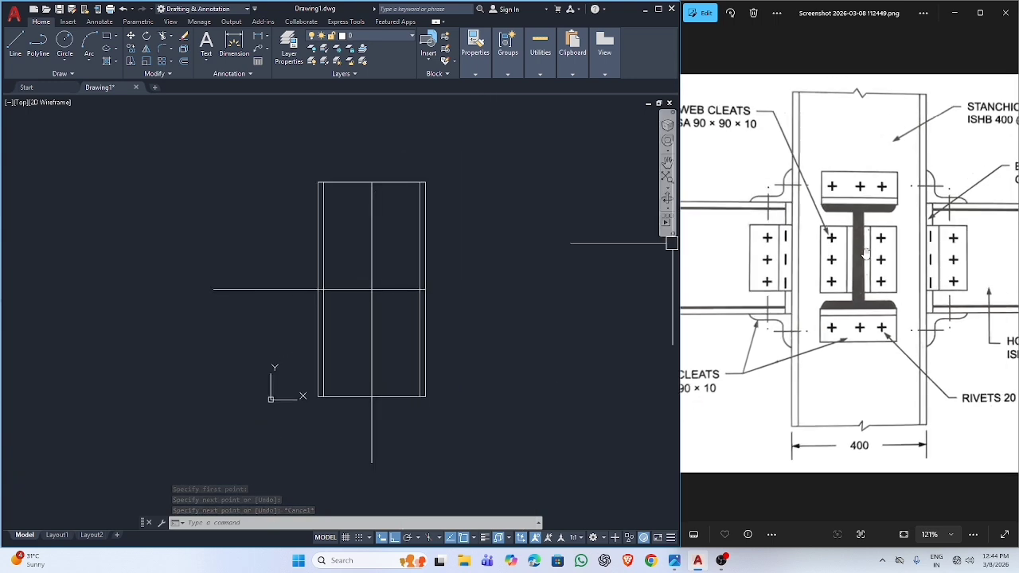
Step: Examine the reference image's central beam section, cleats, rivets and stanchion, including the beam and cleat size labels
{"action": "scroll", "coordinate": [863, 264], "scroll_direction": "up", "scroll_amount": 6}
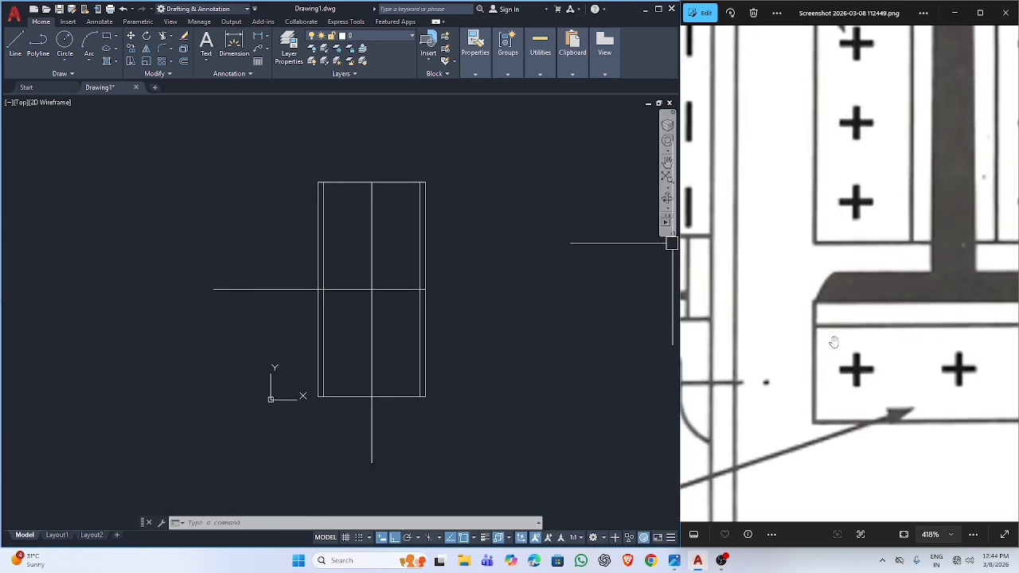
{"action": "scroll", "coordinate": [742, 328], "scroll_direction": "down", "scroll_amount": 5}
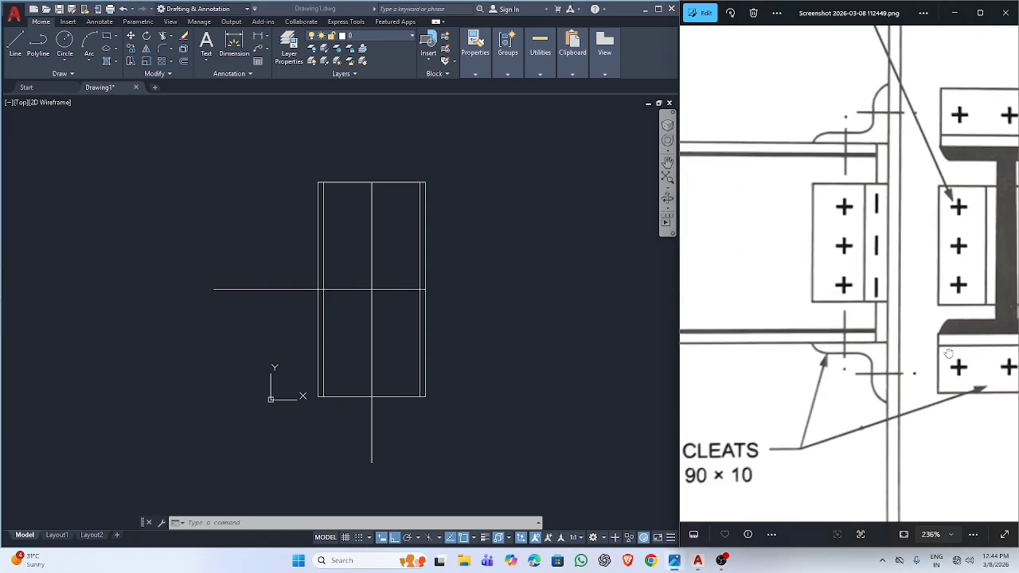
{"action": "left_click_drag", "start_coordinate": [808, 330], "coordinate": [526, 329]}
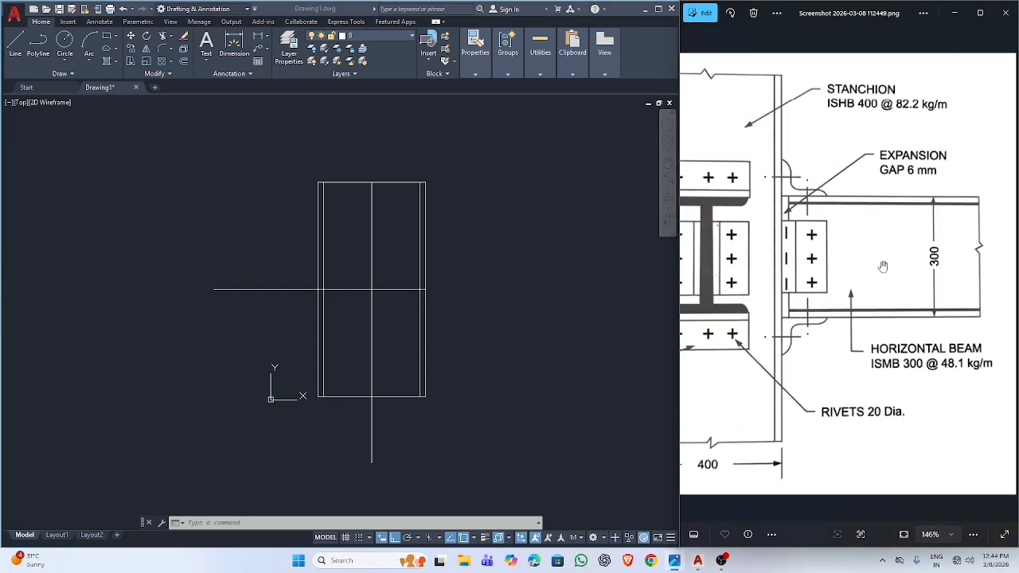
{"action": "left_click_drag", "start_coordinate": [710, 323], "coordinate": [838, 321]}
{"action": "scroll", "coordinate": [838, 321], "scroll_direction": "up", "scroll_amount": 2}
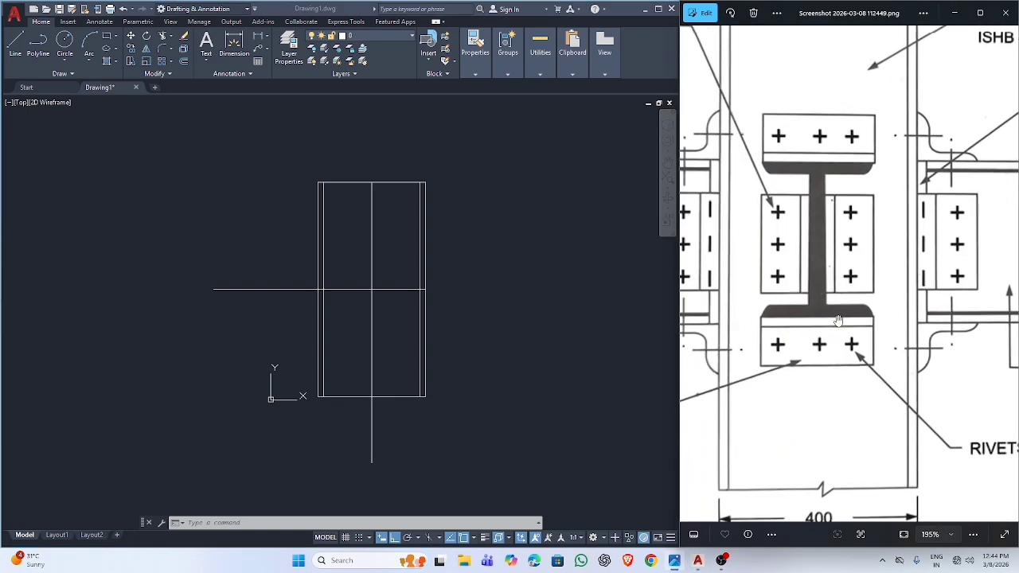
{"action": "scroll", "coordinate": [868, 347], "scroll_direction": "up", "scroll_amount": 3}
{"action": "left_click_drag", "start_coordinate": [905, 316], "coordinate": [862, 320]}
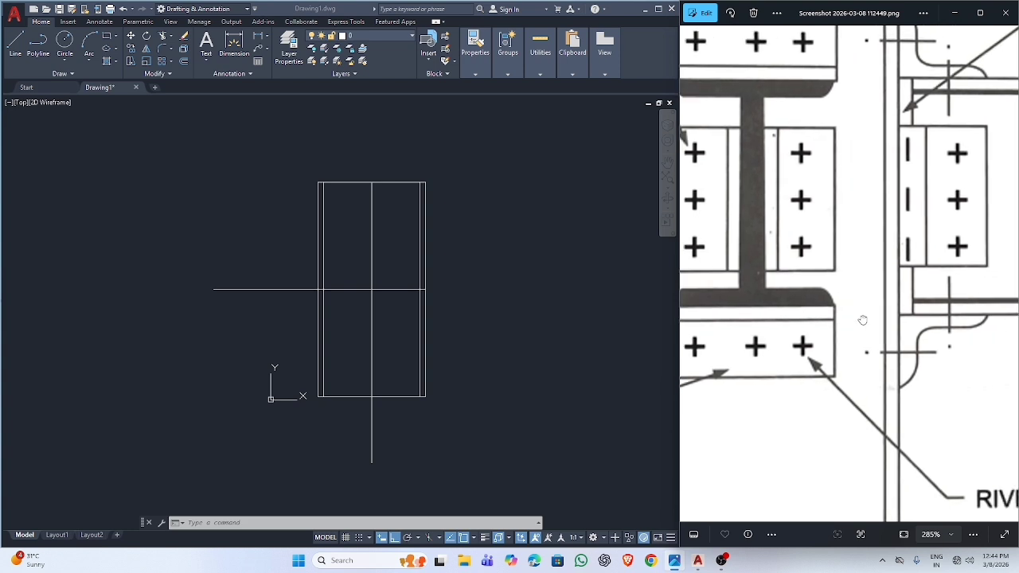
{"action": "scroll", "coordinate": [898, 298], "scroll_direction": "up", "scroll_amount": 3}
{"action": "scroll", "coordinate": [909, 298], "scroll_direction": "down", "scroll_amount": 2}
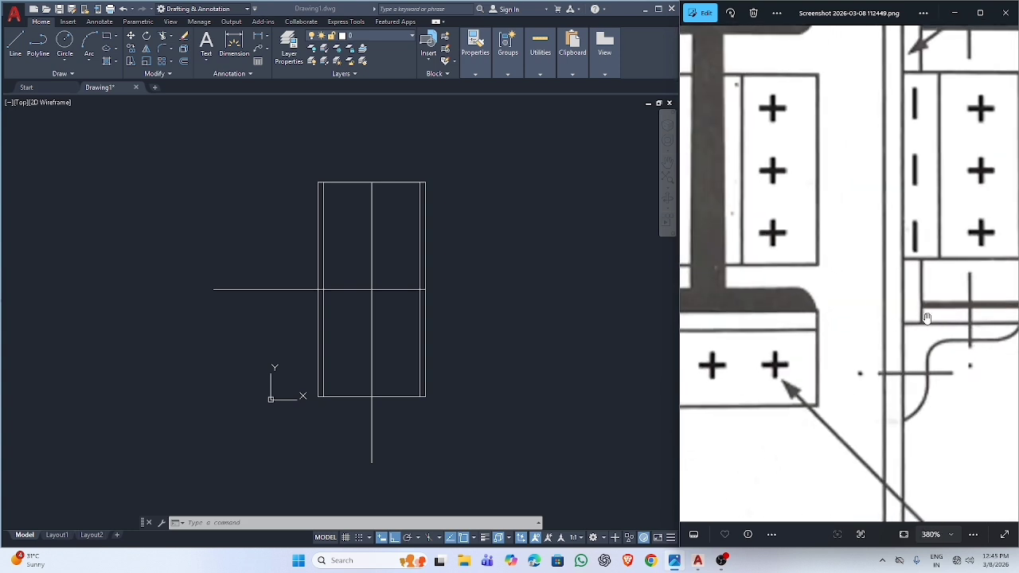
{"action": "scroll", "coordinate": [963, 318], "scroll_direction": "down", "scroll_amount": 5}
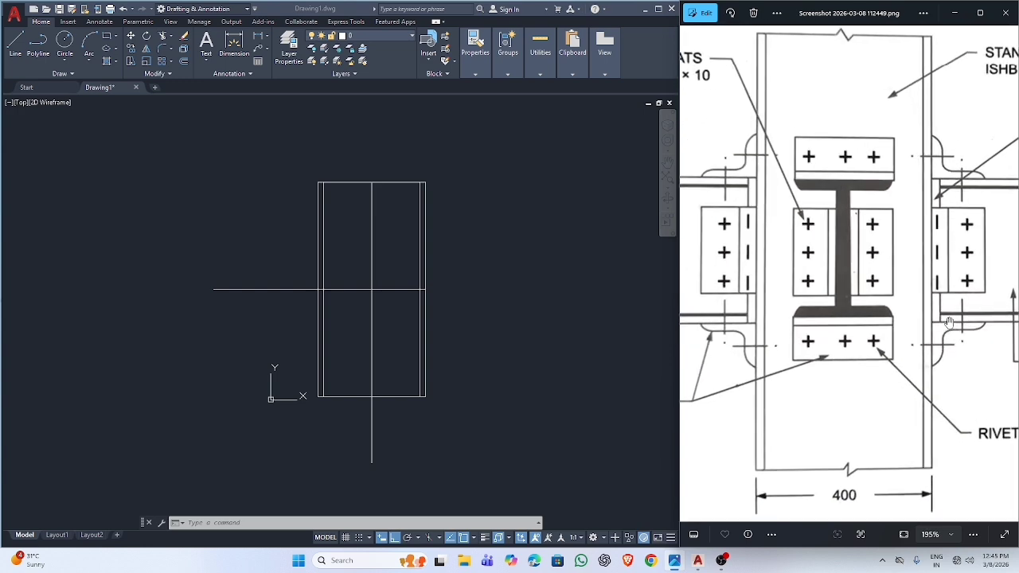
{"action": "scroll", "coordinate": [948, 323], "scroll_direction": "up", "scroll_amount": 5}
{"action": "scroll", "coordinate": [948, 323], "scroll_direction": "down", "scroll_amount": 1}
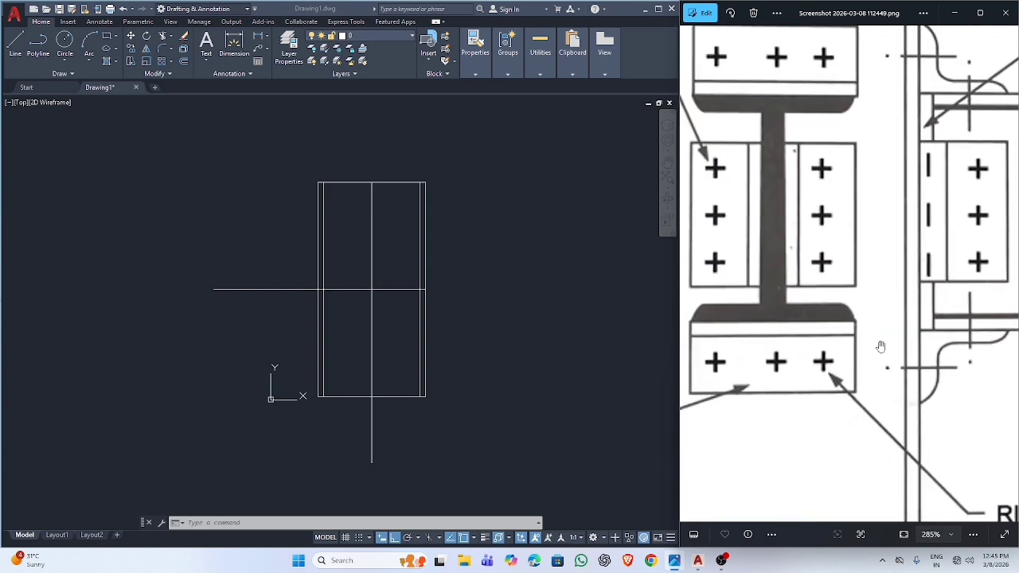
{"action": "scroll", "coordinate": [858, 344], "scroll_direction": "down", "scroll_amount": 5}
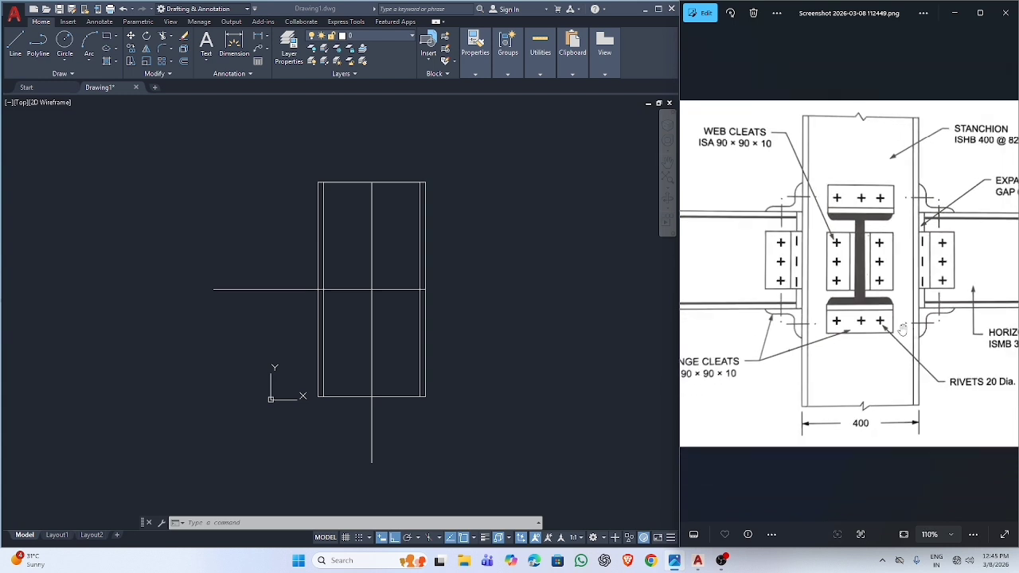
Step: Offset the vertical centre line by 10 to both sides to form the beam's web lines
{"action": "scroll", "coordinate": [304, 295], "scroll_direction": "up", "scroll_amount": 2}
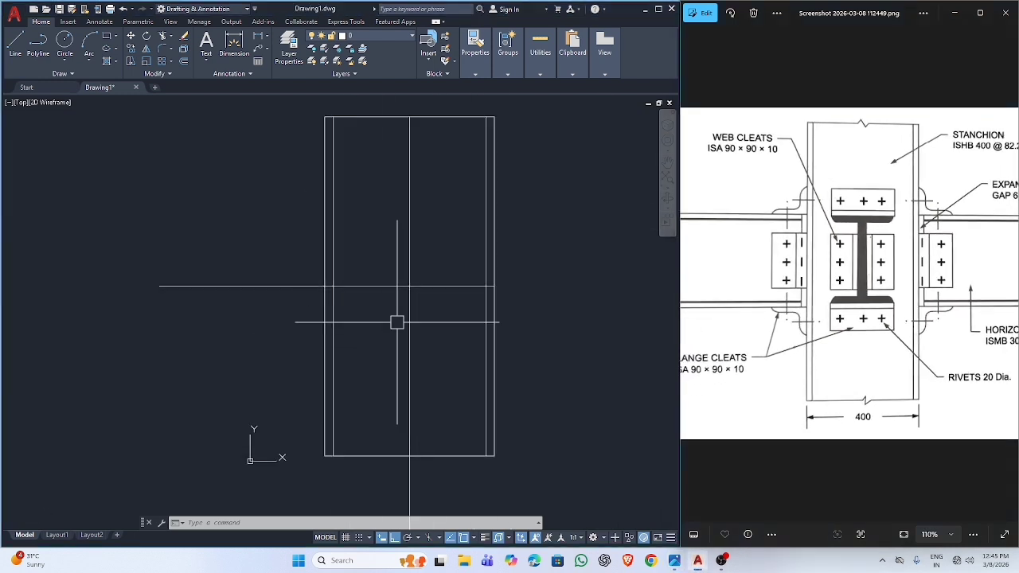
{"action": "middle_click_drag", "start_coordinate": [396, 323], "coordinate": [418, 350]}
{"action": "scroll", "coordinate": [414, 324], "scroll_direction": "up", "scroll_amount": 2}
{"action": "scroll", "coordinate": [416, 323], "scroll_direction": "down", "scroll_amount": 2}
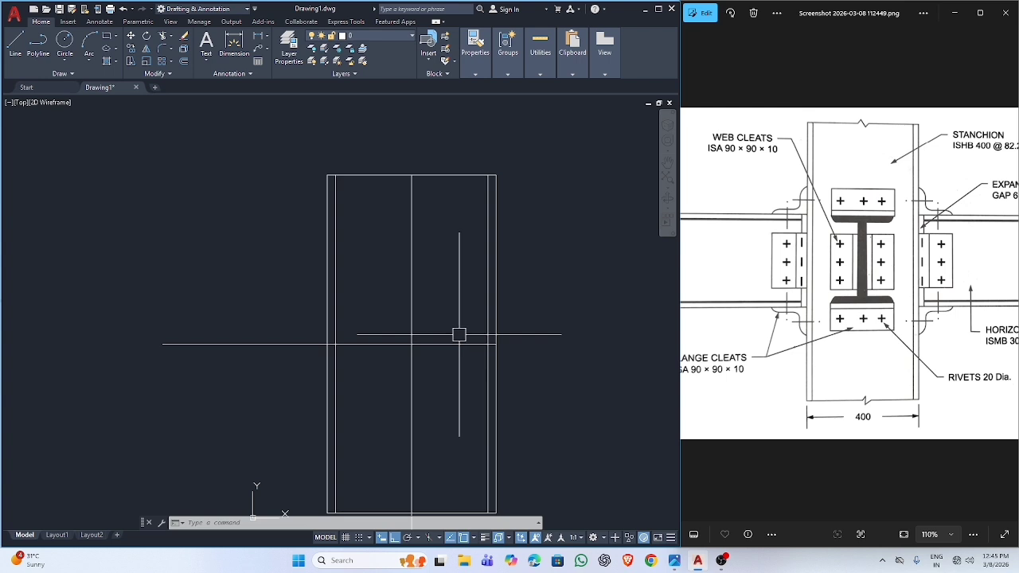
{"action": "type", "text": "o"}
{"action": "key", "text": "Return"}
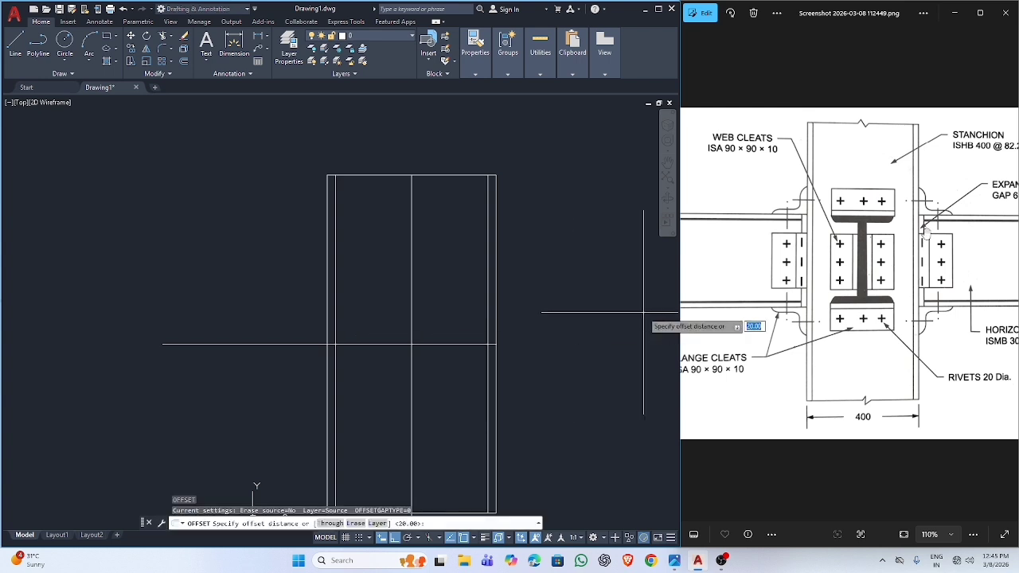
{"action": "scroll", "coordinate": [864, 275], "scroll_direction": "up", "scroll_amount": 2}
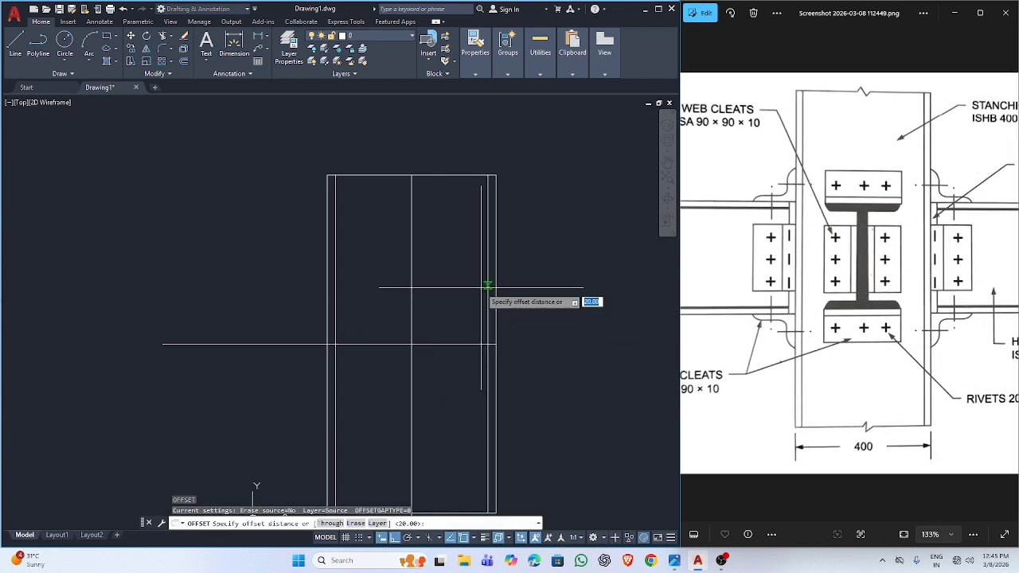
{"action": "type", "text": "10"}
{"action": "key", "text": "Return"}
{"action": "left_click", "coordinate": [409, 298]}
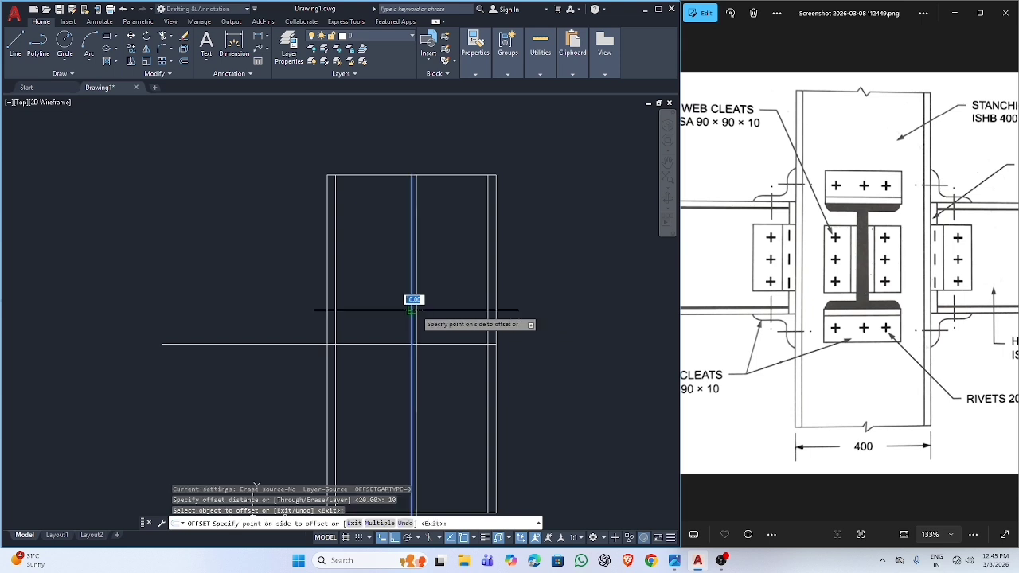
{"action": "left_click", "coordinate": [398, 305]}
{"action": "left_click", "coordinate": [408, 308]}
{"action": "left_click", "coordinate": [375, 309]}
{"action": "key", "text": "Escape"}
Step: Erase the original vertical centre line between the two web lines
{"action": "scroll", "coordinate": [411, 314], "scroll_direction": "up", "scroll_amount": 2}
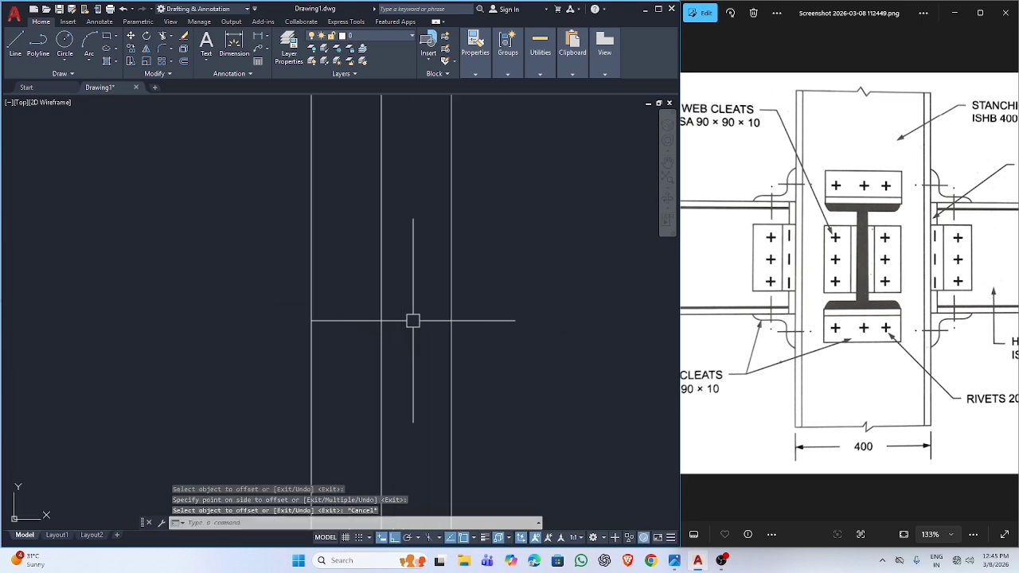
{"action": "scroll", "coordinate": [387, 314], "scroll_direction": "down", "scroll_amount": 3}
{"action": "scroll", "coordinate": [387, 314], "scroll_direction": "up", "scroll_amount": 2}
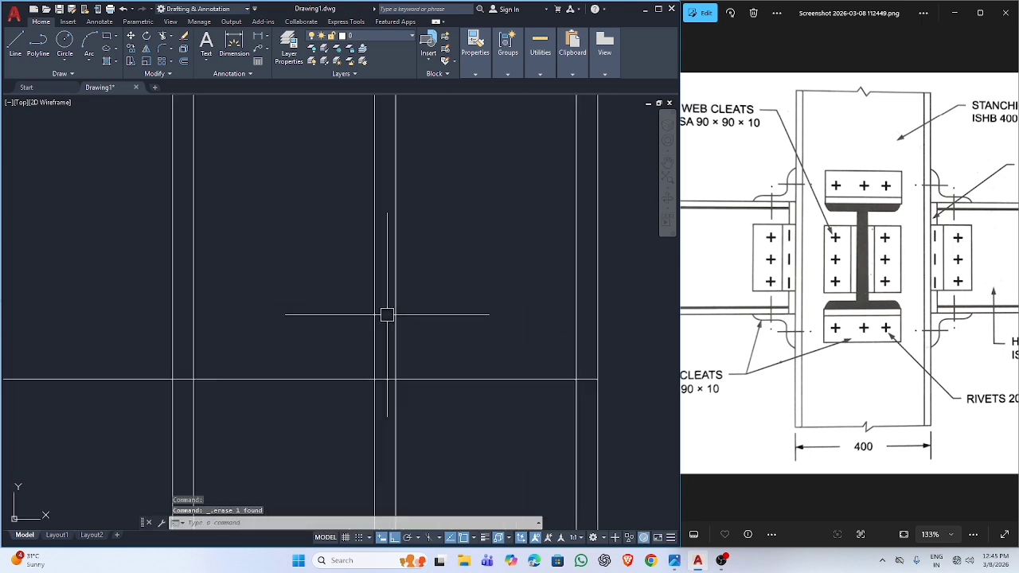
{"action": "left_click", "coordinate": [389, 366]}
{"action": "key", "text": "Delete"}
Step: Offset the horizontal centre line upward by 150 to mark the top of the beam section
{"action": "type", "text": "o"}
{"action": "key", "text": "Return"}
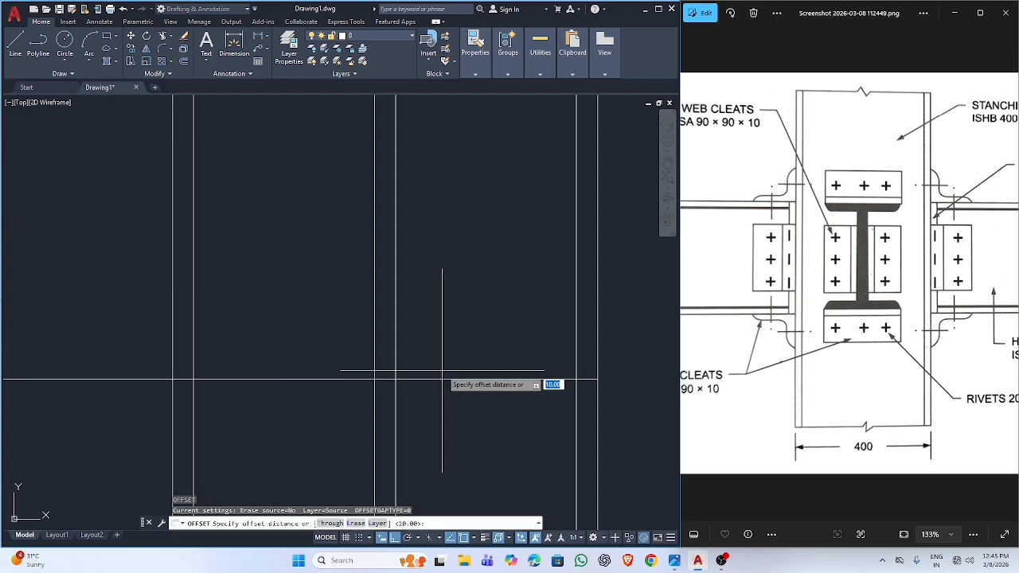
{"action": "type", "text": "15"}
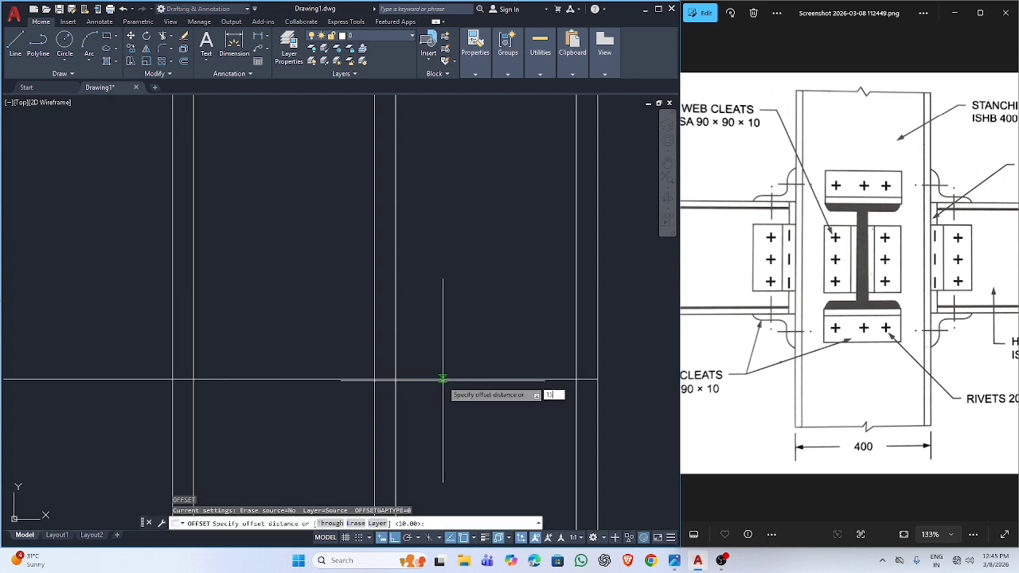
{"action": "type", "text": "0"}
{"action": "key", "text": "Return"}
{"action": "left_click", "coordinate": [439, 378]}
{"action": "left_click", "coordinate": [437, 303]}
{"action": "scroll", "coordinate": [437, 301], "scroll_direction": "down", "scroll_amount": 2}
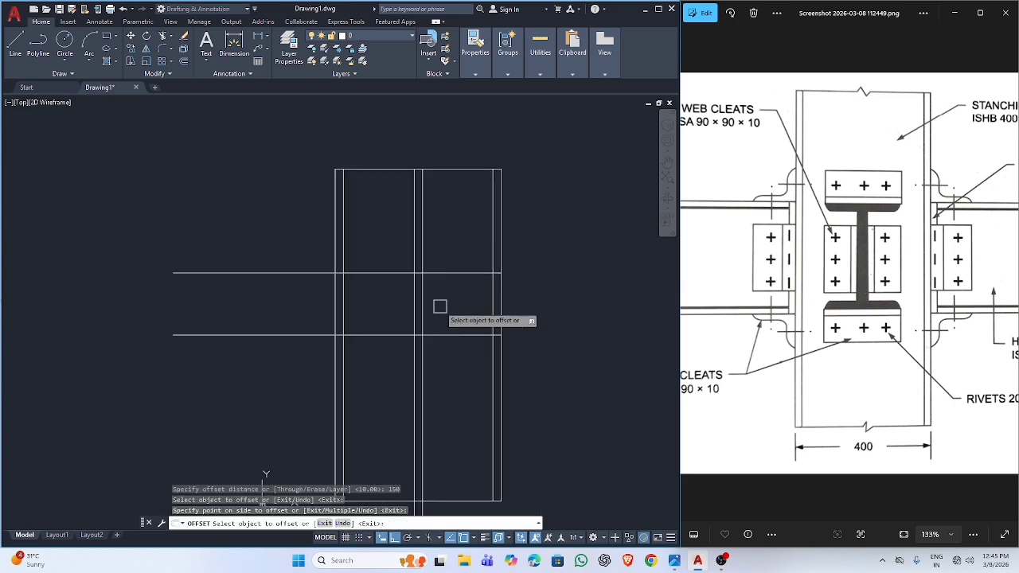
{"action": "scroll", "coordinate": [436, 301], "scroll_direction": "up", "scroll_amount": 2}
{"action": "middle_click_drag", "start_coordinate": [436, 301], "coordinate": [440, 375]}
{"action": "key", "text": "Escape"}
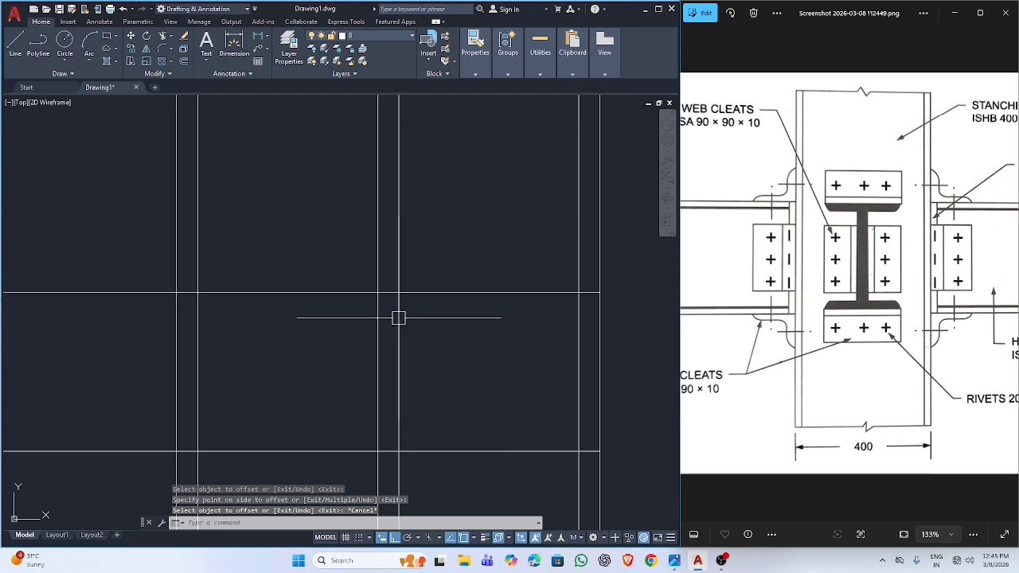
{"action": "scroll", "coordinate": [378, 321], "scroll_direction": "up", "scroll_amount": 4}
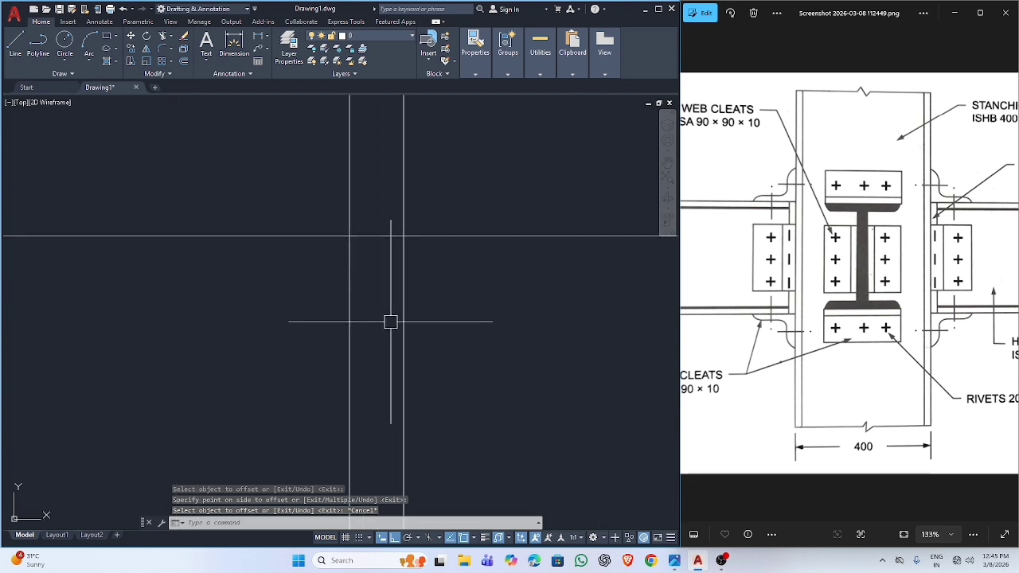
{"action": "type", "text": "l"}
{"action": "key", "text": "Return"}
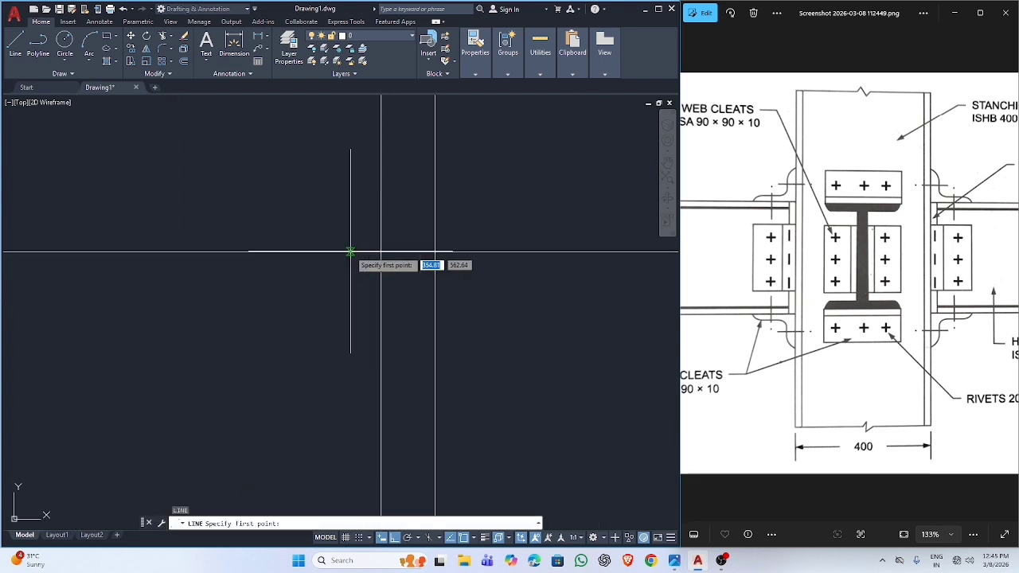
{"action": "key", "text": "Escape"}
Step: Offset the beam's top line downward by 20 to form its upper flange thickness
{"action": "type", "text": "o"}
{"action": "key", "text": "Return"}
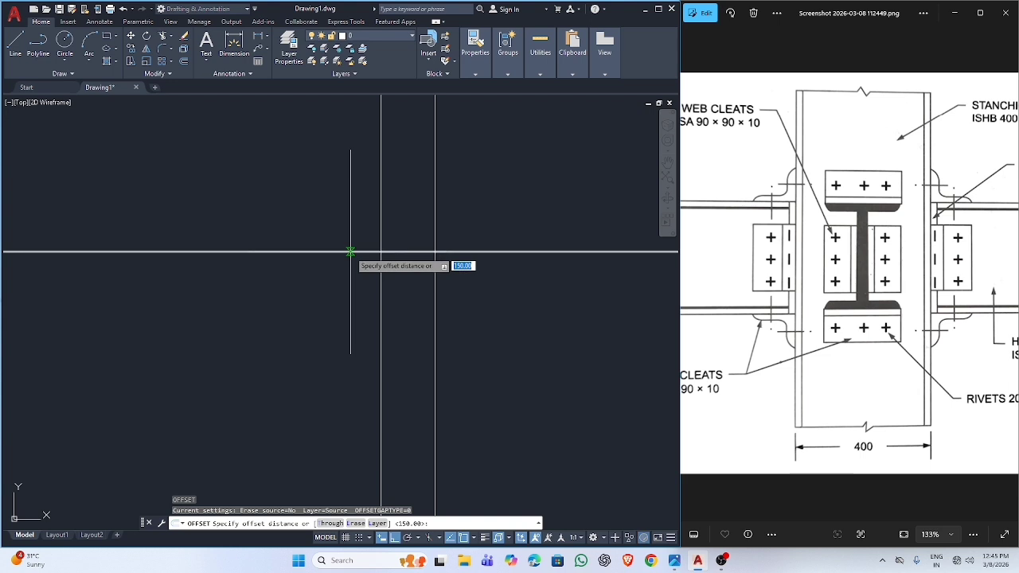
{"action": "key", "text": "Return"}
{"action": "left_click", "coordinate": [350, 251]}
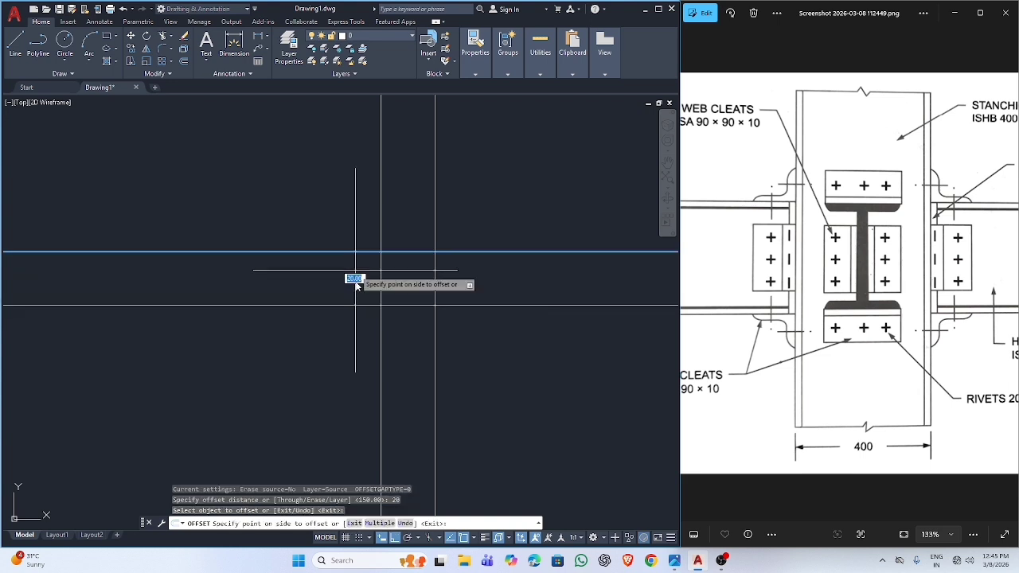
{"action": "left_click", "coordinate": [303, 305]}
{"action": "key", "text": "Escape"}
Step: Trim the left ends of the three horizontal lines back to the stanchion's inner left flange line
{"action": "scroll", "coordinate": [304, 305], "scroll_direction": "down", "scroll_amount": 5}
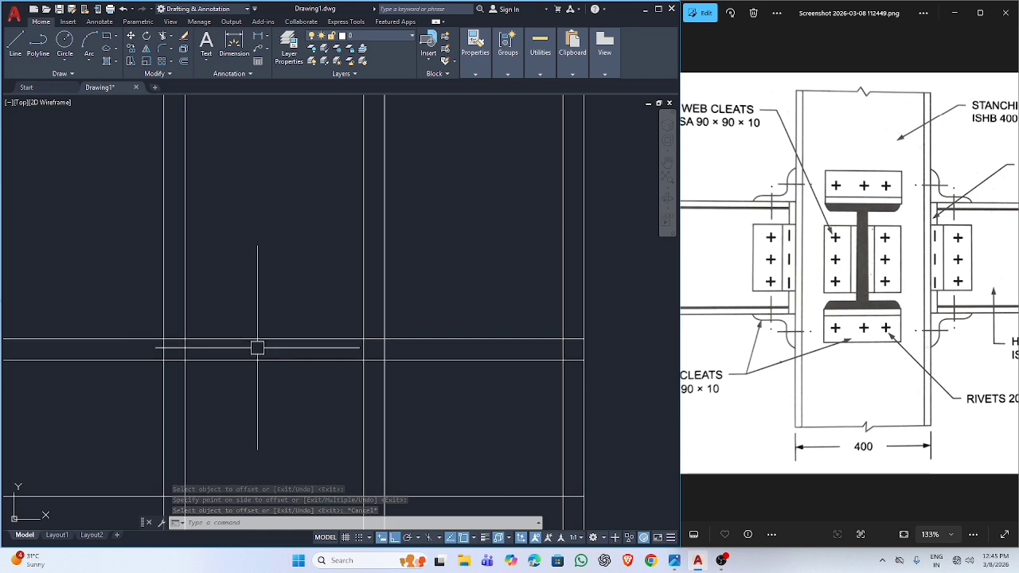
{"action": "scroll", "coordinate": [257, 348], "scroll_direction": "down", "scroll_amount": 3}
{"action": "scroll", "coordinate": [257, 348], "scroll_direction": "up", "scroll_amount": 3}
{"action": "type", "text": "tr"}
{"action": "key", "text": "Return"}
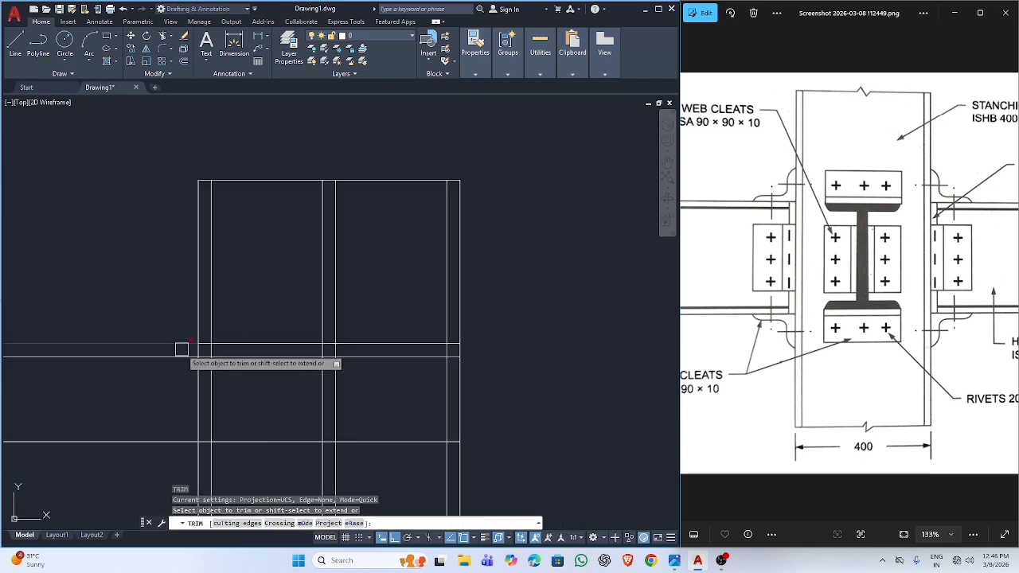
{"action": "left_click", "coordinate": [173, 349]}
{"action": "scroll", "coordinate": [200, 352], "scroll_direction": "up", "scroll_amount": 5}
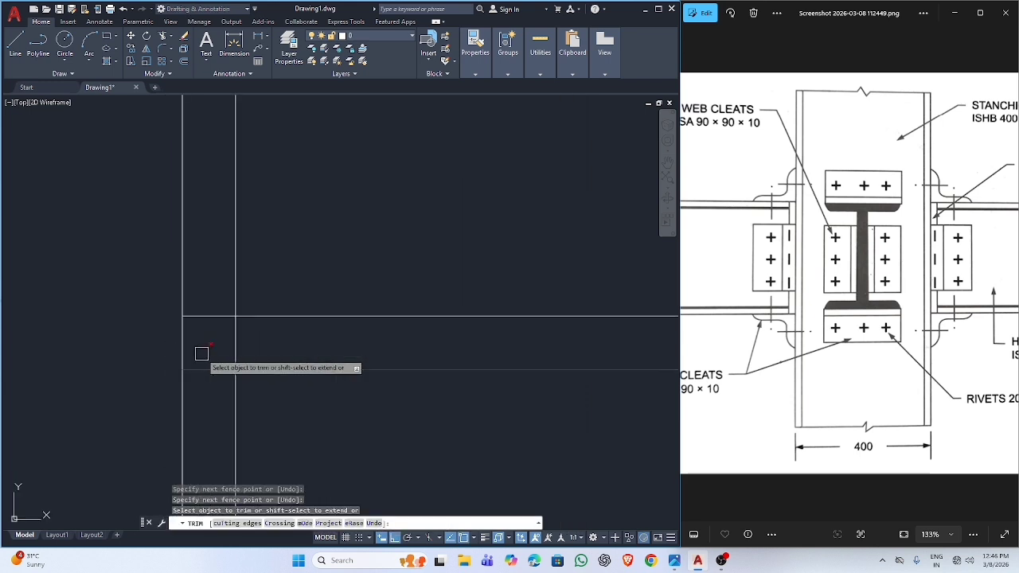
{"action": "key", "text": "Return"}
{"action": "scroll", "coordinate": [216, 380], "scroll_direction": "down", "scroll_amount": 5}
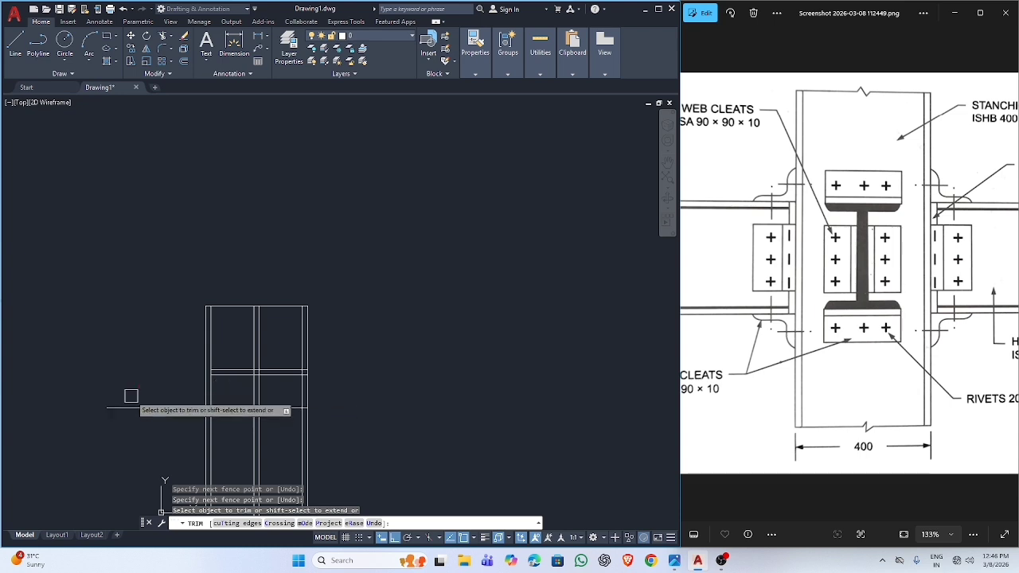
{"action": "scroll", "coordinate": [183, 410], "scroll_direction": "up", "scroll_amount": 6}
{"action": "scroll", "coordinate": [269, 417], "scroll_direction": "down", "scroll_amount": 8}
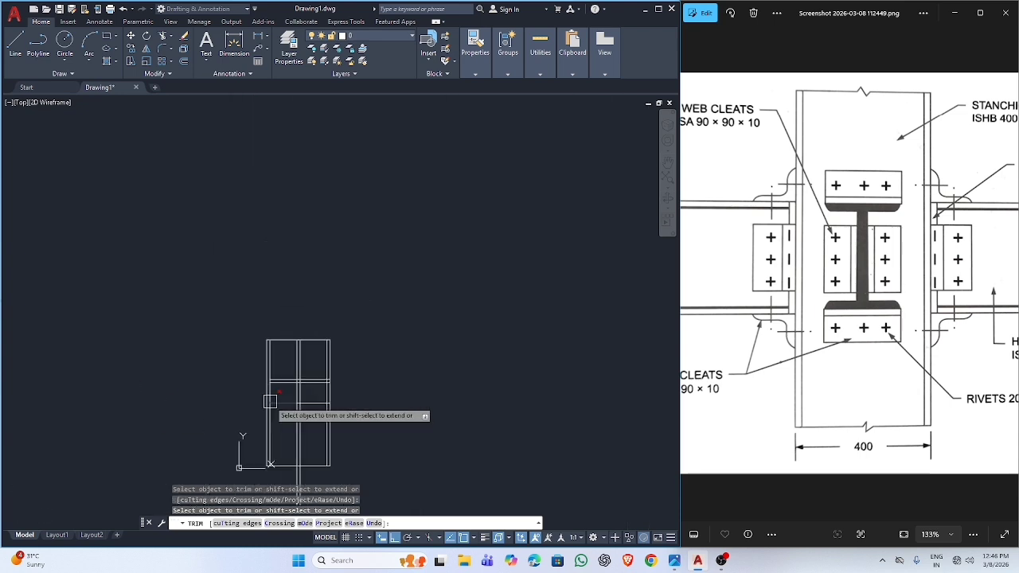
{"action": "key", "text": "Escape"}
{"action": "key", "text": "Escape"}
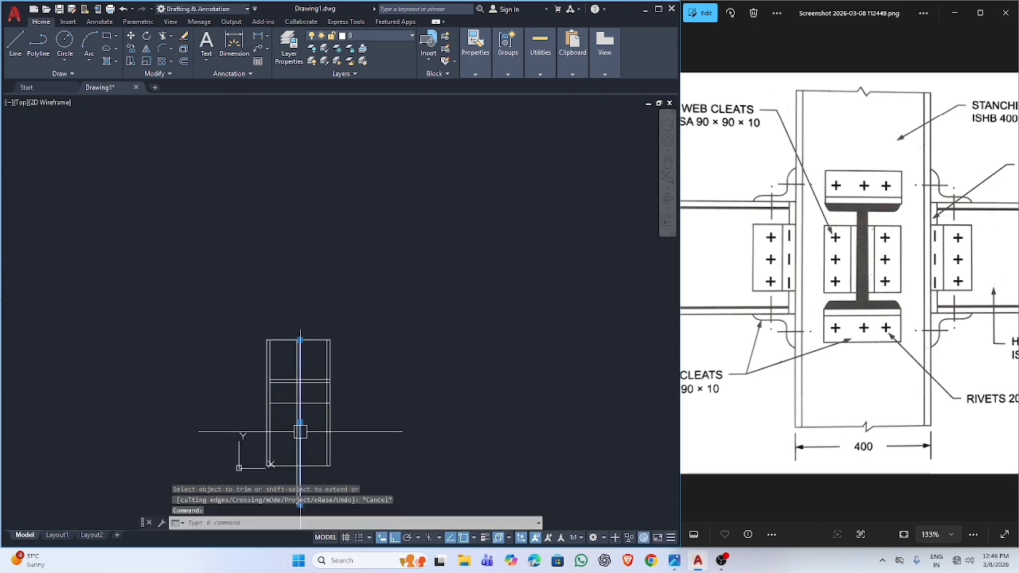
Step: Trim the two web lines between the horizontal centre line and the stanchion's bottom edge
{"action": "scroll", "coordinate": [299, 432], "scroll_direction": "up", "scroll_amount": 4}
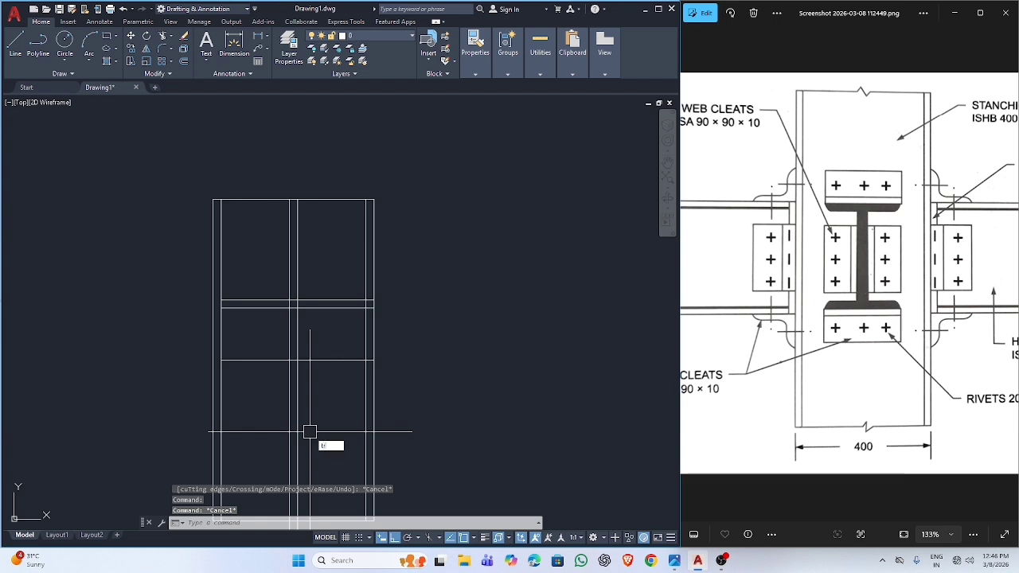
{"action": "type", "text": "tr"}
{"action": "key", "text": "Return"}
{"action": "left_click_drag", "start_coordinate": [318, 414], "coordinate": [263, 414]}
{"action": "scroll", "coordinate": [295, 448], "scroll_direction": "down", "scroll_amount": 5}
{"action": "scroll", "coordinate": [331, 376], "scroll_direction": "up", "scroll_amount": 5}
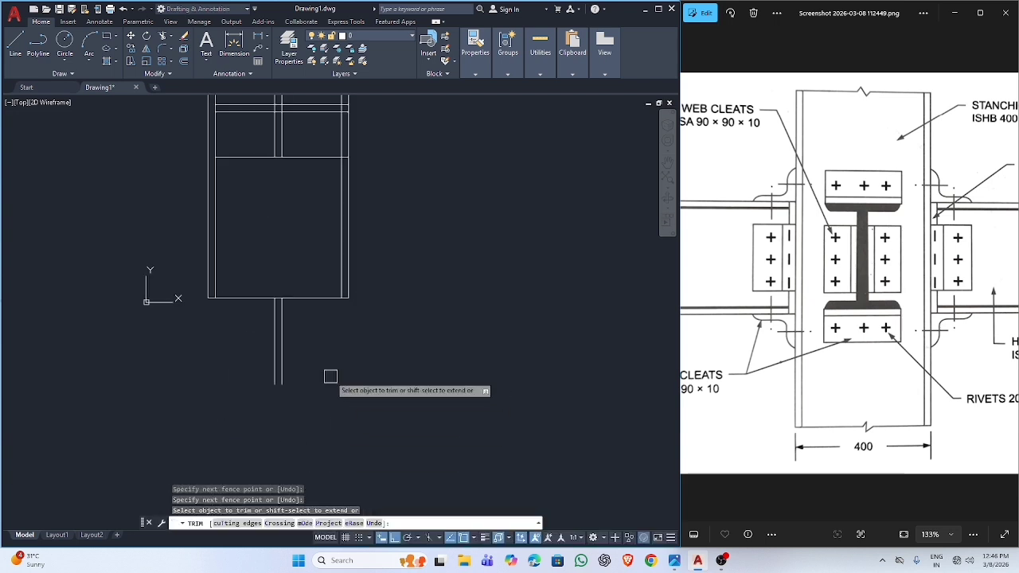
{"action": "key", "text": "Escape"}
Step: Erase the two leftover web line pieces below the stanchion's bottom edge
{"action": "left_click", "coordinate": [273, 432]}
{"action": "left_click", "coordinate": [274, 374]}
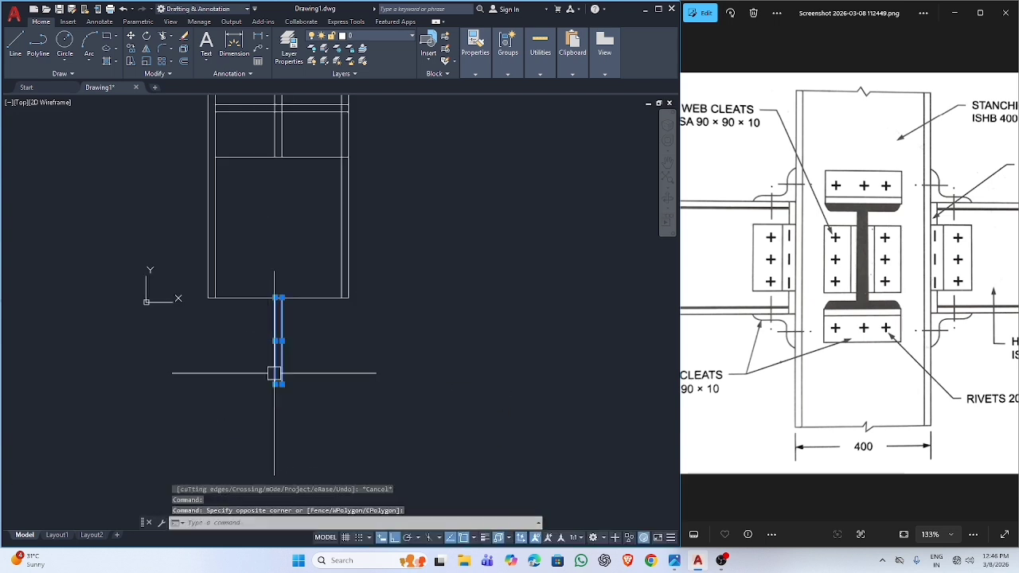
{"action": "key", "text": "Delete"}
{"action": "scroll", "coordinate": [276, 325], "scroll_direction": "down", "scroll_amount": 3}
{"action": "scroll", "coordinate": [318, 230], "scroll_direction": "up", "scroll_amount": 6}
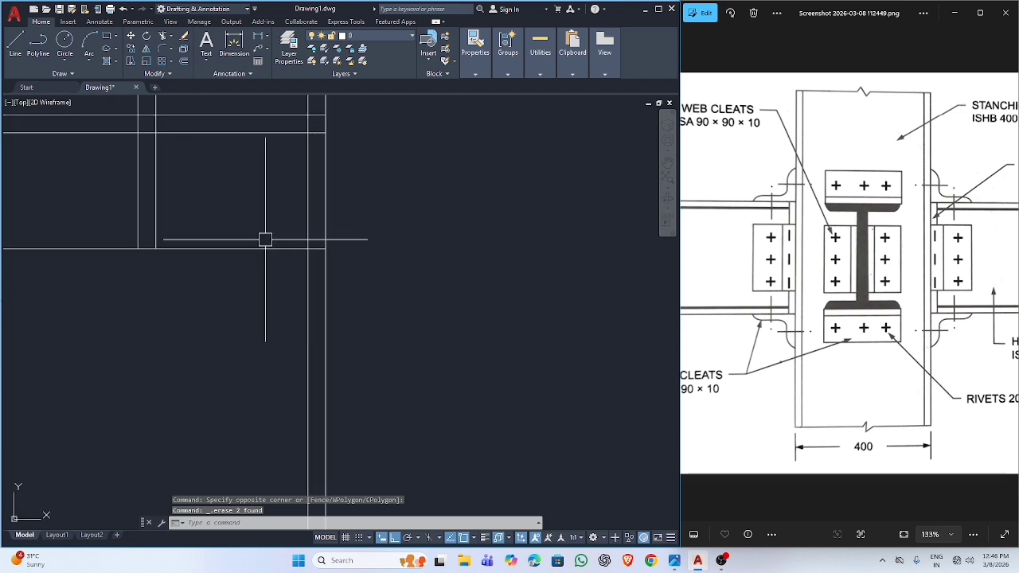
{"action": "mouse_move", "coordinate": [265, 239]}
{"action": "middle_mouse_down"}
{"action": "mouse_move", "coordinate": [330, 409]}
{"action": "mouse_move", "coordinate": [240, 356]}
{"action": "middle_mouse_up"}
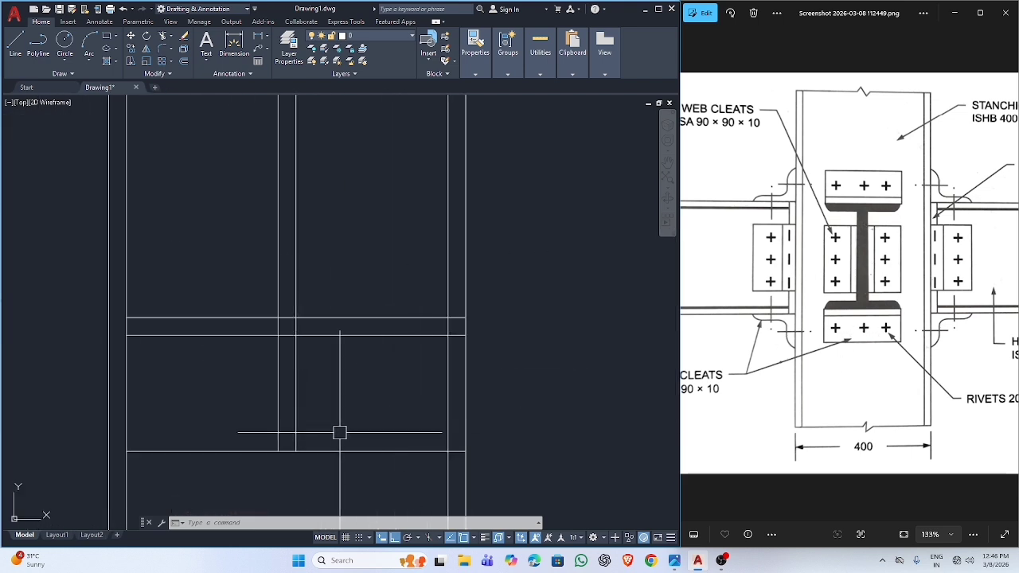
Step: Examine the central beam section and its cleats in the reference image against the stanchion drawing
{"action": "scroll", "coordinate": [915, 319], "scroll_direction": "up", "scroll_amount": 5}
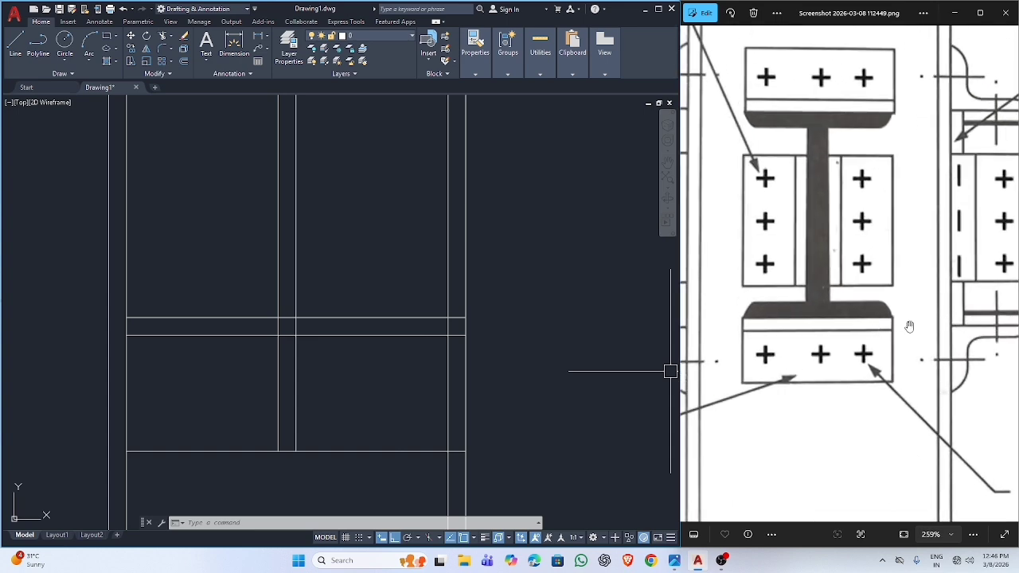
{"action": "scroll", "coordinate": [897, 333], "scroll_direction": "down", "scroll_amount": 2}
{"action": "scroll", "coordinate": [295, 358], "scroll_direction": "down", "scroll_amount": 5}
{"action": "scroll", "coordinate": [289, 379], "scroll_direction": "up", "scroll_amount": 5}
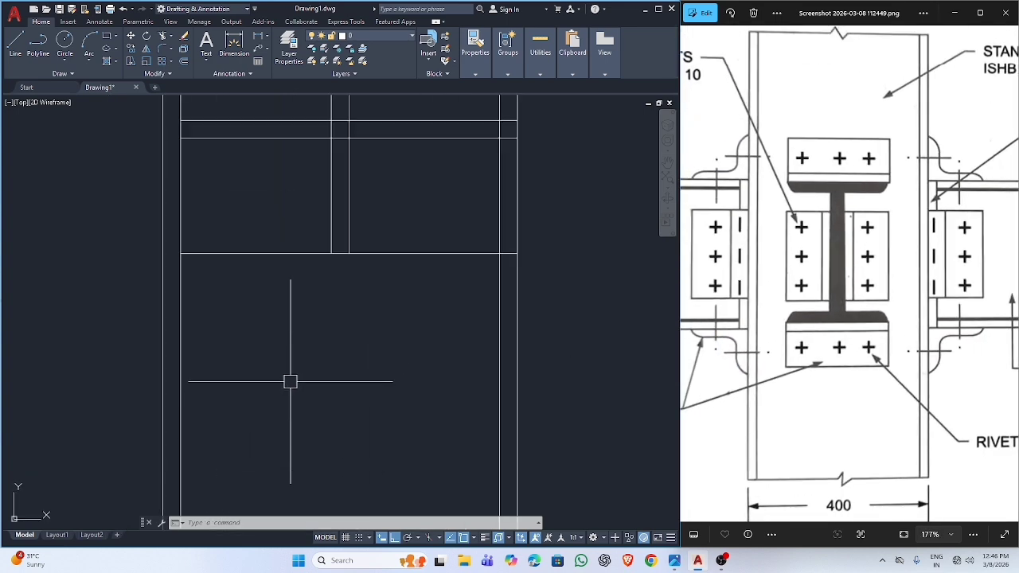
{"action": "scroll", "coordinate": [320, 283], "scroll_direction": "down", "scroll_amount": 2}
{"action": "scroll", "coordinate": [320, 283], "scroll_direction": "up", "scroll_amount": 1}
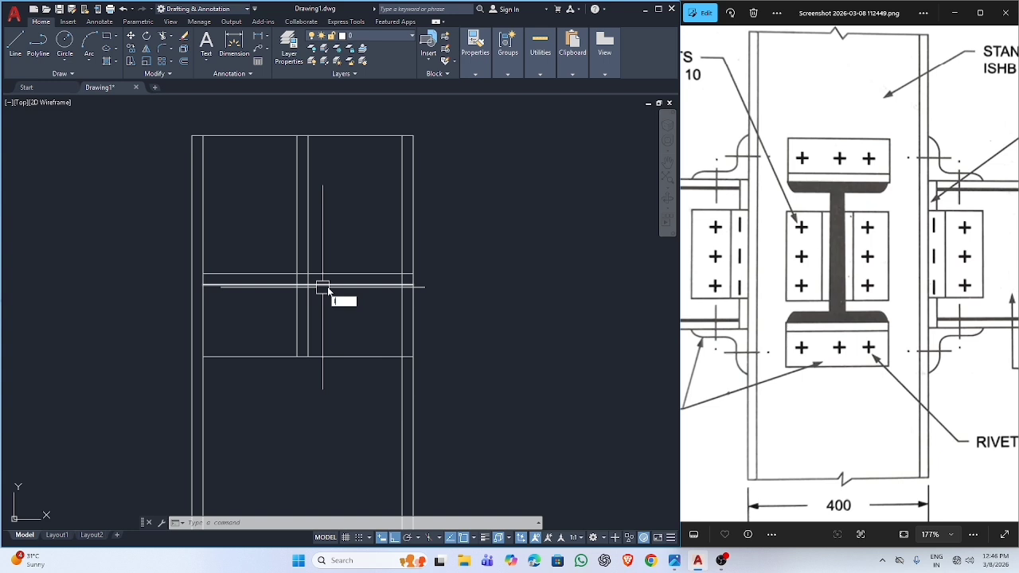
{"action": "key", "text": "Return"}
{"action": "left_click", "coordinate": [308, 284]}
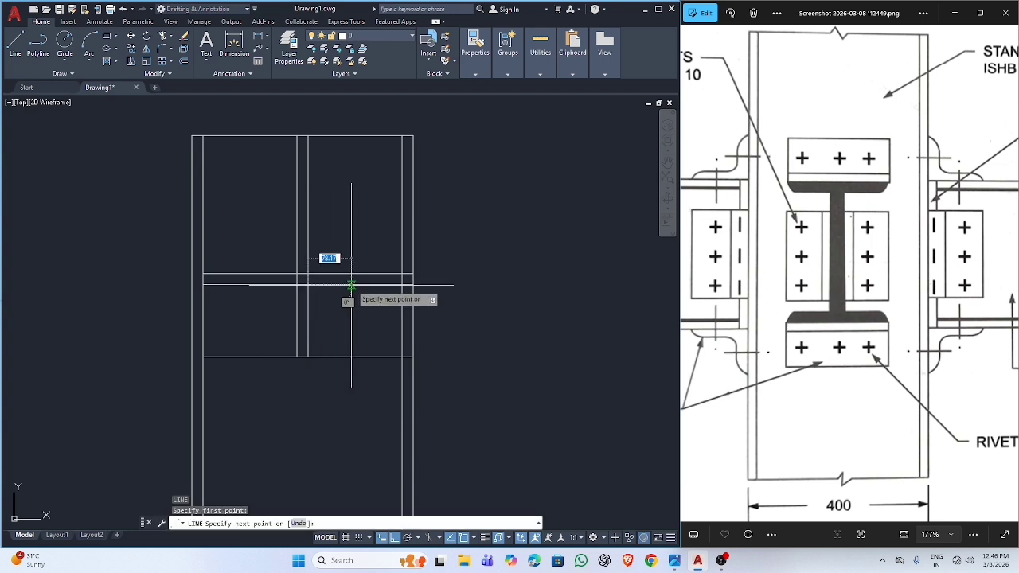
{"action": "key", "text": "F1"}
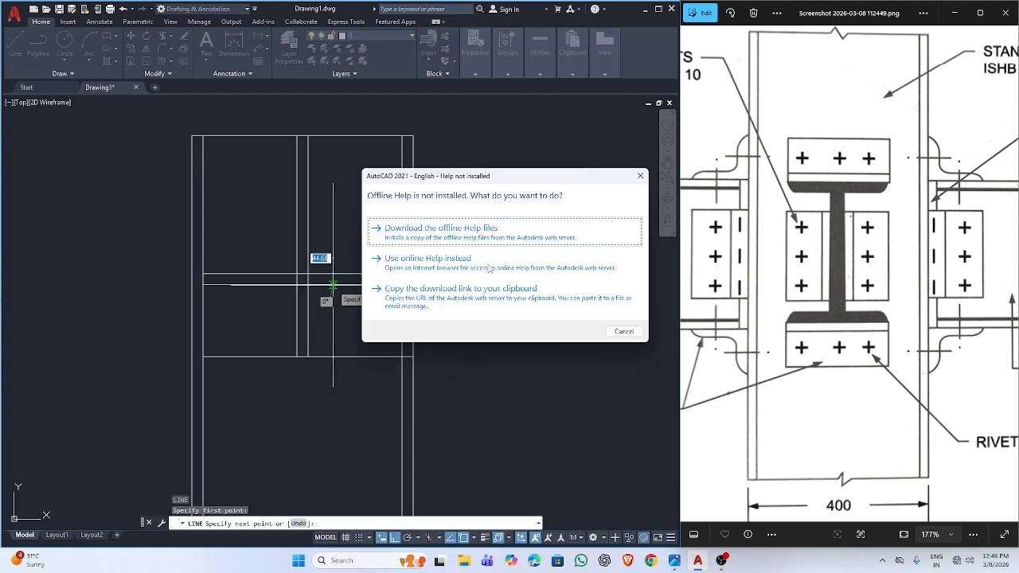
{"action": "left_click", "coordinate": [642, 176]}
{"action": "key", "text": "Escape"}
Step: Try a horizontal line 50 long from where the web's right line meets the flange's top line, and undo it
{"action": "key", "text": "Return"}
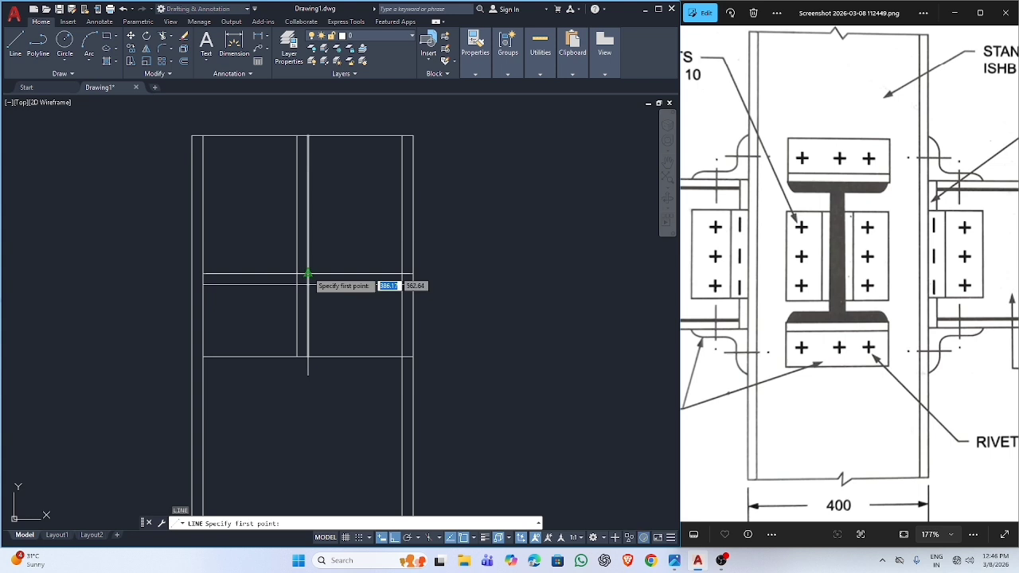
{"action": "left_click", "coordinate": [308, 274]}
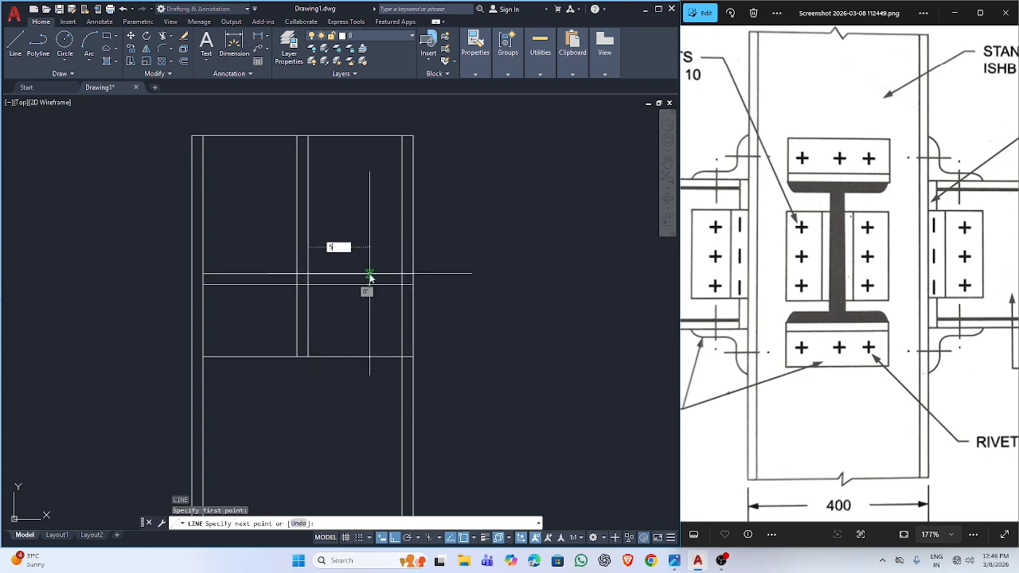
{"action": "type", "text": "50"}
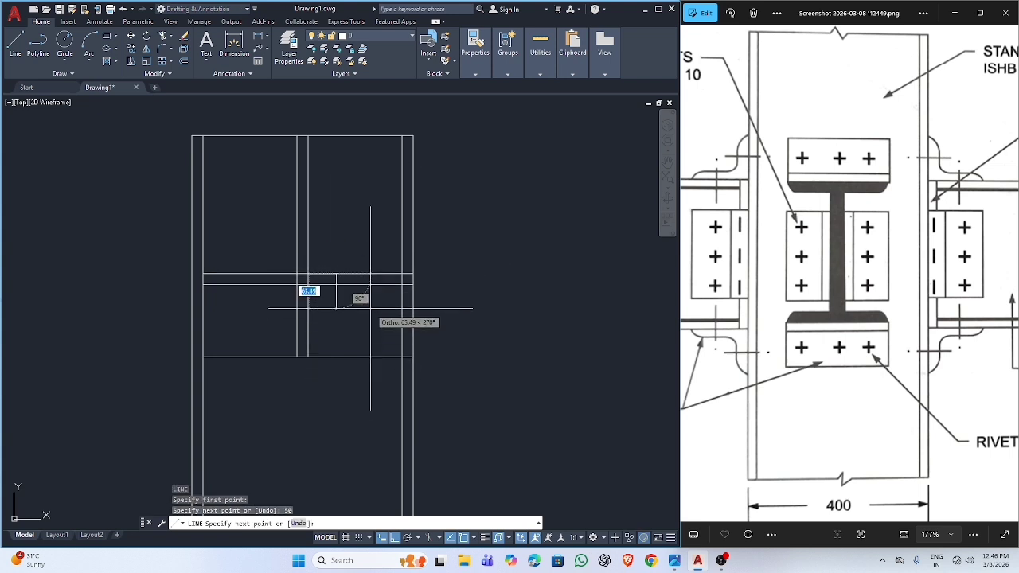
{"action": "key", "text": "Return"}
{"action": "key", "text": "Escape"}
{"action": "key", "text": "ctrl+z"}
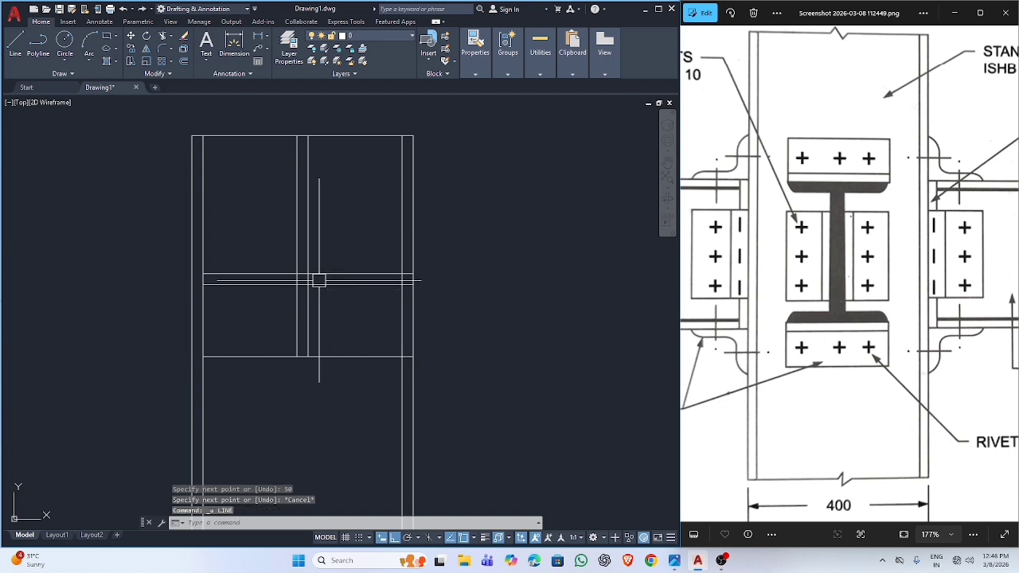
{"action": "type", "text": "u"}
{"action": "key", "text": "Return"}
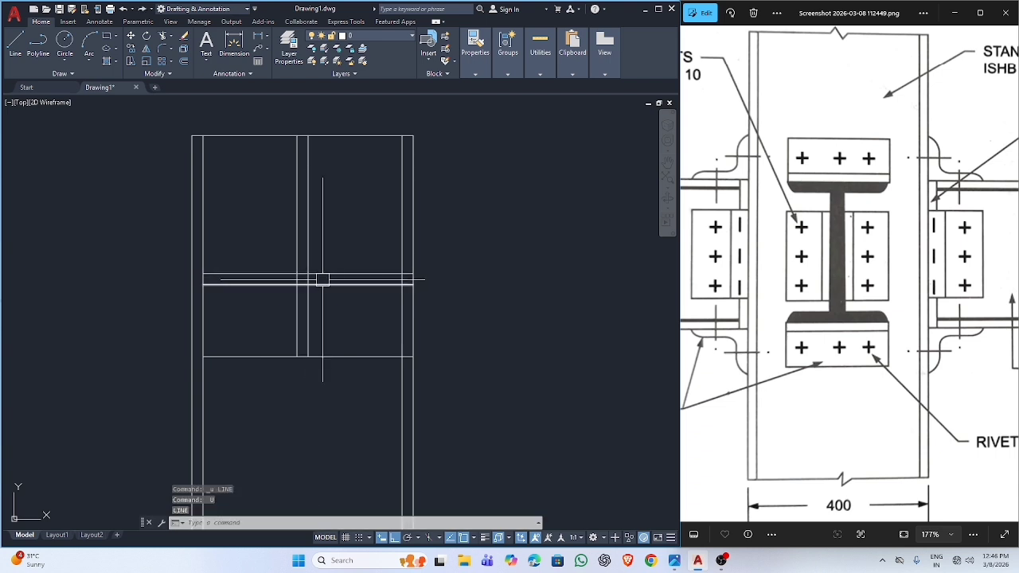
Step: Draw a line 100 to the right from the web's right line along the flange's top line, then down to its lower line
{"action": "type", "text": "l"}
{"action": "key", "text": "Return"}
{"action": "left_click", "coordinate": [308, 274]}
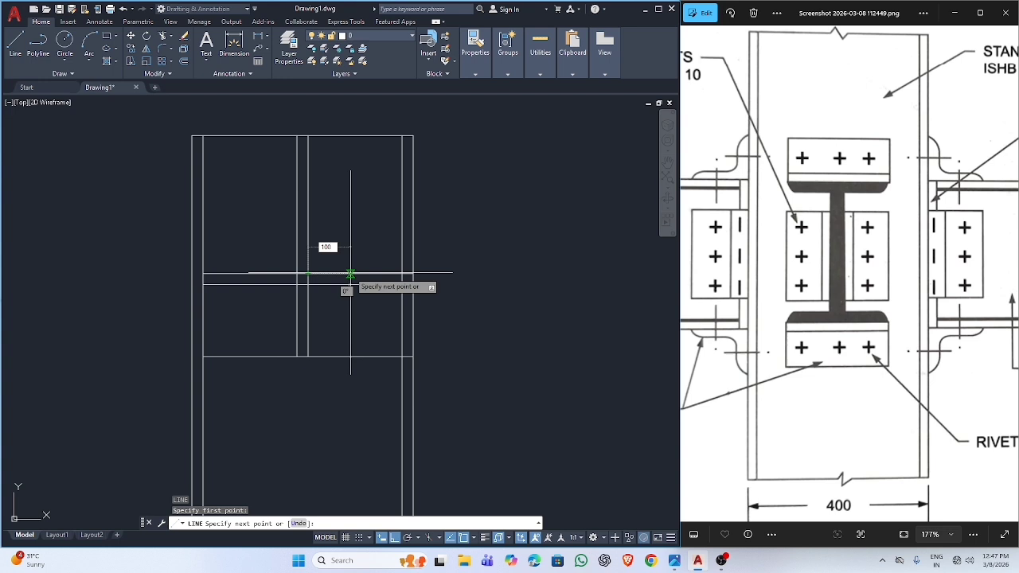
{"action": "type", "text": "100"}
{"action": "key", "text": "Return"}
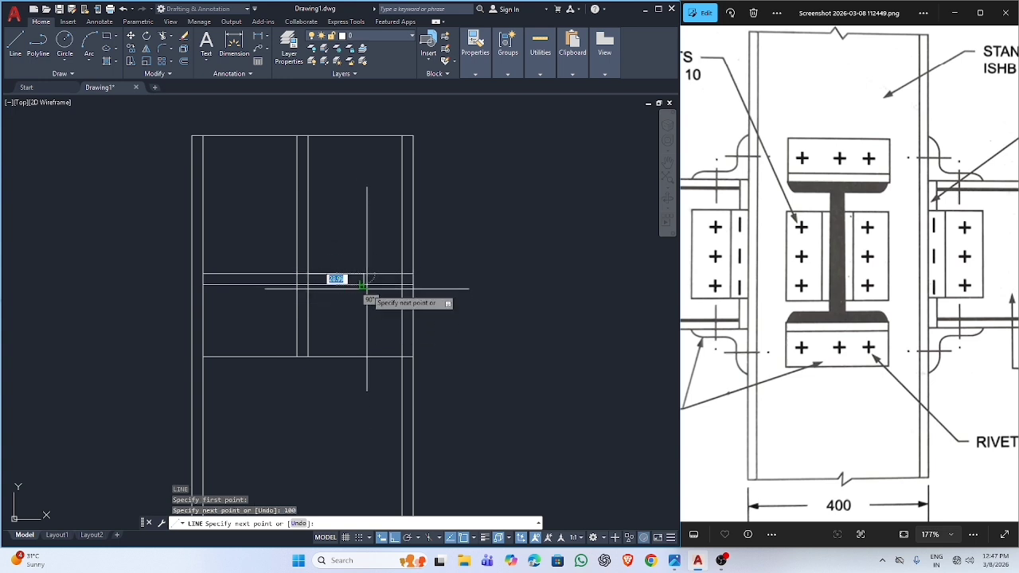
{"action": "left_click", "coordinate": [364, 287]}
{"action": "key", "text": "Escape"}
{"action": "key", "text": "Return"}
{"action": "scroll", "coordinate": [323, 285], "scroll_direction": "up", "scroll_amount": 5}
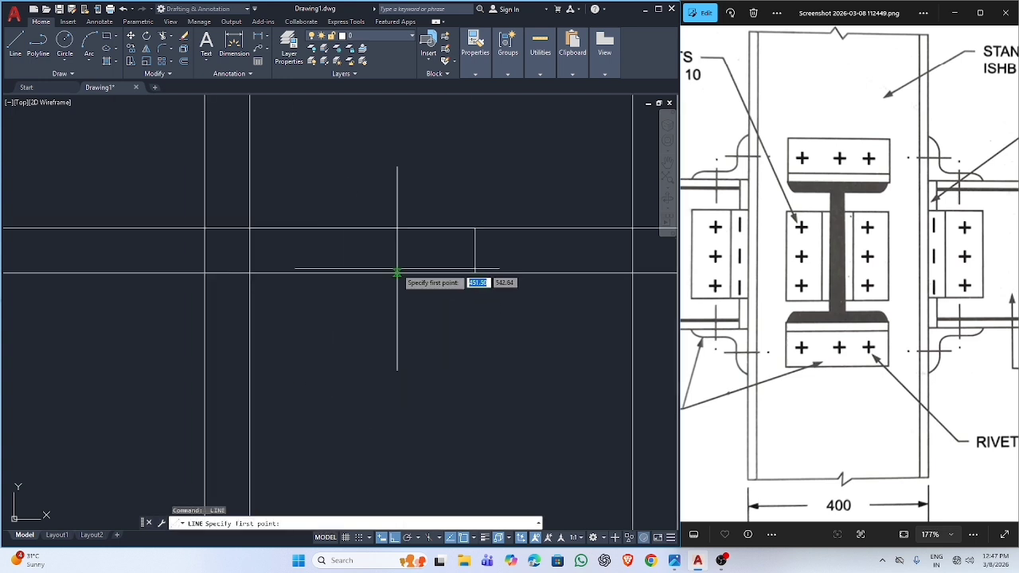
{"action": "left_click", "coordinate": [503, 215]}
{"action": "key", "text": "Escape"}
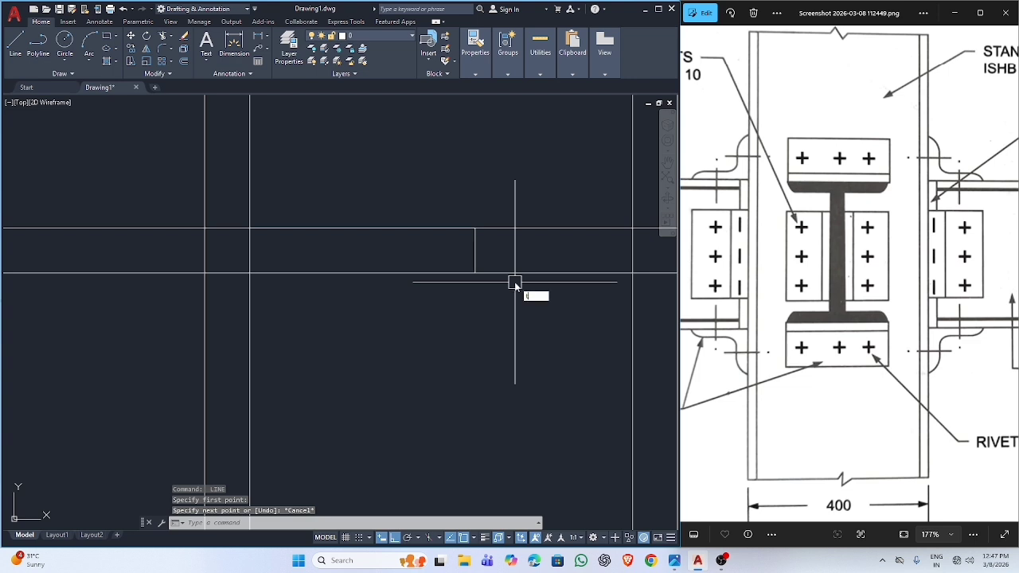
Step: Trim both horizontal flange lines beyond the new vertical end line, including the pieces within the stanchion's right flange
{"action": "type", "text": "tr"}
{"action": "key", "text": "Return"}
{"action": "scroll", "coordinate": [526, 253], "scroll_direction": "down", "scroll_amount": 5}
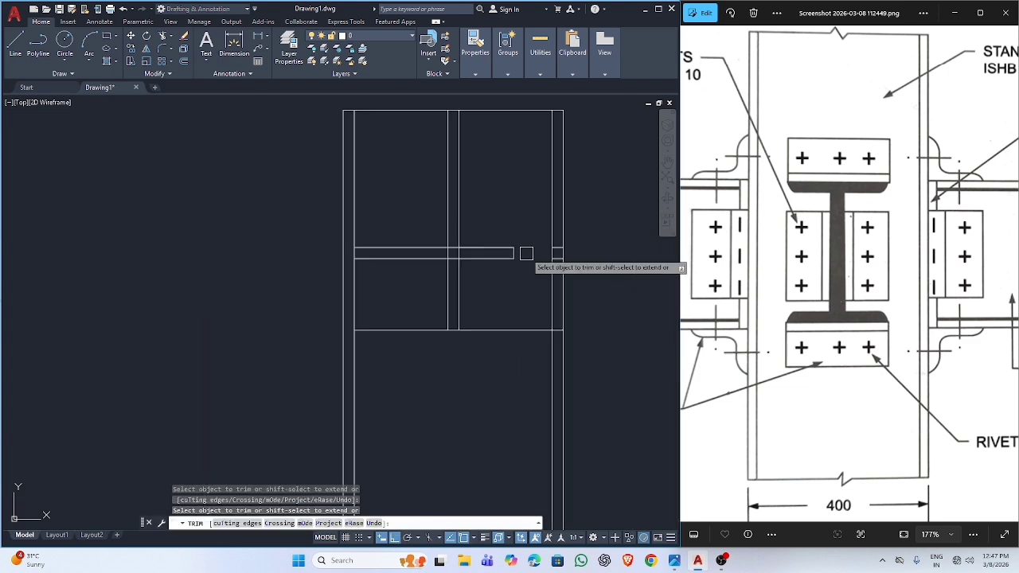
{"action": "scroll", "coordinate": [526, 253], "scroll_direction": "up", "scroll_amount": 5}
{"action": "left_click_drag", "start_coordinate": [491, 194], "coordinate": [505, 307]}
{"action": "scroll", "coordinate": [504, 307], "scroll_direction": "down", "scroll_amount": 6}
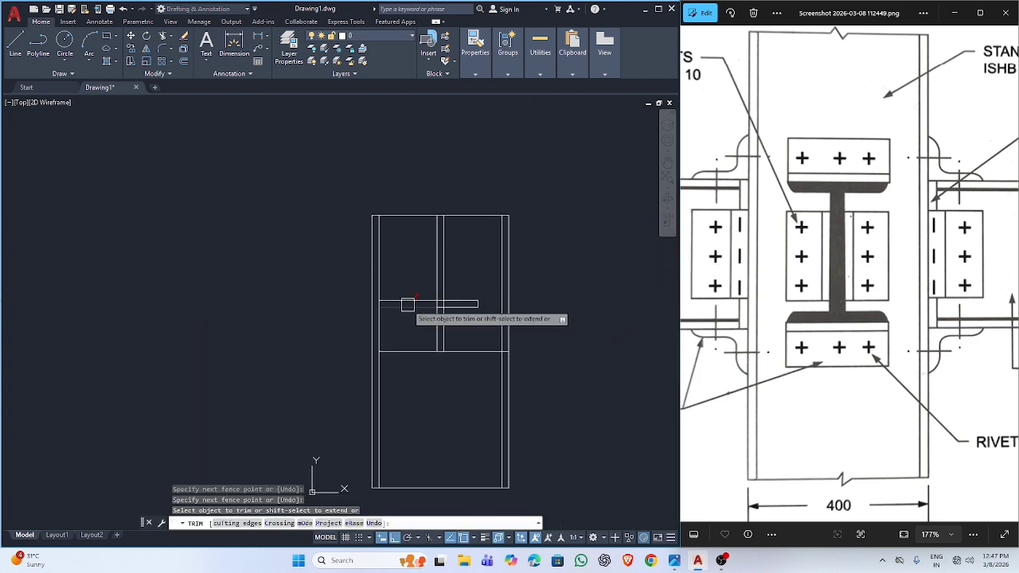
Step: Trim the two horizontal flange lines between the stanchion's left flange and the web's left line
{"action": "scroll", "coordinate": [408, 305], "scroll_direction": "up", "scroll_amount": 4}
{"action": "scroll", "coordinate": [544, 338], "scroll_direction": "up", "scroll_amount": 2}
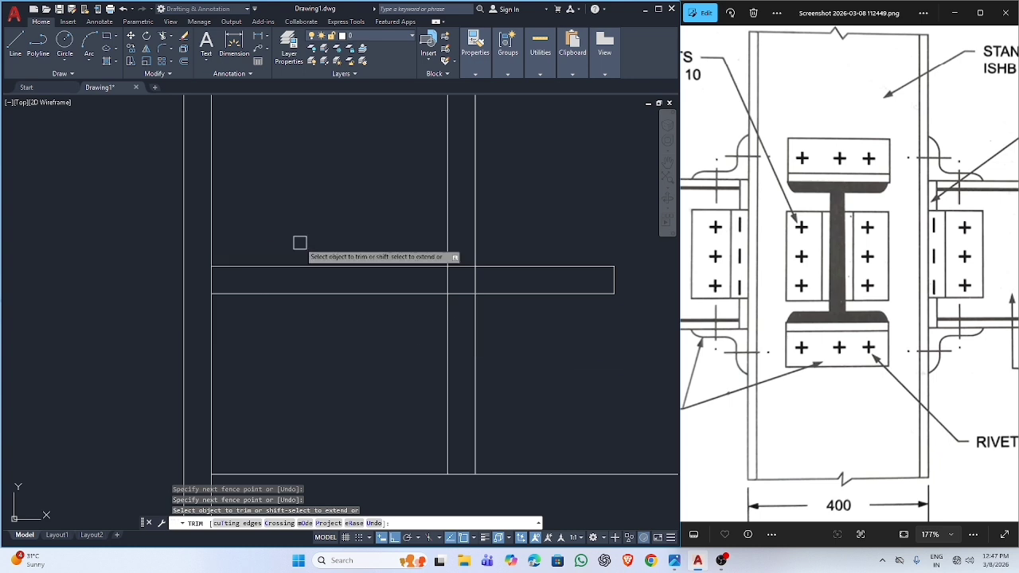
{"action": "key", "text": "Escape"}
Step: Try to fillet the corners at the beam flange's right end without setting a new radius
{"action": "scroll", "coordinate": [295, 303], "scroll_direction": "down", "scroll_amount": 2}
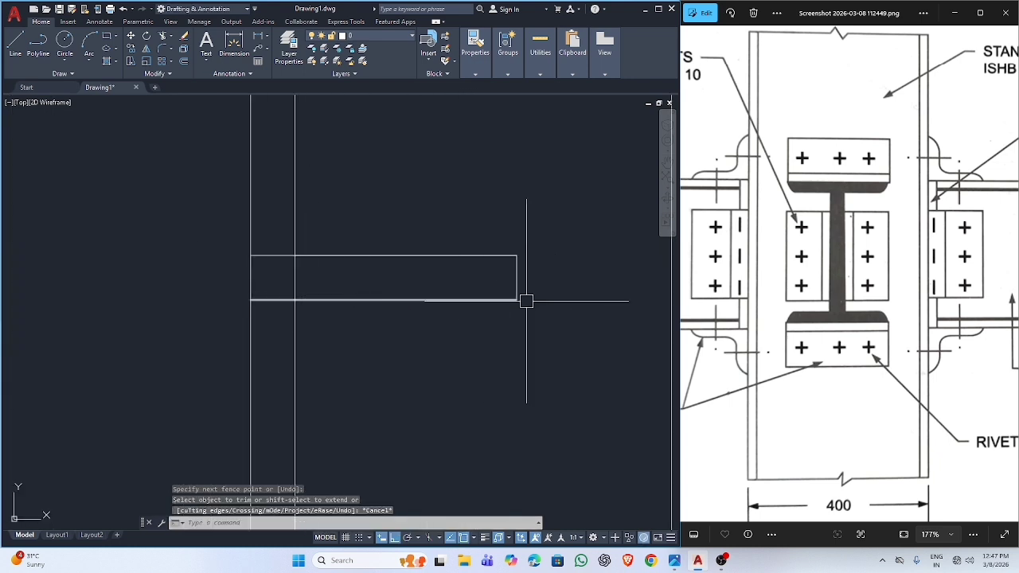
{"action": "scroll", "coordinate": [527, 301], "scroll_direction": "up", "scroll_amount": 2}
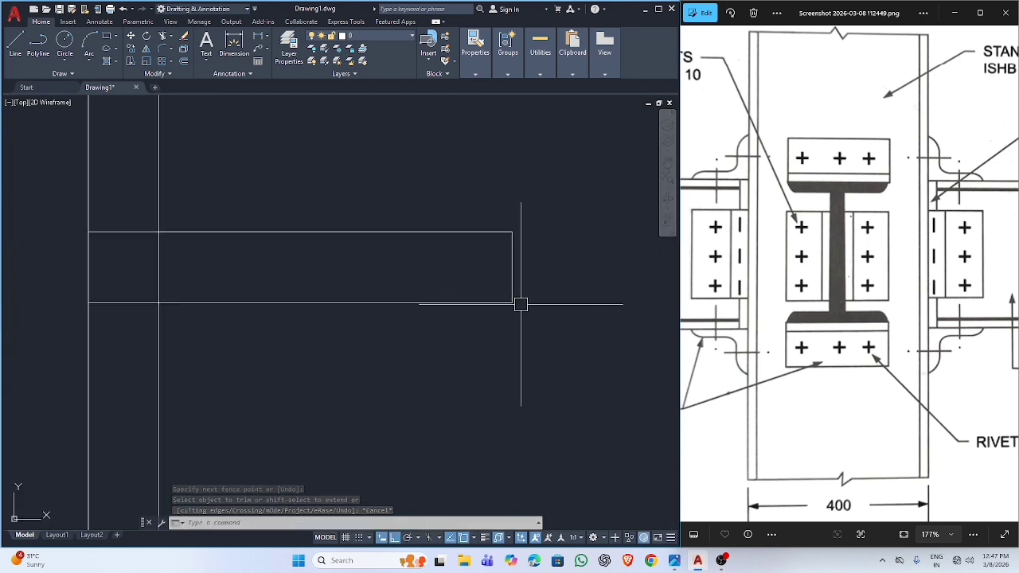
{"action": "type", "text": "f"}
{"action": "key", "text": "Return"}
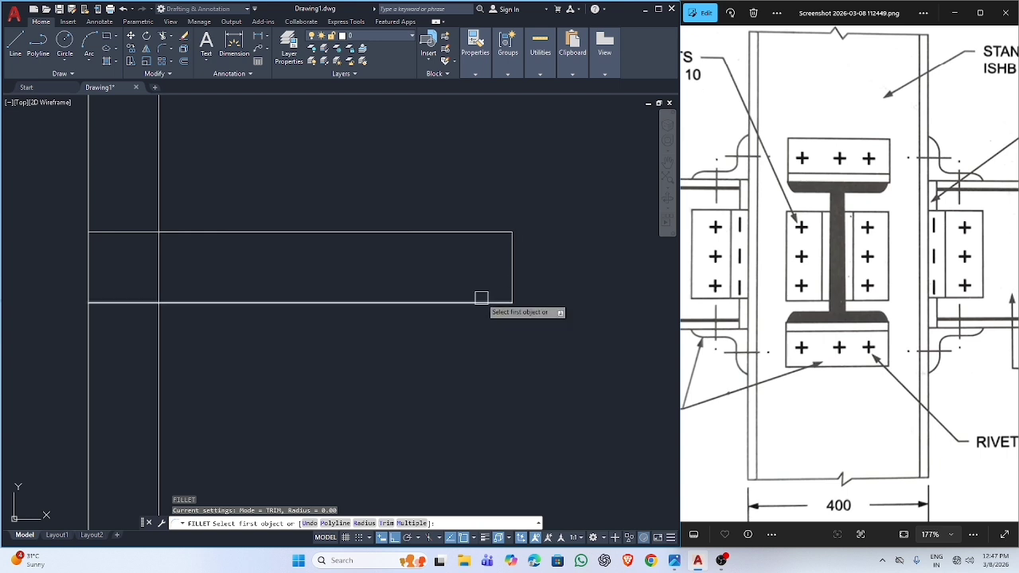
{"action": "left_click", "coordinate": [479, 301]}
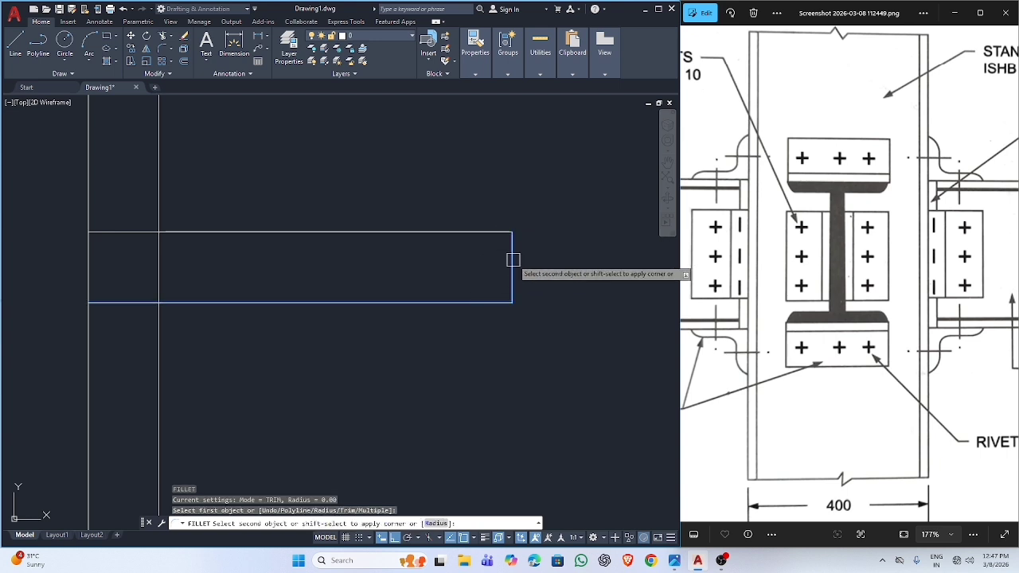
{"action": "key", "text": "Escape"}
{"action": "key", "text": "Return"}
{"action": "left_click", "coordinate": [495, 232]}
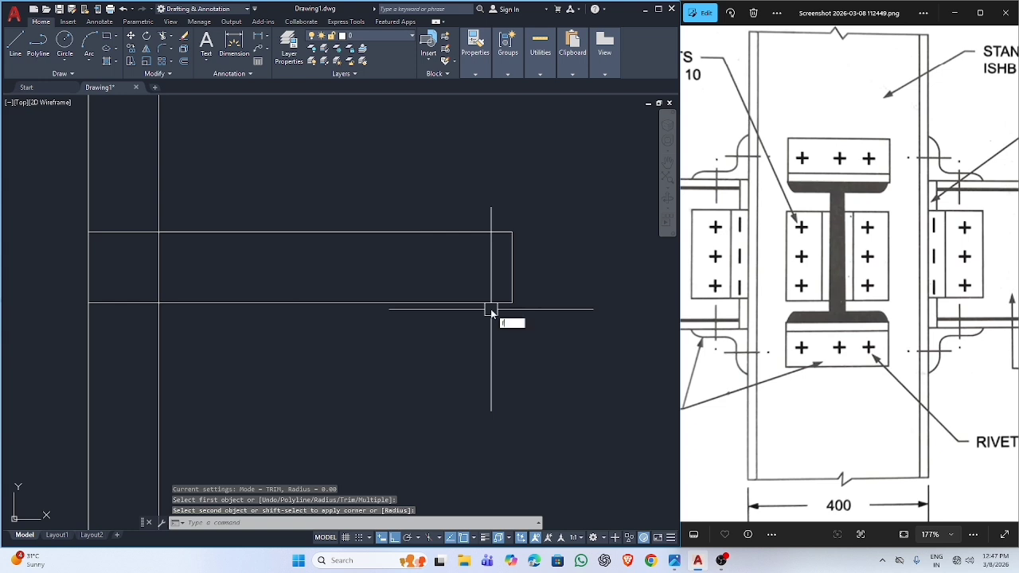
Step: Fillet the beam flange's lower right corner with a radius of 5
{"action": "key", "text": "Return"}
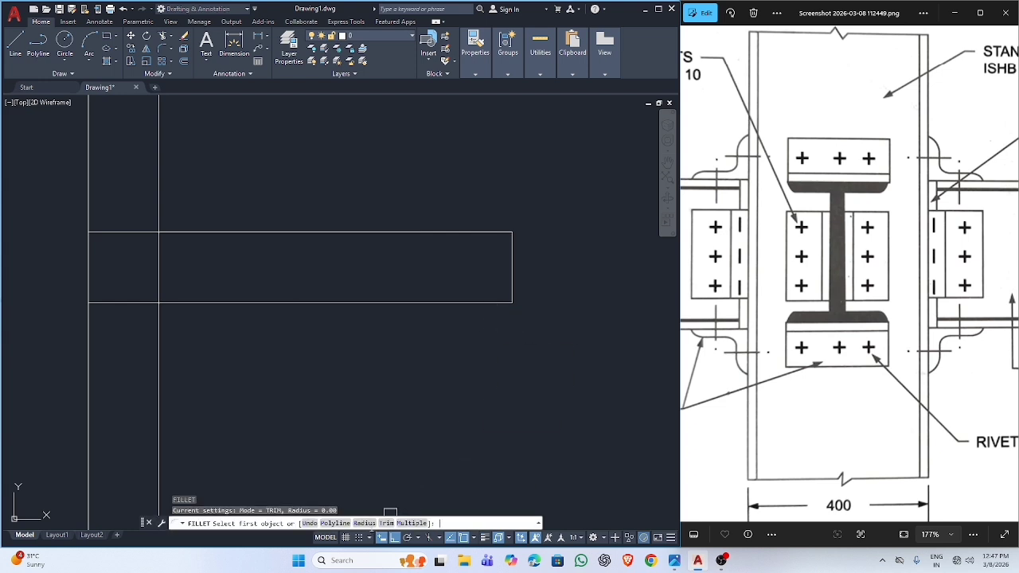
{"action": "left_click", "coordinate": [365, 523]}
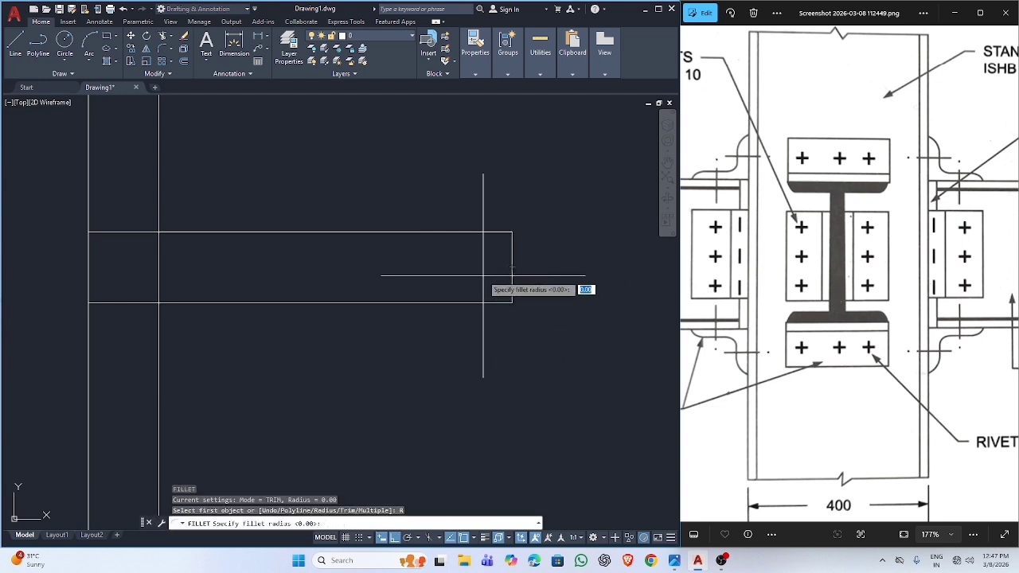
{"action": "type", "text": "5"}
{"action": "key", "text": "Return"}
{"action": "left_click", "coordinate": [513, 260]}
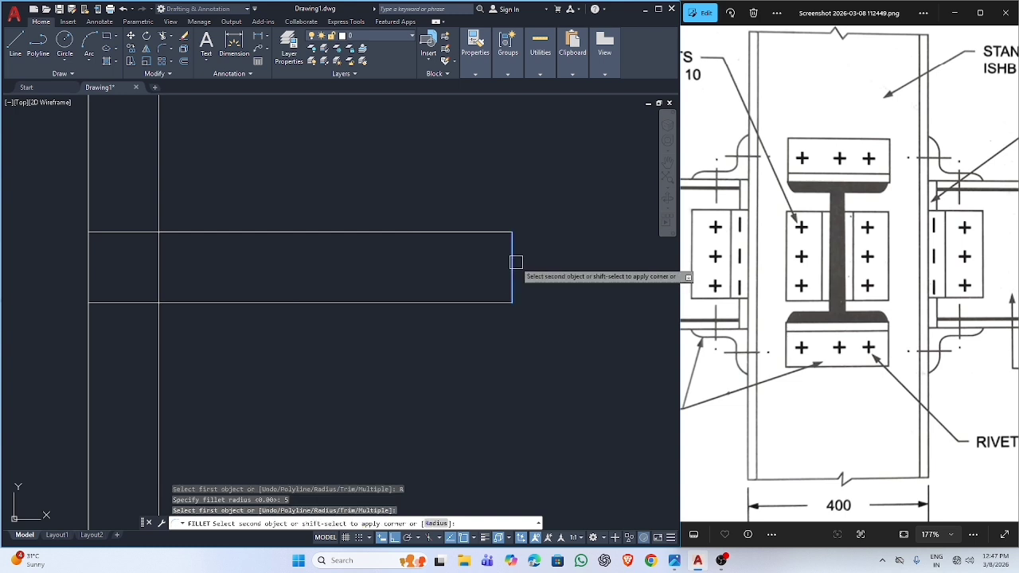
{"action": "left_click", "coordinate": [488, 302]}
{"action": "key", "text": "Return"}
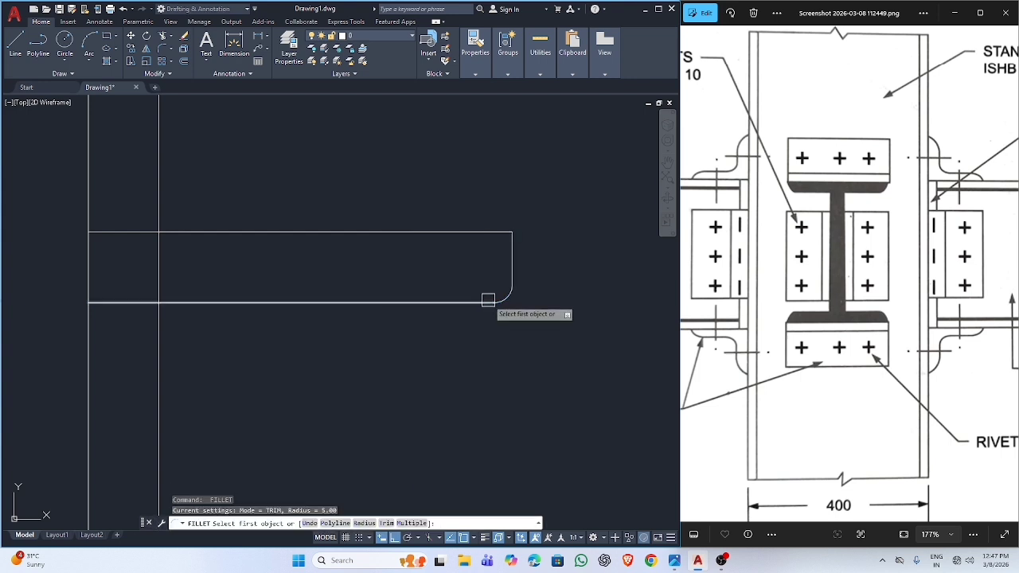
{"action": "left_click", "coordinate": [488, 301]}
{"action": "key", "text": "Escape"}
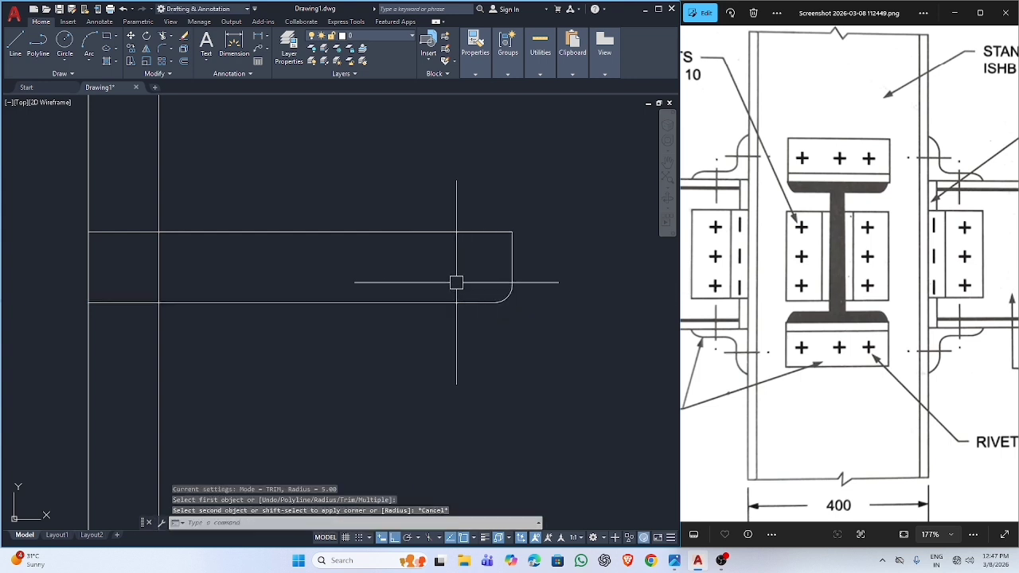
Step: Try a fillet of radius 50 between the beam flange's lower line and its right end
{"action": "key", "text": "Return"}
{"action": "left_click", "coordinate": [362, 523]}
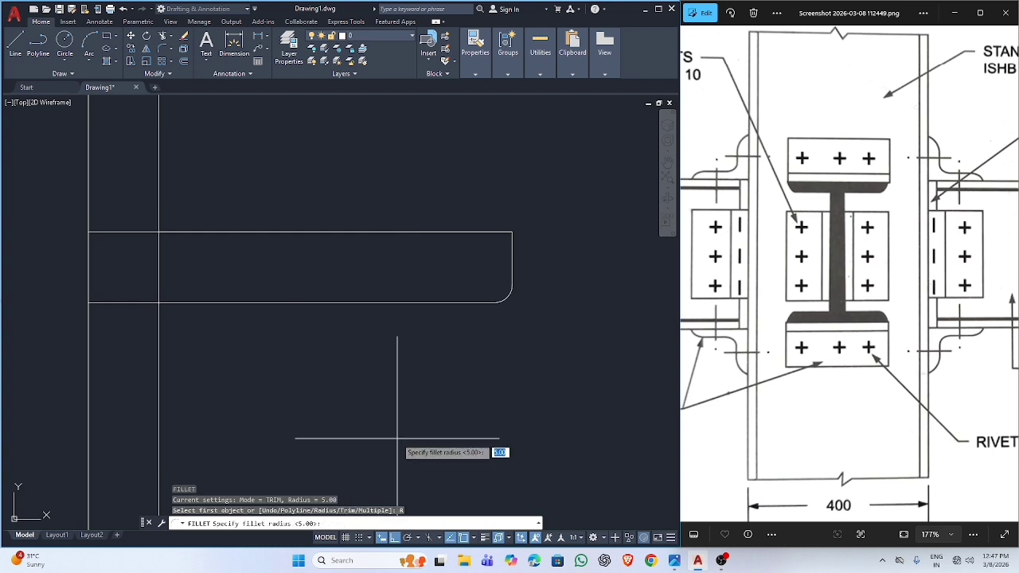
{"action": "type", "text": "50"}
{"action": "key", "text": "Return"}
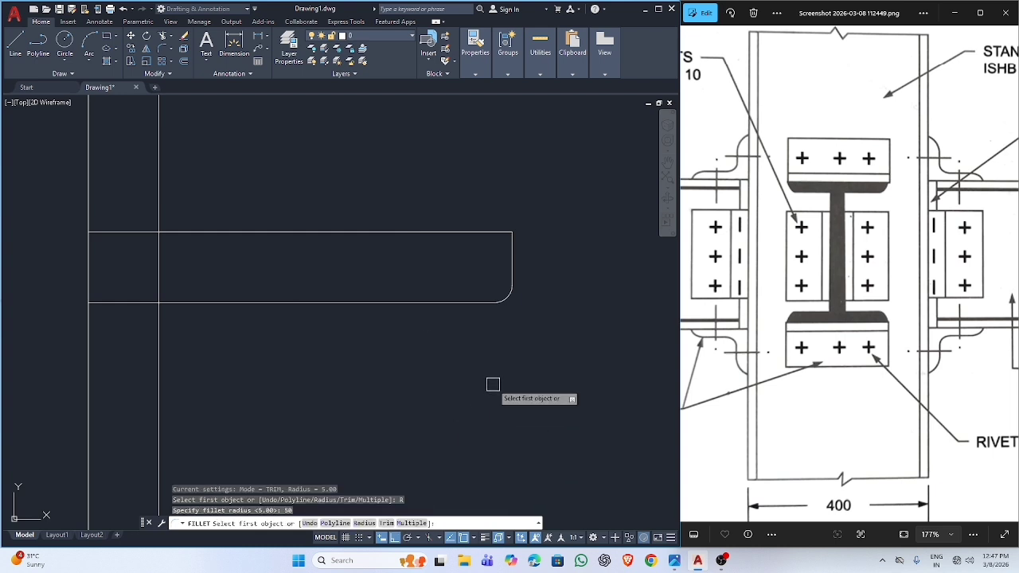
{"action": "left_click", "coordinate": [477, 302]}
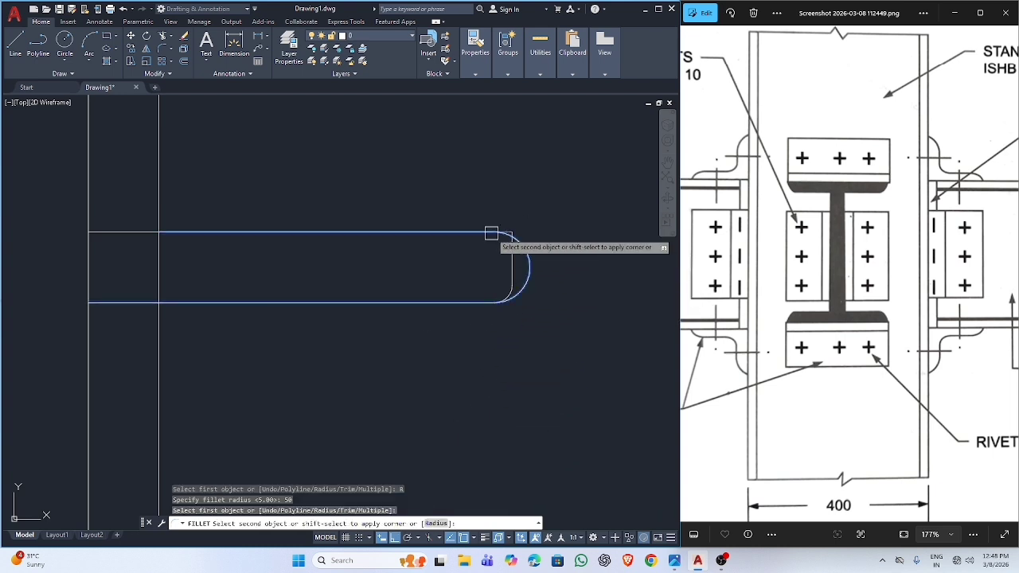
{"action": "left_click", "coordinate": [515, 281]}
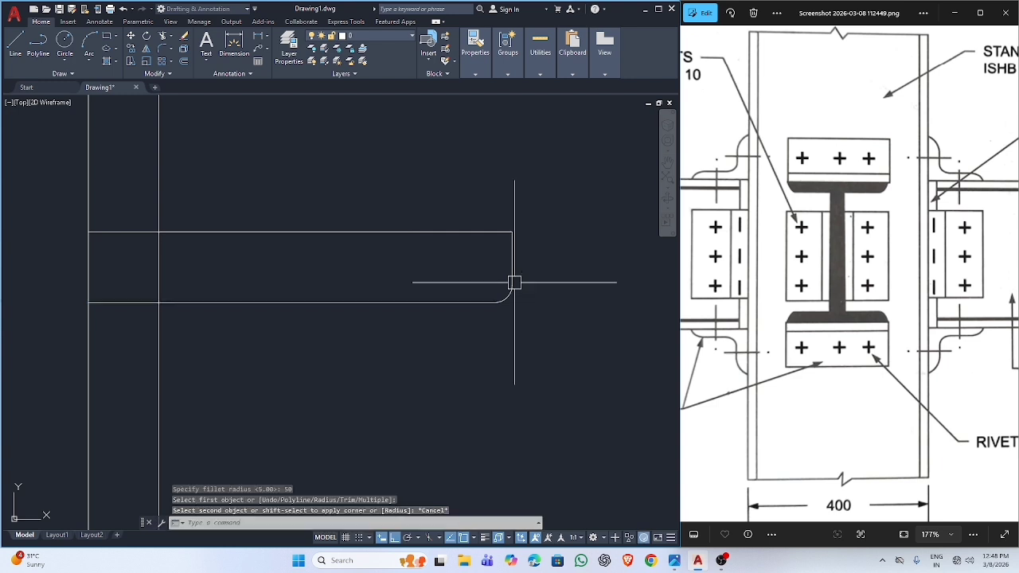
Step: Try the radius 50 fillet on the flange's corner arc and upper right corner, and undo the fillets made at this end
{"action": "key", "text": "Return"}
{"action": "left_click", "coordinate": [508, 301]}
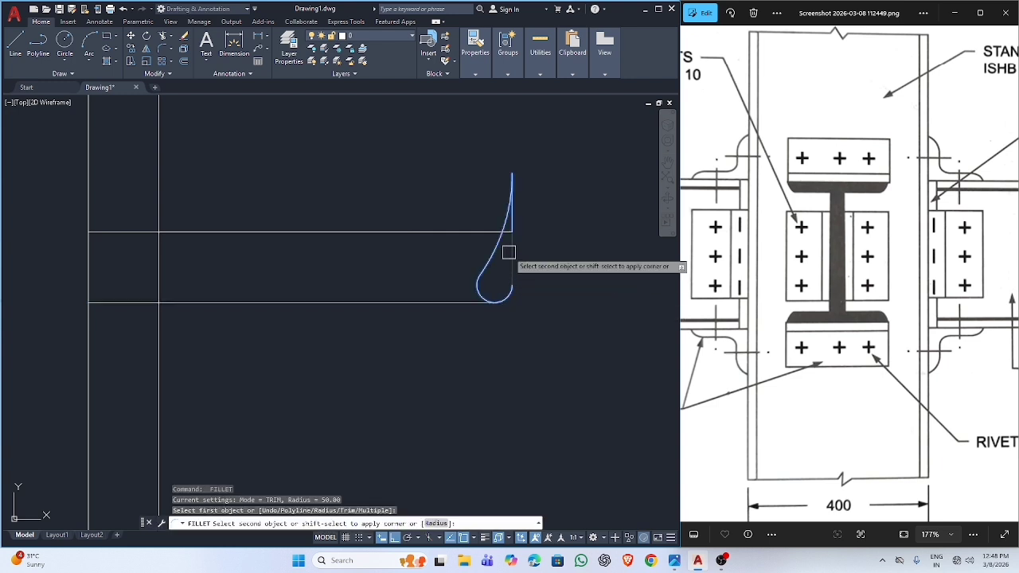
{"action": "left_click", "coordinate": [519, 285]}
{"action": "key", "text": "Return"}
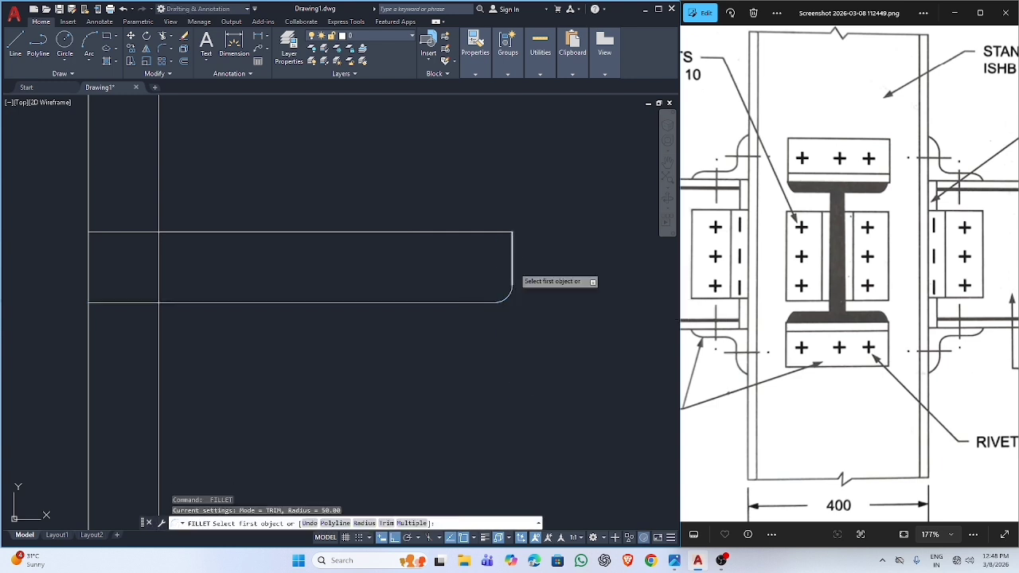
{"action": "left_click", "coordinate": [512, 261]}
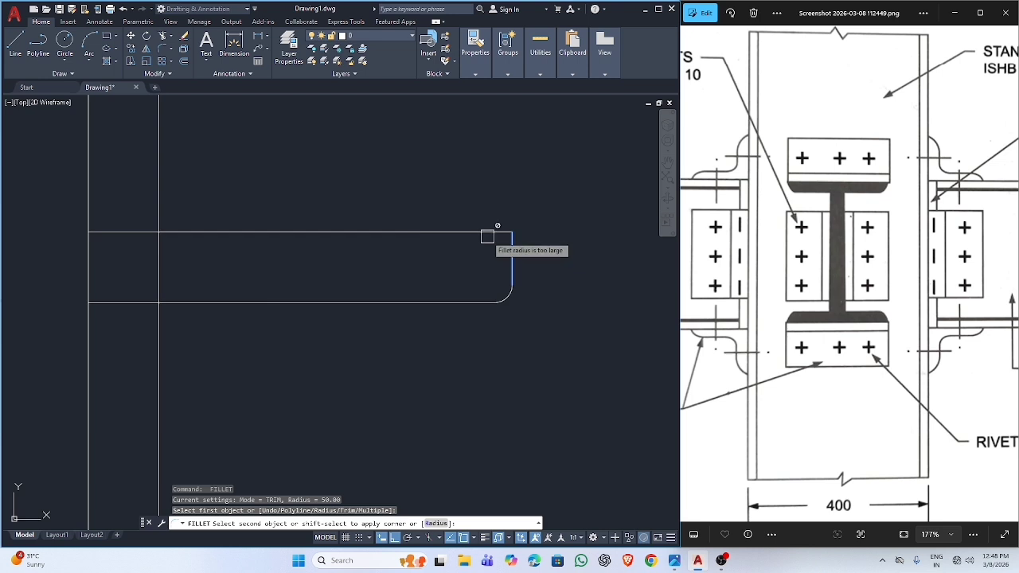
{"action": "left_click", "coordinate": [487, 236]}
{"action": "key", "text": "Escape"}
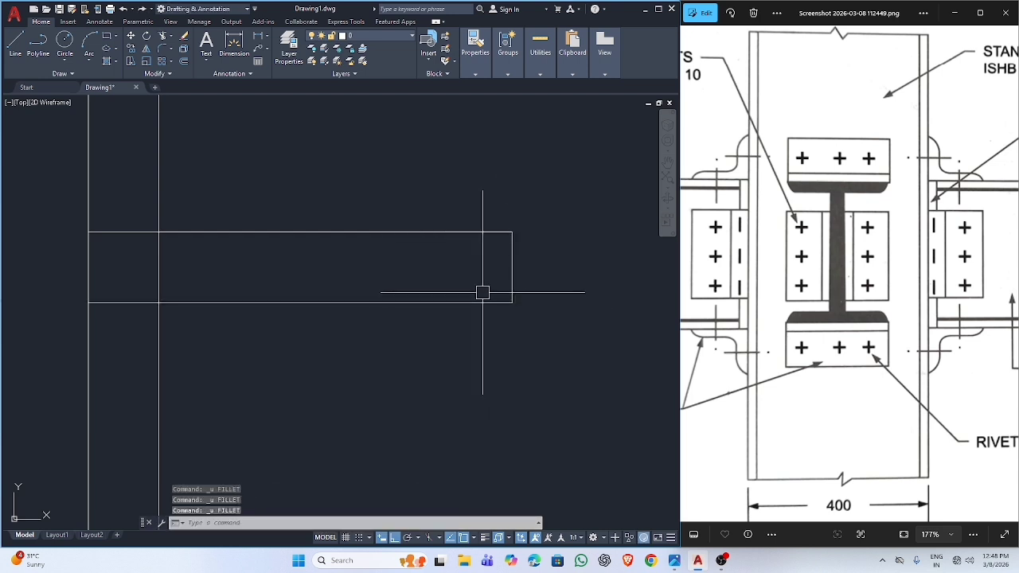
Step: Fillet the beam flange's lower right corner with a radius of 20
{"action": "key", "text": "Return"}
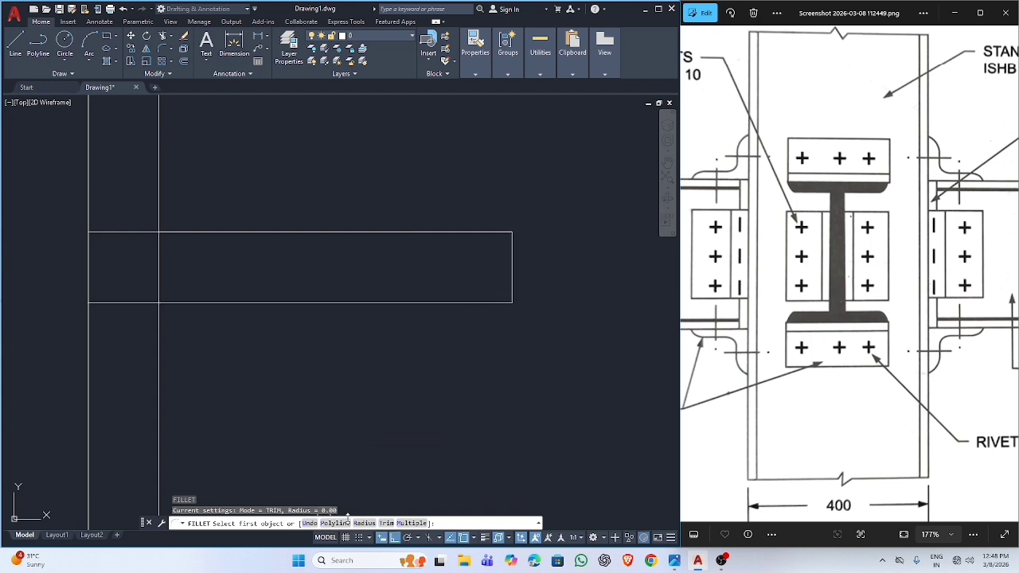
{"action": "left_click", "coordinate": [371, 522]}
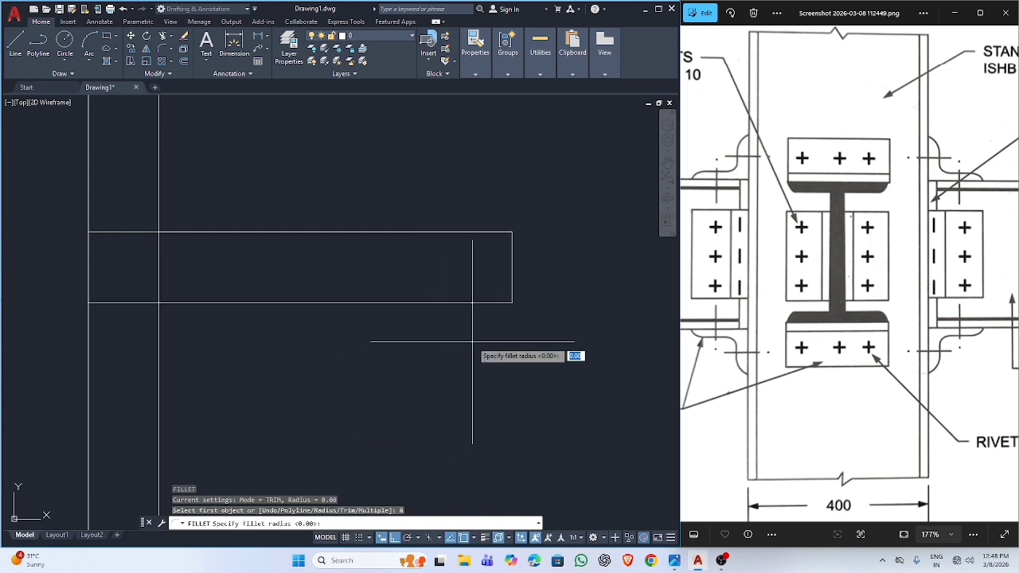
{"action": "key", "text": "Return"}
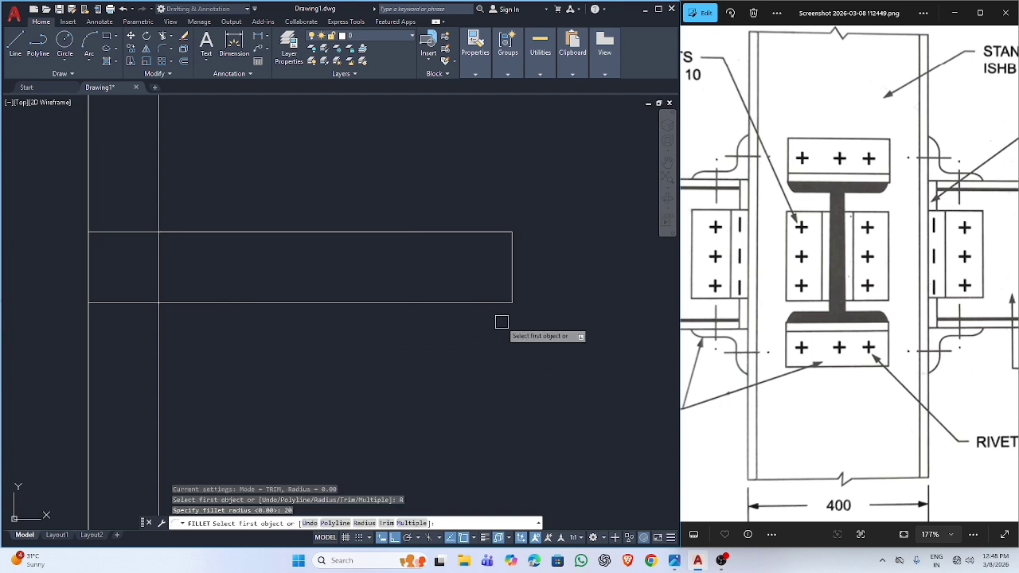
{"action": "left_click", "coordinate": [511, 271]}
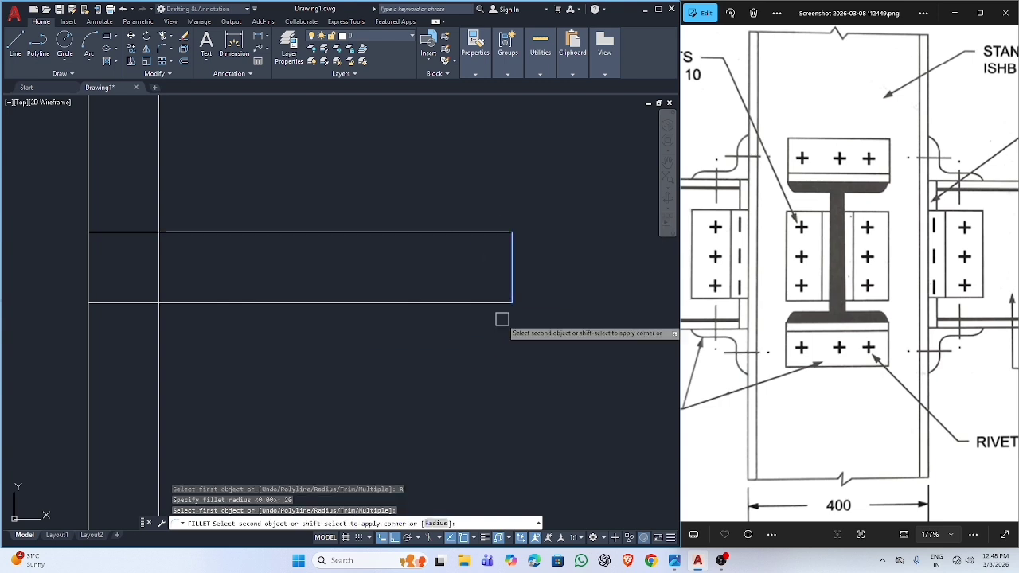
{"action": "left_click", "coordinate": [481, 302]}
{"action": "scroll", "coordinate": [486, 322], "scroll_direction": "down", "scroll_amount": 3}
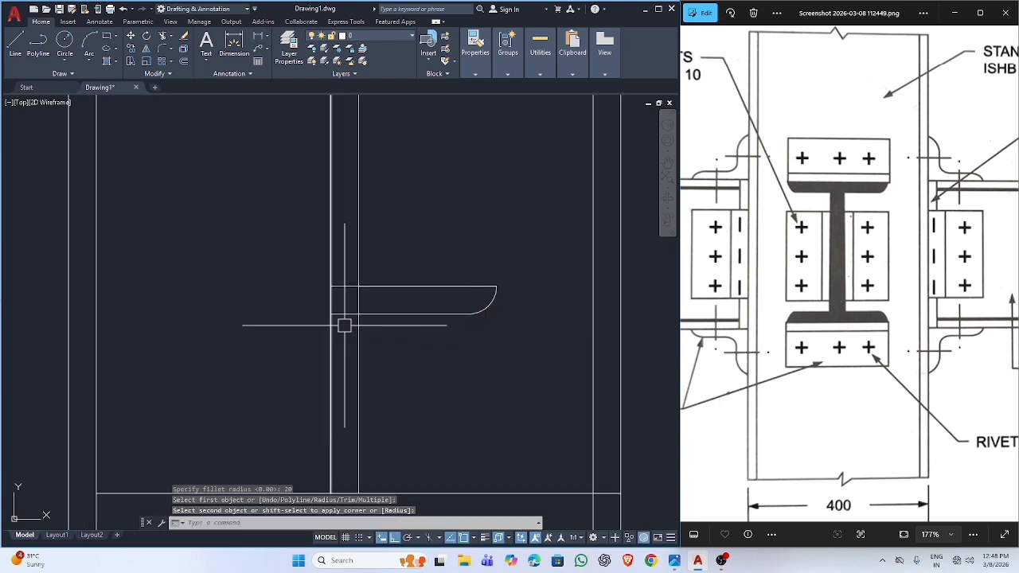
Step: Trim the part of the flange's lower line that lies between the two web lines
{"action": "key", "text": "Escape"}
{"action": "scroll", "coordinate": [345, 311], "scroll_direction": "up", "scroll_amount": 6}
{"action": "type", "text": "tr"}
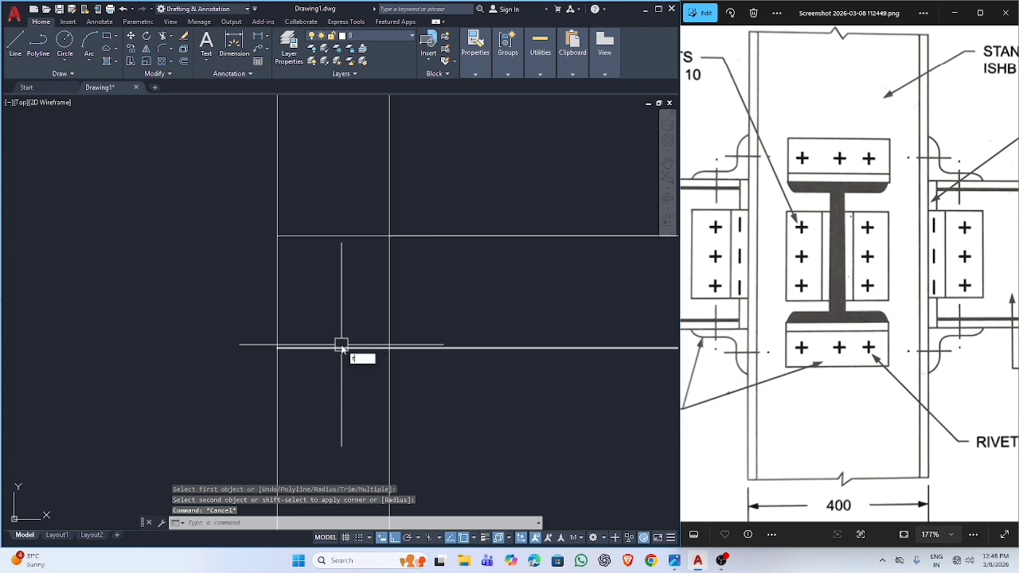
{"action": "key", "text": "Return"}
{"action": "left_click", "coordinate": [342, 346]}
{"action": "key", "text": "Escape"}
{"action": "scroll", "coordinate": [342, 255], "scroll_direction": "down", "scroll_amount": 5}
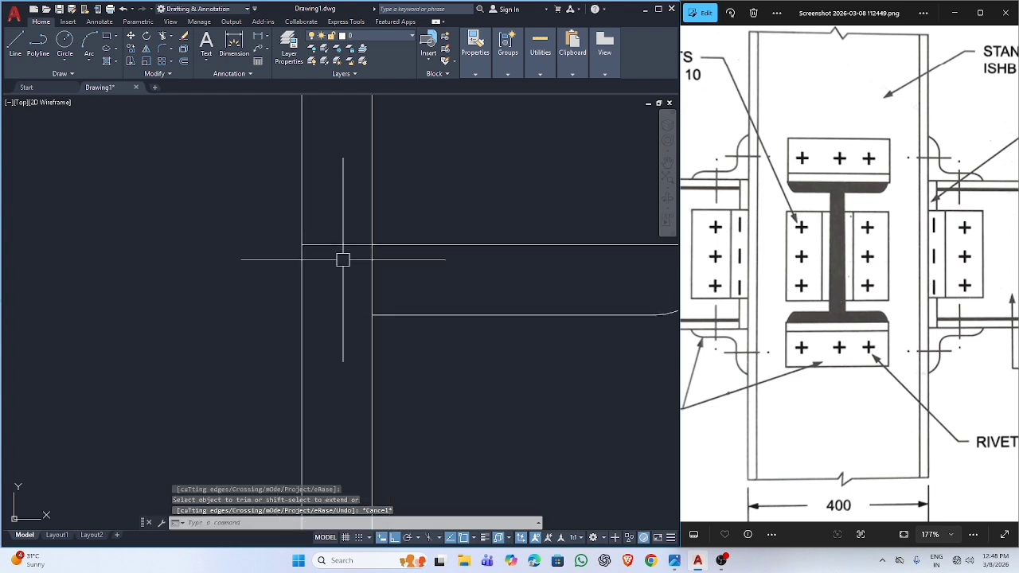
Step: Draw a vertical centre line down the stanchion from the midpoint of its top edge
{"action": "type", "text": "l"}
{"action": "key", "text": "Return"}
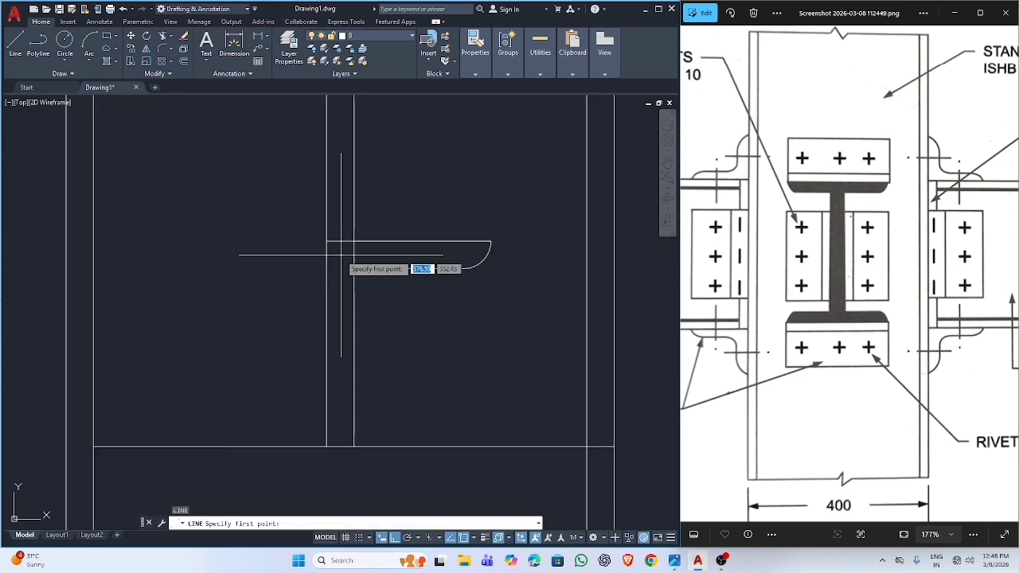
{"action": "scroll", "coordinate": [339, 241], "scroll_direction": "down", "scroll_amount": 2}
{"action": "scroll", "coordinate": [345, 216], "scroll_direction": "up", "scroll_amount": 3}
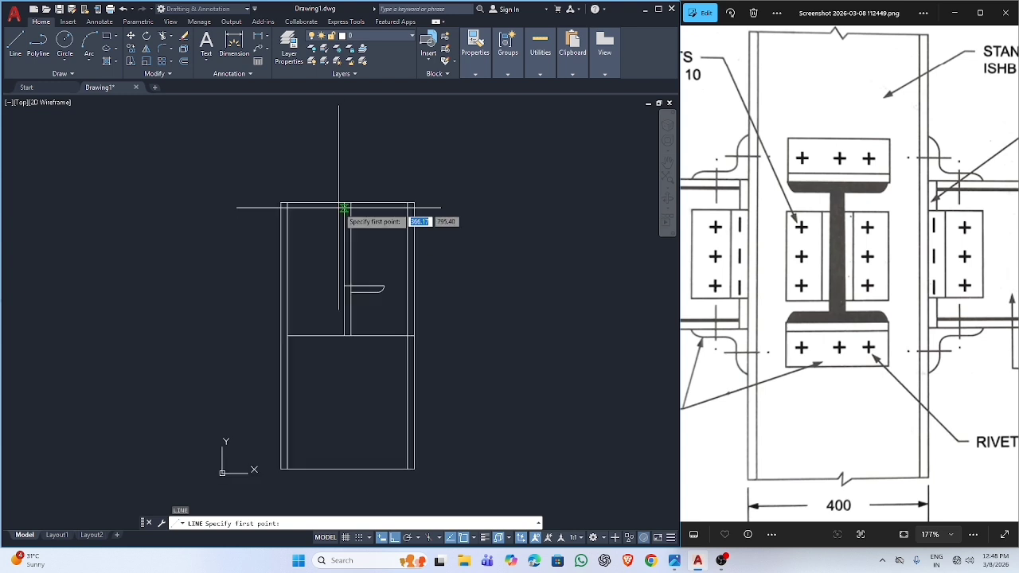
{"action": "scroll", "coordinate": [354, 187], "scroll_direction": "up", "scroll_amount": 2}
{"action": "left_click", "coordinate": [353, 187]}
{"action": "scroll", "coordinate": [353, 360], "scroll_direction": "down", "scroll_amount": 7}
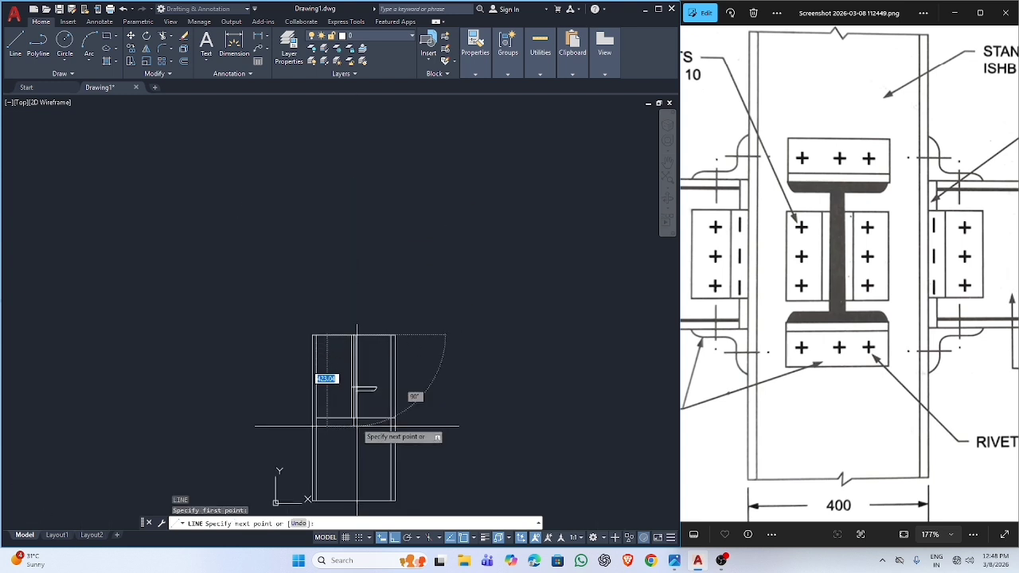
{"action": "key", "text": "Escape"}
{"action": "scroll", "coordinate": [342, 393], "scroll_direction": "up", "scroll_amount": 8}
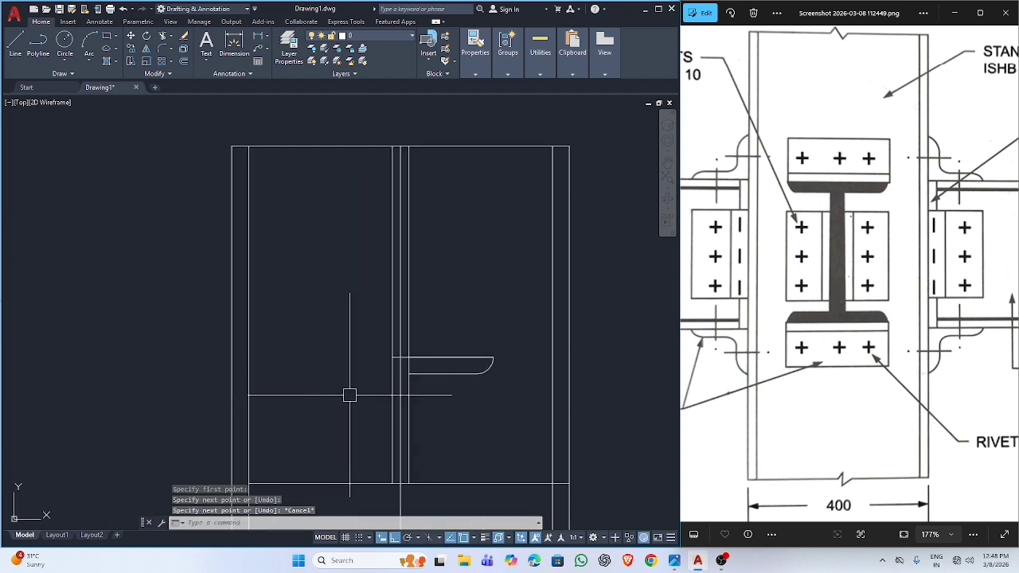
Step: Mirror the half flange about the vertical centre line, keeping the source objects, and erase that centre line
{"action": "type", "text": "mi"}
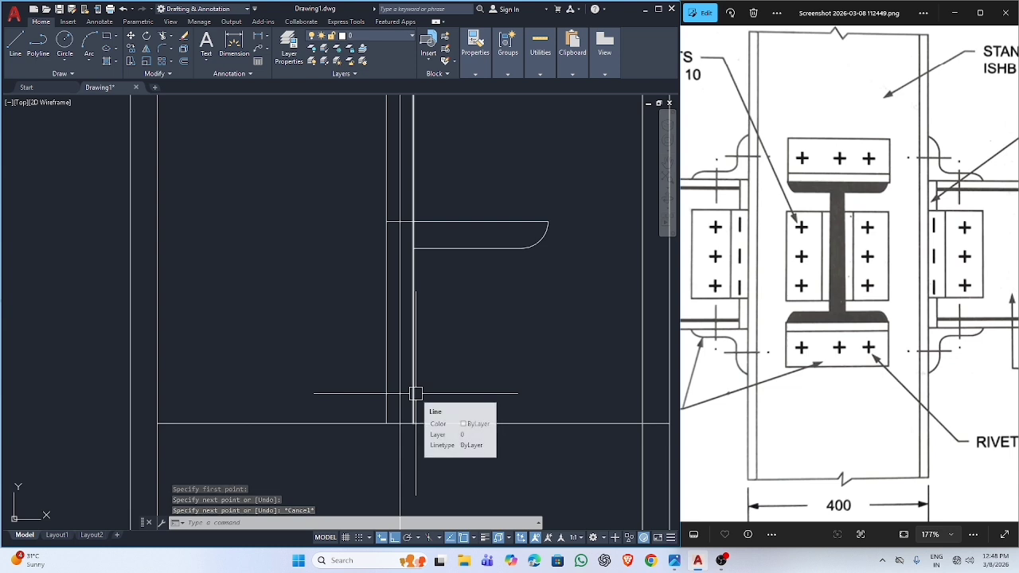
{"action": "key", "text": "Return"}
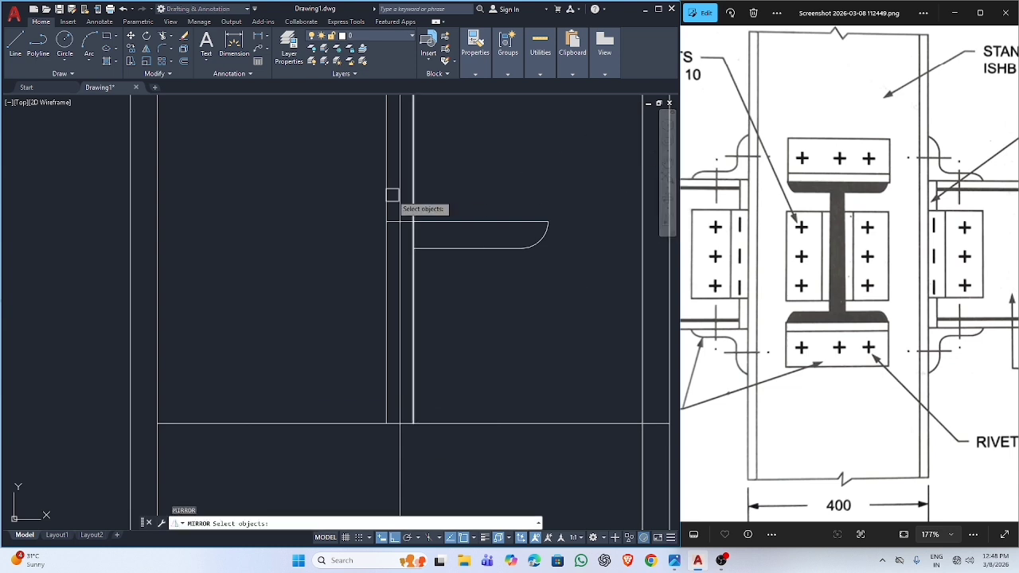
{"action": "left_click", "coordinate": [333, 165]}
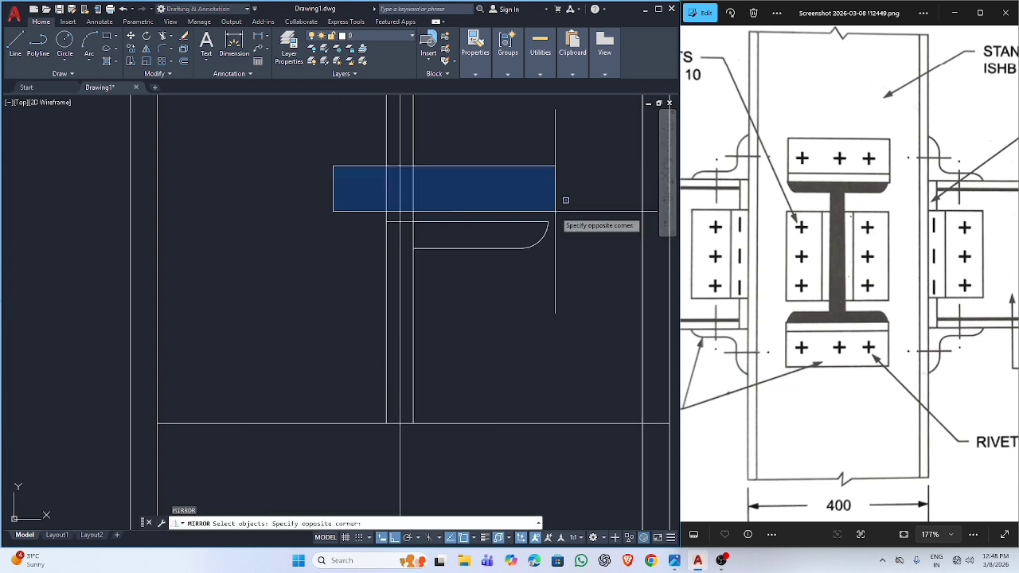
{"action": "left_click", "coordinate": [593, 402]}
{"action": "key", "text": "Return"}
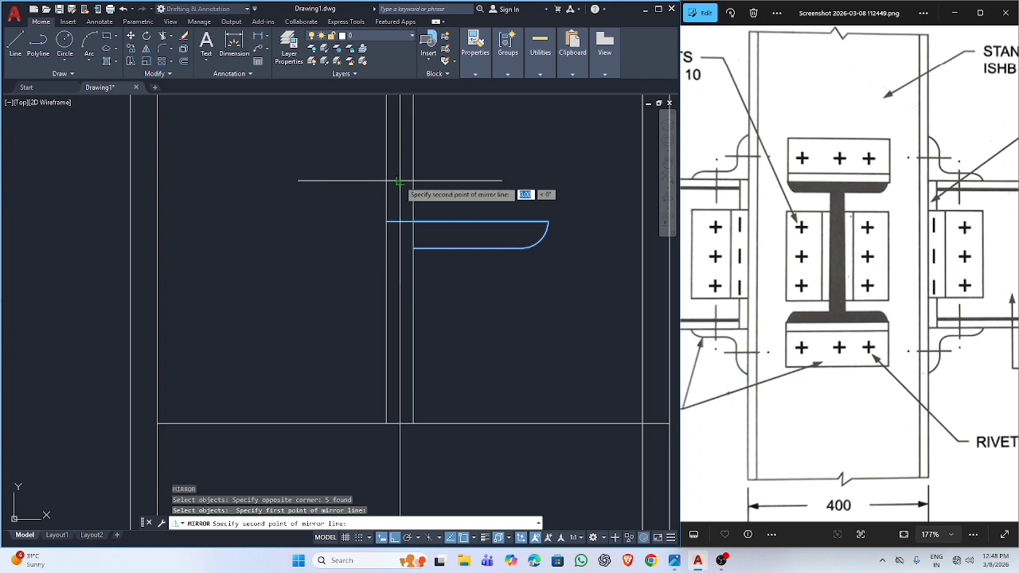
{"action": "left_click", "coordinate": [400, 173]}
{"action": "left_click", "coordinate": [399, 423]}
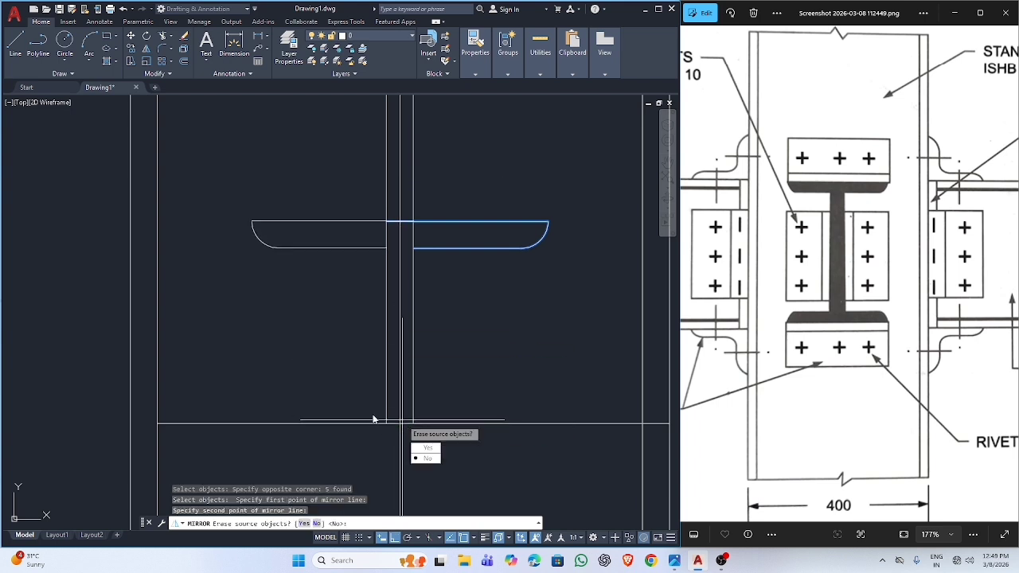
{"action": "left_click", "coordinate": [422, 459]}
{"action": "key", "text": "Escape"}
{"action": "left_click", "coordinate": [400, 276]}
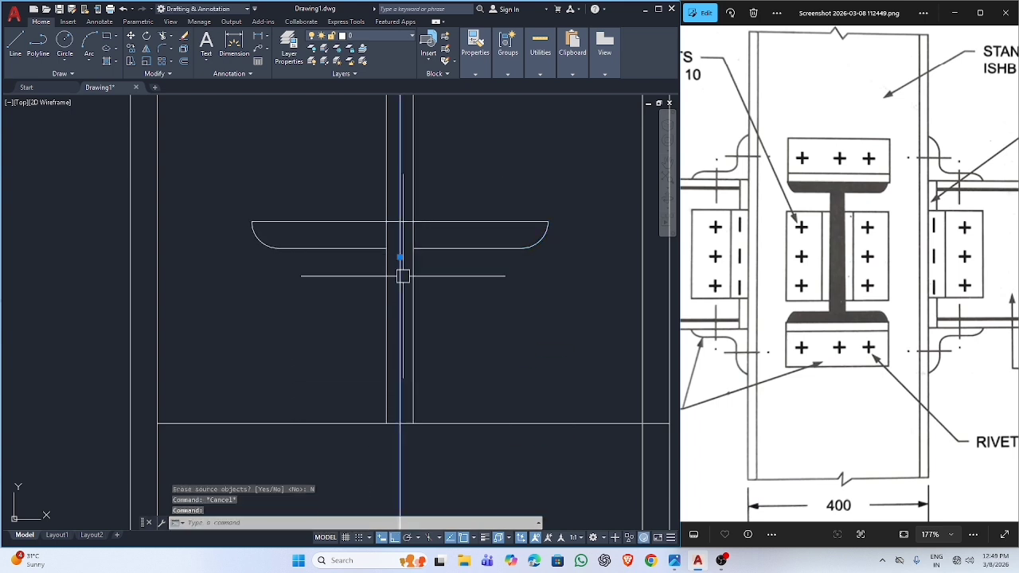
{"action": "key", "text": "Delete"}
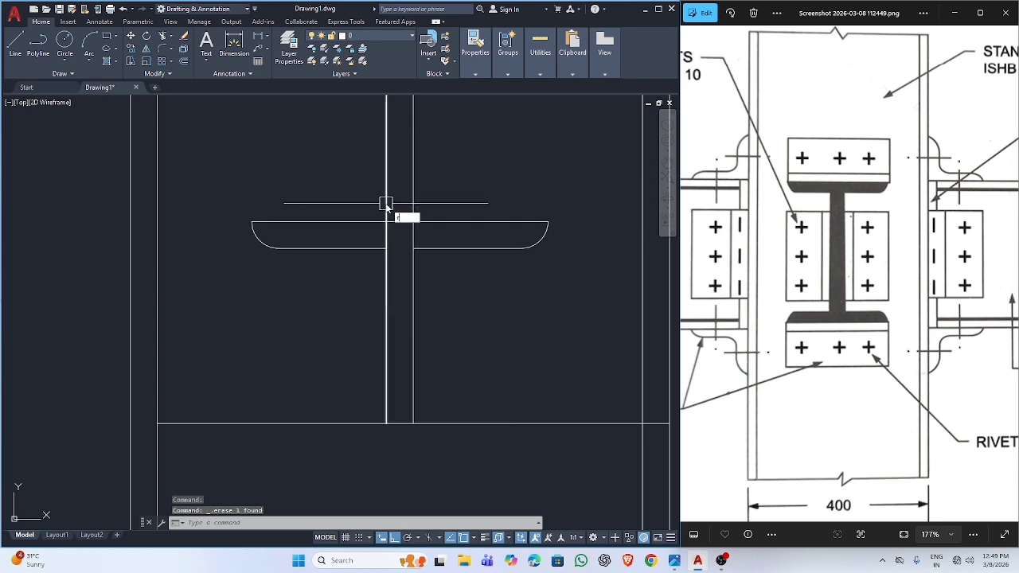
Step: Trim the web lines above the flange and inside its thickness to leave a clean T-section
{"action": "type", "text": "r"}
{"action": "key", "text": "Return"}
{"action": "mouse_move", "coordinate": [387, 209]}
{"action": "left_mouse_down"}
{"action": "mouse_move", "coordinate": [371, 196]}
{"action": "mouse_move", "coordinate": [421, 202]}
{"action": "left_mouse_up"}
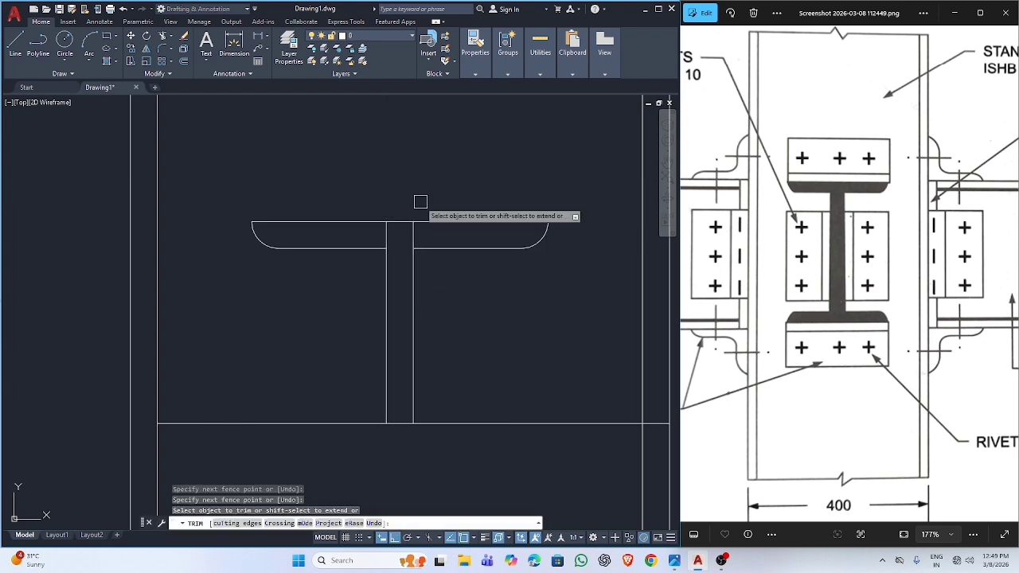
{"action": "key", "text": "Return"}
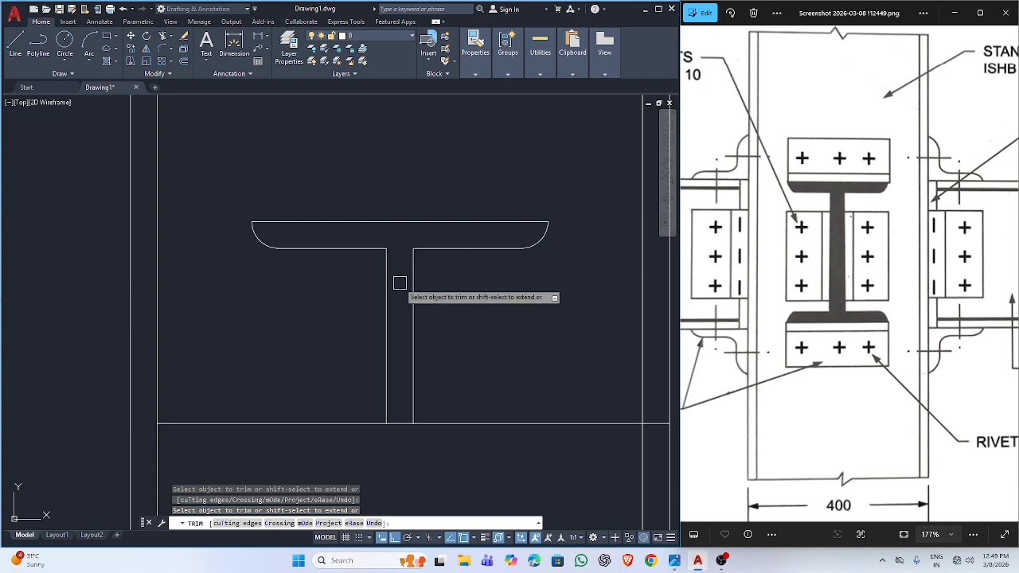
{"action": "scroll", "coordinate": [400, 343], "scroll_direction": "down", "scroll_amount": 5}
{"action": "scroll", "coordinate": [414, 334], "scroll_direction": "up", "scroll_amount": 3}
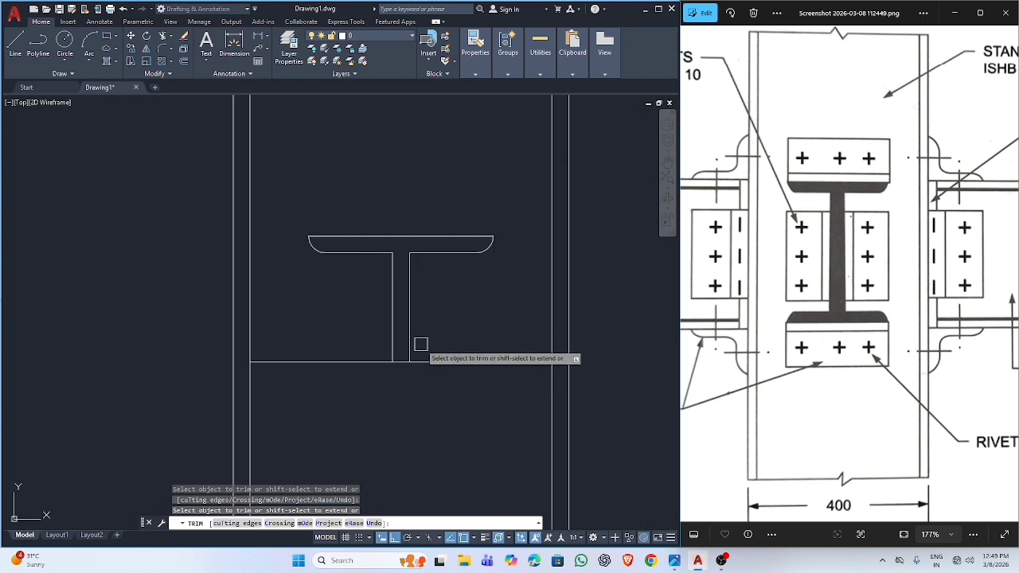
{"action": "scroll", "coordinate": [420, 345], "scroll_direction": "down", "scroll_amount": 2}
{"action": "scroll", "coordinate": [420, 350], "scroll_direction": "up", "scroll_amount": 3}
{"action": "scroll", "coordinate": [414, 382], "scroll_direction": "down", "scroll_amount": 3}
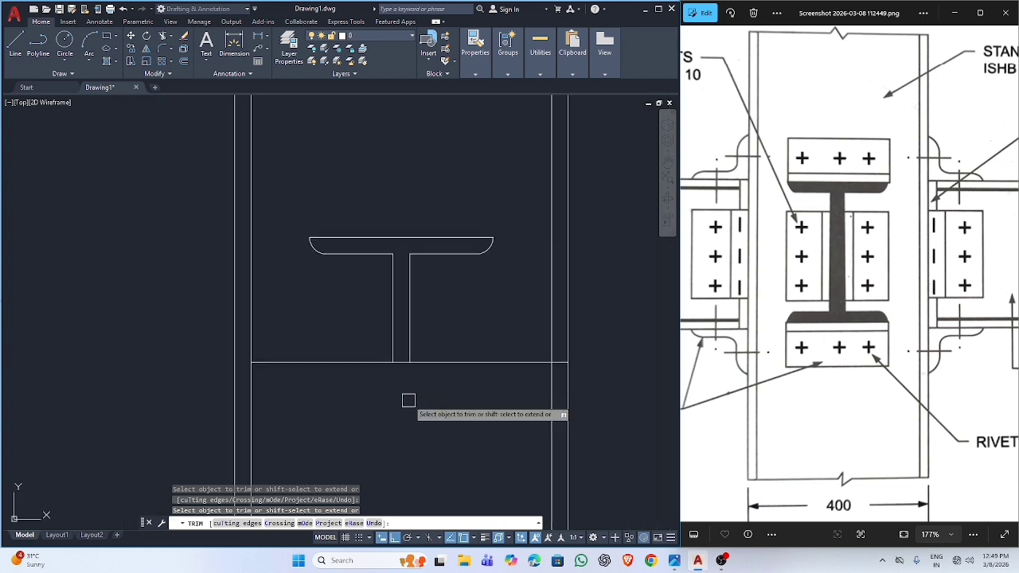
{"action": "scroll", "coordinate": [407, 394], "scroll_direction": "up", "scroll_amount": 1}
{"action": "key", "text": "Escape"}
Step: Mirror the T-section about the stanchion's horizontal centre line, keeping the source objects, to complete the I-section
{"action": "key", "text": "Return"}
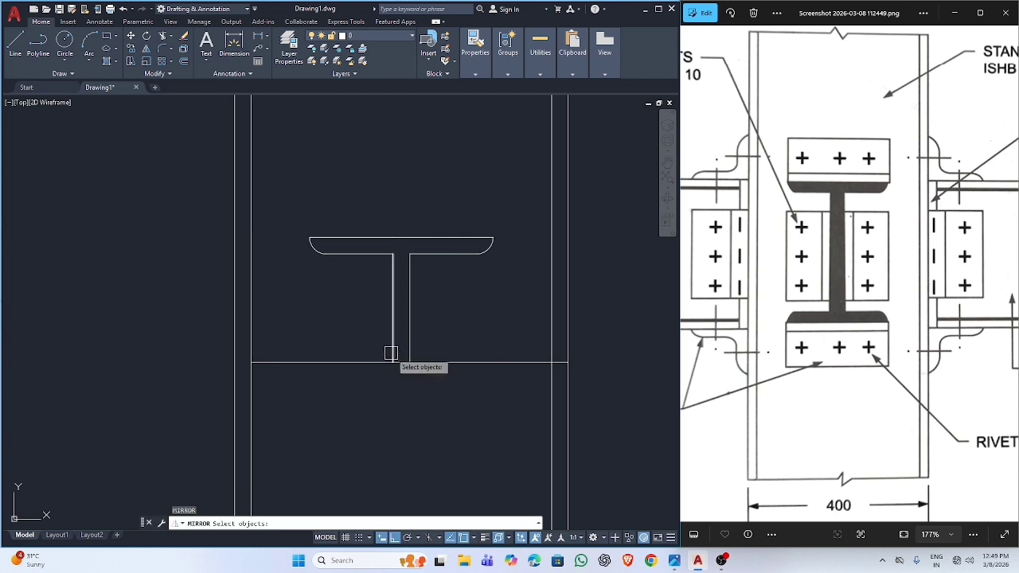
{"action": "left_click", "coordinate": [288, 192]}
{"action": "left_click", "coordinate": [525, 411]}
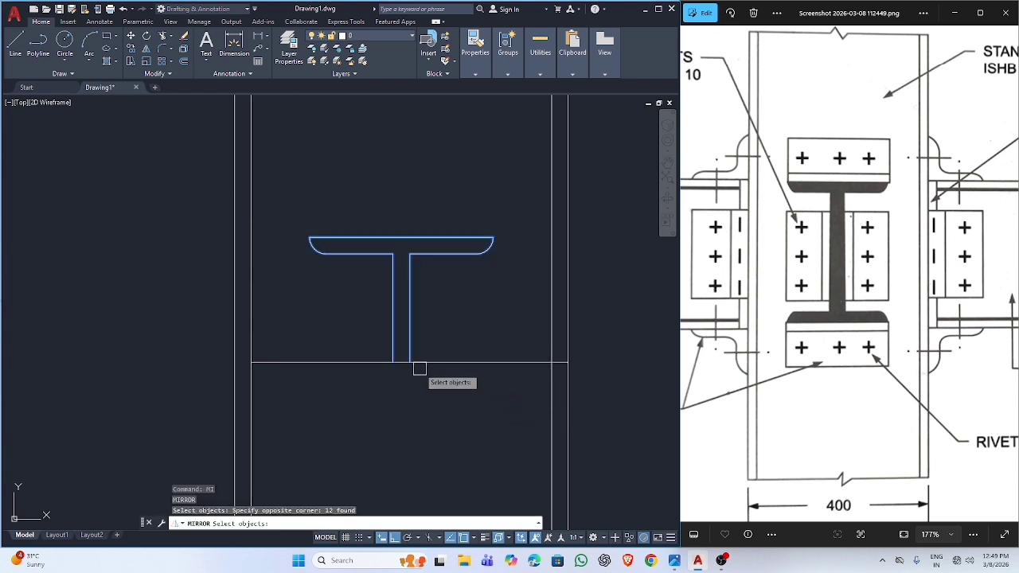
{"action": "key", "text": "Return"}
{"action": "left_click", "coordinate": [251, 362]}
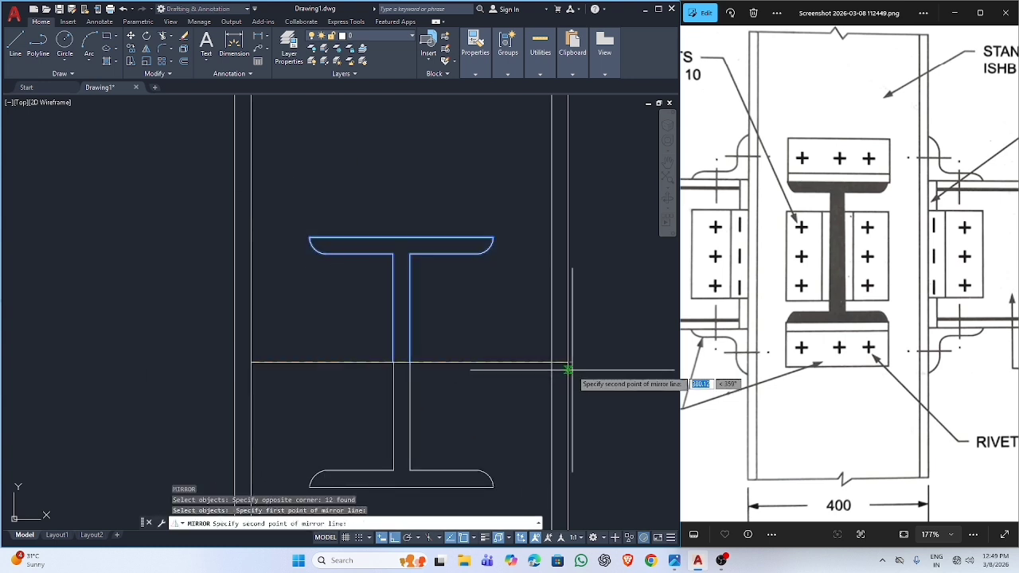
{"action": "left_click", "coordinate": [567, 362]}
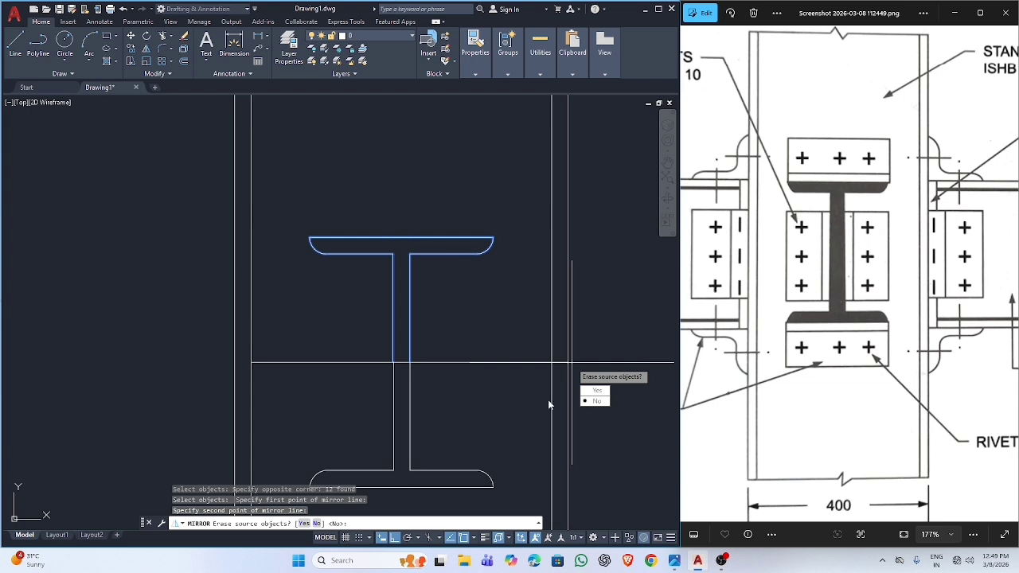
{"action": "left_click", "coordinate": [588, 402]}
Step: Check the I-section's overall depth with a temporary line between the right ends of its outer flange edges
{"action": "scroll", "coordinate": [446, 402], "scroll_direction": "down", "scroll_amount": 6}
{"action": "scroll", "coordinate": [441, 406], "scroll_direction": "up", "scroll_amount": 6}
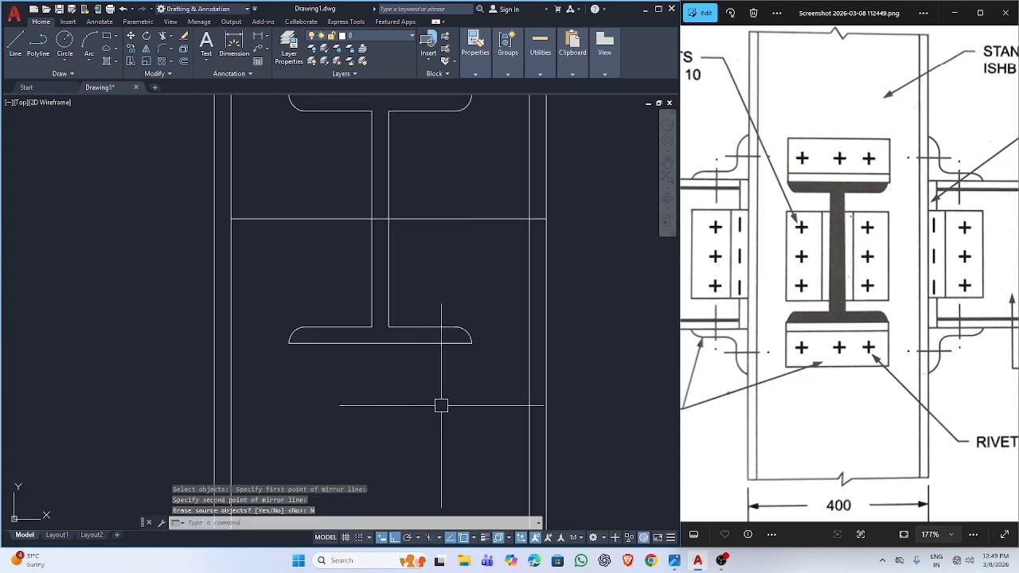
{"action": "scroll", "coordinate": [441, 404], "scroll_direction": "down", "scroll_amount": 2}
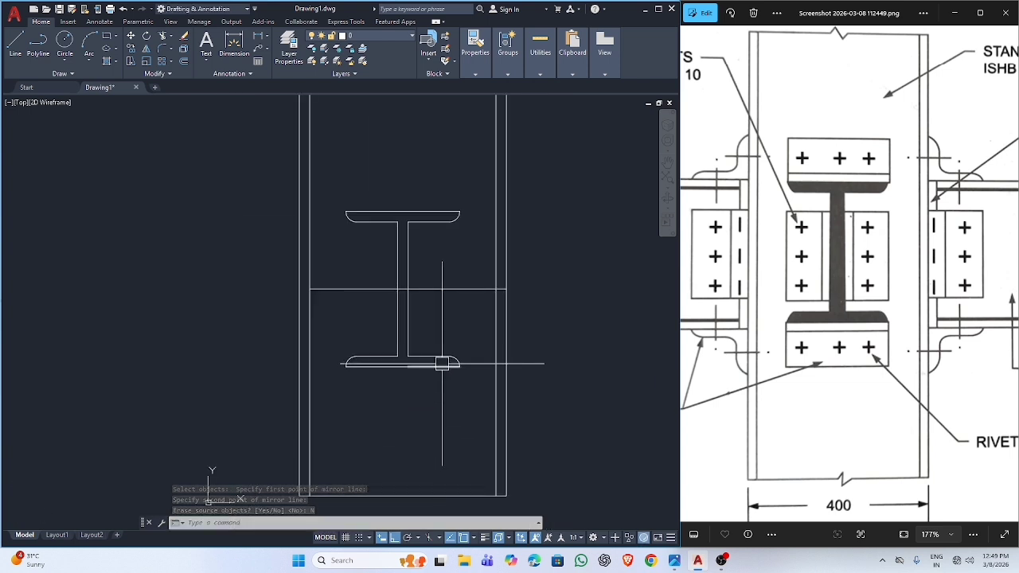
{"action": "scroll", "coordinate": [443, 363], "scroll_direction": "down", "scroll_amount": 2}
{"action": "type", "text": "l"}
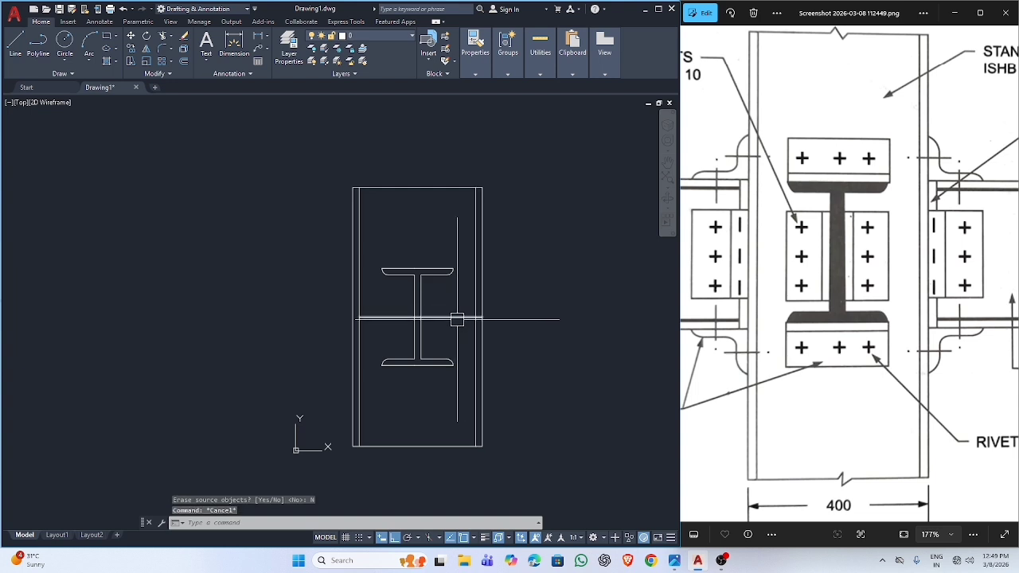
{"action": "key", "text": "Return"}
{"action": "left_click", "coordinate": [452, 270]}
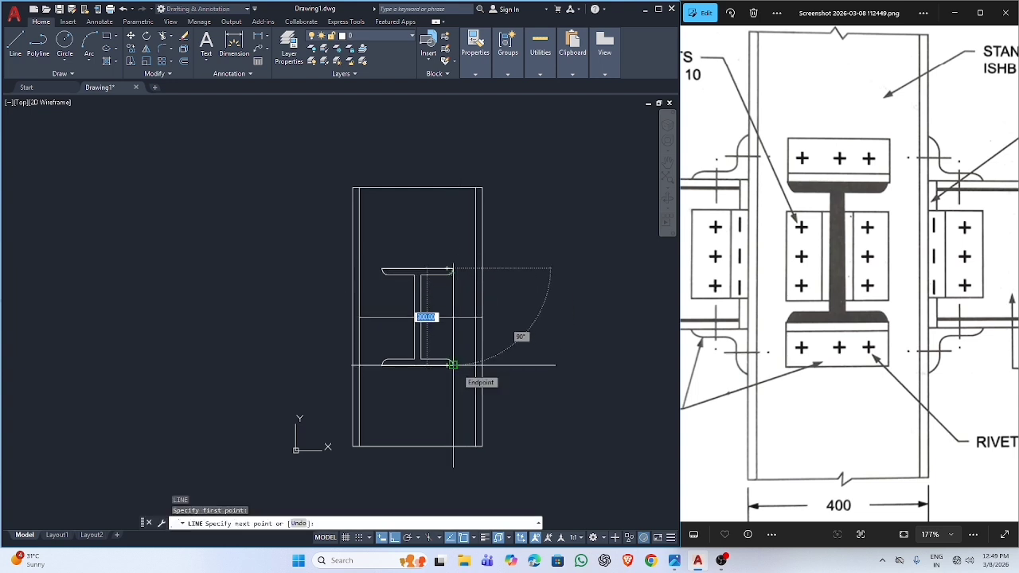
{"action": "key", "text": "Escape"}
Step: Erase the horizontal centre line crossing the stanchion and the I-section's web
{"action": "scroll", "coordinate": [432, 298], "scroll_direction": "up", "scroll_amount": 2}
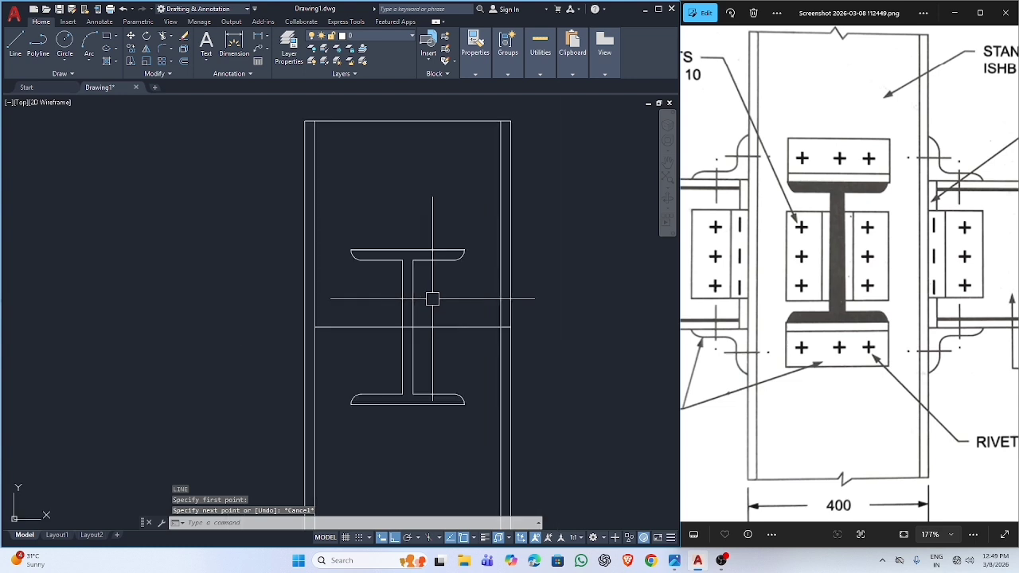
{"action": "scroll", "coordinate": [409, 286], "scroll_direction": "up", "scroll_amount": 2}
{"action": "key", "text": "Escape"}
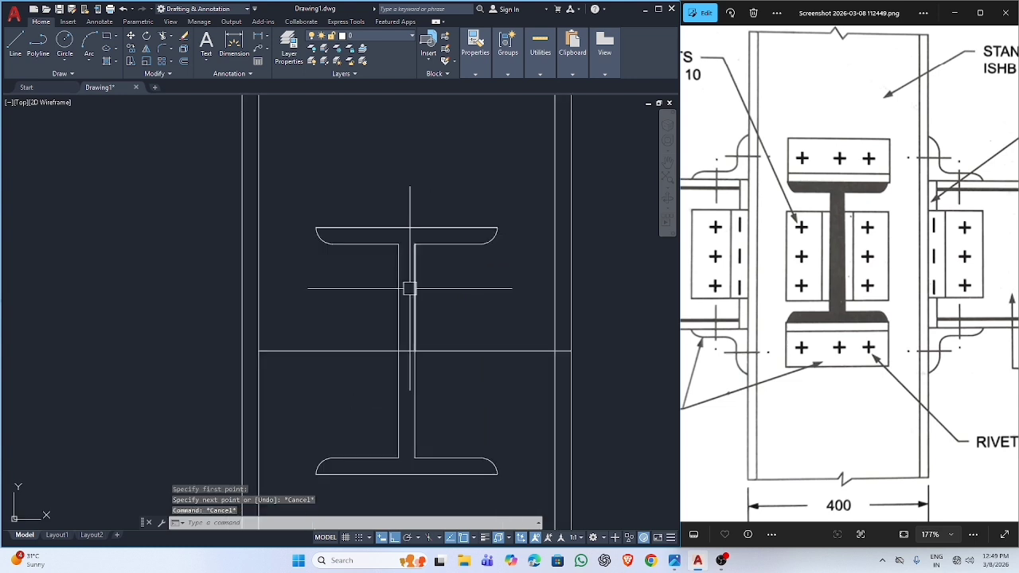
{"action": "left_click", "coordinate": [371, 354]}
{"action": "key", "text": "Delete"}
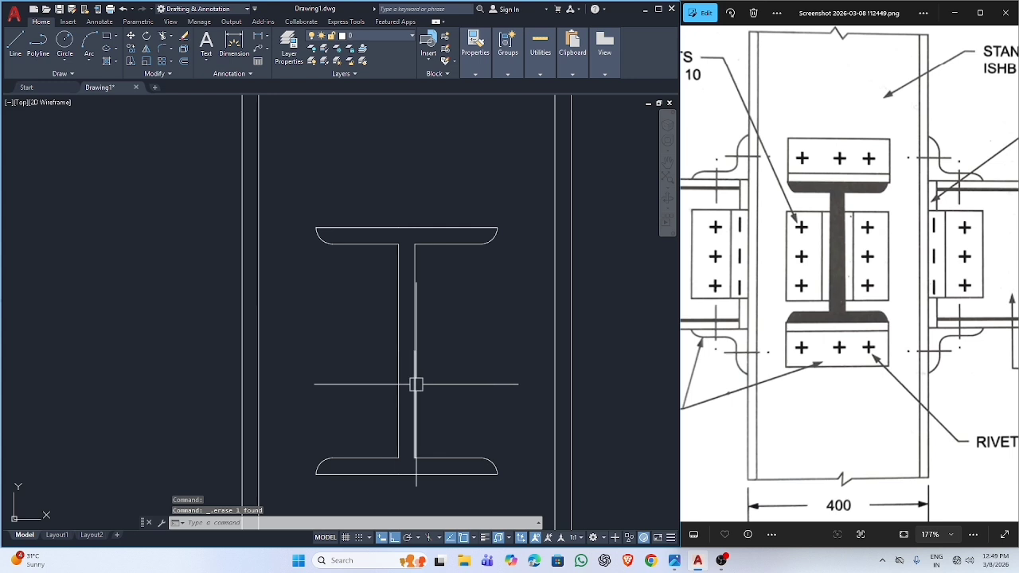
{"action": "key", "text": "Escape"}
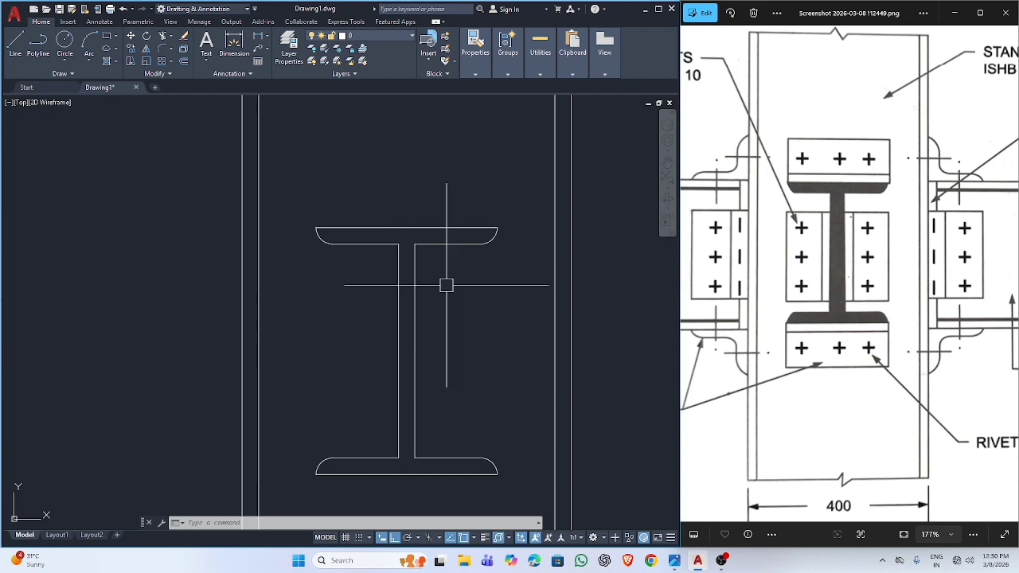
Step: Draw a vertical line joining the right ends of the I-section's outer flange edges
{"action": "type", "text": "l"}
{"action": "key", "text": "Return"}
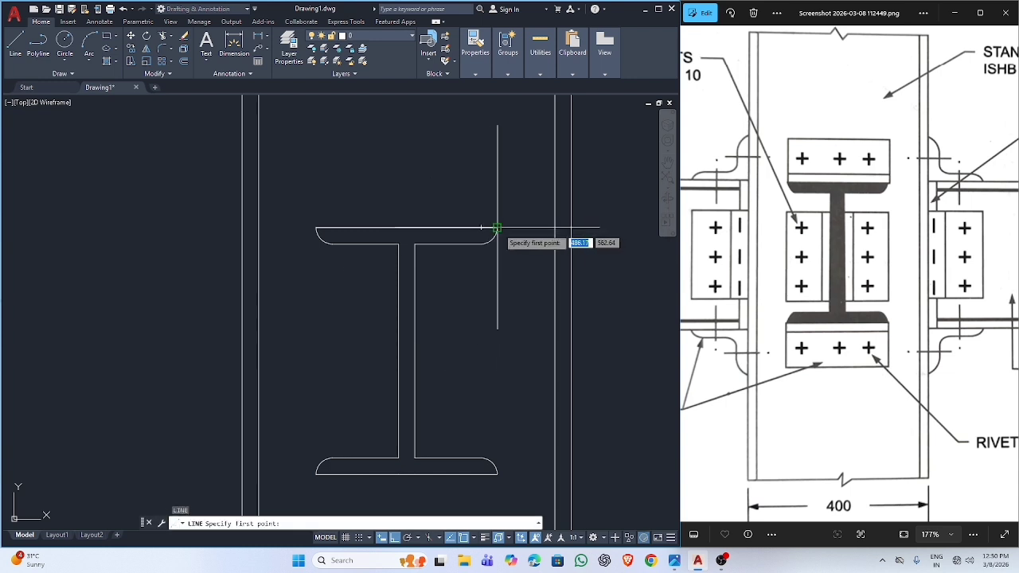
{"action": "left_click", "coordinate": [496, 228]}
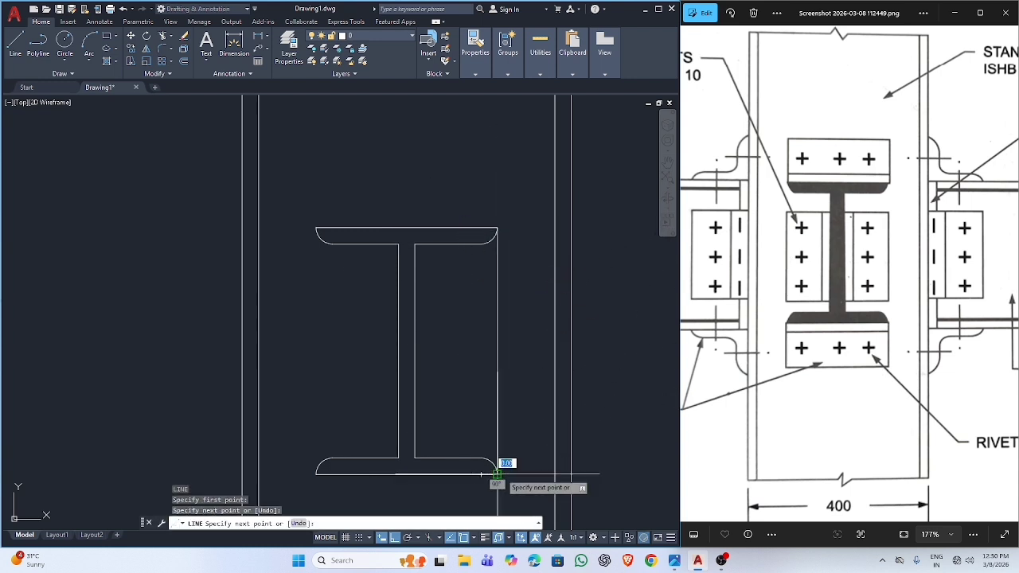
{"action": "left_click", "coordinate": [497, 474]}
{"action": "key", "text": "Escape"}
{"action": "scroll", "coordinate": [442, 354], "scroll_direction": "up", "scroll_amount": 2}
Step: Draw the cleat's upper edge from the web to the vertical line, 50 mm below the upper flange's underside, using a short vertical guide line
{"action": "key", "text": "Return"}
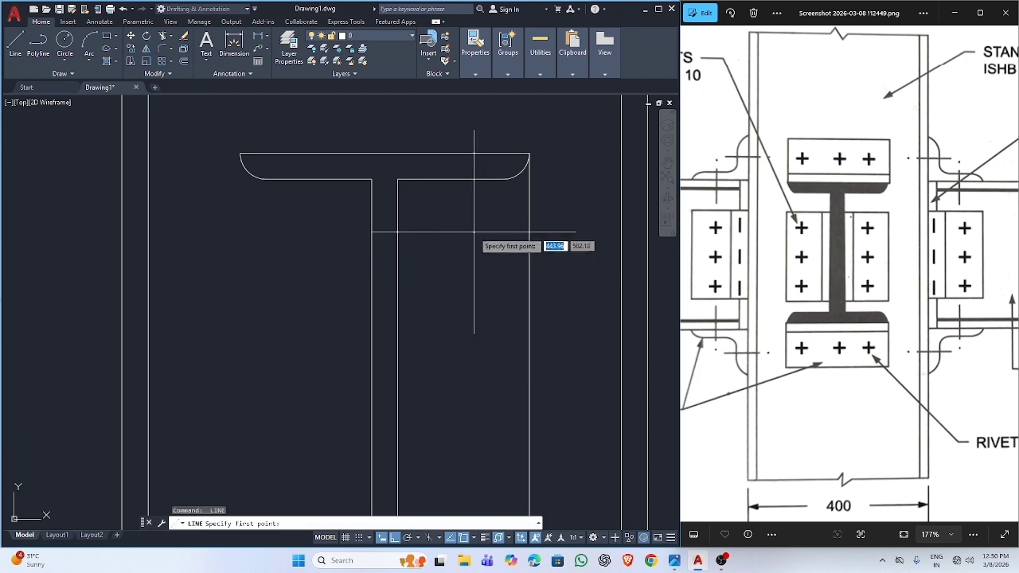
{"action": "left_click", "coordinate": [480, 180]}
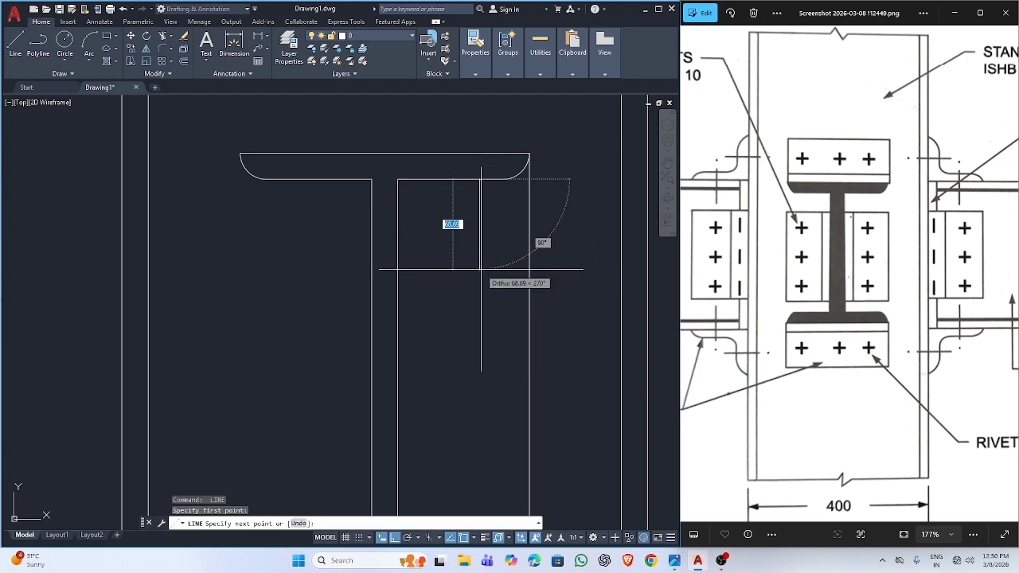
{"action": "type", "text": "50"}
{"action": "key", "text": "Return"}
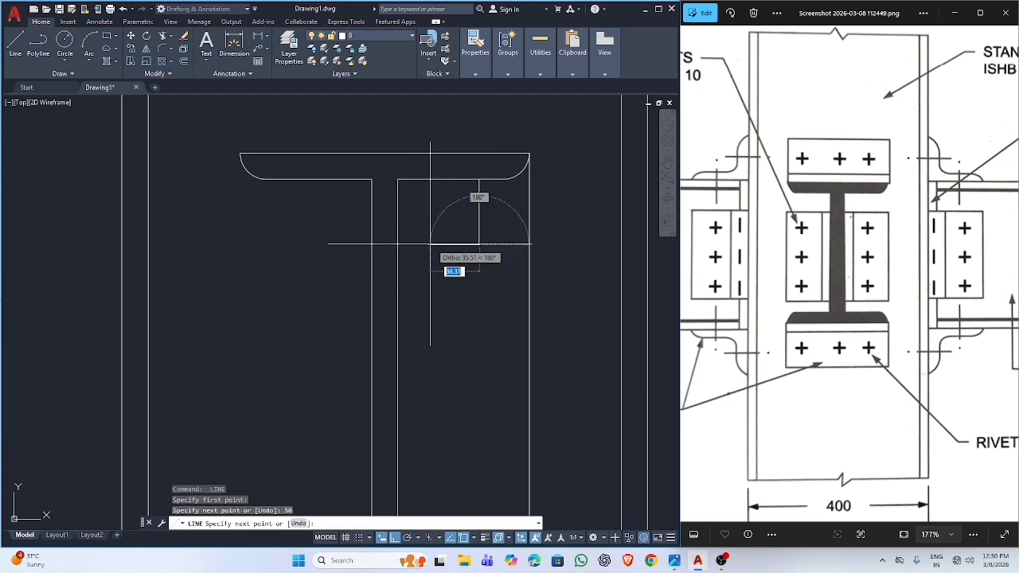
{"action": "key", "text": "Escape"}
{"action": "key", "text": "Return"}
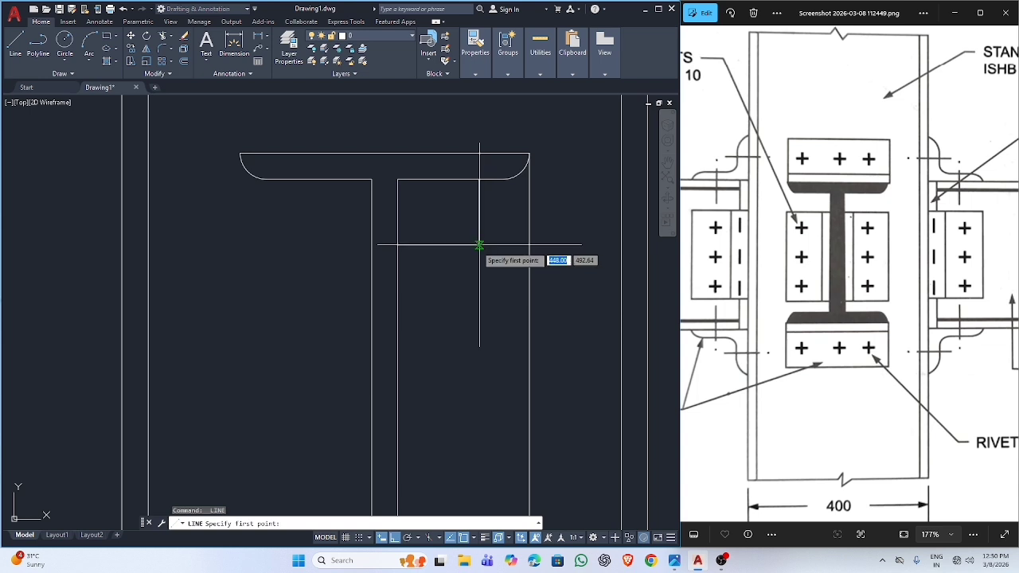
{"action": "left_click", "coordinate": [479, 245]}
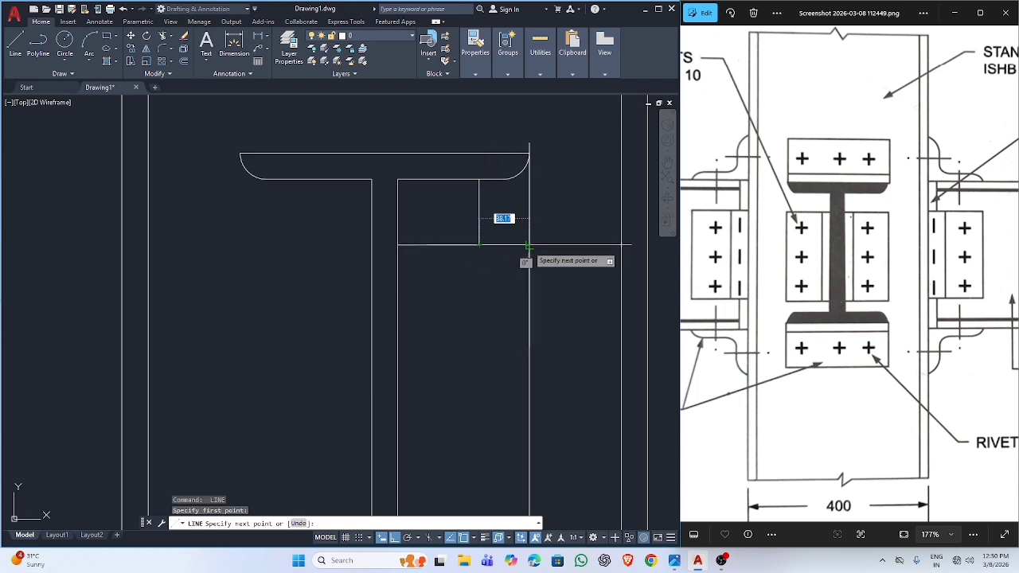
{"action": "left_click", "coordinate": [529, 245]}
{"action": "key", "text": "Escape"}
{"action": "scroll", "coordinate": [510, 289], "scroll_direction": "down", "scroll_amount": 3}
{"action": "scroll", "coordinate": [542, 318], "scroll_direction": "down", "scroll_amount": 2}
Step: Draw the cleat's lower edge from the web to the vertical line, 25 mm above the lower flange, using a short vertical guide line
{"action": "key", "text": "Return"}
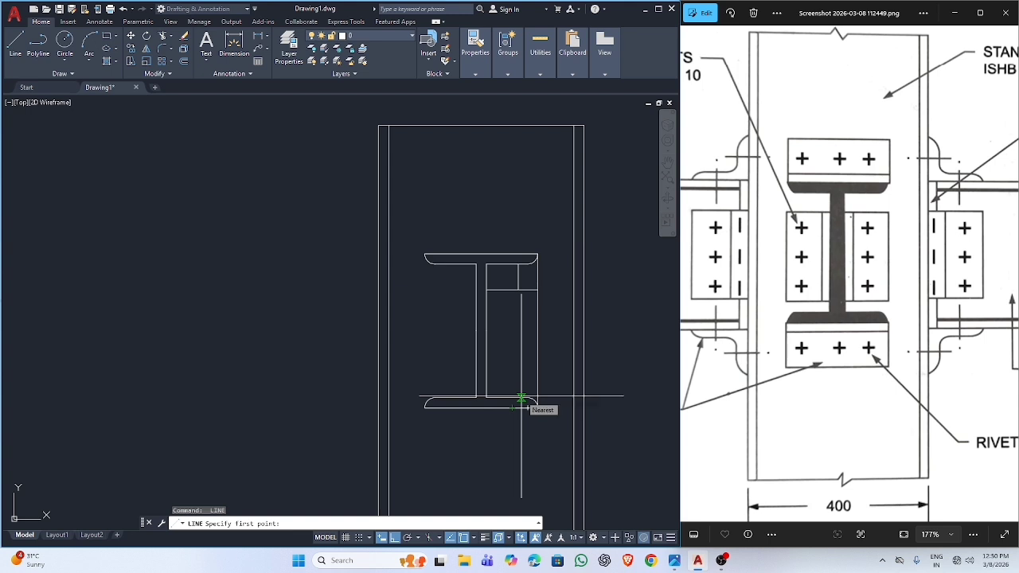
{"action": "left_click", "coordinate": [521, 398]}
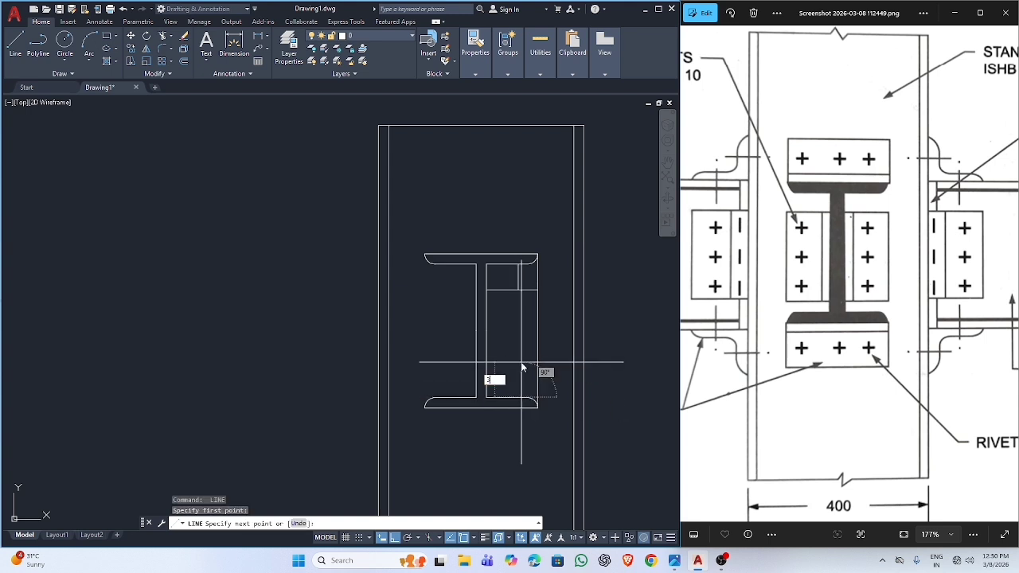
{"action": "type", "text": "50"}
{"action": "key", "text": "Return"}
{"action": "left_click", "coordinate": [496, 386]}
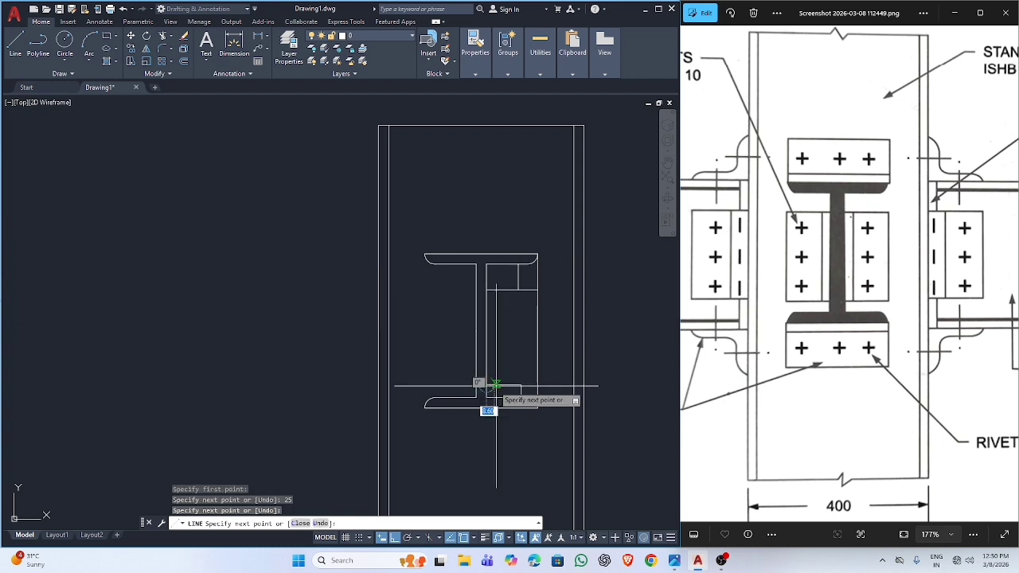
{"action": "key", "text": "Return"}
{"action": "key", "text": "Return"}
{"action": "left_click", "coordinate": [538, 386]}
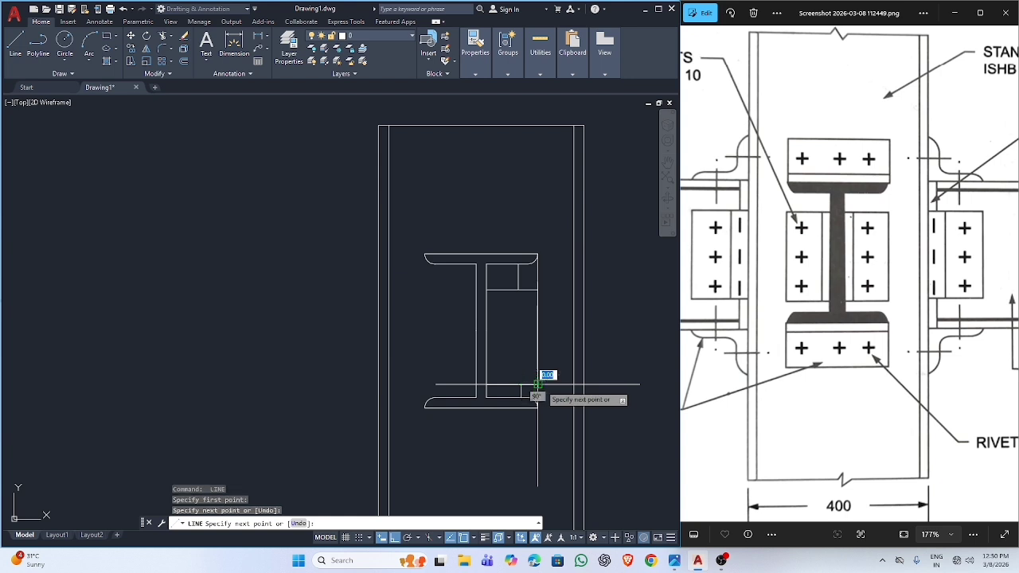
{"action": "key", "text": "F1"}
{"action": "left_click", "coordinate": [642, 174]}
{"action": "key", "text": "Escape"}
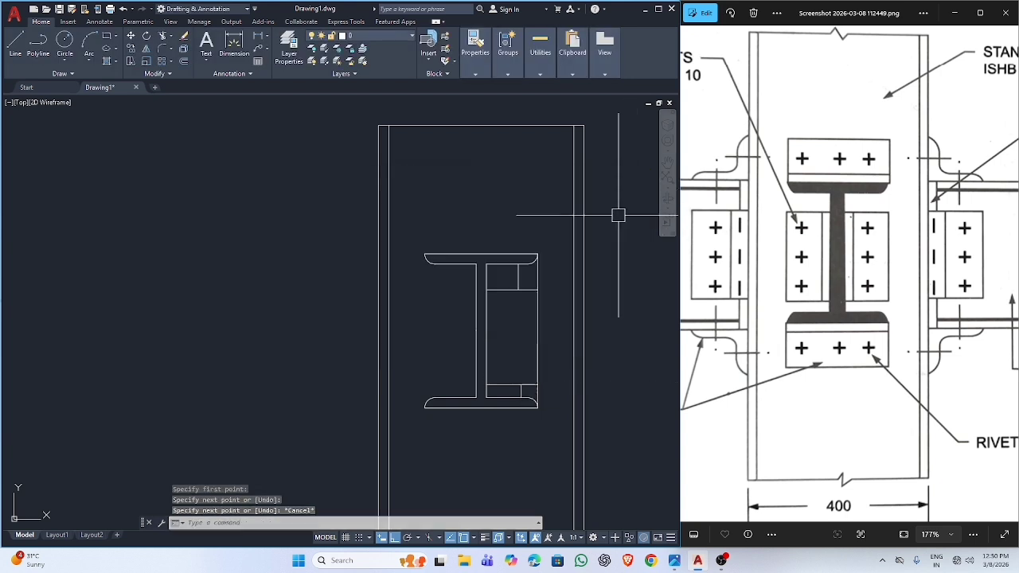
Step: Erase the two short vertical guide lines and trim the long vertical line beyond the cleat's upper and lower edges
{"action": "scroll", "coordinate": [525, 398], "scroll_direction": "up", "scroll_amount": 3}
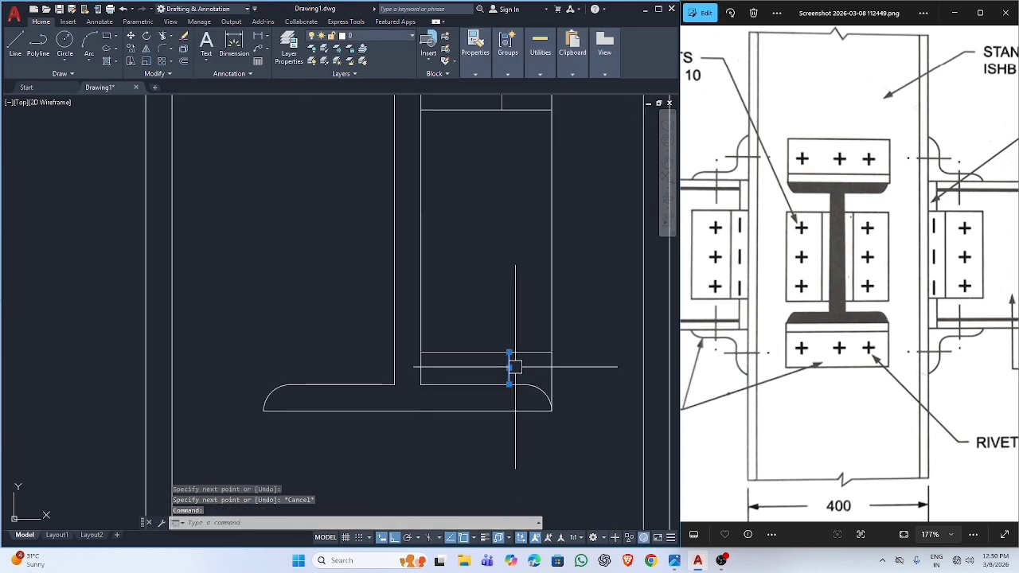
{"action": "scroll", "coordinate": [513, 120], "scroll_direction": "down", "scroll_amount": 5}
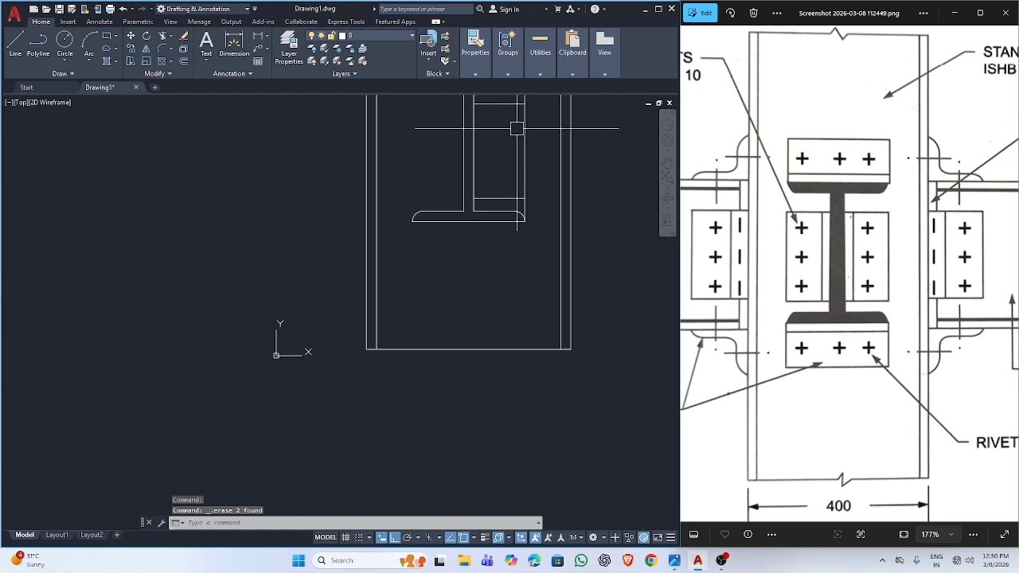
{"action": "key", "text": "Return"}
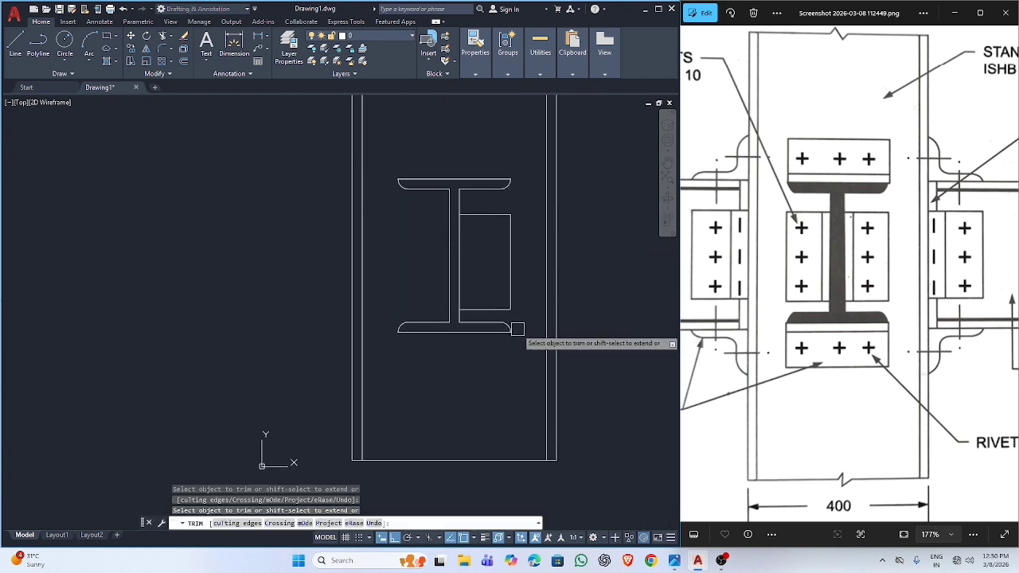
{"action": "key", "text": "Escape"}
{"action": "scroll", "coordinate": [477, 335], "scroll_direction": "up", "scroll_amount": 3}
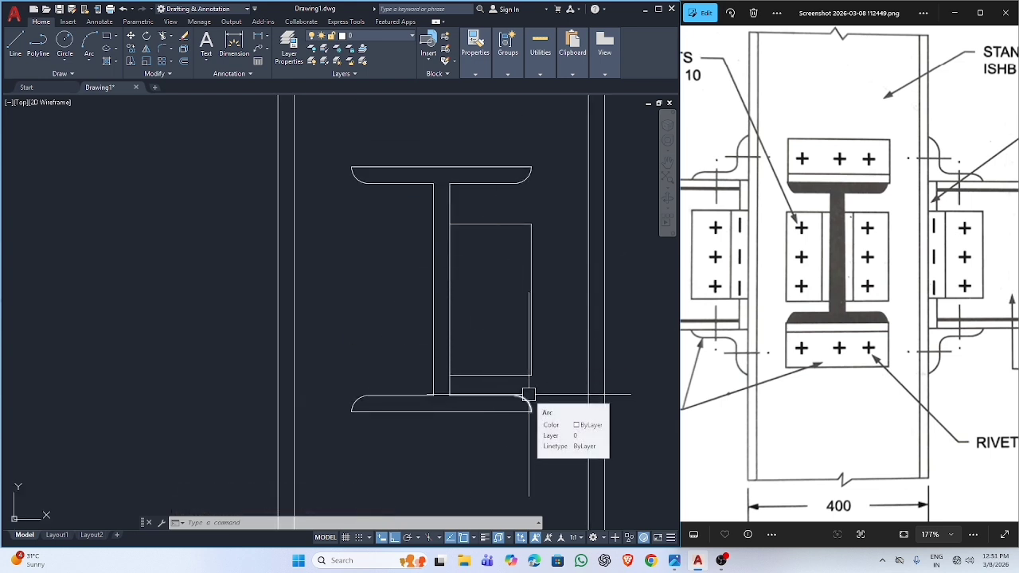
{"action": "scroll", "coordinate": [467, 333], "scroll_direction": "down", "scroll_amount": 2}
{"action": "scroll", "coordinate": [467, 333], "scroll_direction": "up", "scroll_amount": 4}
{"action": "scroll", "coordinate": [508, 323], "scroll_direction": "down", "scroll_amount": 2}
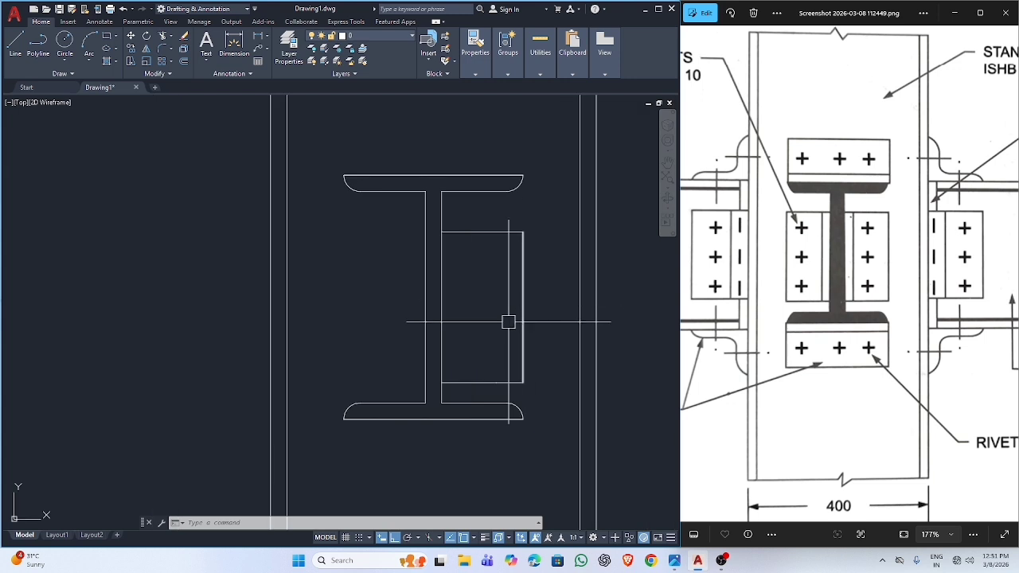
Step: Offset both segments of the web's right edge 10 mm towards the cleat
{"action": "key", "text": "Return"}
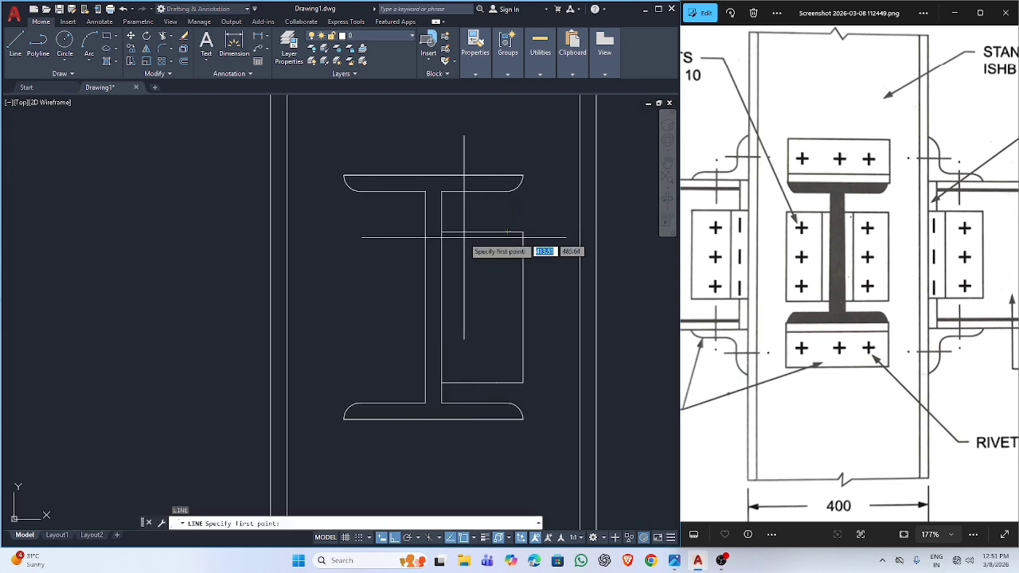
{"action": "key", "text": "Escape"}
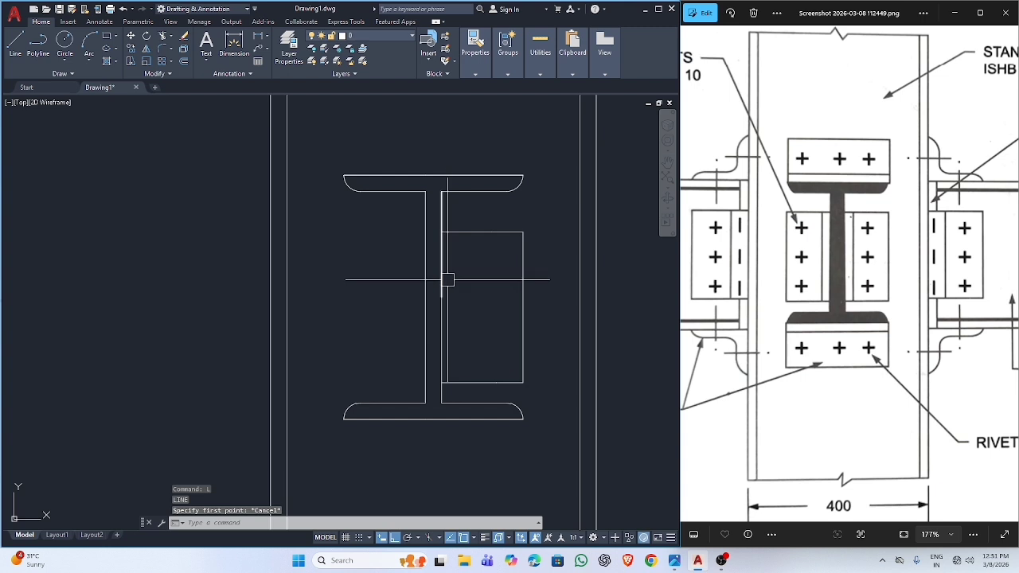
{"action": "type", "text": "o"}
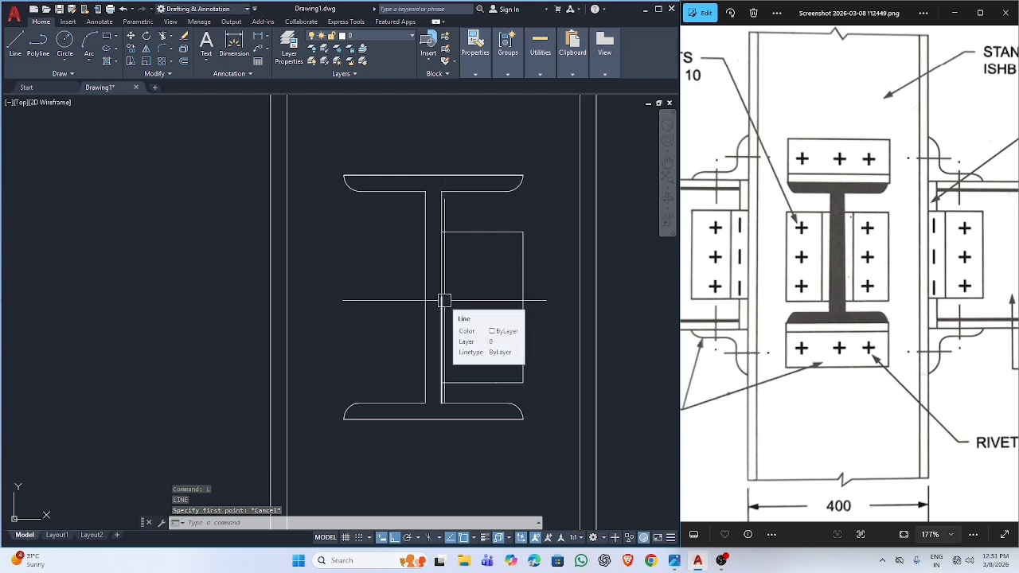
{"action": "key", "text": "Return"}
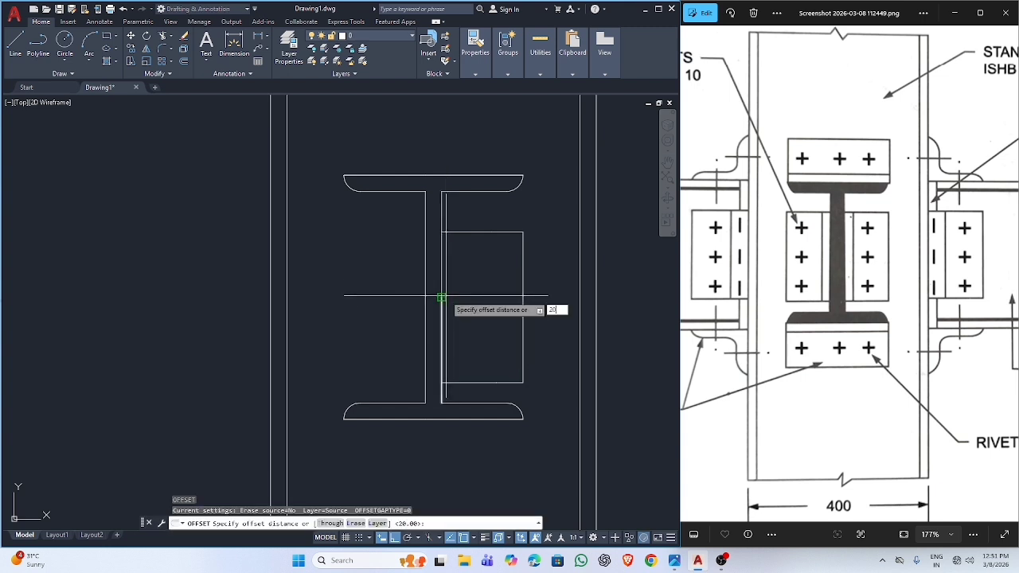
{"action": "type", "text": "20"}
{"action": "key", "text": "Return"}
{"action": "left_click", "coordinate": [441, 298]}
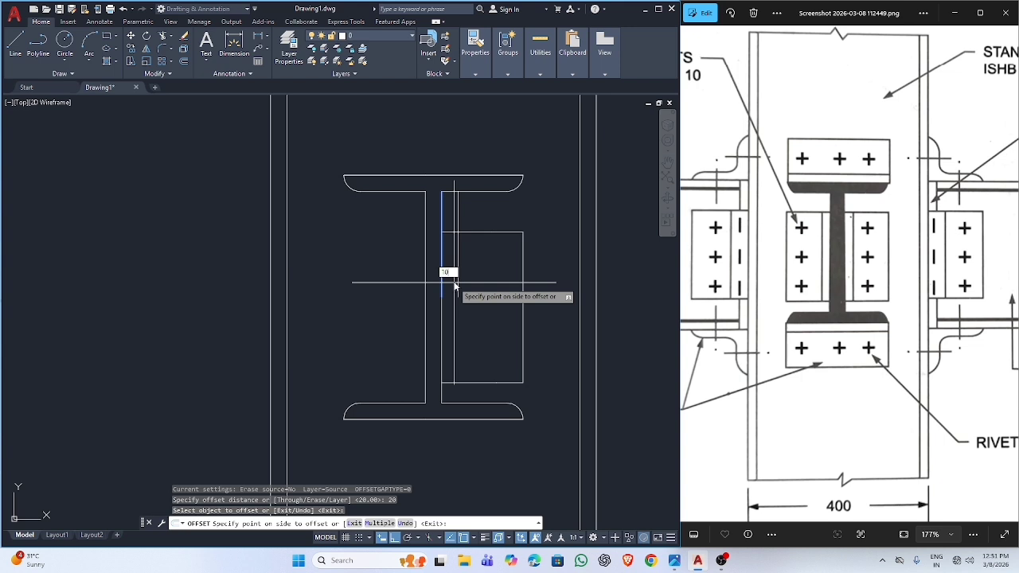
{"action": "type", "text": "10"}
{"action": "key", "text": "Return"}
{"action": "left_click", "coordinate": [448, 331]}
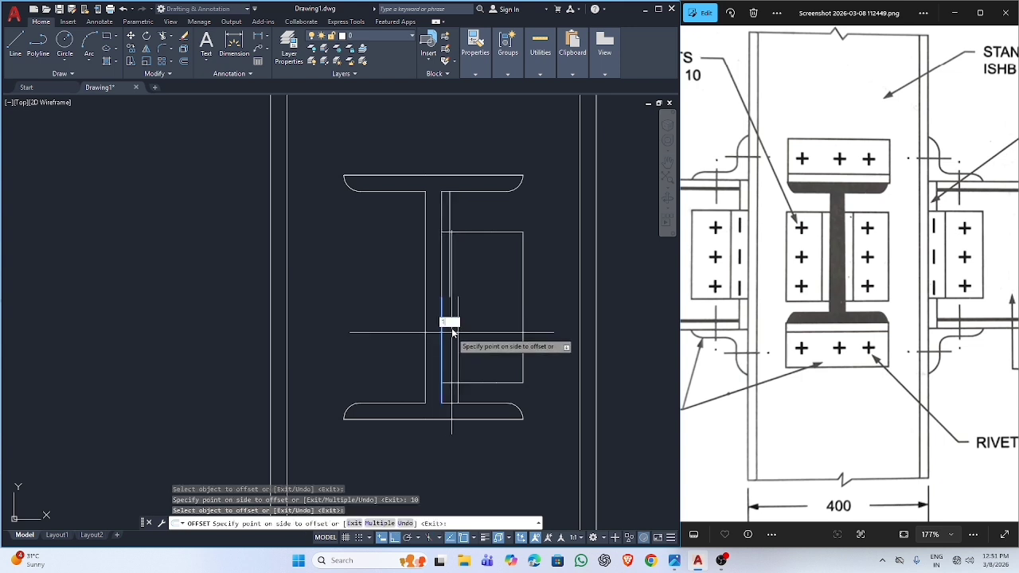
{"action": "left_click", "coordinate": [452, 332]}
{"action": "key", "text": "Escape"}
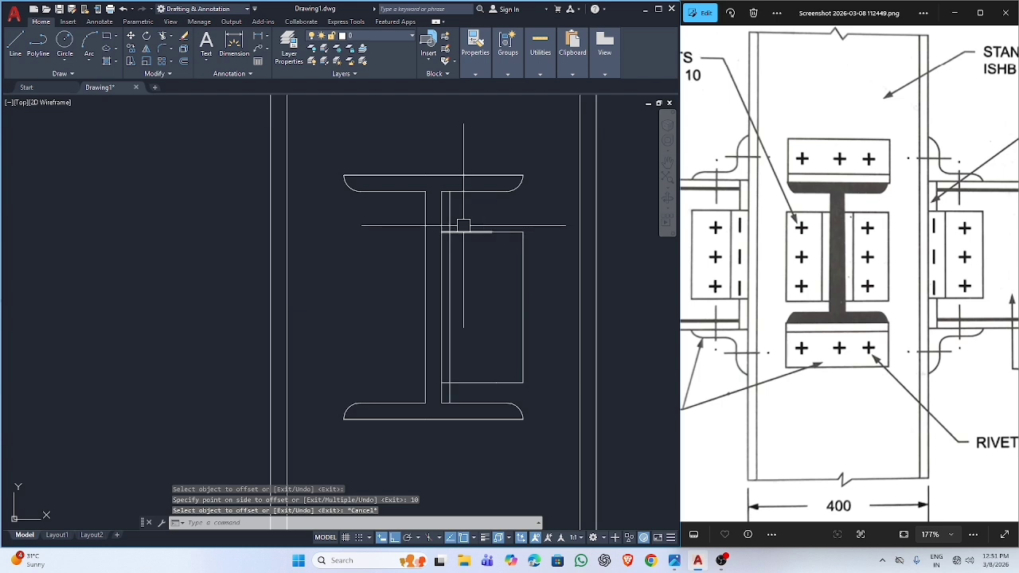
Step: Trim the offset lines above and below the cleat's horizontal edges
{"action": "type", "text": "tr"}
{"action": "key", "text": "Return"}
{"action": "left_click", "coordinate": [454, 221]}
{"action": "left_click", "coordinate": [455, 398]}
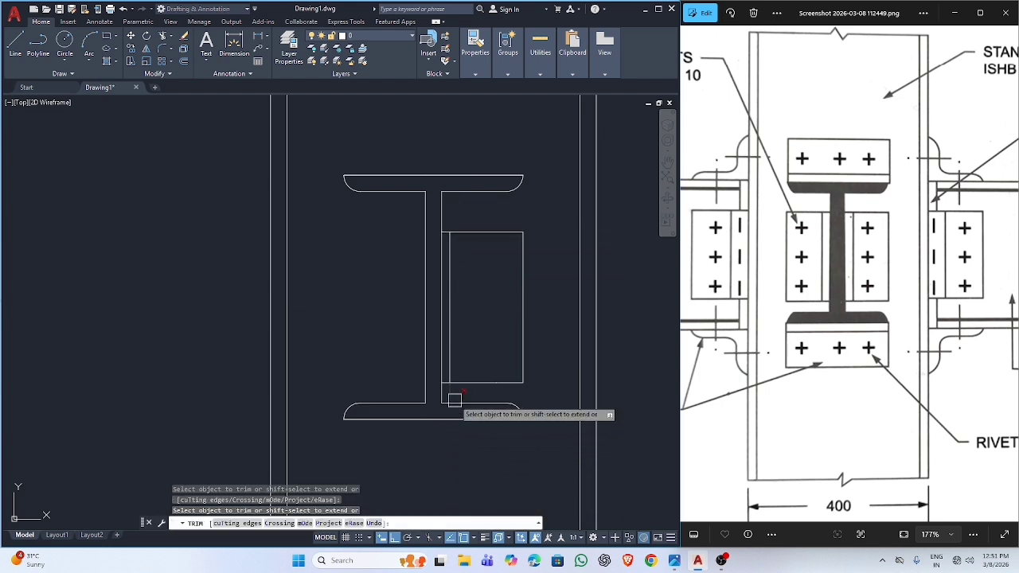
{"action": "key", "text": "Escape"}
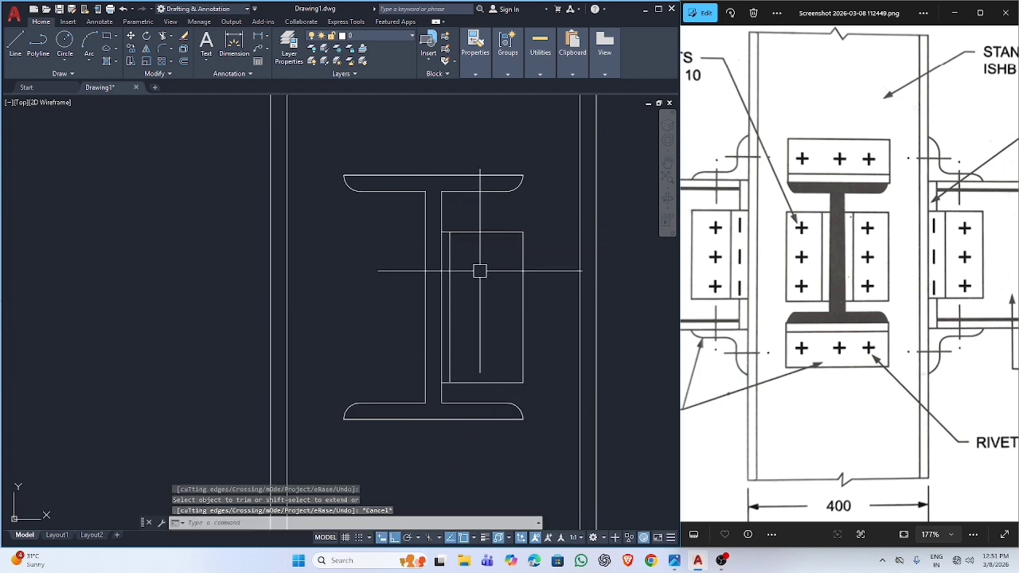
Step: Trim the short piece of the cleat's upper edge between the web and the offset line
{"action": "type", "text": "tr"}
{"action": "key", "text": "Return"}
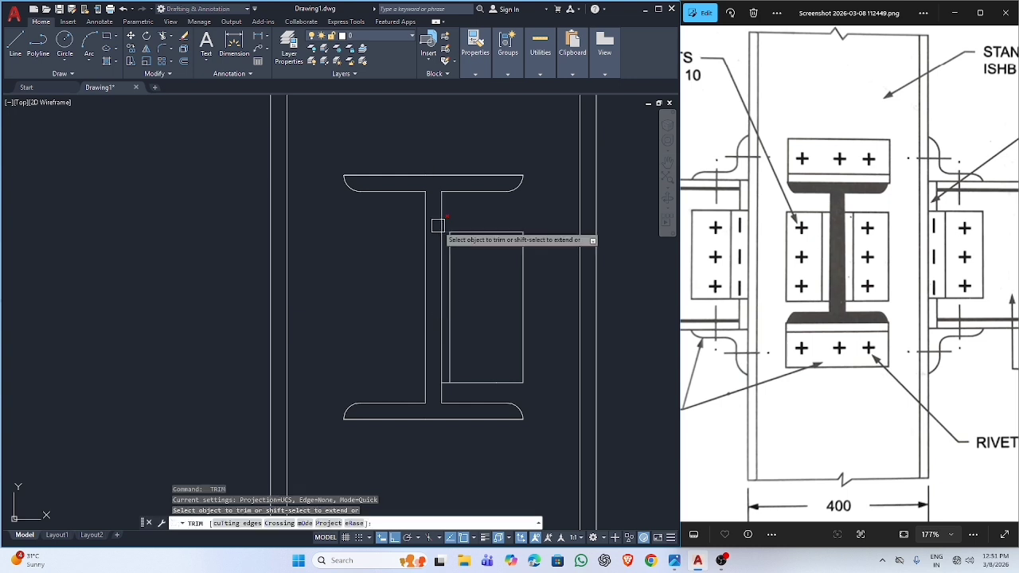
{"action": "scroll", "coordinate": [442, 230], "scroll_direction": "up", "scroll_amount": 2}
{"action": "left_click", "coordinate": [447, 235]}
{"action": "key", "text": "Escape"}
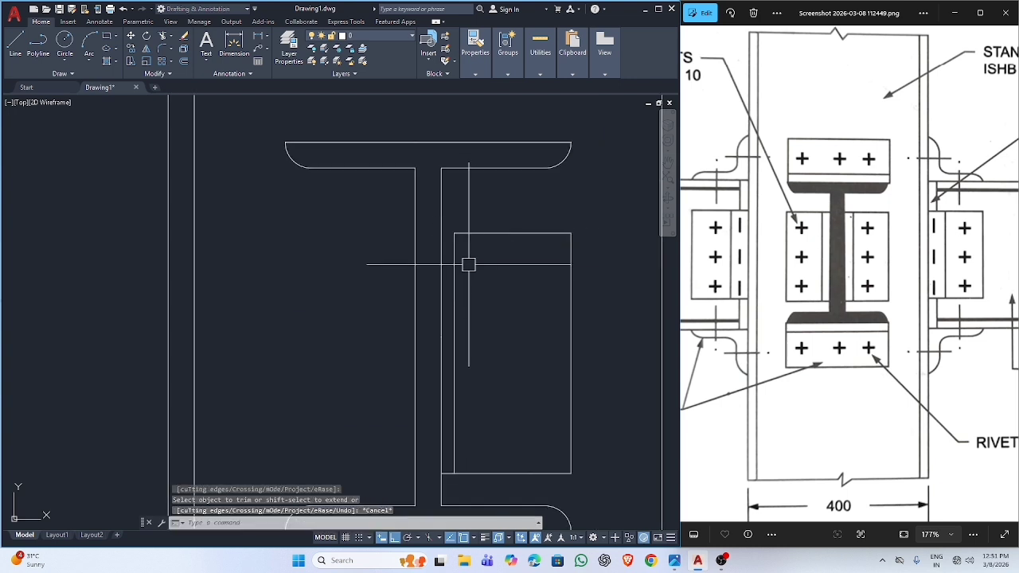
Step: Draw a horizontal centre line across the cleat between the midpoints of its two vertical edges
{"action": "type", "text": "l"}
{"action": "key", "text": "Return"}
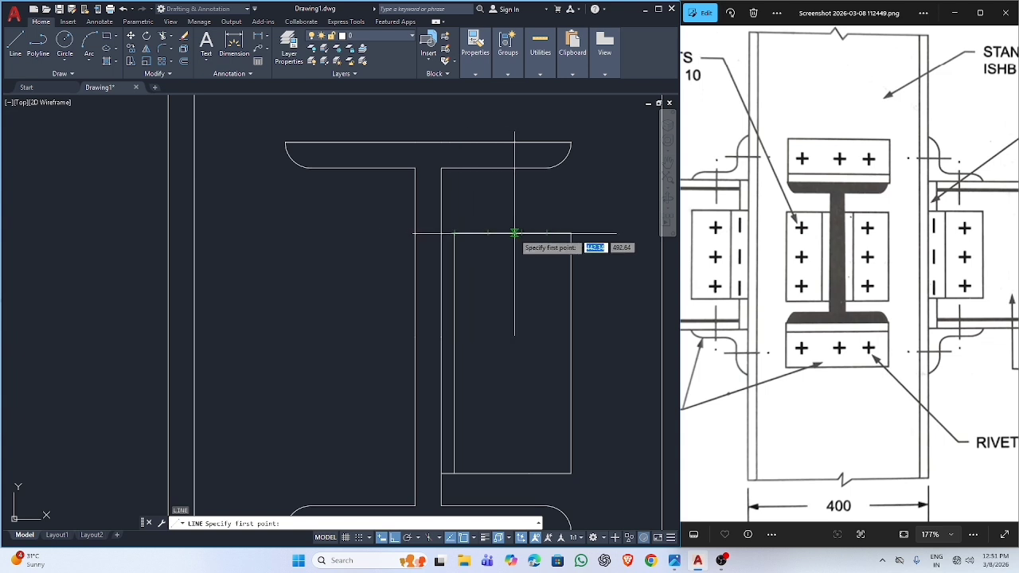
{"action": "key", "text": "Escape"}
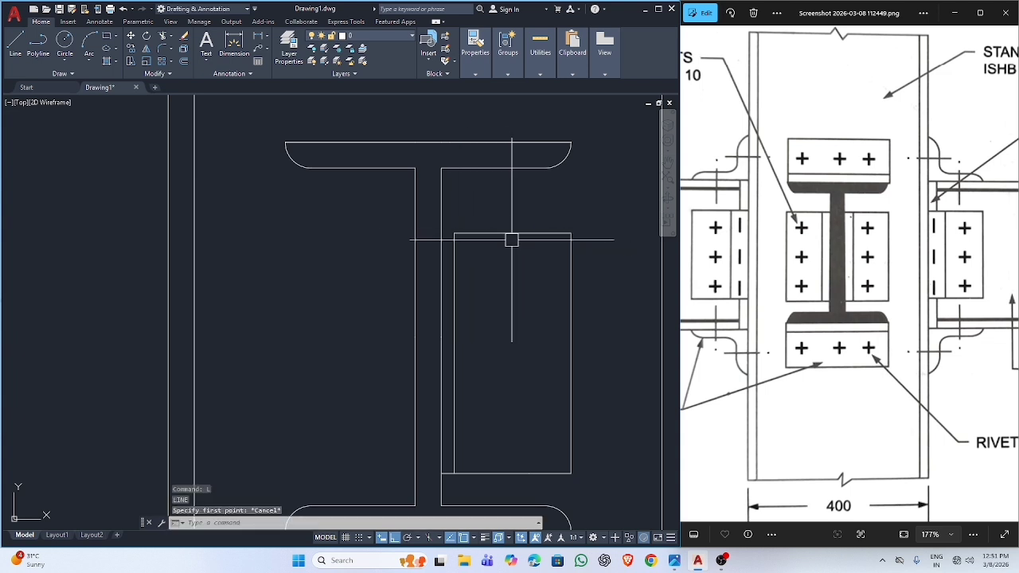
{"action": "key", "text": "Return"}
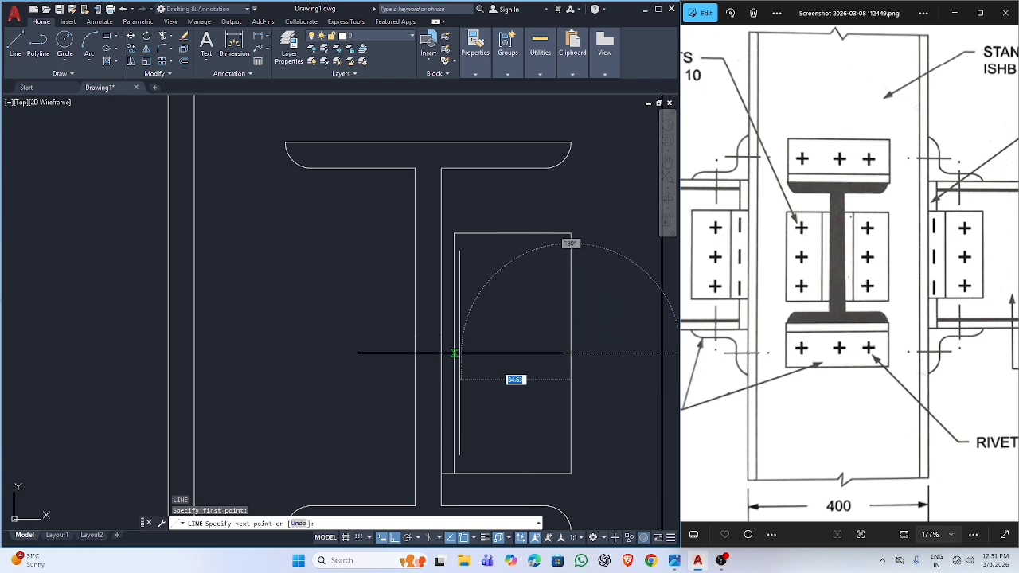
{"action": "key", "text": "Escape"}
Step: Draw a vertical line inside the cleat, left of its middle, from its upper edge to its lower edge
{"action": "key", "text": "Return"}
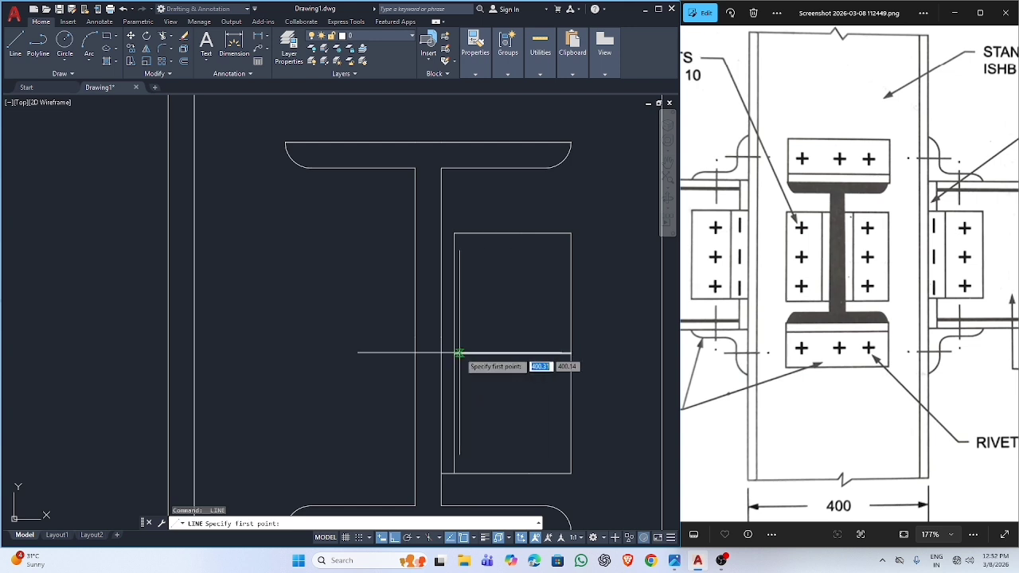
{"action": "left_click", "coordinate": [490, 233]}
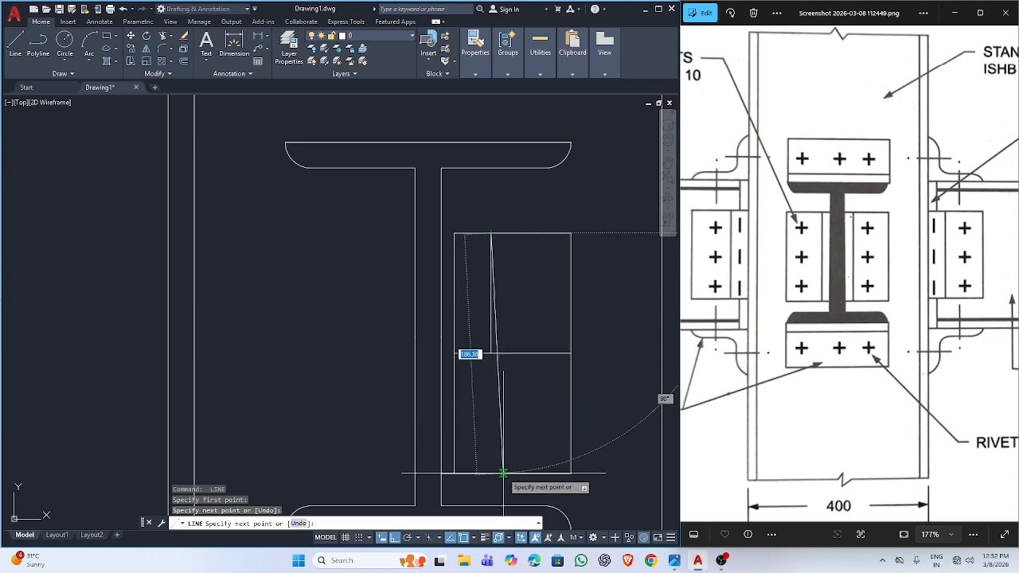
{"action": "double_click", "coordinate": [490, 473]}
{"action": "key", "text": "Escape"}
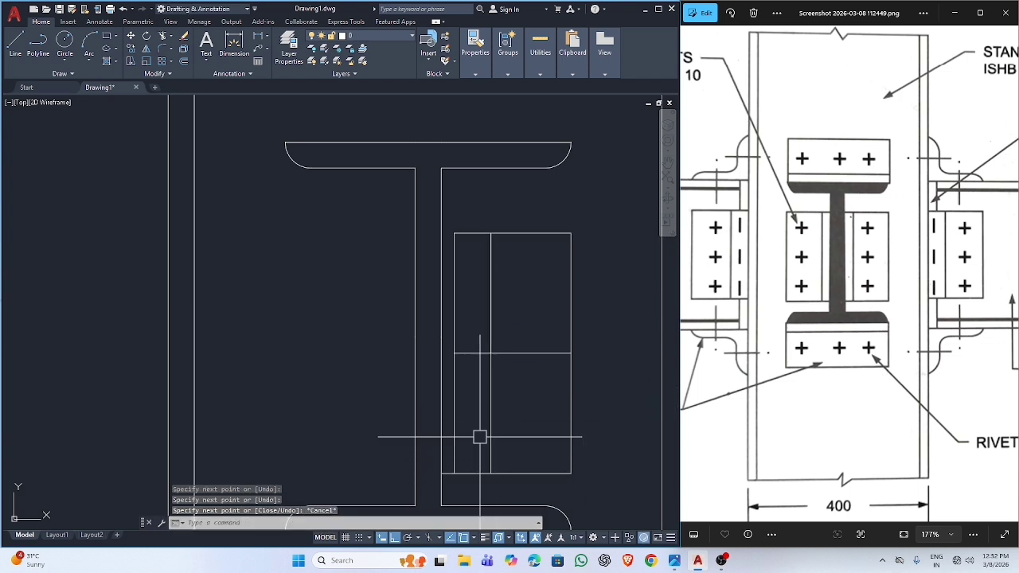
Step: Trim the upper half of the cleat's right edge and draw a horizontal line across the middle of the cleat's lower half
{"action": "key", "text": "Return"}
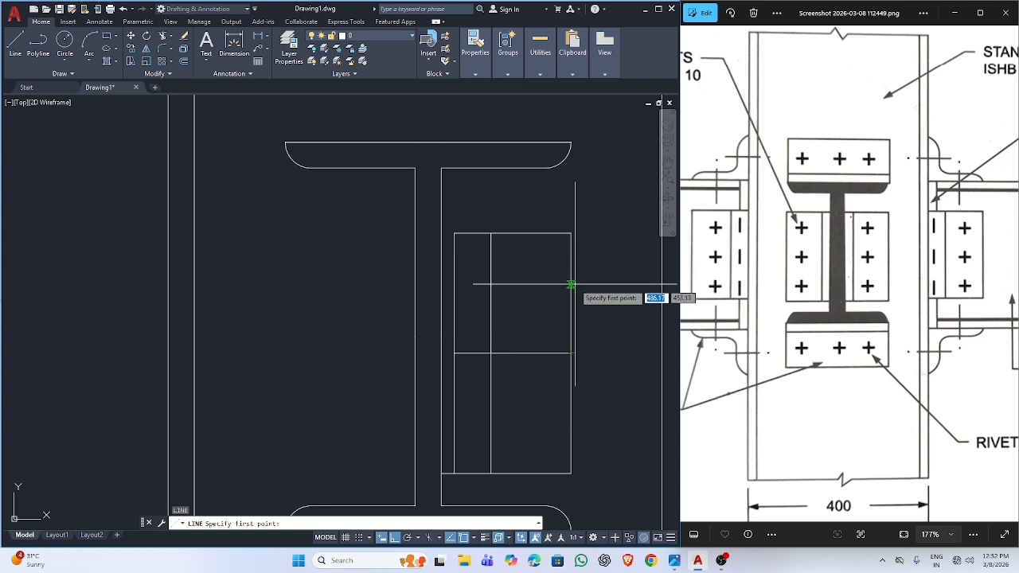
{"action": "key", "text": "Escape"}
{"action": "key", "text": "Return"}
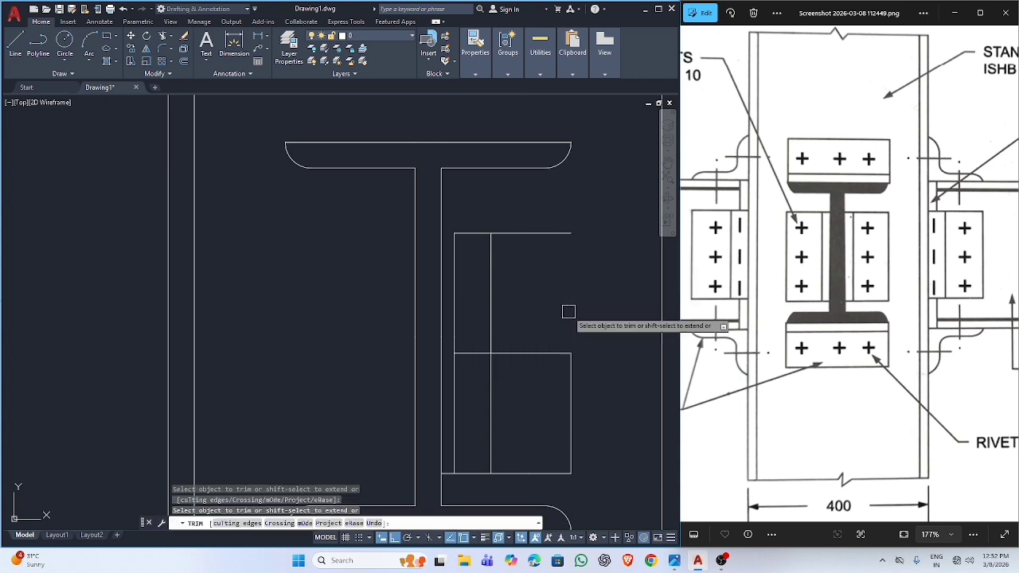
{"action": "left_click", "coordinate": [571, 413]}
{"action": "left_click", "coordinate": [453, 413]}
{"action": "key", "text": "Escape"}
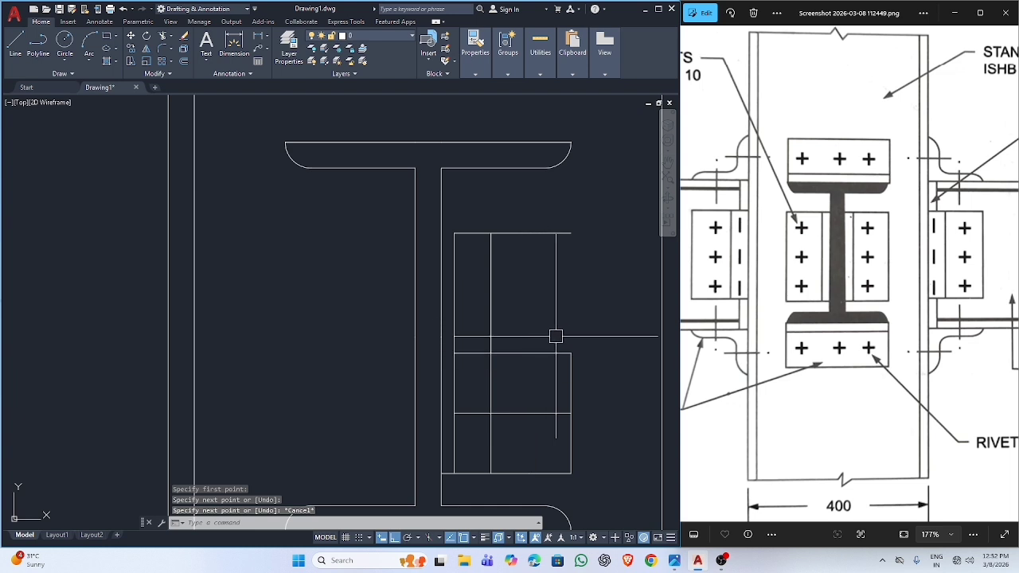
Step: Redraw the missing upper half of the cleat's right edge with a vertical line
{"action": "key", "text": "Return"}
{"action": "left_click", "coordinate": [571, 413]}
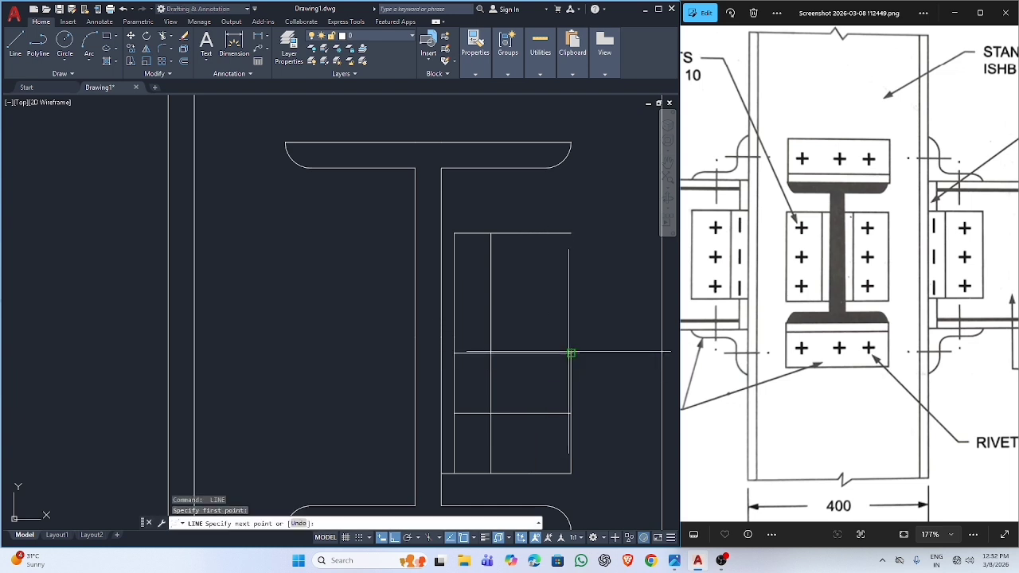
{"action": "key", "text": "Escape"}
Step: Draw a horizontal line across the middle of the cleat's upper half, from its right edge to its left edge
{"action": "key", "text": "Return"}
{"action": "left_click", "coordinate": [571, 294]}
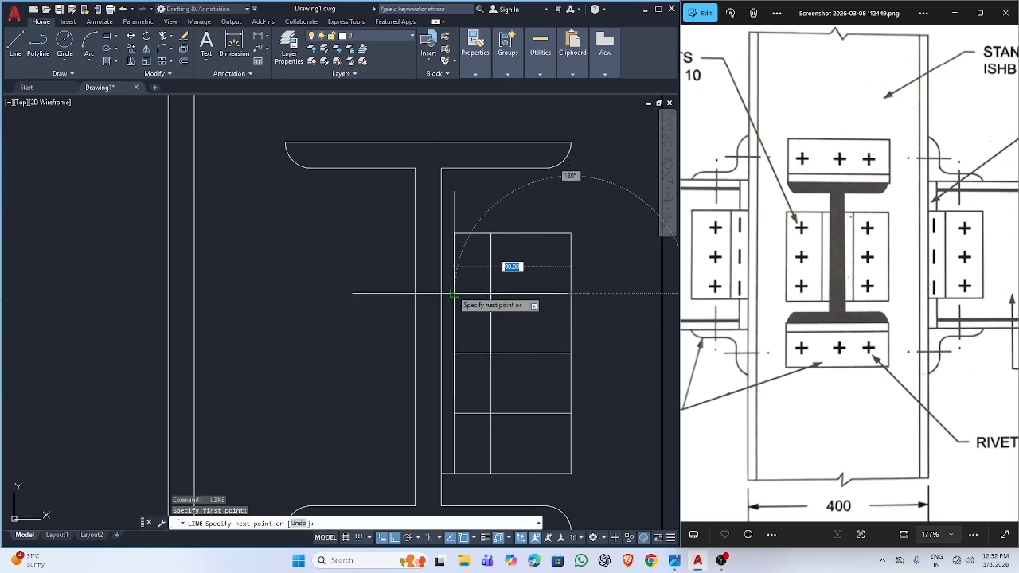
{"action": "left_click", "coordinate": [454, 293]}
{"action": "key", "text": "Escape"}
Step: Draw a circle of radius 20 centred where the uppermost horizontal rivet line crosses the inner vertical line
{"action": "key", "text": "Return"}
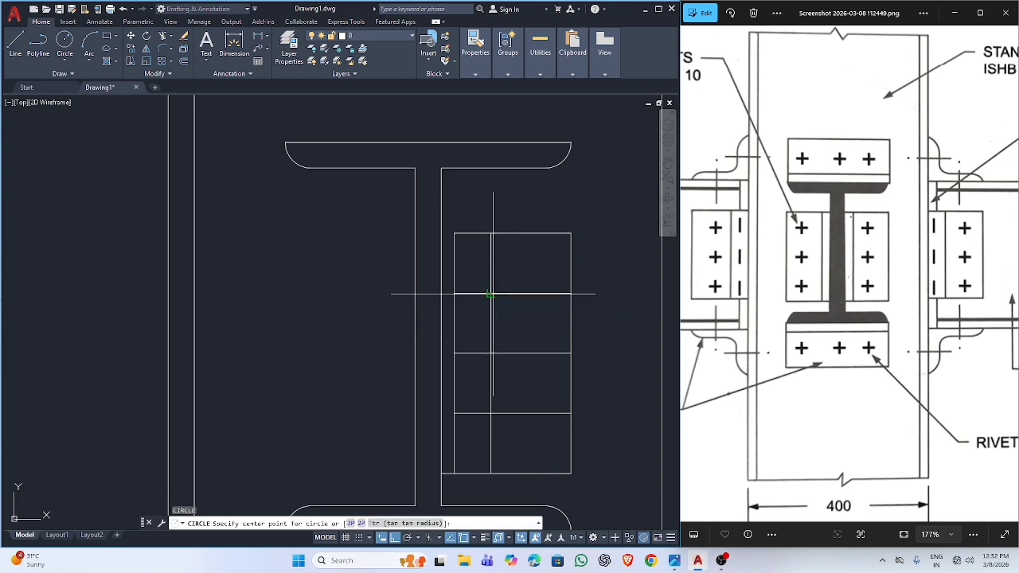
{"action": "left_click", "coordinate": [490, 294]}
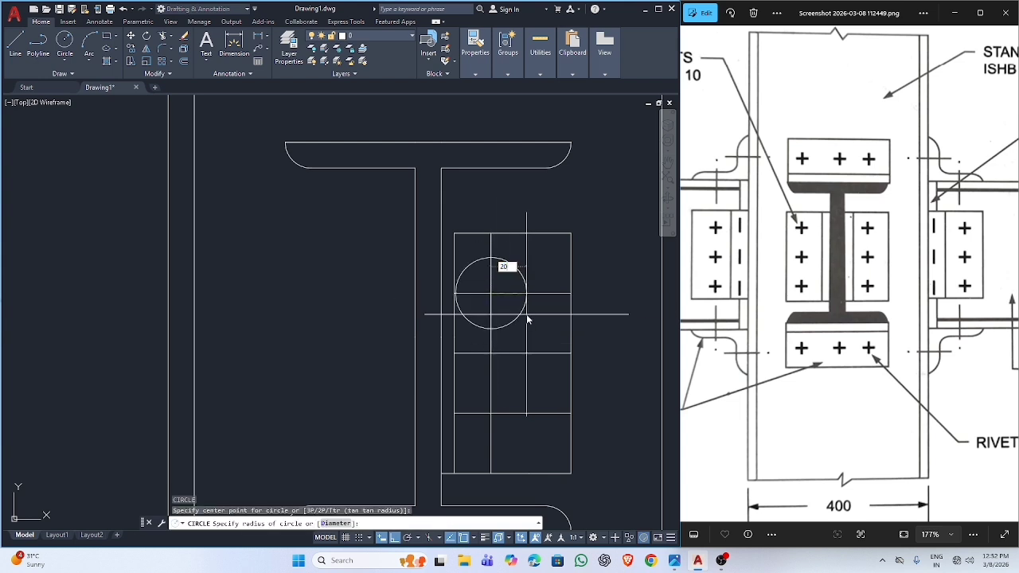
{"action": "type", "text": "20"}
{"action": "key", "text": "Return"}
{"action": "scroll", "coordinate": [527, 317], "scroll_direction": "down", "scroll_amount": 4}
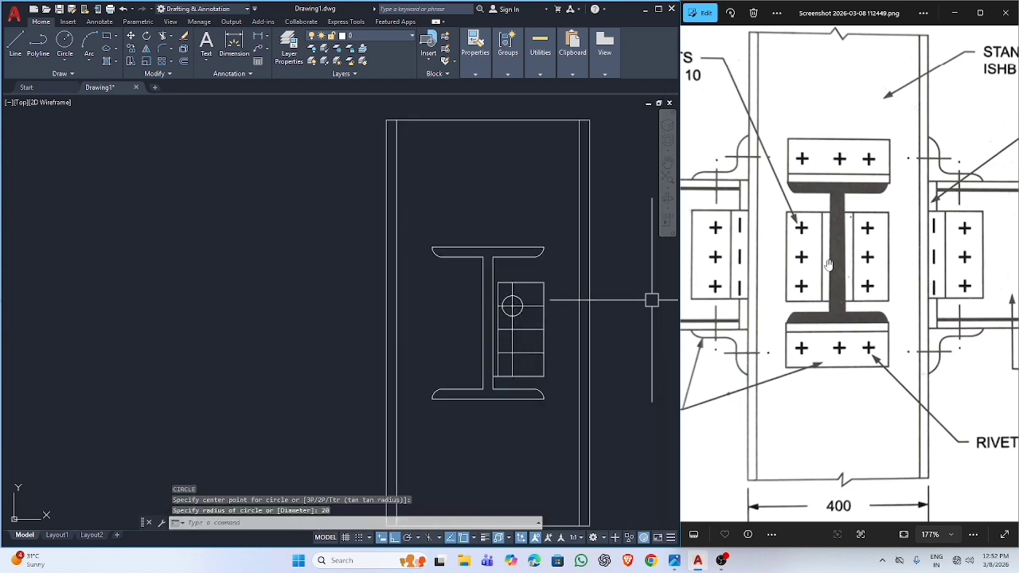
{"action": "scroll", "coordinate": [829, 264], "scroll_direction": "down", "scroll_amount": 3}
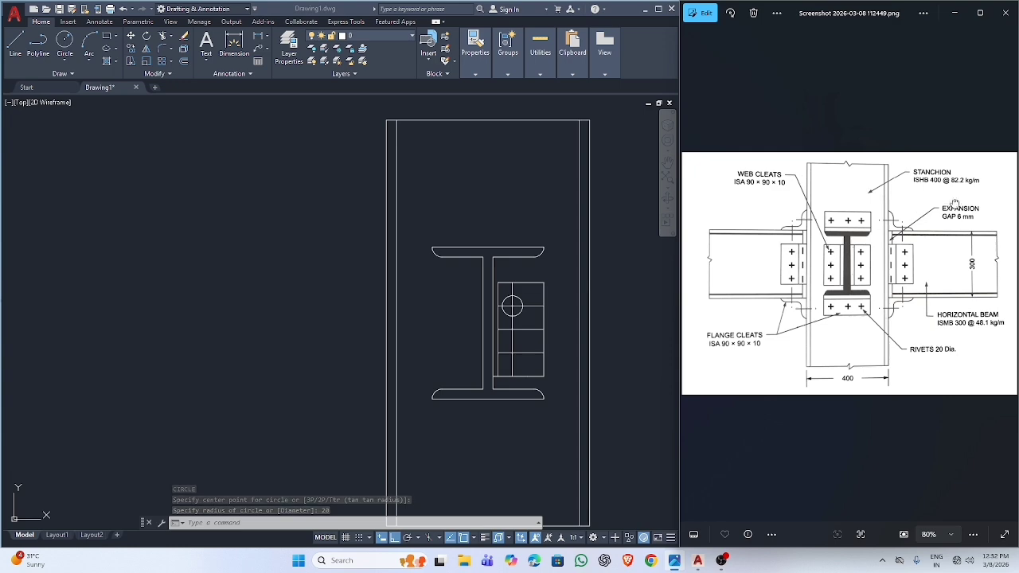
{"action": "scroll", "coordinate": [936, 351], "scroll_direction": "up", "scroll_amount": 3}
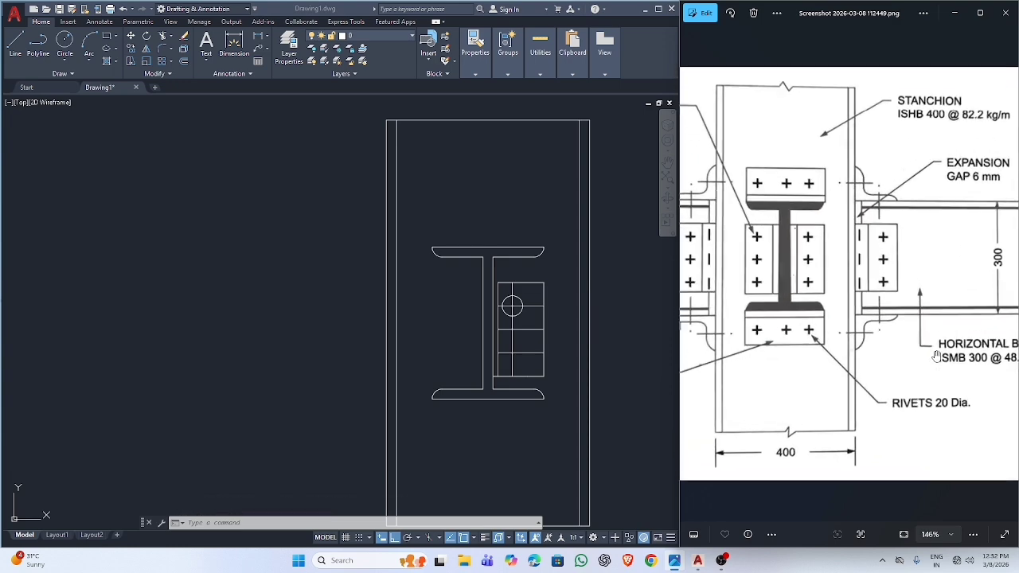
{"action": "scroll", "coordinate": [515, 300], "scroll_direction": "up", "scroll_amount": 10}
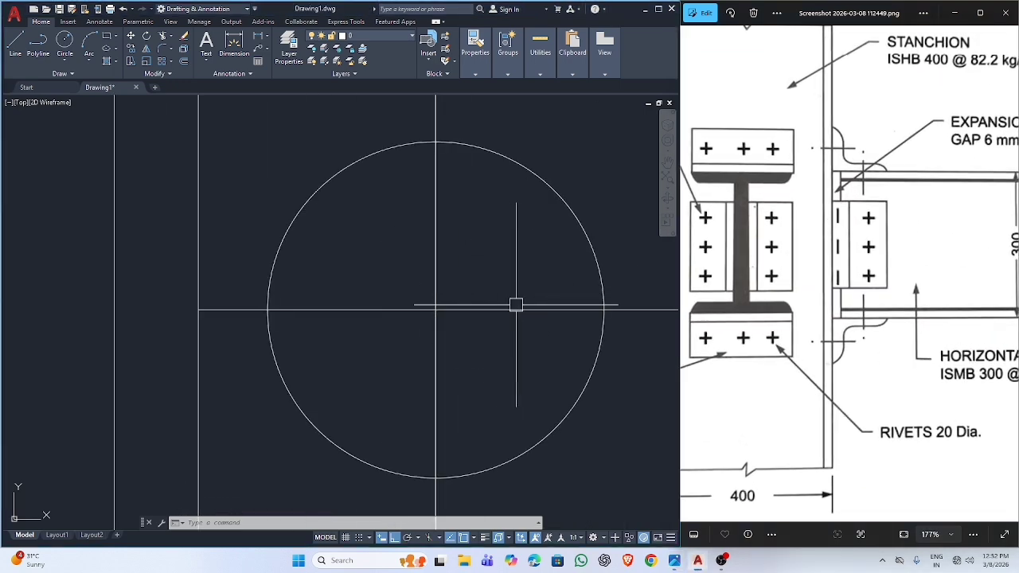
{"action": "scroll", "coordinate": [516, 302], "scroll_direction": "down", "scroll_amount": 8}
{"action": "key", "text": "Return"}
{"action": "left_click", "coordinate": [508, 305]}
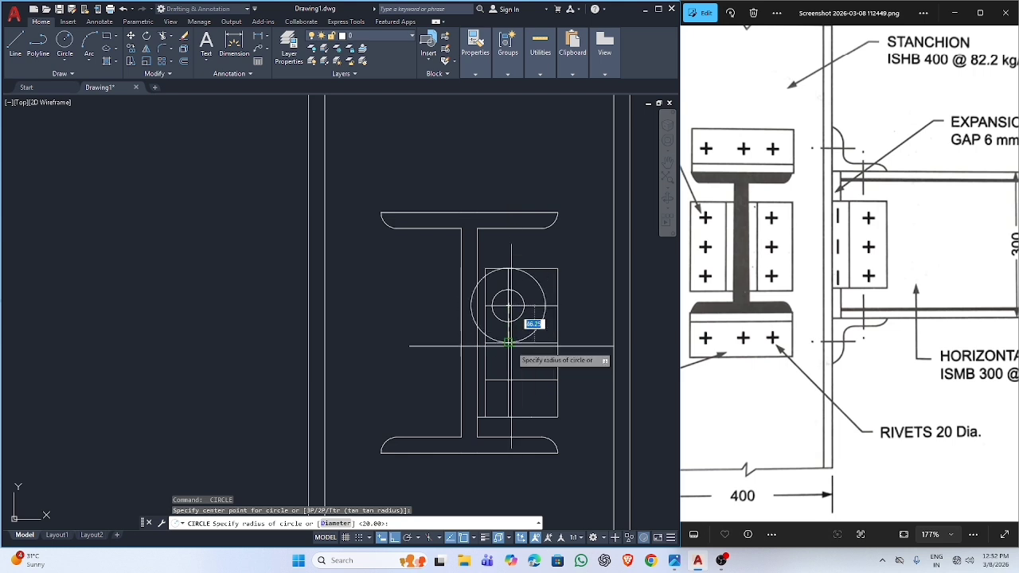
{"action": "left_click", "coordinate": [508, 321]}
{"action": "key", "text": "Return"}
{"action": "key", "text": "Escape"}
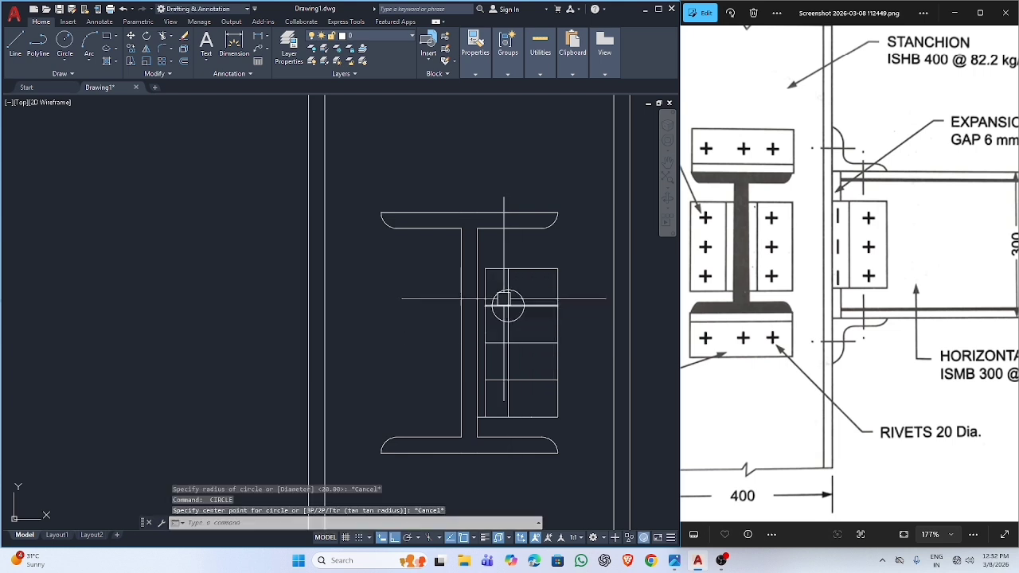
Step: Copy the circle from its centre to the middle and lower intersections of the rivet lines in the cleat
{"action": "left_click", "coordinate": [503, 298]}
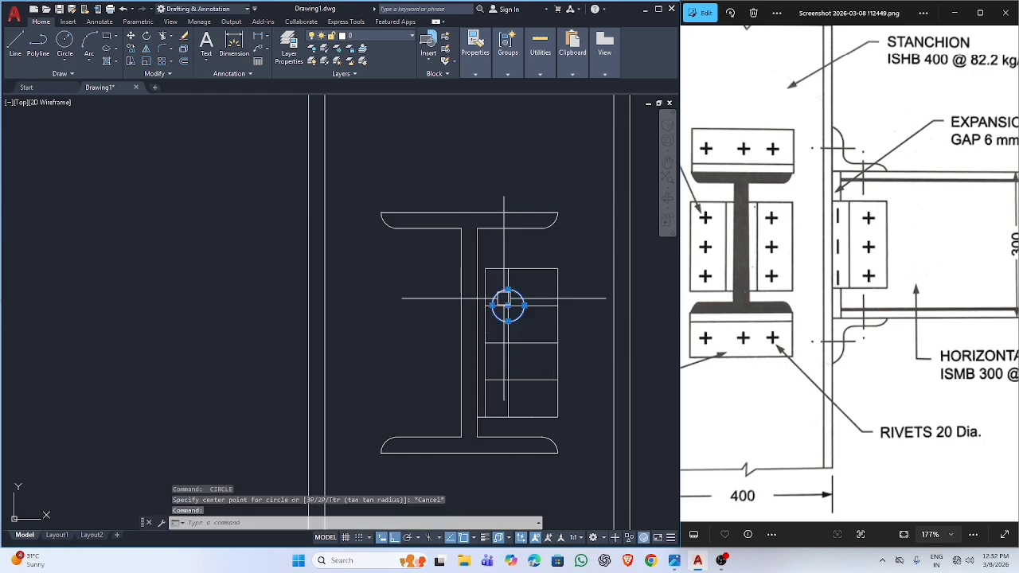
{"action": "right_click", "coordinate": [504, 299]}
{"action": "left_click", "coordinate": [538, 359]}
{"action": "left_click", "coordinate": [508, 305]}
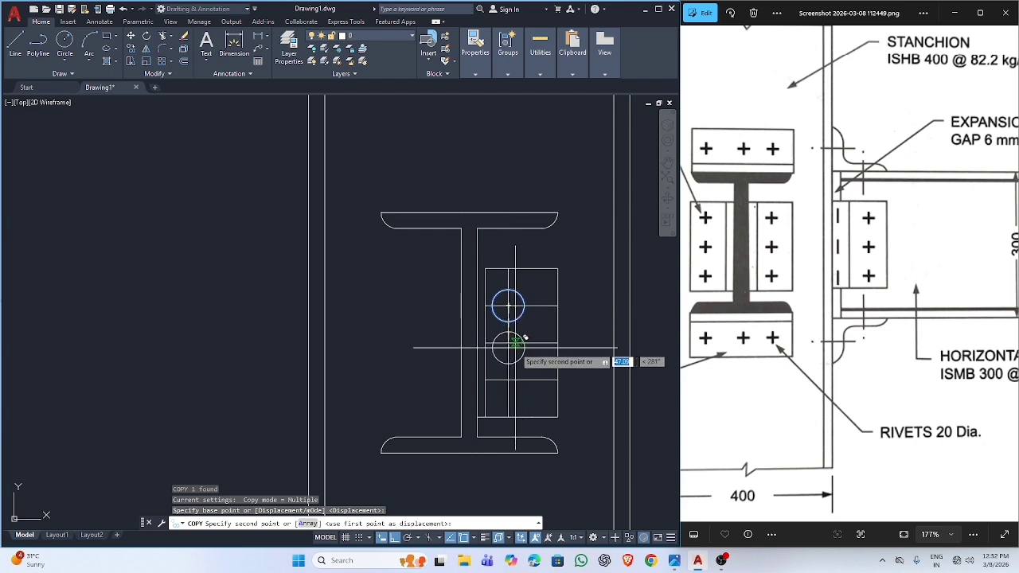
{"action": "scroll", "coordinate": [517, 345], "scroll_direction": "up", "scroll_amount": 6}
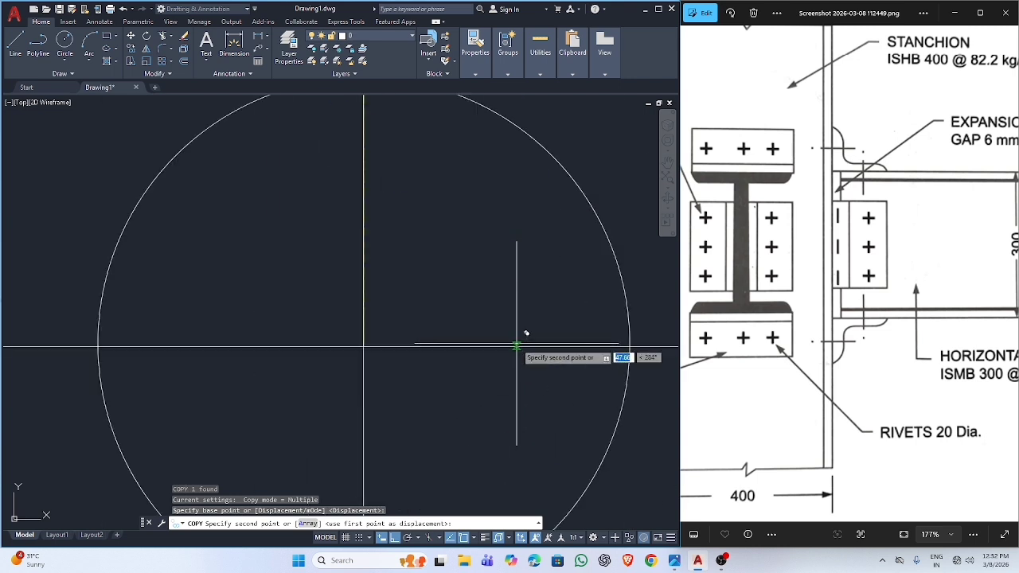
{"action": "left_click", "coordinate": [271, 349]}
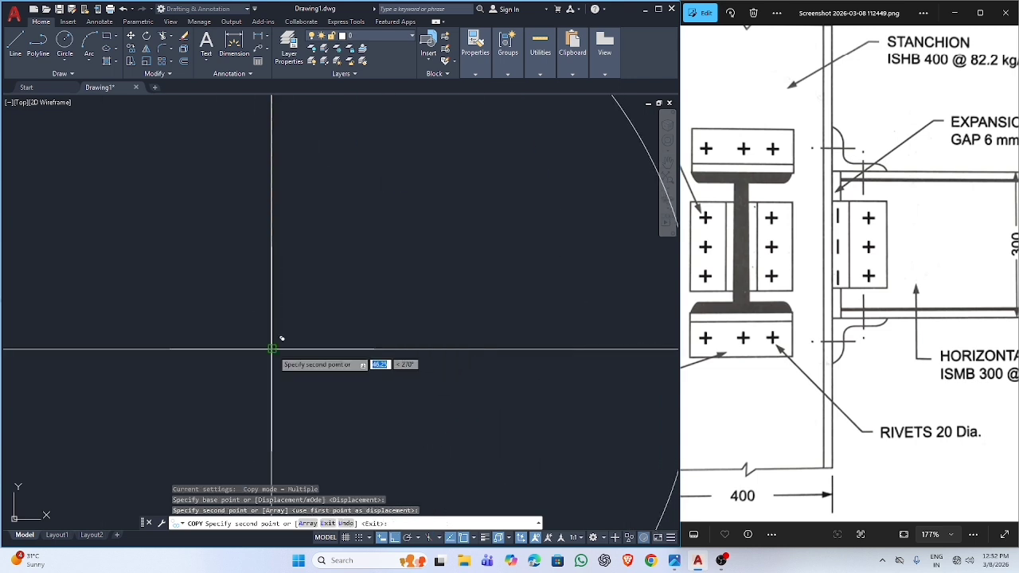
{"action": "scroll", "coordinate": [267, 374], "scroll_direction": "down", "scroll_amount": 4}
{"action": "scroll", "coordinate": [231, 366], "scroll_direction": "up", "scroll_amount": 5}
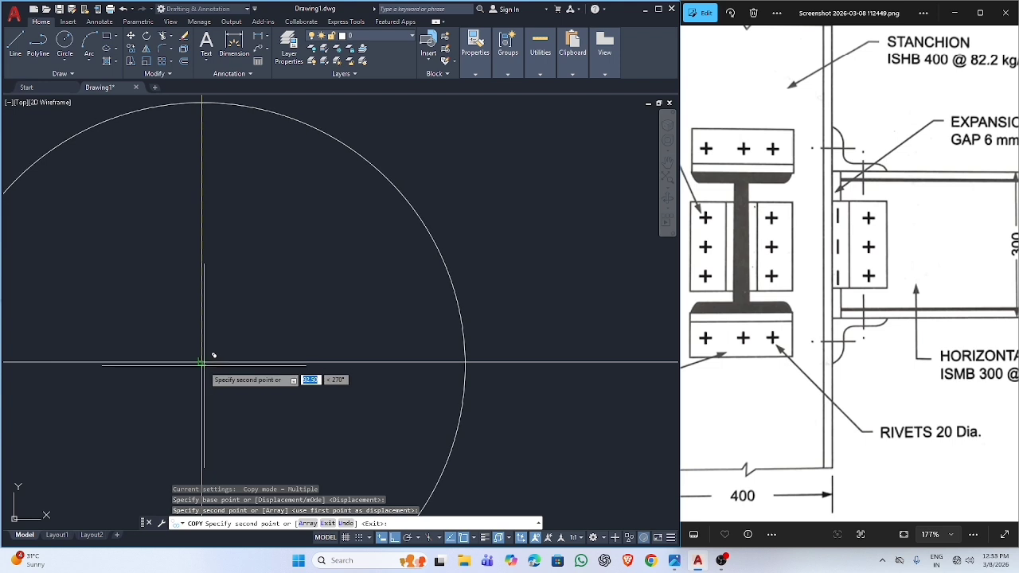
{"action": "scroll", "coordinate": [258, 364], "scroll_direction": "down", "scroll_amount": 5}
{"action": "key", "text": "Escape"}
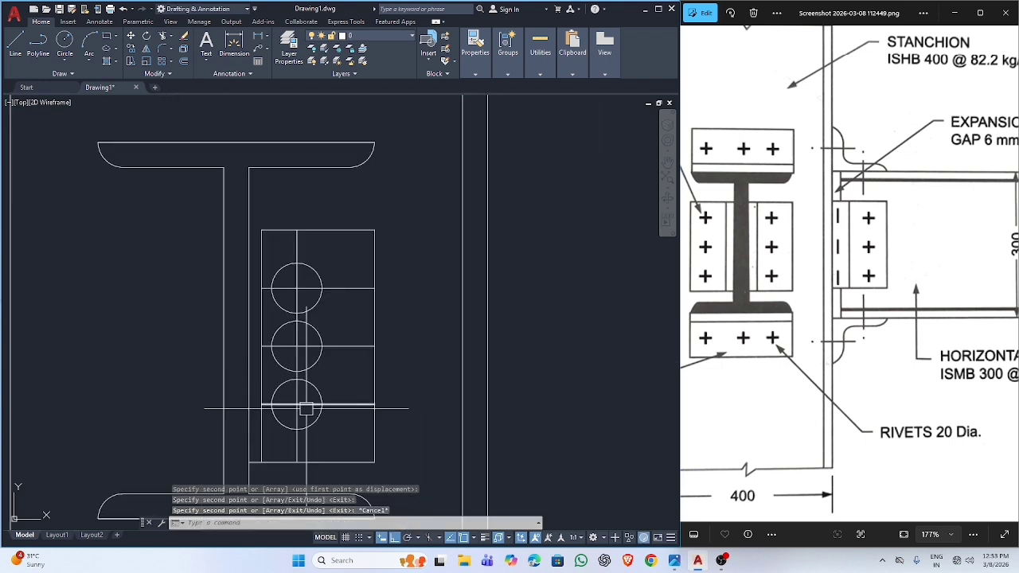
{"action": "scroll", "coordinate": [307, 410], "scroll_direction": "up", "scroll_amount": 5}
{"action": "left_click", "coordinate": [351, 435]}
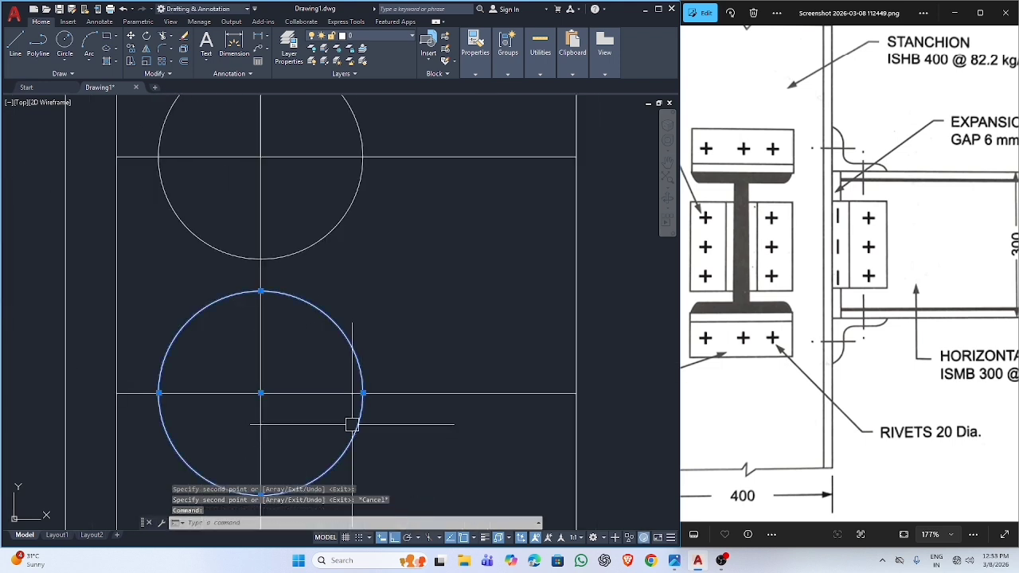
{"action": "left_click", "coordinate": [260, 393]}
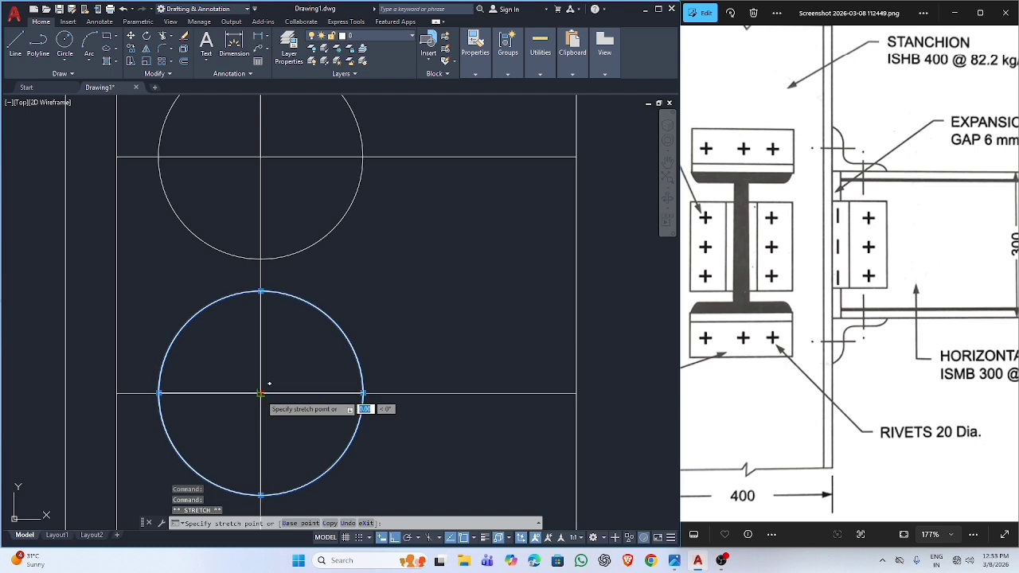
{"action": "scroll", "coordinate": [260, 393], "scroll_direction": "down", "scroll_amount": 4}
{"action": "key", "text": "Escape"}
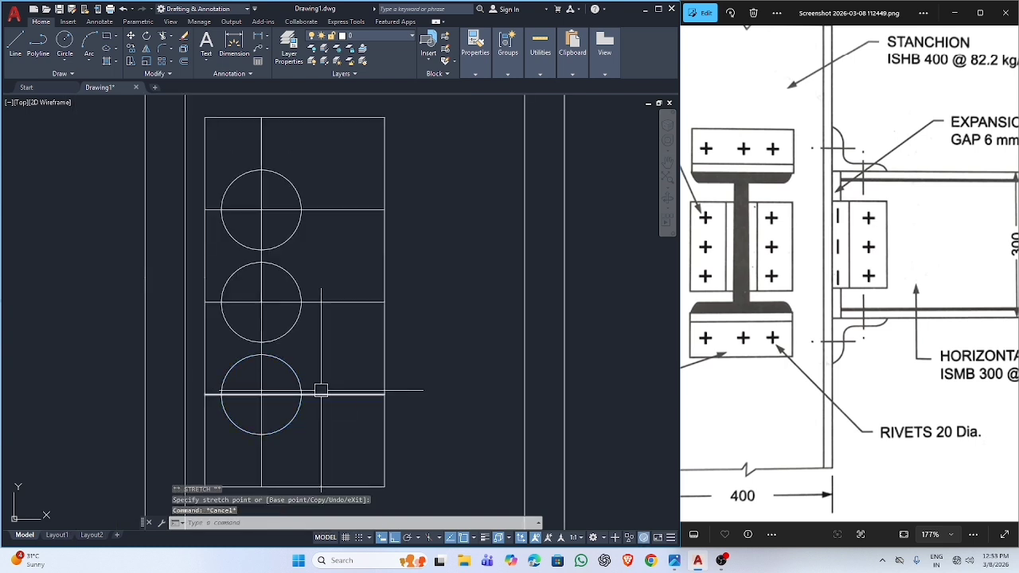
Step: Trim the rivet lines to the right of the circles, between and below them, and to the left of the lowest circle
{"action": "type", "text": "tr"}
{"action": "key", "text": "Return"}
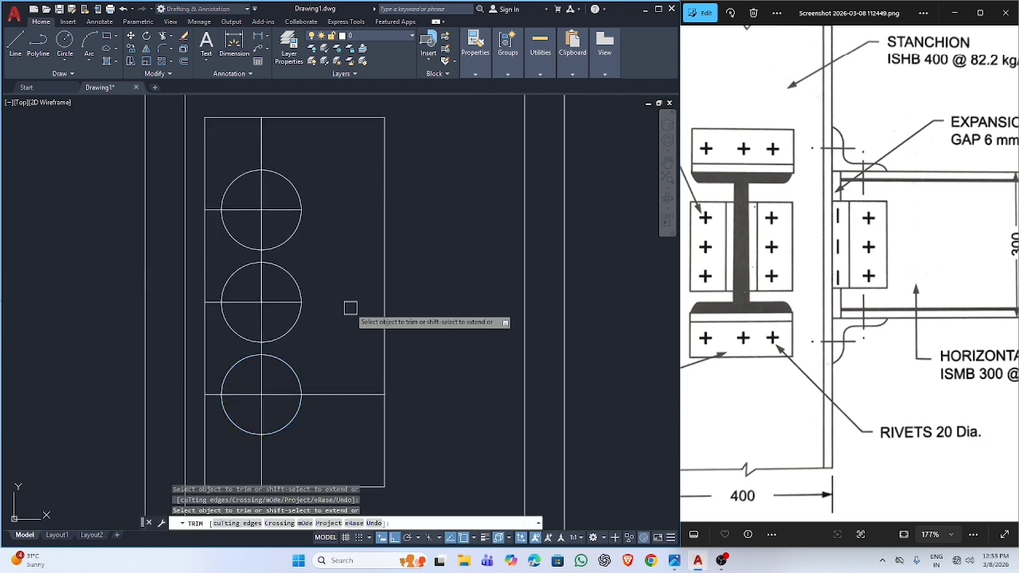
{"action": "scroll", "coordinate": [362, 394], "scroll_direction": "down", "scroll_amount": 3}
{"action": "scroll", "coordinate": [359, 402], "scroll_direction": "up", "scroll_amount": 5}
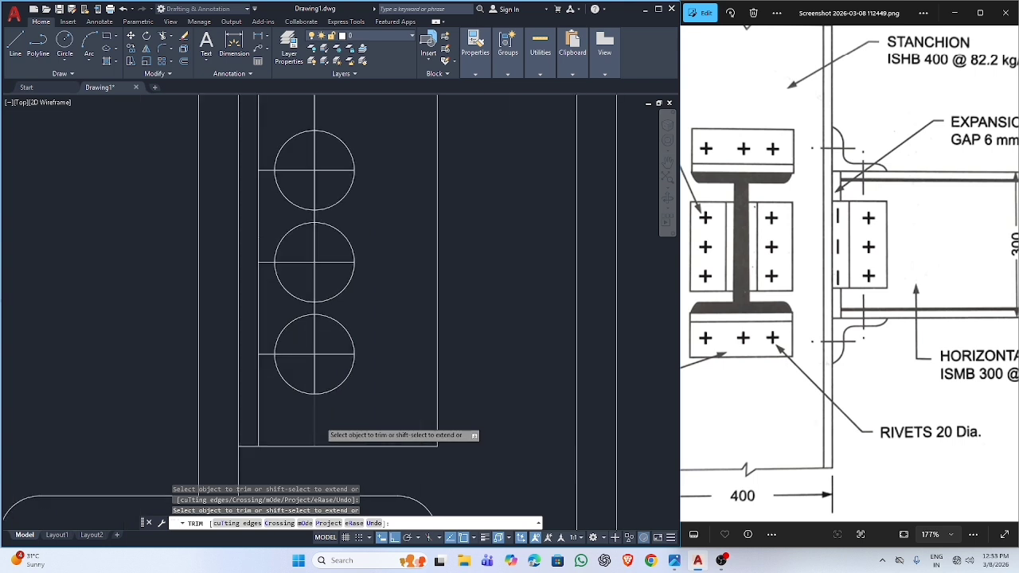
{"action": "scroll", "coordinate": [321, 425], "scroll_direction": "up", "scroll_amount": 2}
{"action": "left_click", "coordinate": [225, 314]}
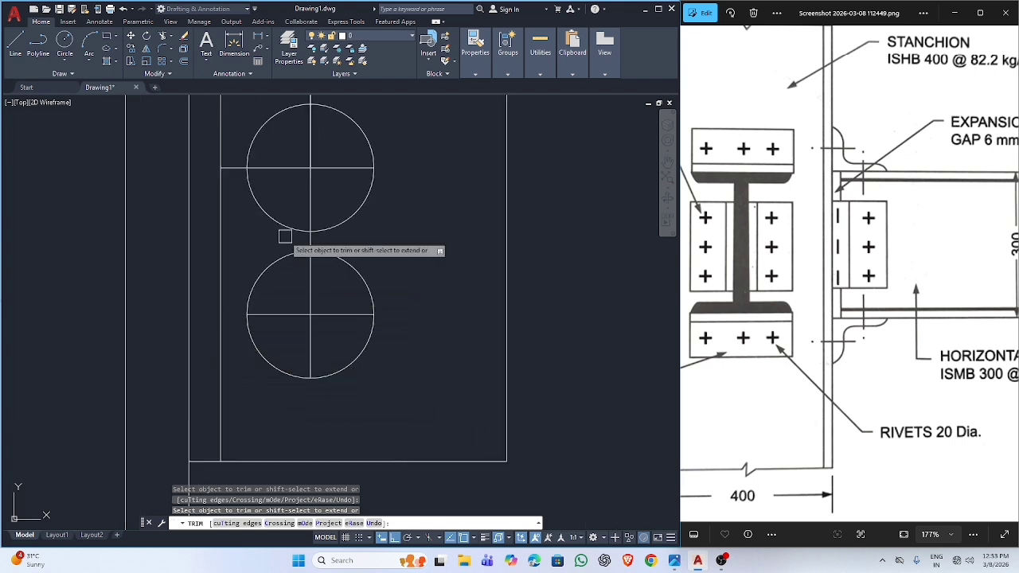
{"action": "scroll", "coordinate": [309, 238], "scroll_direction": "down", "scroll_amount": 4}
{"action": "scroll", "coordinate": [308, 236], "scroll_direction": "up", "scroll_amount": 2}
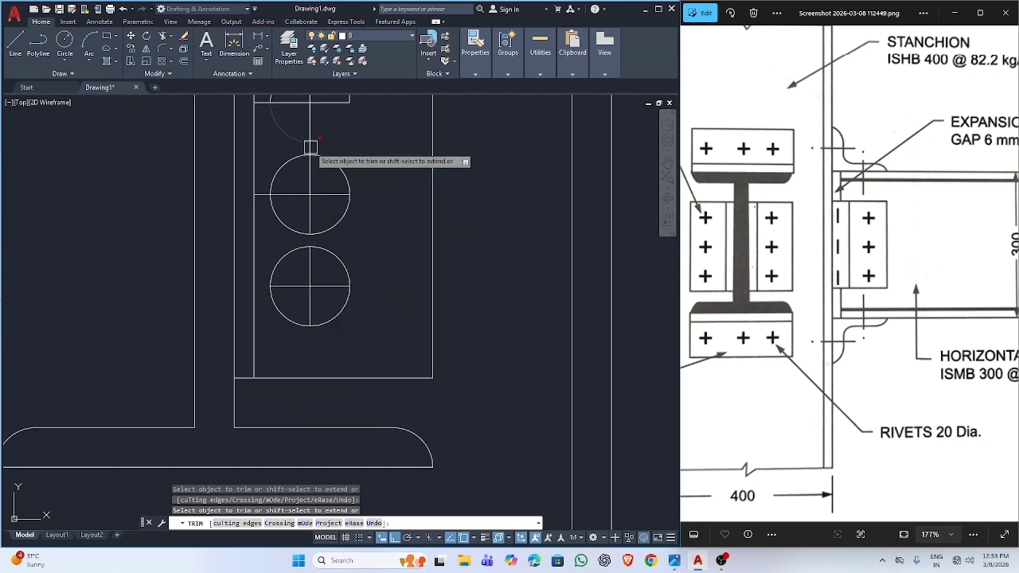
Step: Trim away the middle circle's arcs and the line stub on its left, leaving only the rivet cross
{"action": "scroll", "coordinate": [311, 147], "scroll_direction": "up", "scroll_amount": 4}
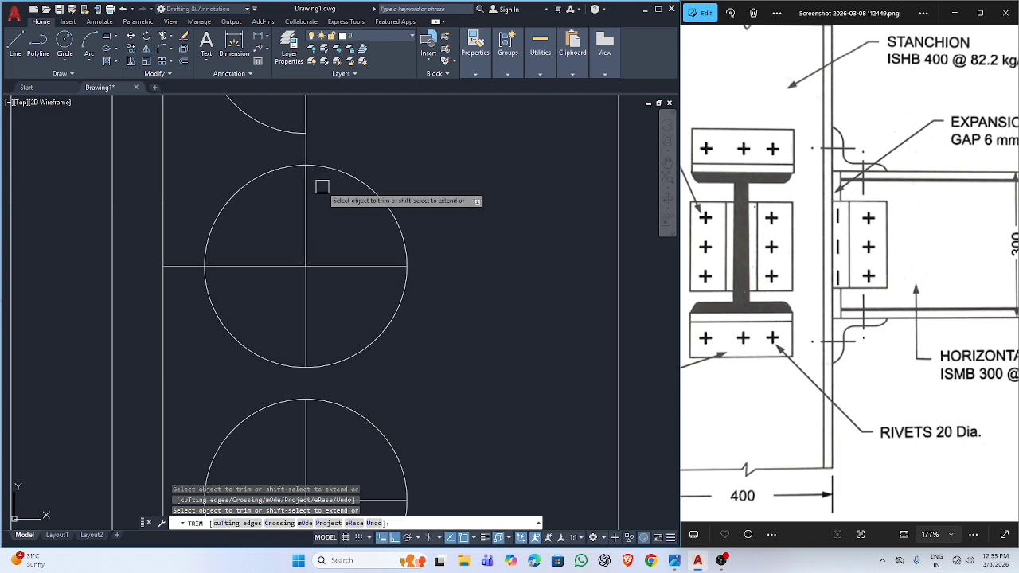
{"action": "left_click", "coordinate": [273, 171]}
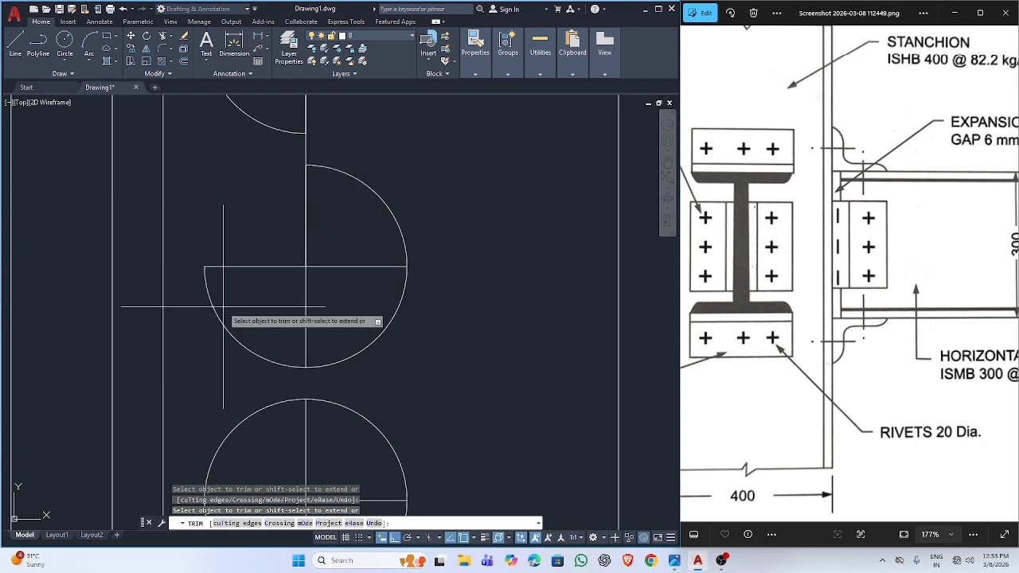
{"action": "left_click", "coordinate": [191, 239]}
{"action": "left_click", "coordinate": [256, 354]}
{"action": "key", "text": "Return"}
{"action": "left_click", "coordinate": [356, 357]}
{"action": "left_click", "coordinate": [381, 199]}
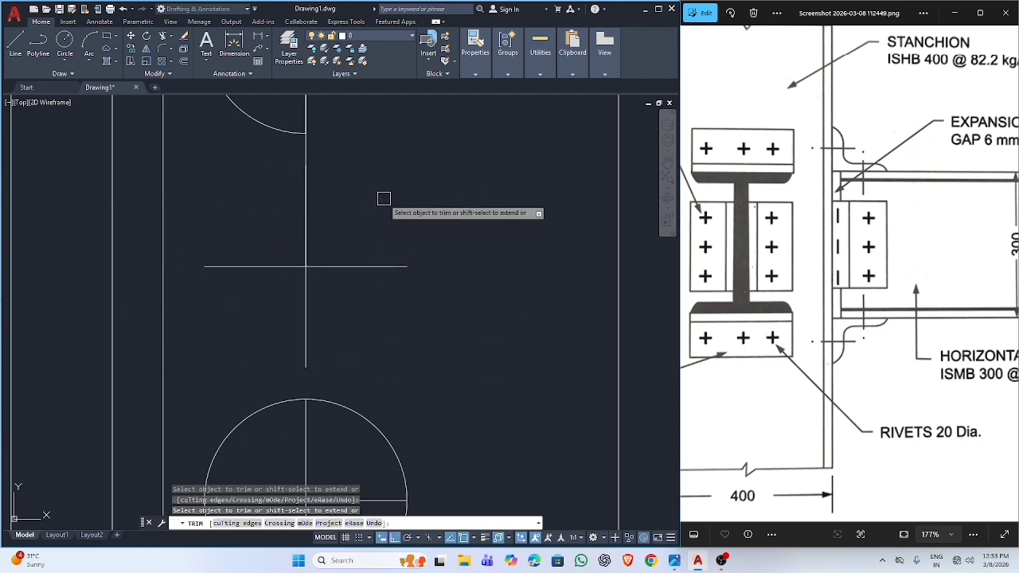
Step: Trim away all arcs of the lowest circle, leaving only the rivet cross
{"action": "scroll", "coordinate": [304, 149], "scroll_direction": "down", "scroll_amount": 2}
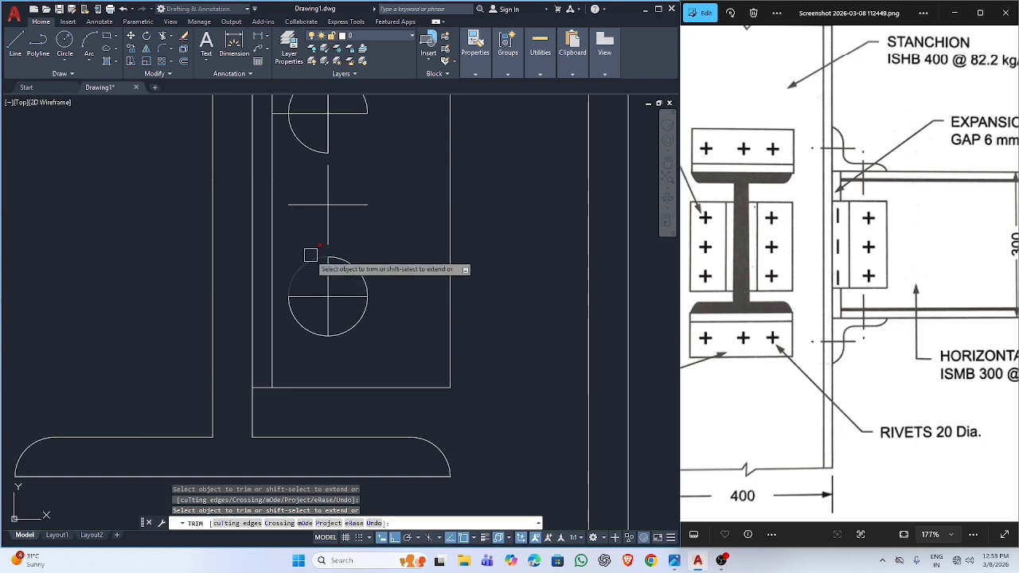
{"action": "scroll", "coordinate": [325, 255], "scroll_direction": "up", "scroll_amount": 2}
{"action": "left_click", "coordinate": [285, 285]}
{"action": "left_click", "coordinate": [408, 279]}
{"action": "left_click", "coordinate": [422, 433]}
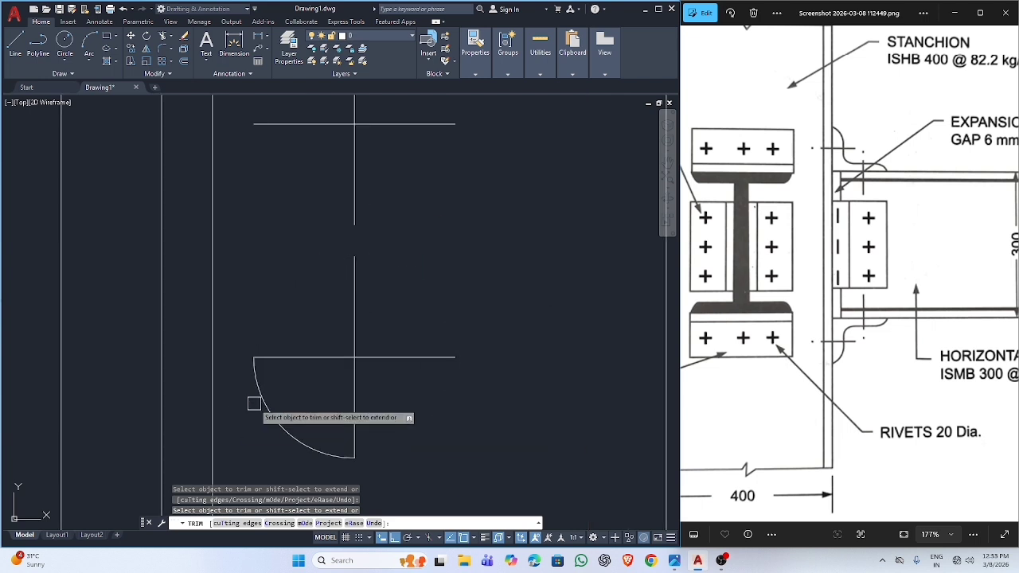
{"action": "left_click", "coordinate": [254, 402]}
{"action": "left_click", "coordinate": [273, 409]}
{"action": "key", "text": "Return"}
Step: Trim away the top circle's arcs and the line stubs to its left and above it, leaving only the rivet cross
{"action": "scroll", "coordinate": [277, 373], "scroll_direction": "down", "scroll_amount": 3}
{"action": "scroll", "coordinate": [288, 278], "scroll_direction": "up", "scroll_amount": 4}
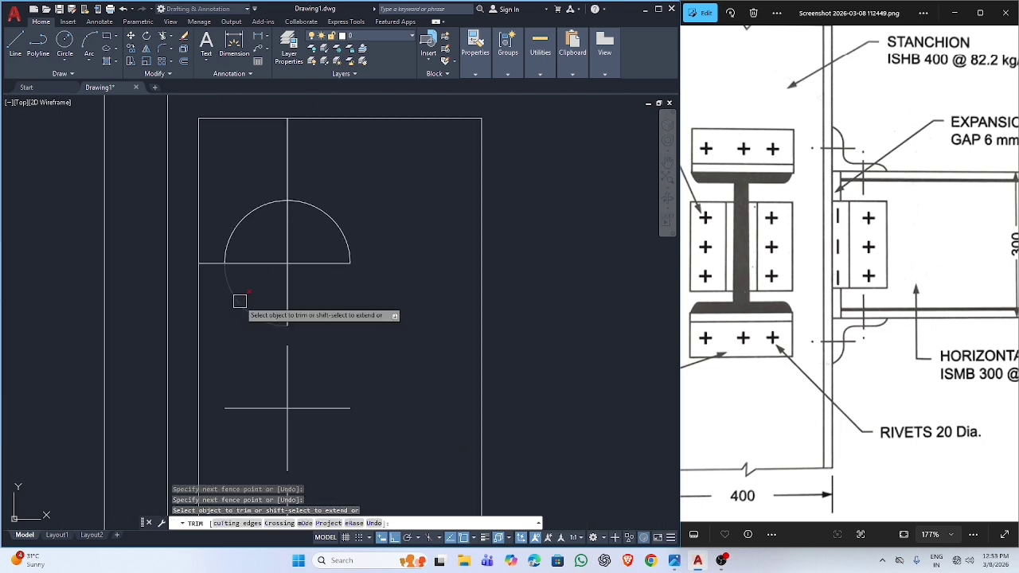
{"action": "left_click", "coordinate": [240, 299]}
{"action": "left_click", "coordinate": [278, 221]}
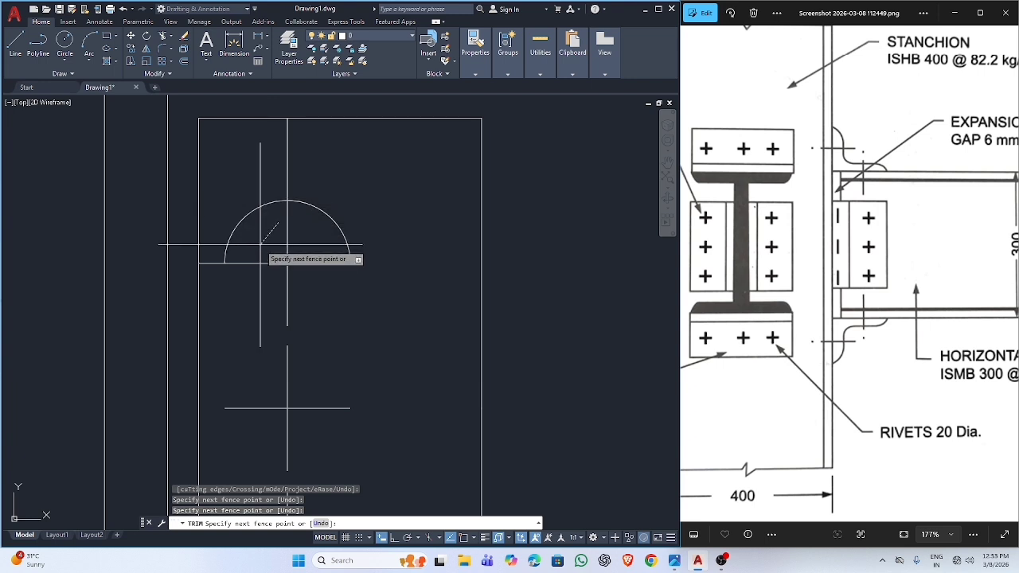
{"action": "key", "text": "Escape"}
{"action": "left_click", "coordinate": [208, 261]}
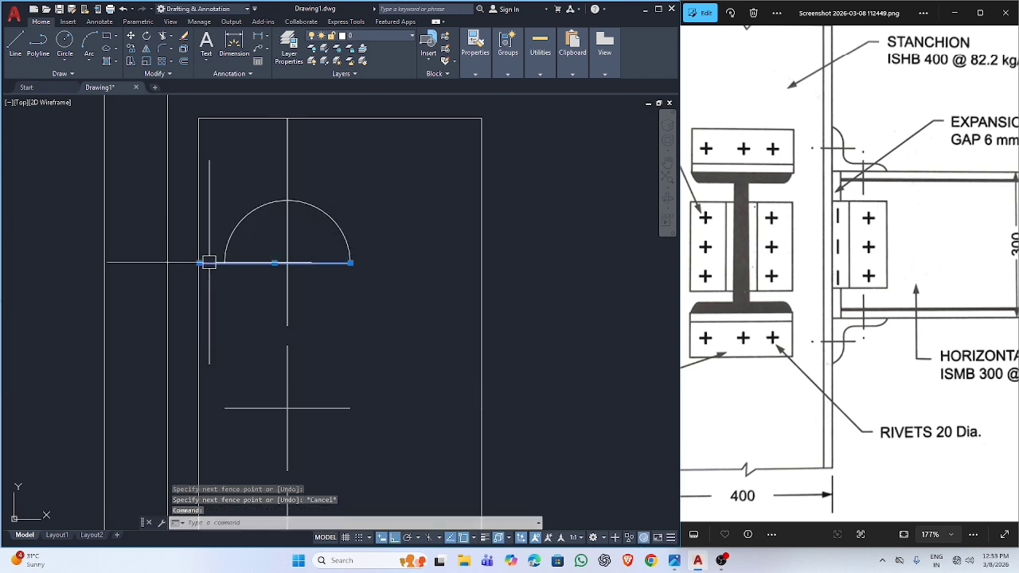
{"action": "type", "text": "tr"}
{"action": "key", "text": "Return"}
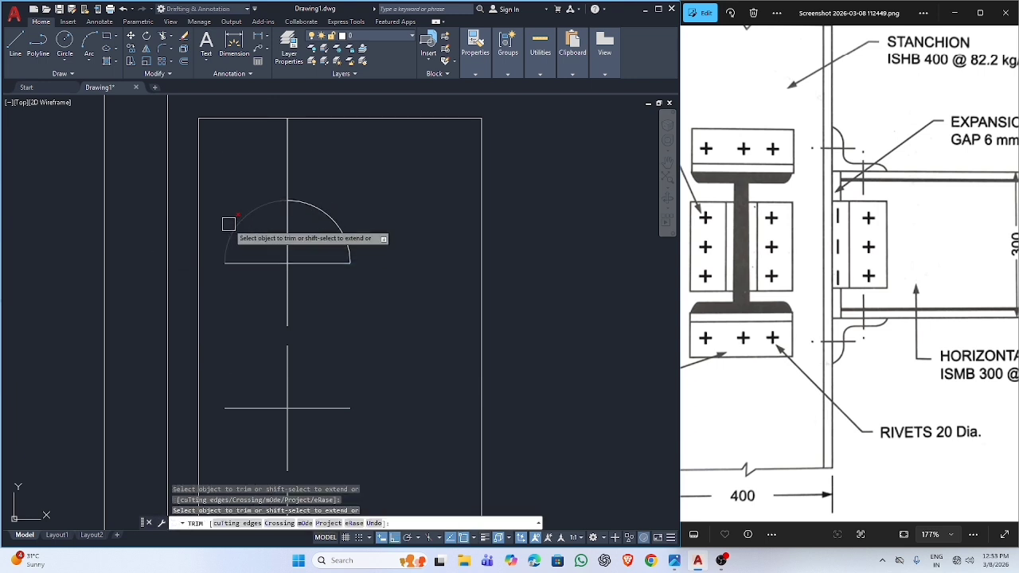
{"action": "left_click", "coordinate": [288, 168]}
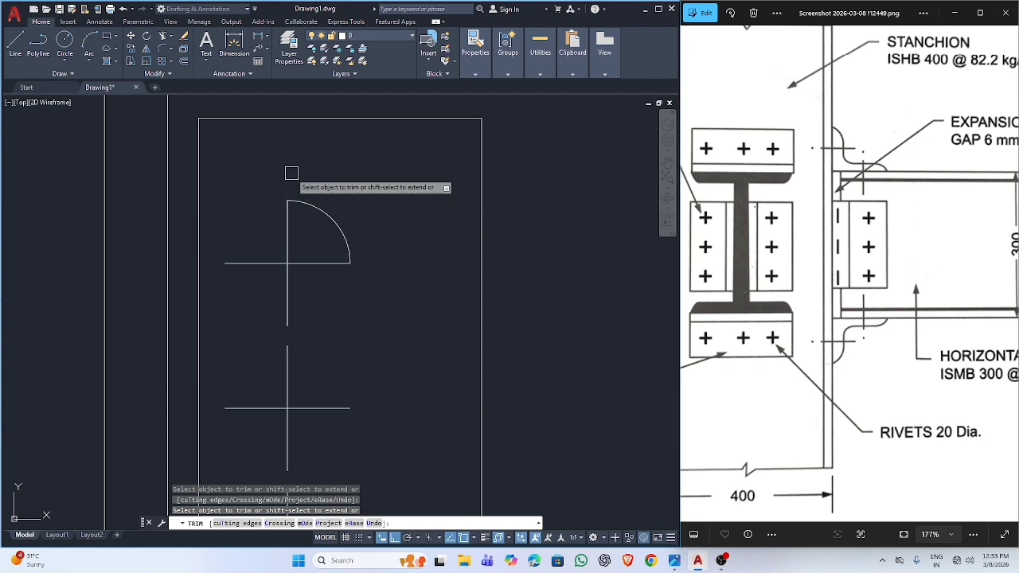
{"action": "left_click", "coordinate": [323, 220]}
{"action": "scroll", "coordinate": [319, 238], "scroll_direction": "down", "scroll_amount": 3}
{"action": "scroll", "coordinate": [325, 311], "scroll_direction": "up", "scroll_amount": 3}
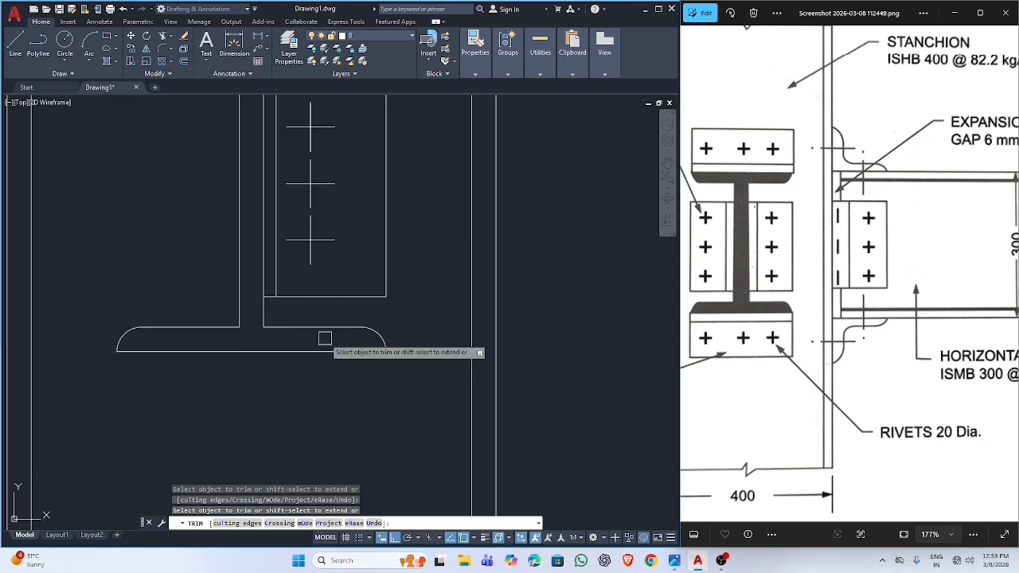
{"action": "scroll", "coordinate": [364, 261], "scroll_direction": "down", "scroll_amount": 3}
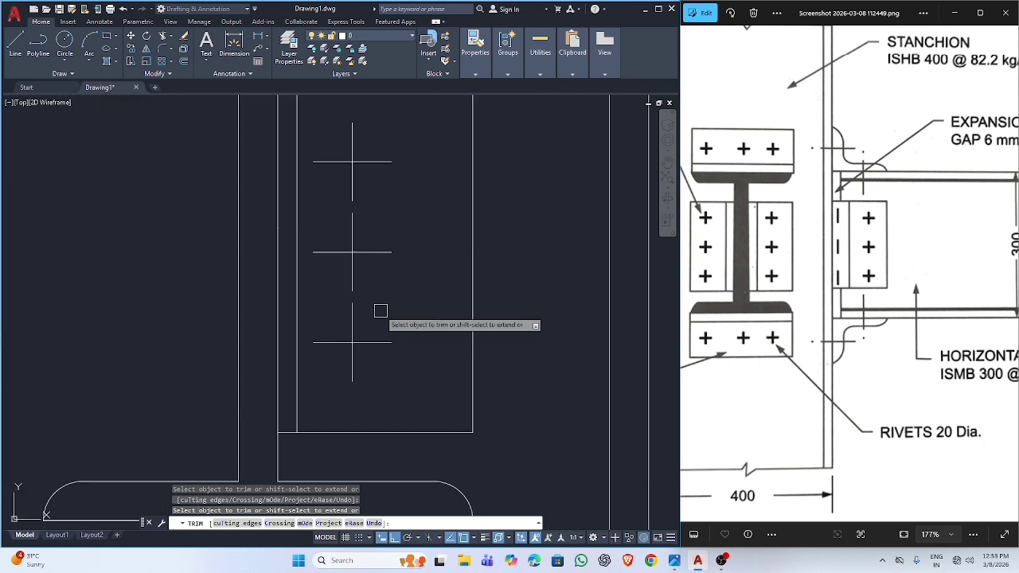
Step: Draw a short horizontal line closing the cleat's top edge between its inner vertical line and the beam web
{"action": "key", "text": "Escape"}
{"action": "type", "text": "l"}
{"action": "key", "text": "Return"}
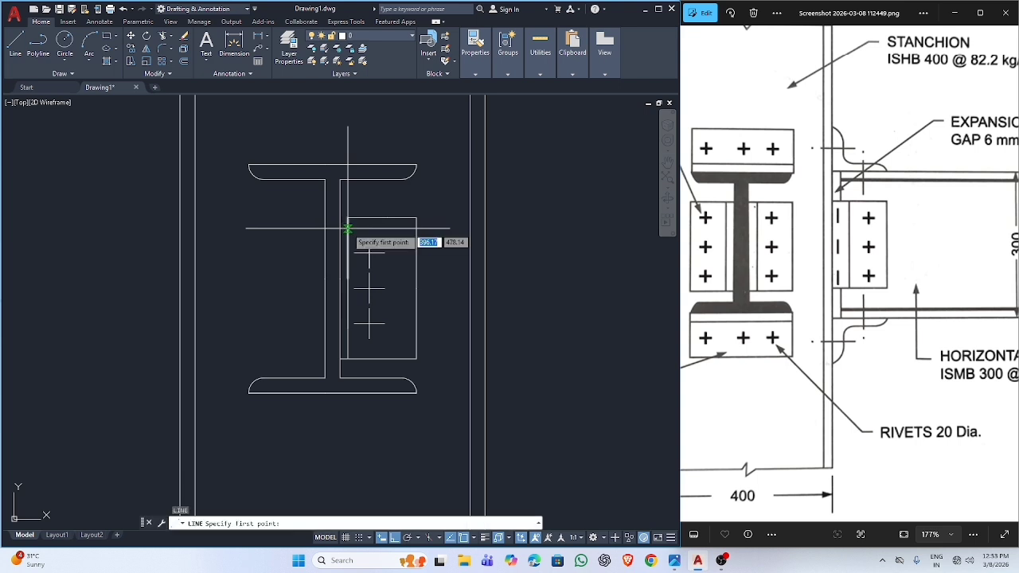
{"action": "scroll", "coordinate": [347, 223], "scroll_direction": "up", "scroll_amount": 5}
{"action": "left_click", "coordinate": [347, 218]}
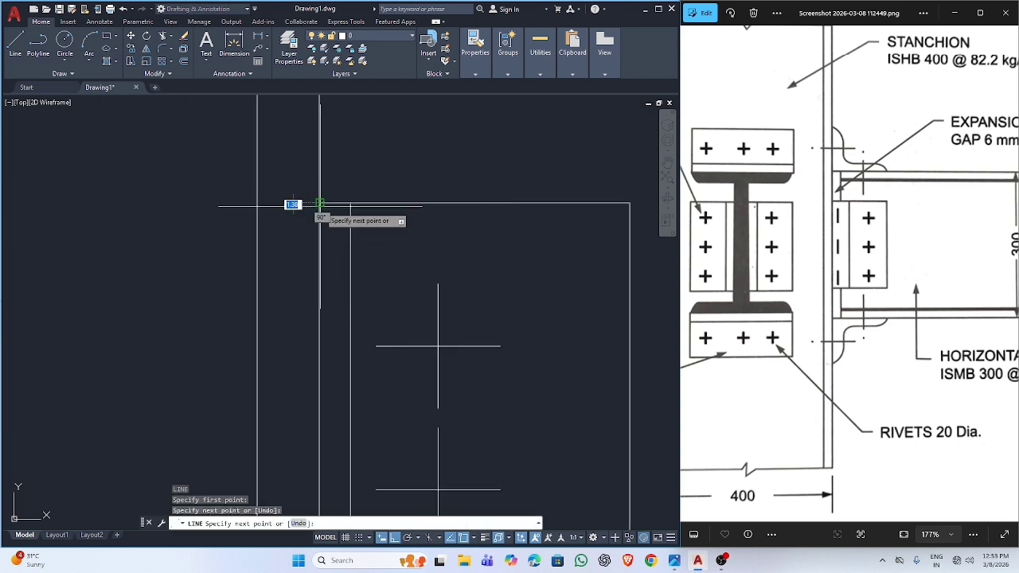
{"action": "key", "text": "Escape"}
Step: Examine the whole joint in the reference image and compare it with the cleat and beam section drawn so far
{"action": "scroll", "coordinate": [315, 220], "scroll_direction": "down", "scroll_amount": 5}
{"action": "scroll", "coordinate": [367, 371], "scroll_direction": "down", "scroll_amount": 4}
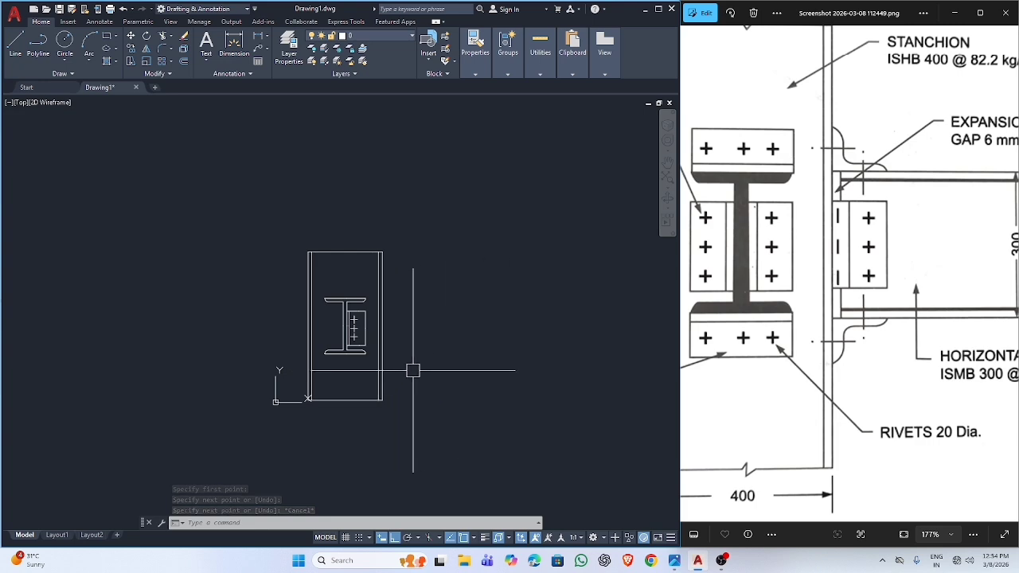
{"action": "scroll", "coordinate": [412, 371], "scroll_direction": "down", "scroll_amount": 2}
{"action": "scroll", "coordinate": [411, 370], "scroll_direction": "up", "scroll_amount": 4}
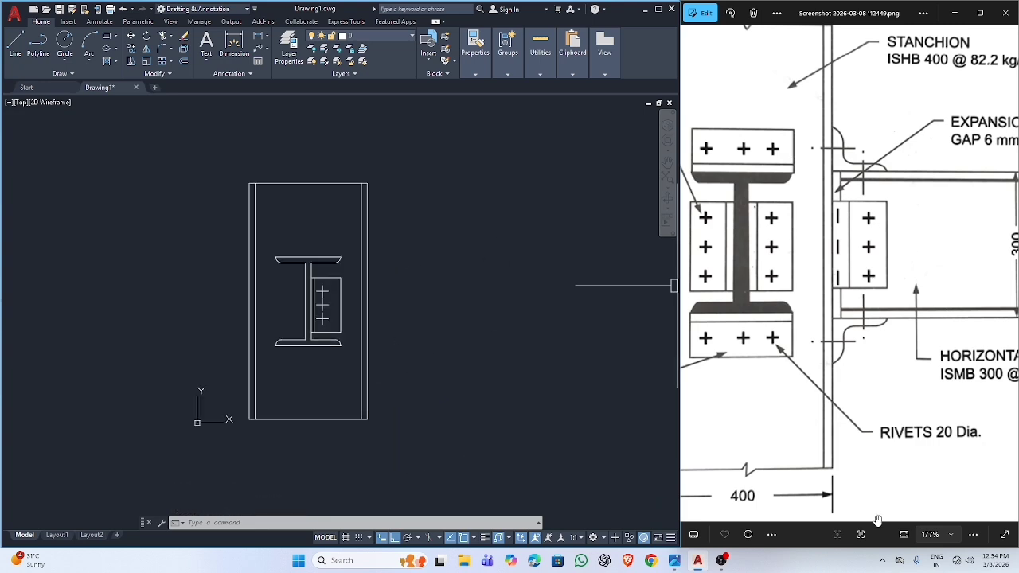
{"action": "scroll", "coordinate": [789, 427], "scroll_direction": "down", "scroll_amount": 5}
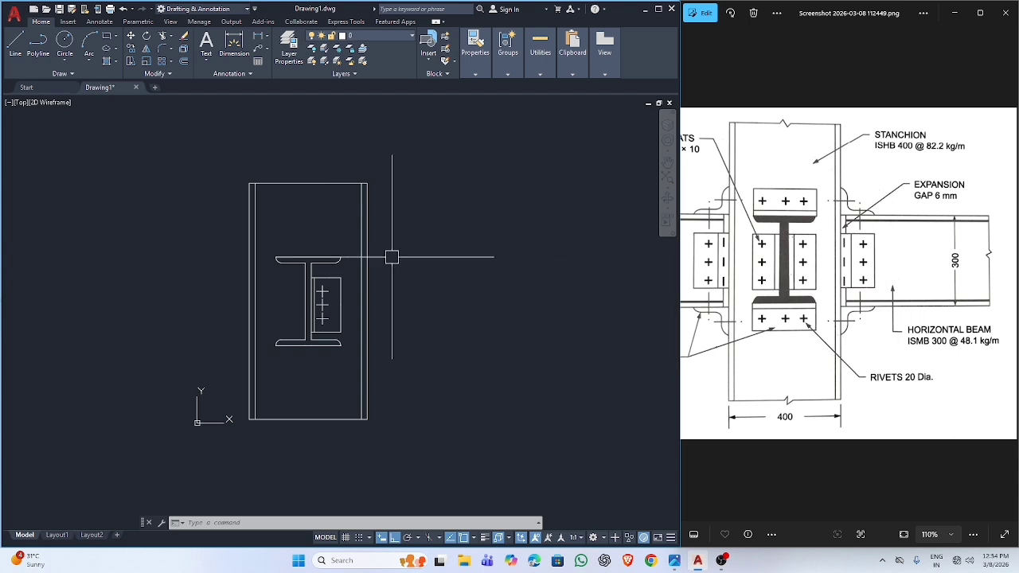
{"action": "scroll", "coordinate": [291, 295], "scroll_direction": "up", "scroll_amount": 5}
{"action": "scroll", "coordinate": [311, 291], "scroll_direction": "down", "scroll_amount": 8}
{"action": "scroll", "coordinate": [308, 323], "scroll_direction": "up", "scroll_amount": 7}
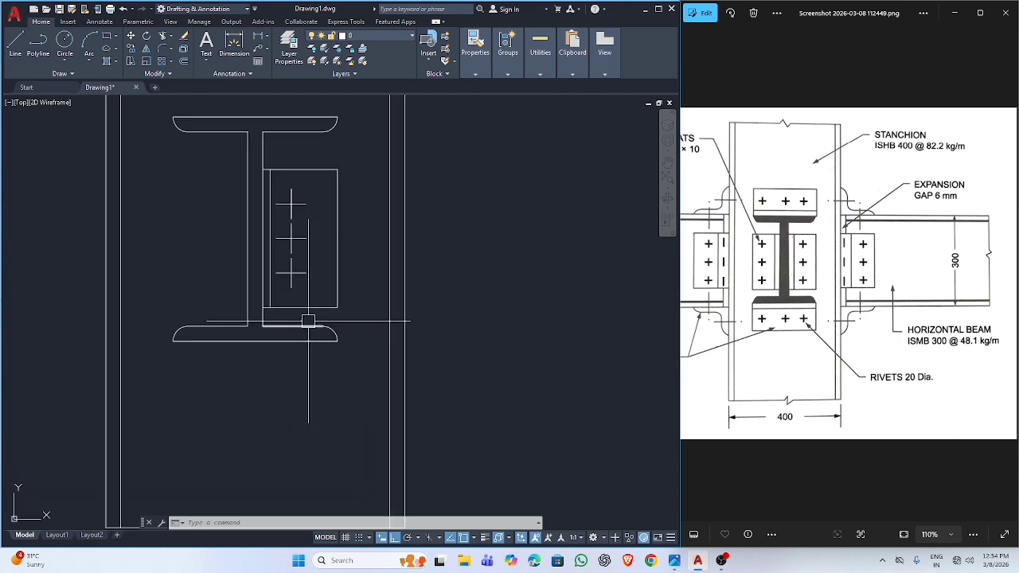
{"action": "scroll", "coordinate": [307, 315], "scroll_direction": "down", "scroll_amount": 2}
{"action": "scroll", "coordinate": [271, 278], "scroll_direction": "up", "scroll_amount": 4}
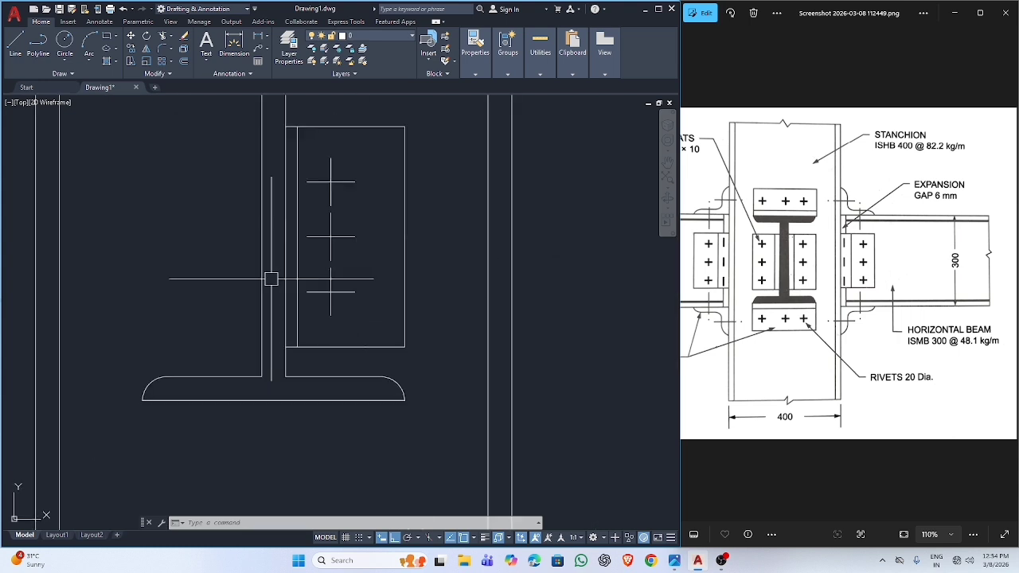
{"action": "scroll", "coordinate": [271, 279], "scroll_direction": "down", "scroll_amount": 2}
{"action": "key", "text": "Escape"}
{"action": "type", "text": "i"}
{"action": "key", "text": "Return"}
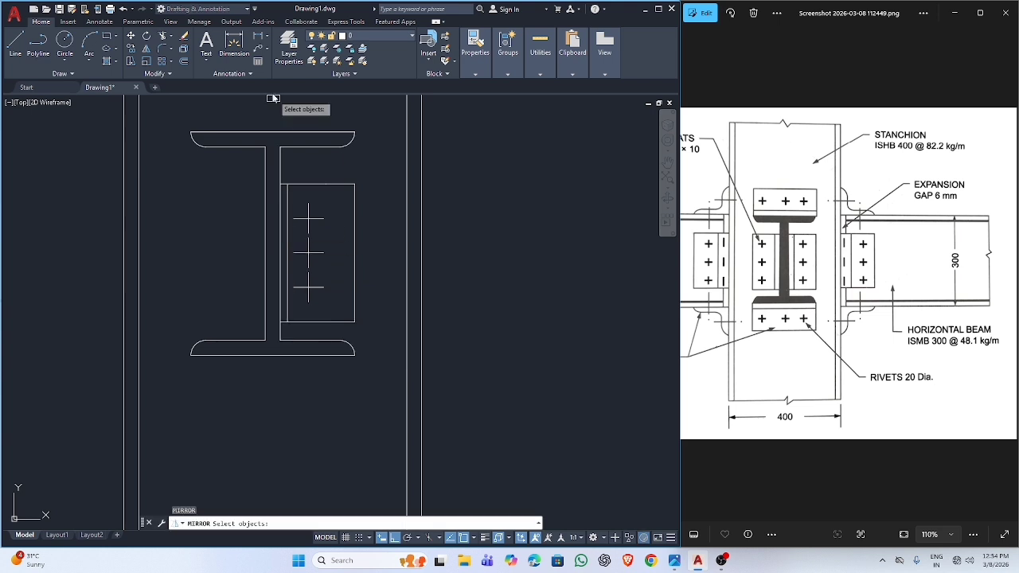
{"action": "key", "text": "Escape"}
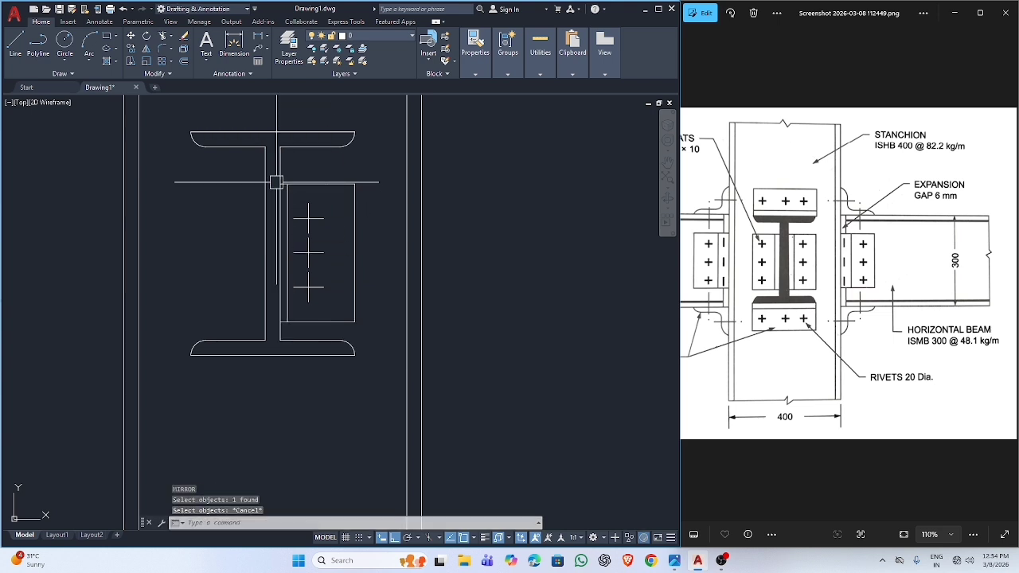
Step: Mirror the cleat with its three rivet crosses about the stanchion's vertical centreline, keeping the source objects
{"action": "left_click", "coordinate": [259, 165]}
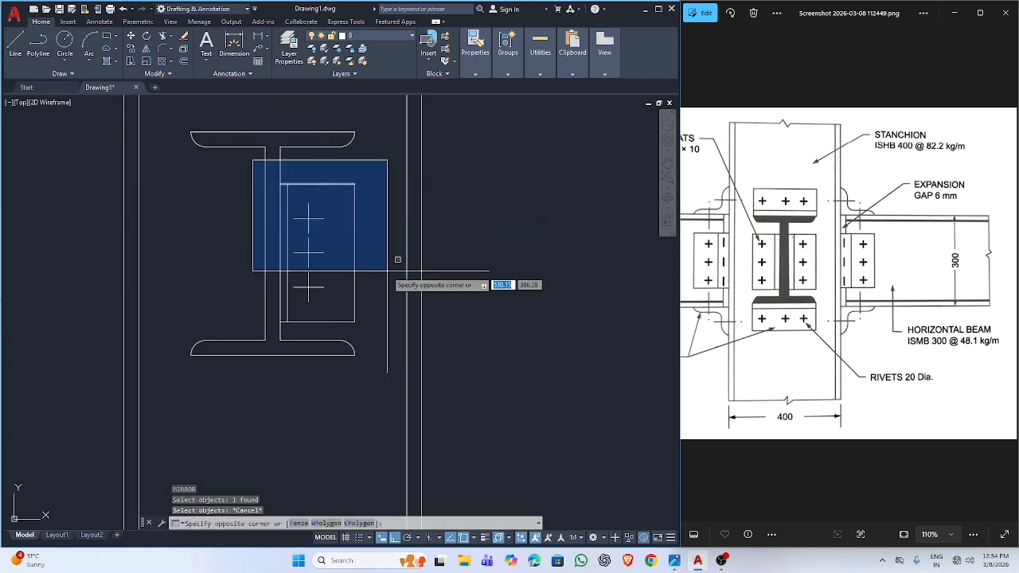
{"action": "left_click", "coordinate": [390, 328]}
{"action": "type", "text": "n"}
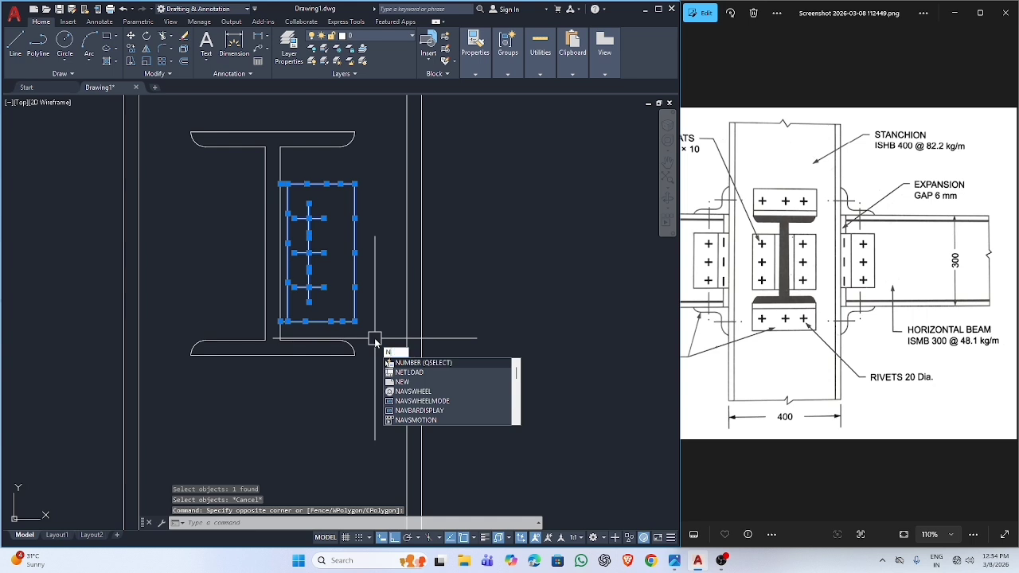
{"action": "key", "text": "BackSpace"}
{"action": "type", "text": "mi"}
{"action": "key", "text": "Return"}
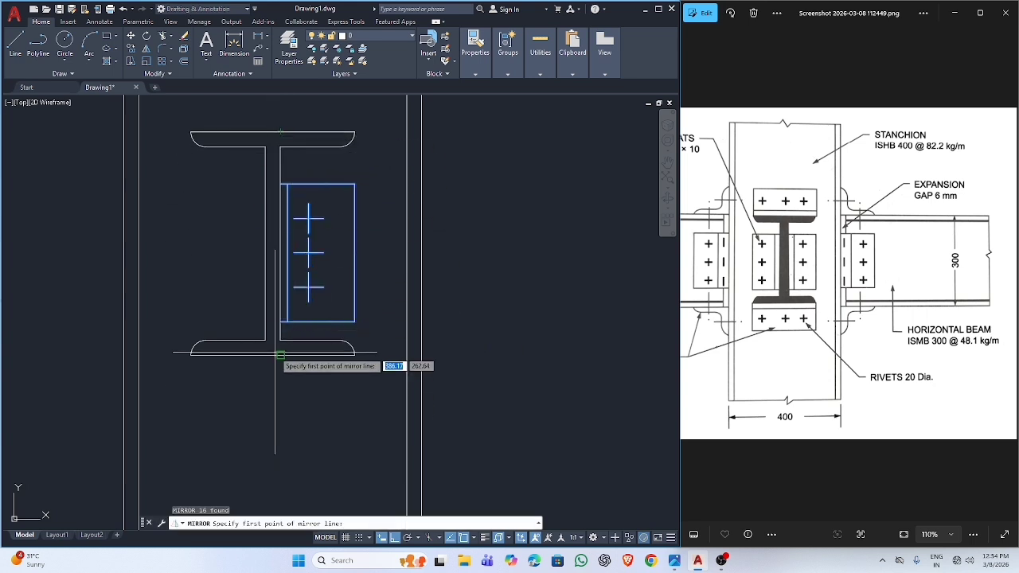
{"action": "scroll", "coordinate": [272, 355], "scroll_direction": "down", "scroll_amount": 4}
{"action": "left_click", "coordinate": [287, 430]}
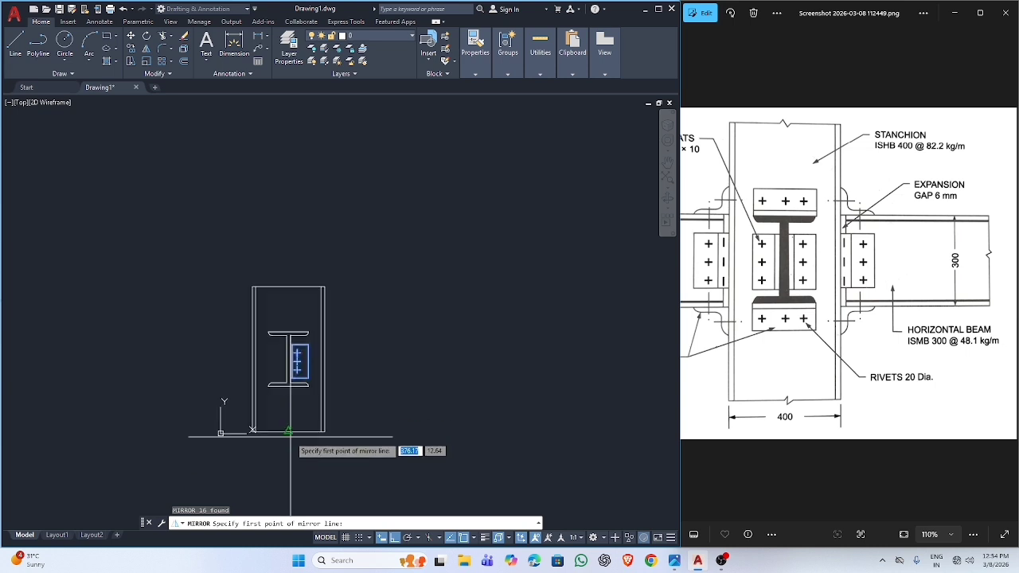
{"action": "scroll", "coordinate": [286, 358], "scroll_direction": "up", "scroll_amount": 2}
{"action": "scroll", "coordinate": [294, 239], "scroll_direction": "down", "scroll_amount": 1}
{"action": "left_click", "coordinate": [290, 194]}
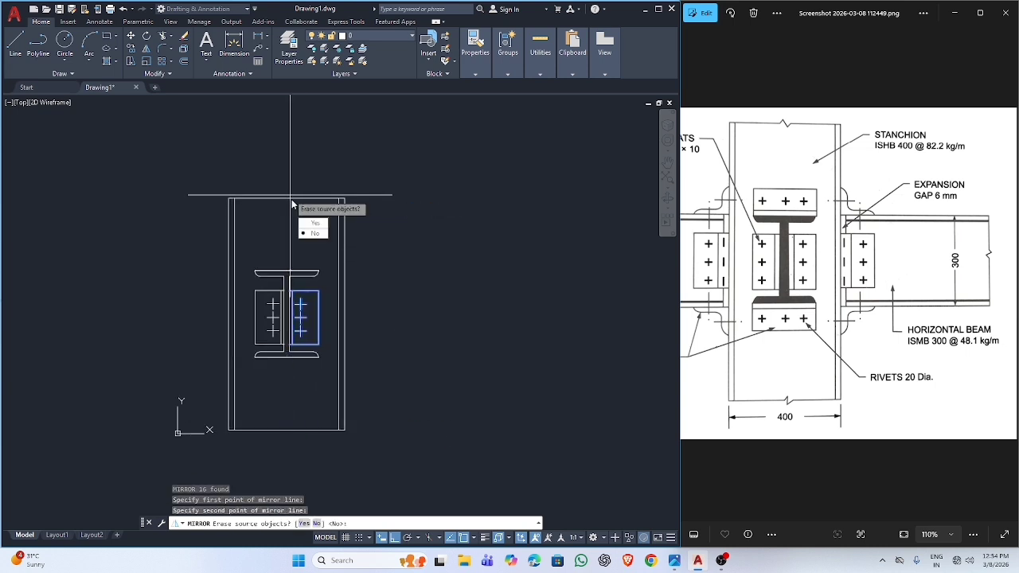
{"action": "left_click", "coordinate": [314, 233]}
{"action": "key", "text": "Escape"}
Step: Offset both halves of the beam section's upper flange top edge 20 upward
{"action": "scroll", "coordinate": [275, 371], "scroll_direction": "down", "scroll_amount": 1}
{"action": "scroll", "coordinate": [284, 430], "scroll_direction": "up", "scroll_amount": 3}
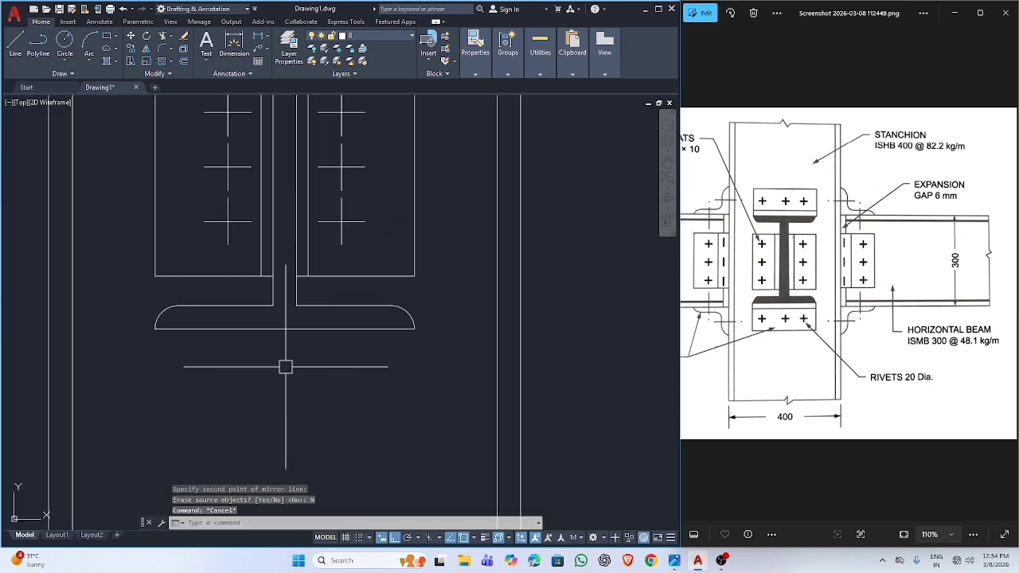
{"action": "scroll", "coordinate": [285, 332], "scroll_direction": "down", "scroll_amount": 1}
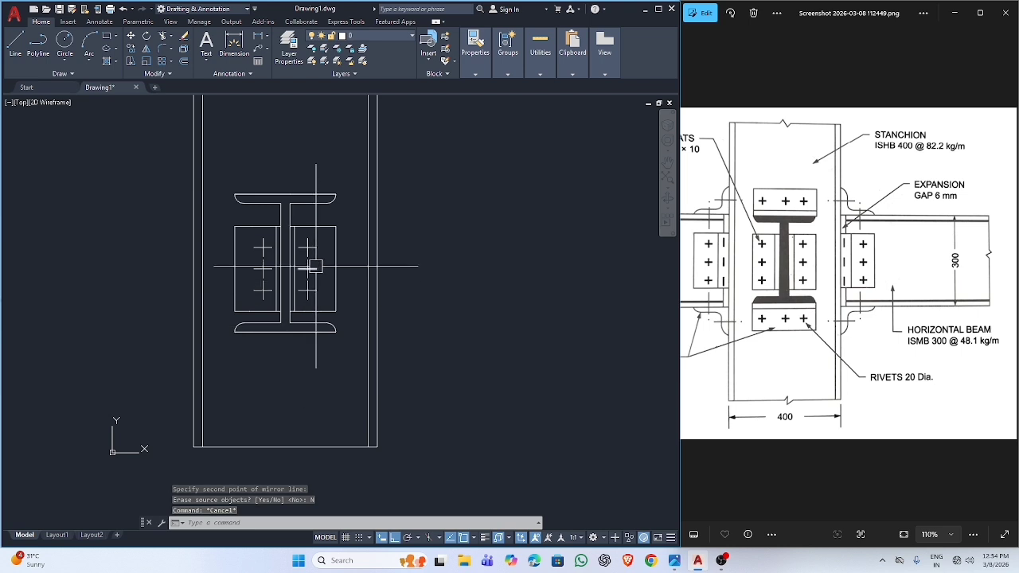
{"action": "scroll", "coordinate": [313, 267], "scroll_direction": "up", "scroll_amount": 8}
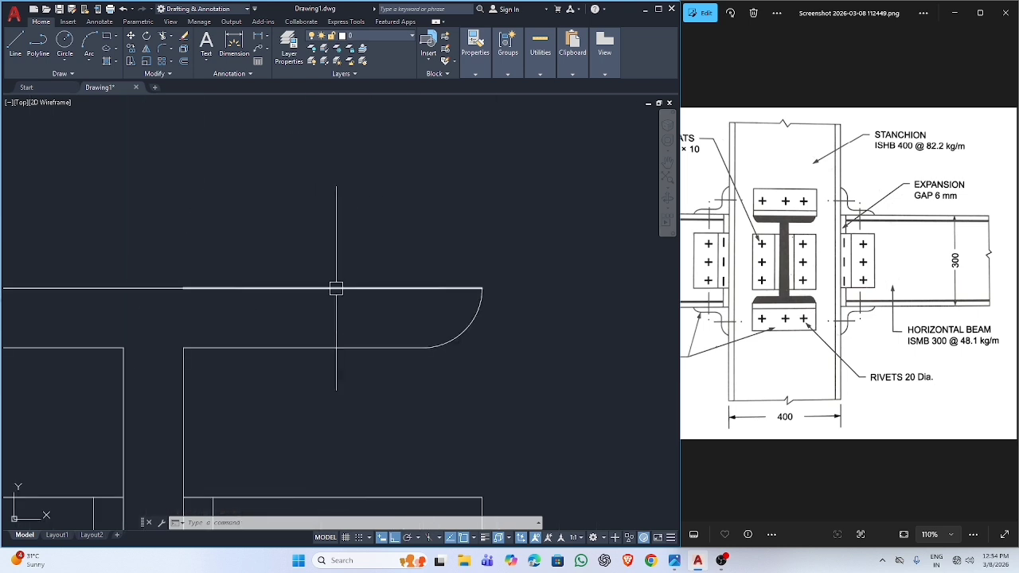
{"action": "type", "text": "o"}
{"action": "key", "text": "Return"}
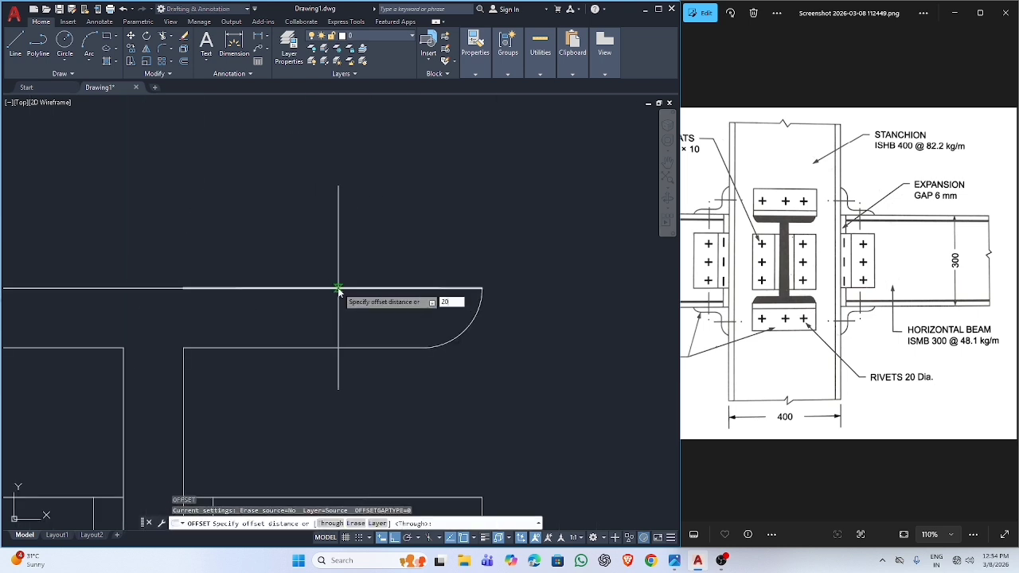
{"action": "key", "text": "Return"}
{"action": "left_click", "coordinate": [337, 288]}
{"action": "left_click", "coordinate": [290, 261]}
{"action": "scroll", "coordinate": [270, 266], "scroll_direction": "down", "scroll_amount": 4}
{"action": "left_click", "coordinate": [206, 275]}
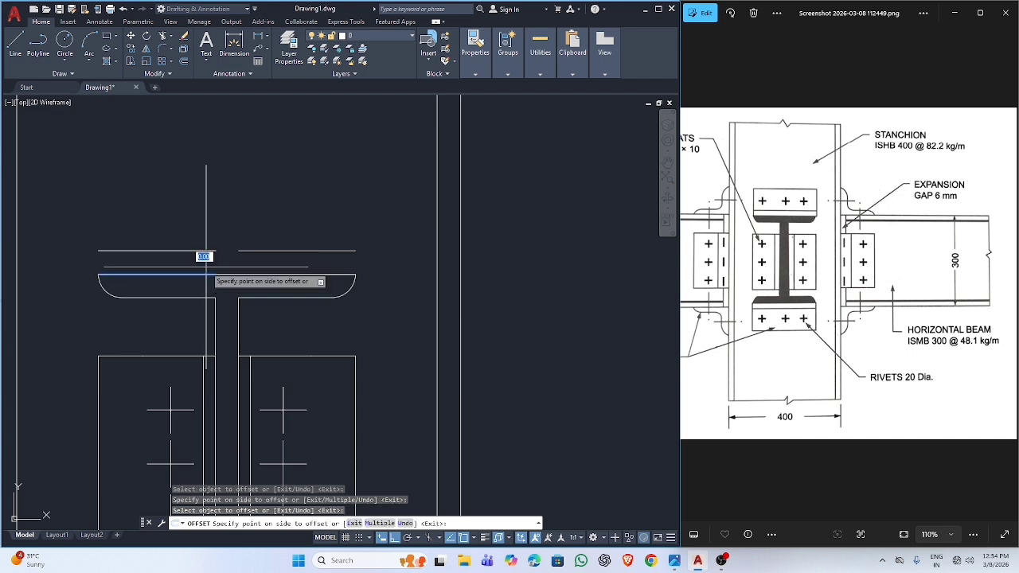
{"action": "left_click", "coordinate": [204, 257]}
{"action": "left_click", "coordinate": [218, 253]}
{"action": "left_click", "coordinate": [198, 283]}
{"action": "scroll", "coordinate": [191, 283], "scroll_direction": "down", "scroll_amount": 4}
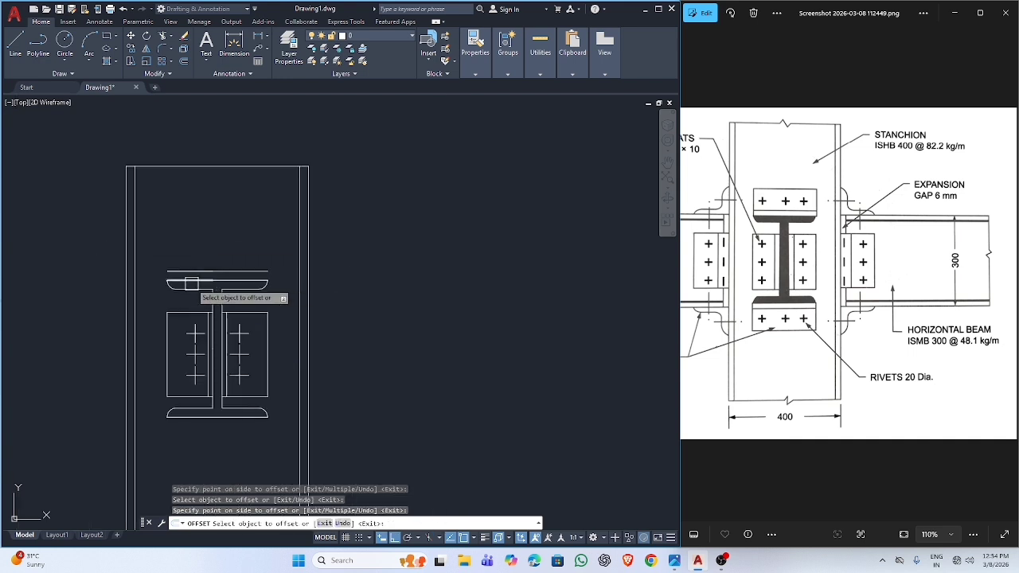
{"action": "middle_click_drag", "start_coordinate": [191, 283], "coordinate": [241, 337]}
{"action": "key", "text": "Escape"}
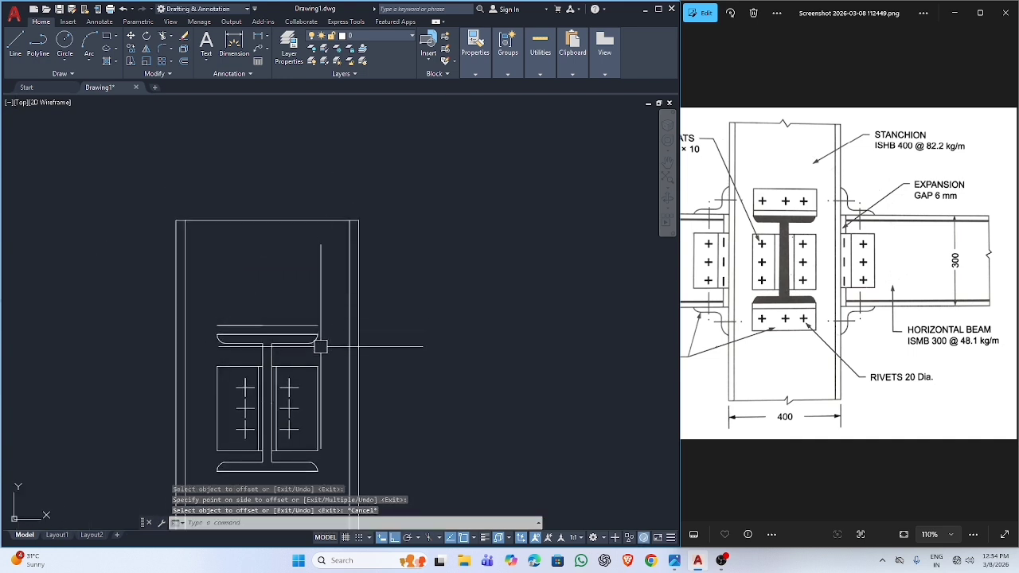
Step: Draw lines closing both ends between the upper flange and the offset lines, and joining the offset lines across the top
{"action": "type", "text": "l"}
{"action": "key", "text": "Return"}
{"action": "left_click", "coordinate": [319, 325]}
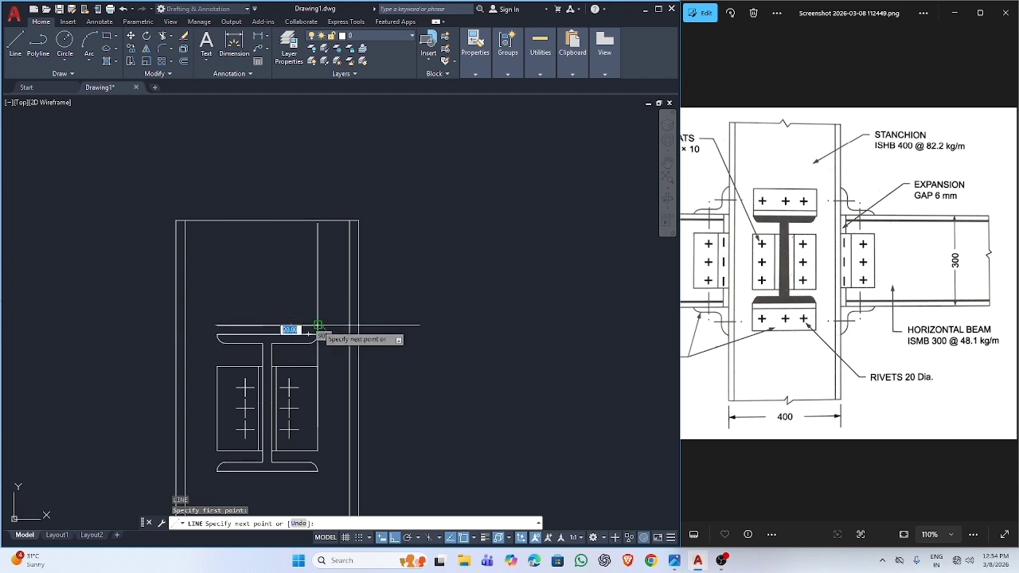
{"action": "key", "text": "Escape"}
{"action": "key", "text": "Return"}
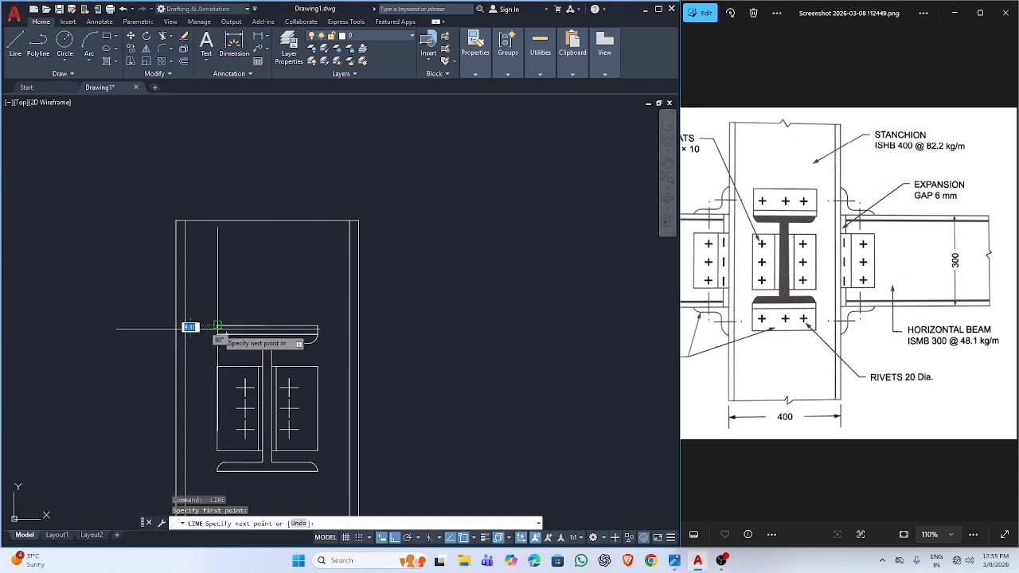
{"action": "type", "text": "1"}
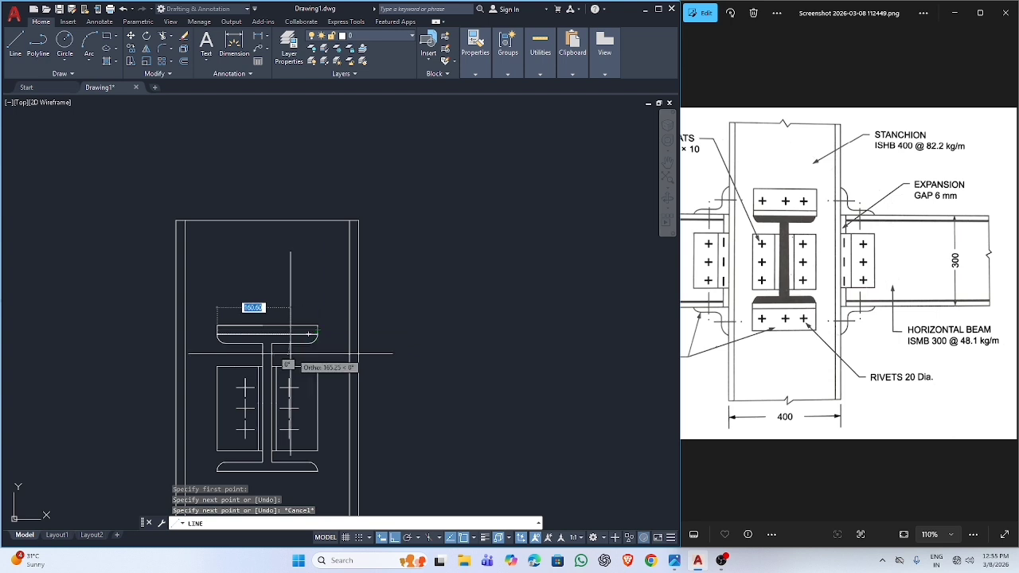
{"action": "key", "text": "Escape"}
Step: Offset both halves of the top edge of the strip above the upper flange 50 upward
{"action": "scroll", "coordinate": [298, 336], "scroll_direction": "up", "scroll_amount": 4}
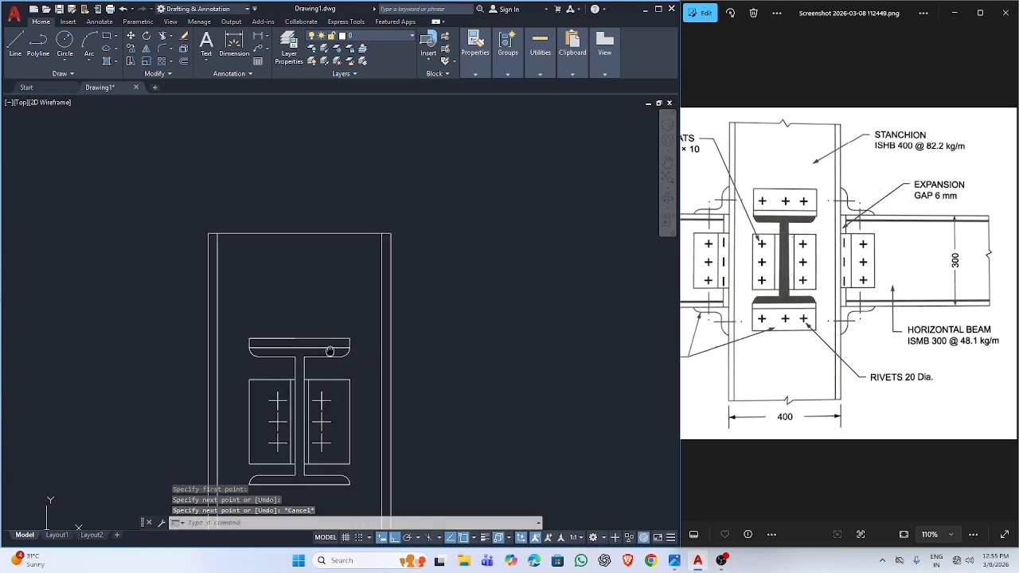
{"action": "type", "text": "o"}
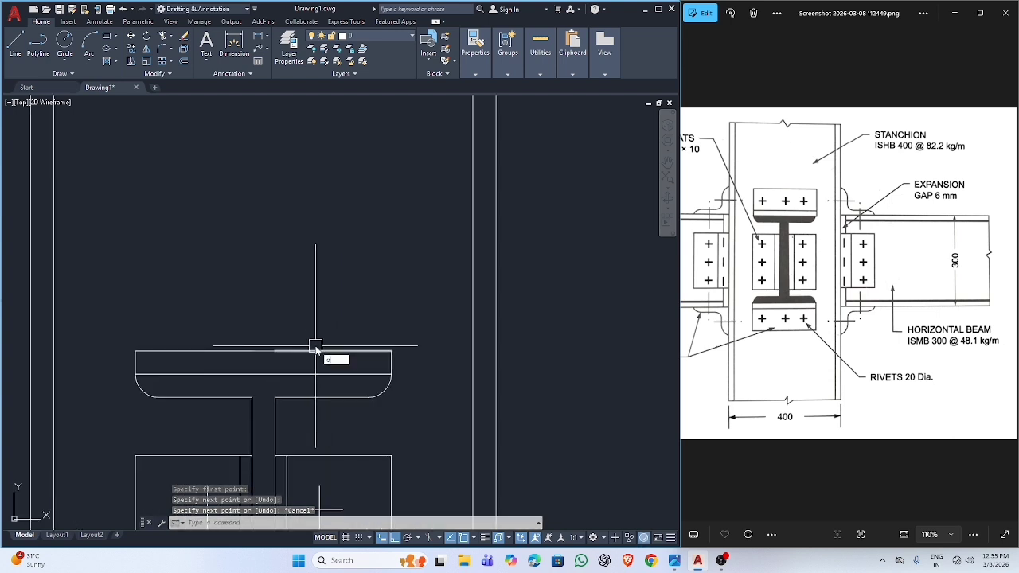
{"action": "key", "text": "Return"}
{"action": "type", "text": "50"}
{"action": "key", "text": "Return"}
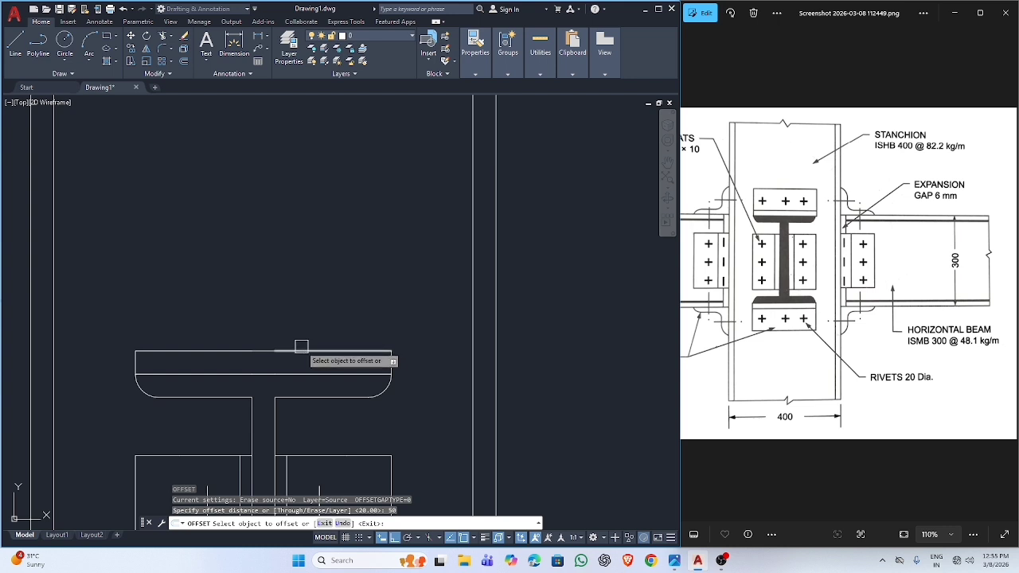
{"action": "left_click", "coordinate": [301, 351]}
{"action": "left_click", "coordinate": [295, 318]}
{"action": "left_click", "coordinate": [238, 351]}
{"action": "left_click", "coordinate": [223, 322]}
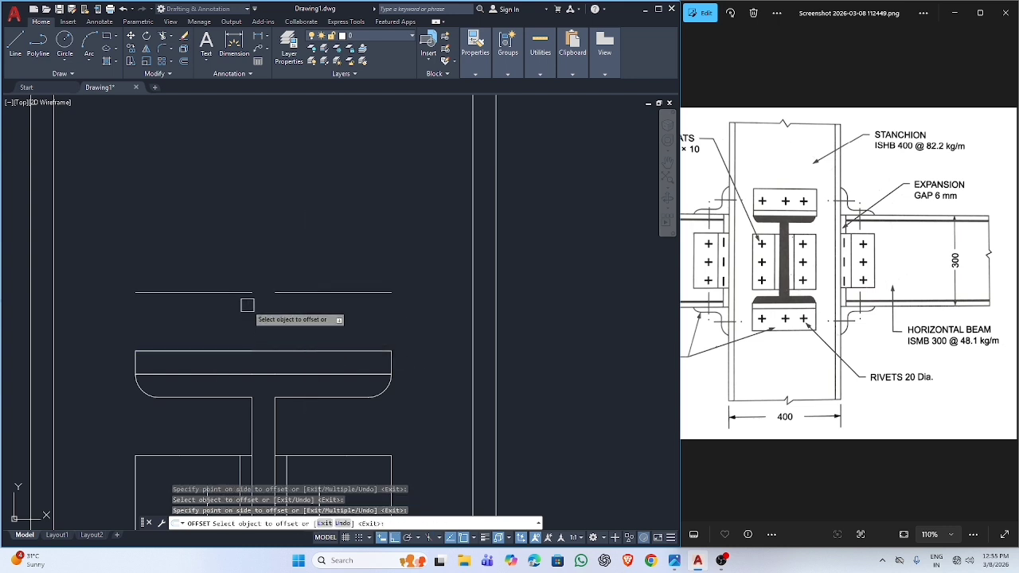
Step: Draw vertical lines closing both ends between the uppermost offset line and the strip above the beam's upper flange
{"action": "key", "text": "Escape"}
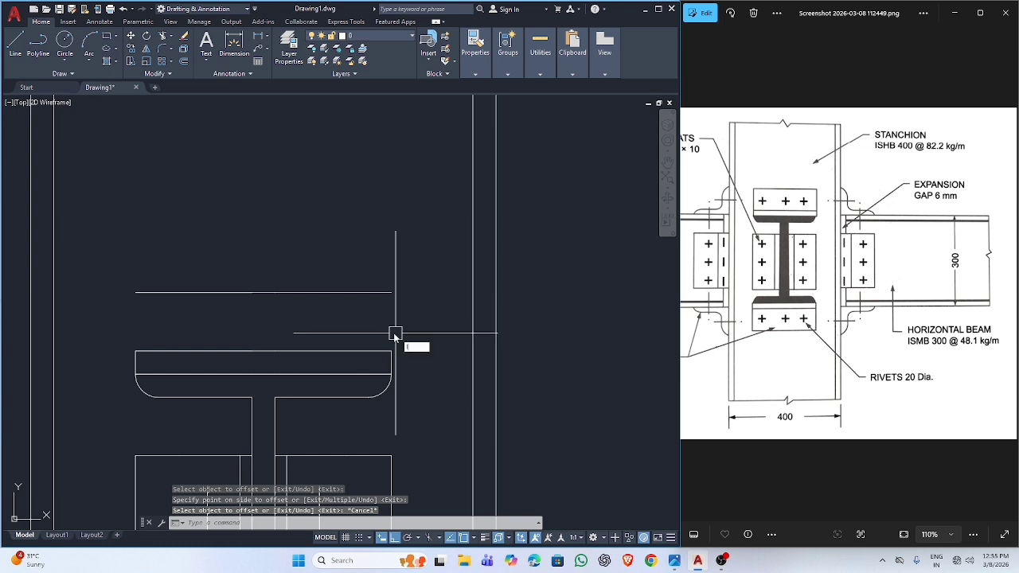
{"action": "type", "text": "l"}
{"action": "key", "text": "Return"}
{"action": "left_click", "coordinate": [391, 292]}
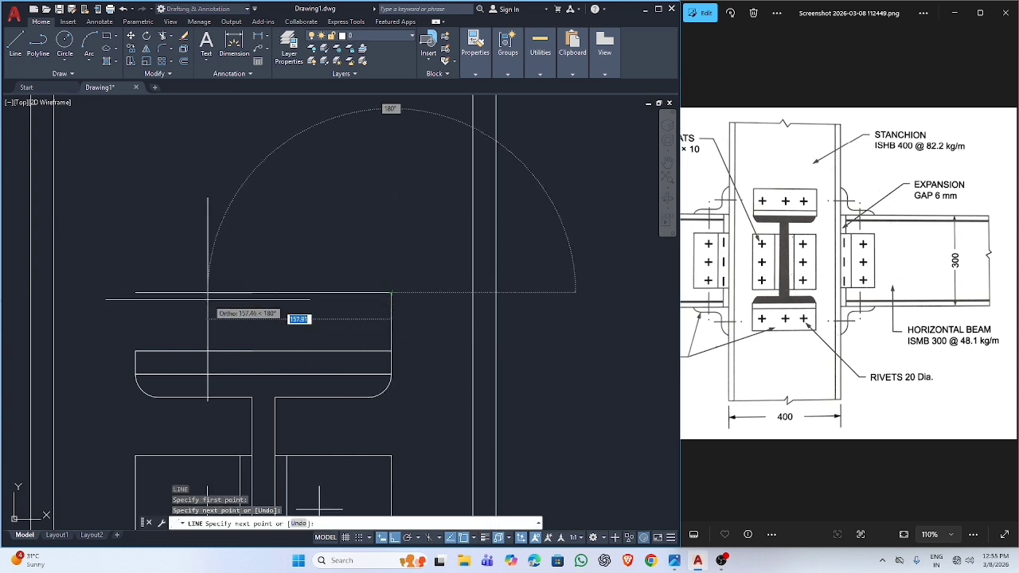
{"action": "key", "text": "Escape"}
{"action": "key", "text": "Return"}
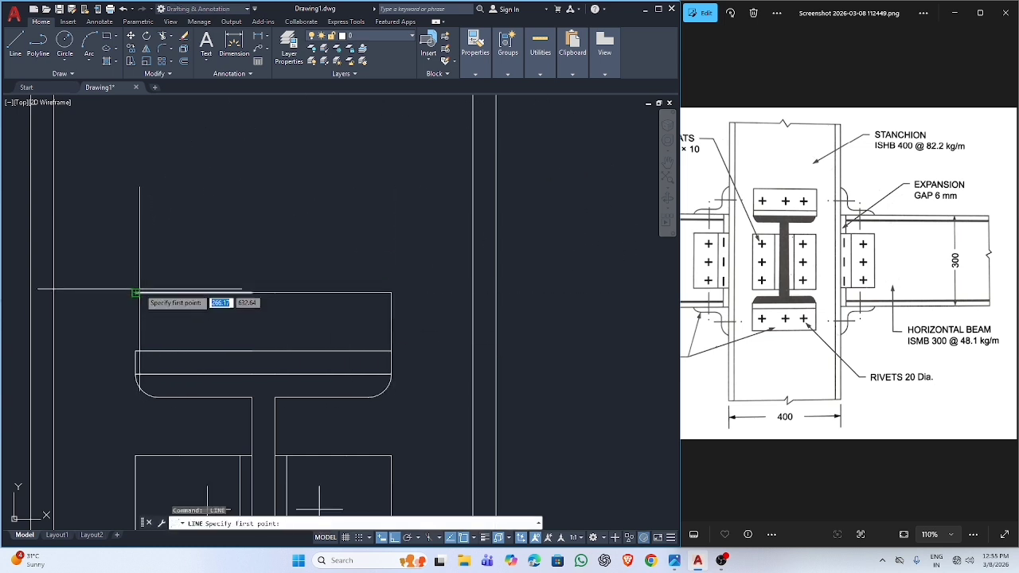
{"action": "left_click", "coordinate": [136, 350]}
{"action": "type", "text": "100"}
{"action": "key", "text": "Return"}
{"action": "key", "text": "Escape"}
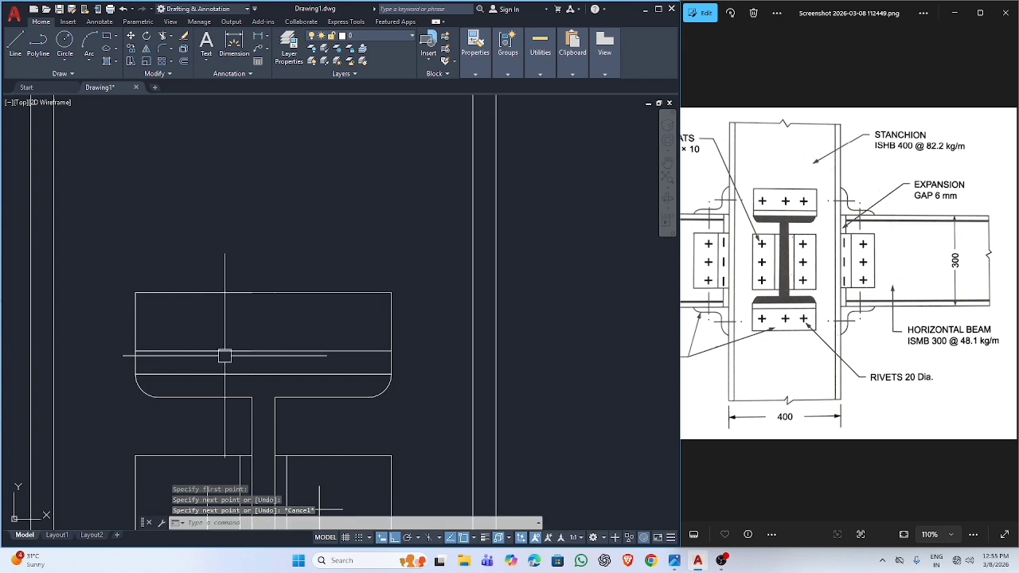
Step: Erase the line segments forming the top edge of the 20-deep strip above the upper flange
{"action": "left_click", "coordinate": [223, 351]}
{"action": "mouse_move", "coordinate": [251, 351]}
{"action": "left_click", "coordinate": [297, 350]}
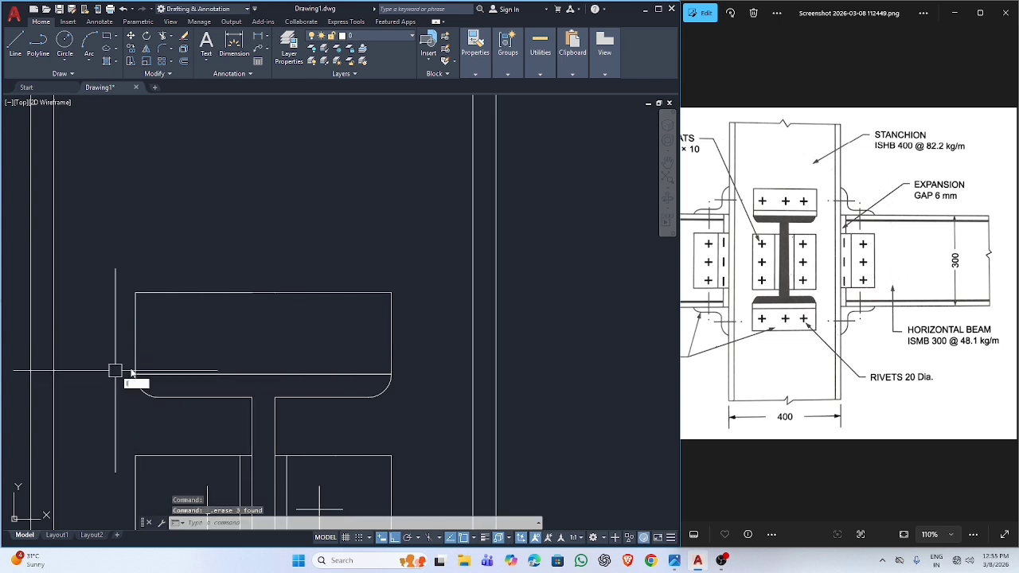
Step: Draw a line 10 up from the upper flange's left corner and continue it horizontally to the cleat's right edge
{"action": "type", "text": "l"}
{"action": "key", "text": "Return"}
{"action": "key", "text": "Escape"}
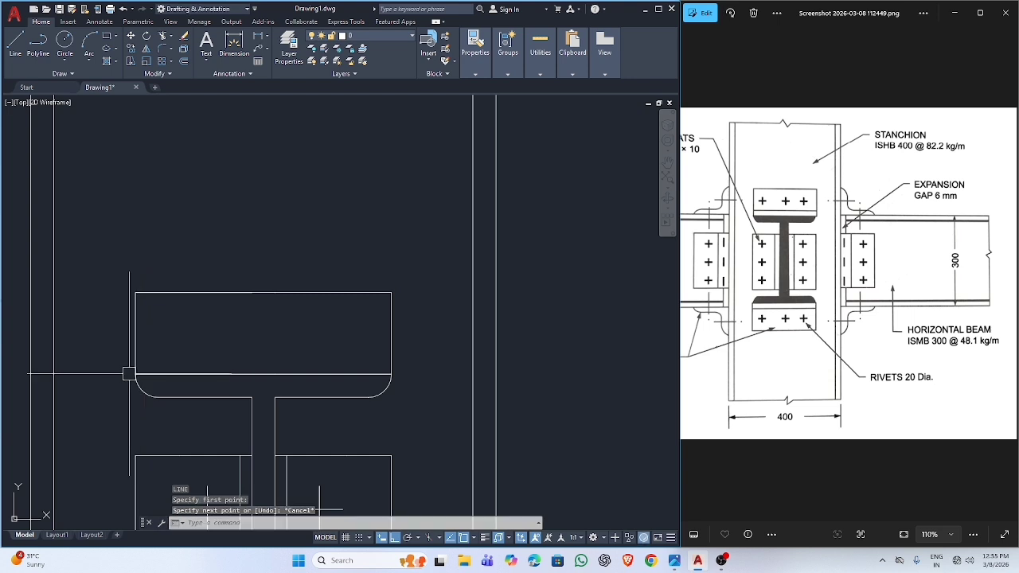
{"action": "key", "text": "Return"}
{"action": "left_click", "coordinate": [136, 373]}
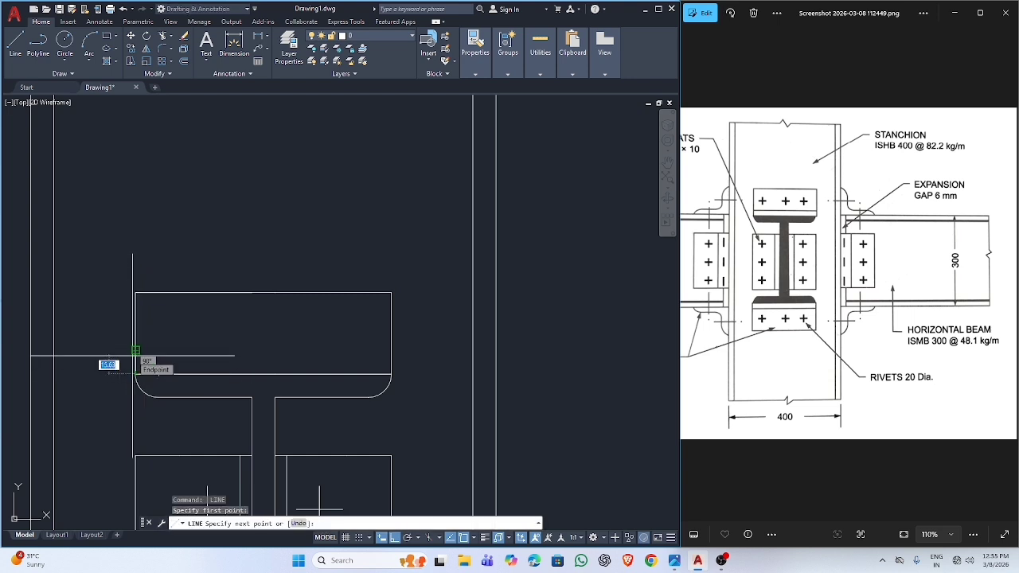
{"action": "left_click", "coordinate": [390, 362]}
{"action": "key", "text": "Return"}
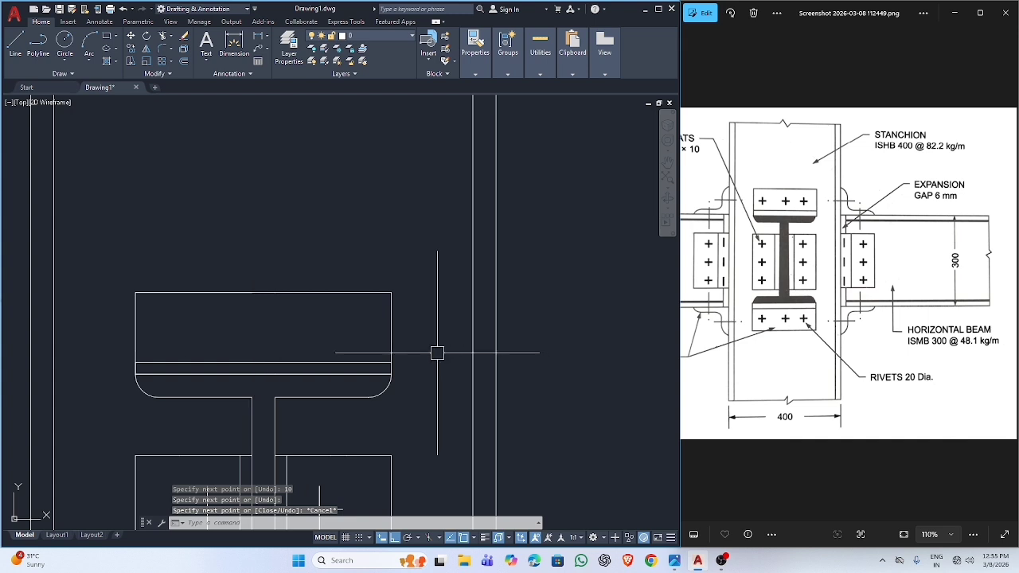
Step: Draw a vertical line from the midpoint of the cleat's inner thickness line up to its top edge
{"action": "key", "text": "Return"}
{"action": "left_click", "coordinate": [263, 362]}
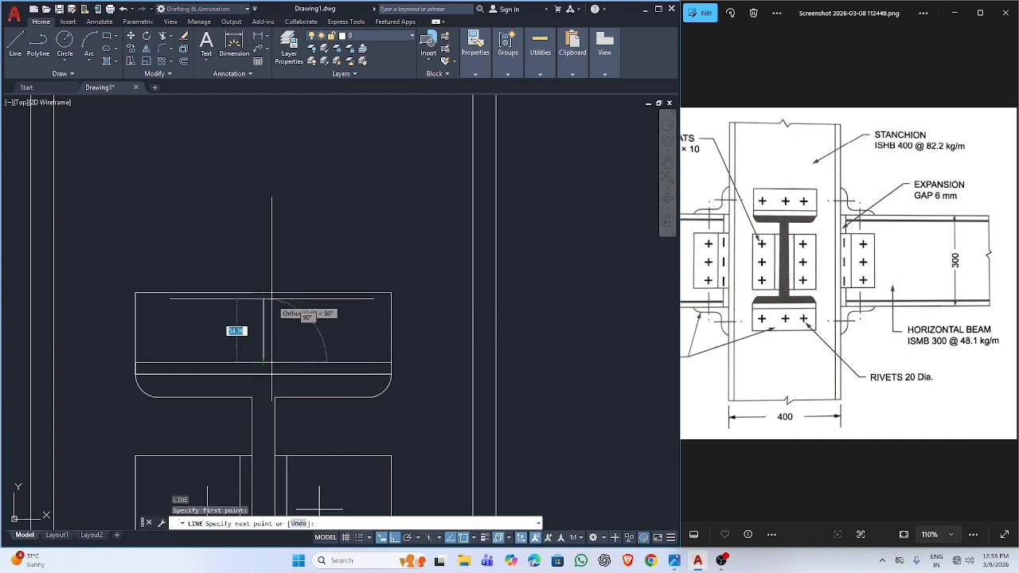
{"action": "left_click", "coordinate": [263, 293]}
{"action": "key", "text": "Return"}
{"action": "key", "text": "Return"}
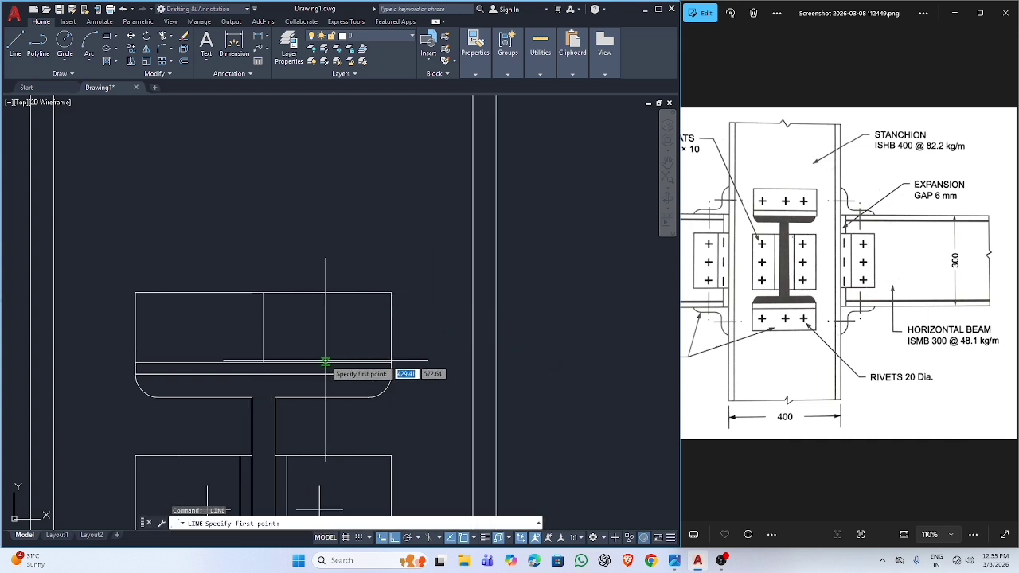
{"action": "key", "text": "Escape"}
Step: Trim away the left half of the upper cleat's inner thickness line up to the vertical centre line
{"action": "type", "text": "treedepth"}
{"action": "key", "text": "Return"}
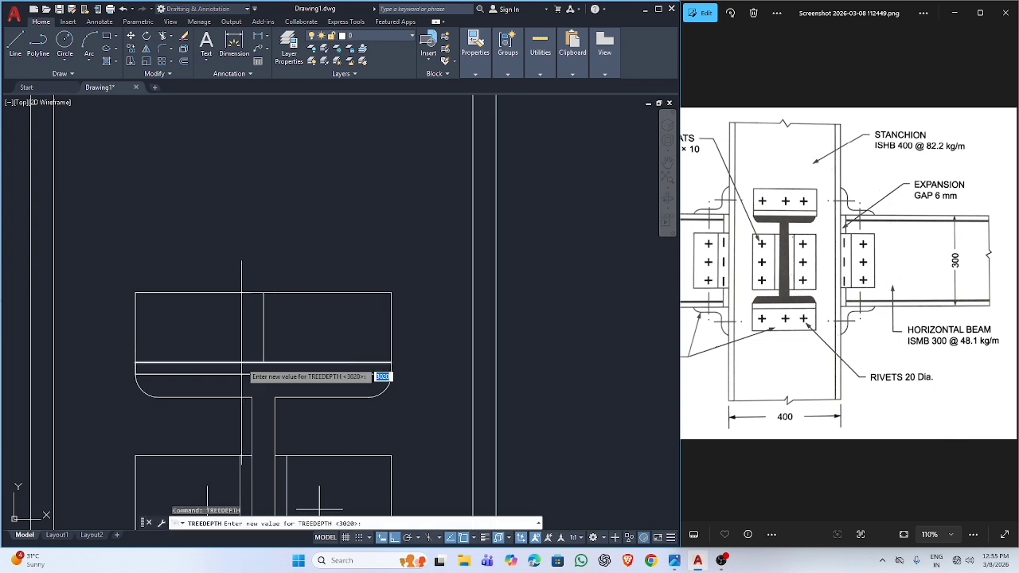
{"action": "key", "text": "Escape"}
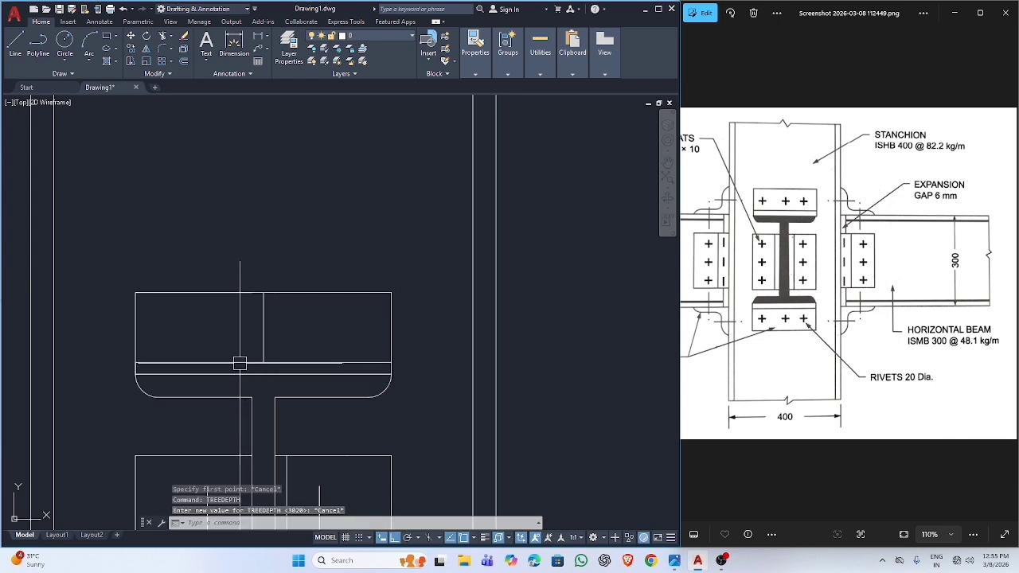
{"action": "key", "text": "Return"}
{"action": "key", "text": "Escape"}
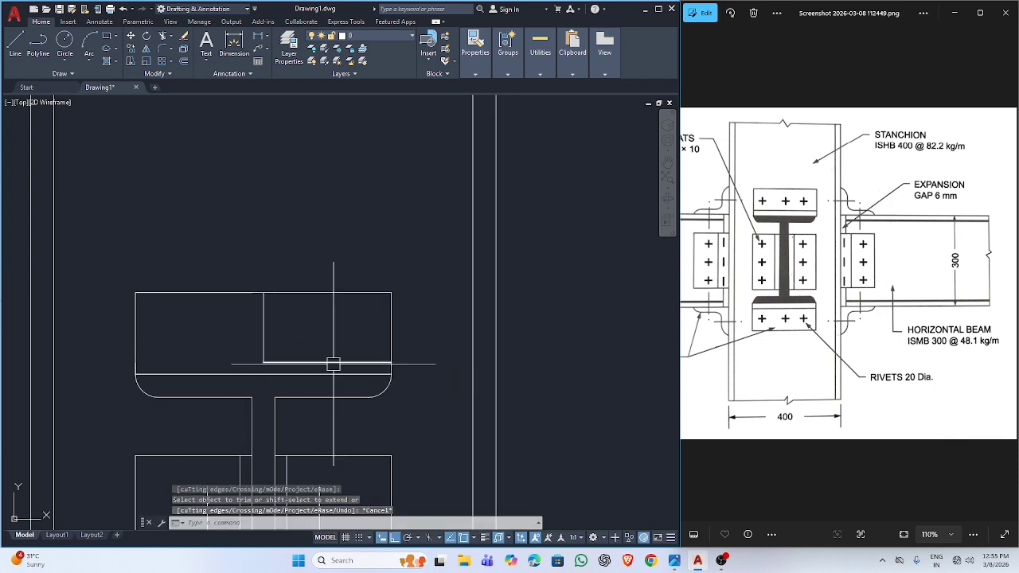
Step: Draw a vertical line from the midpoint of the remaining right half of the thickness line to the cleat's top edge
{"action": "type", "text": "l"}
{"action": "key", "text": "Return"}
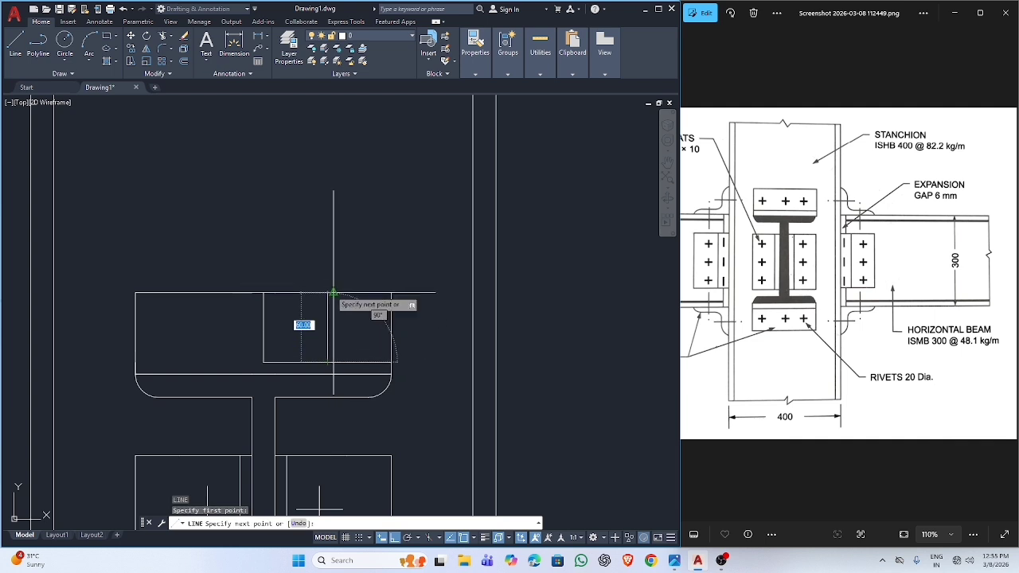
{"action": "key", "text": "Escape"}
Step: Redraw the left half of the thickness line and draw a vertical line from its midpoint to the cleat's top edge
{"action": "key", "text": "Return"}
{"action": "left_click", "coordinate": [264, 362]}
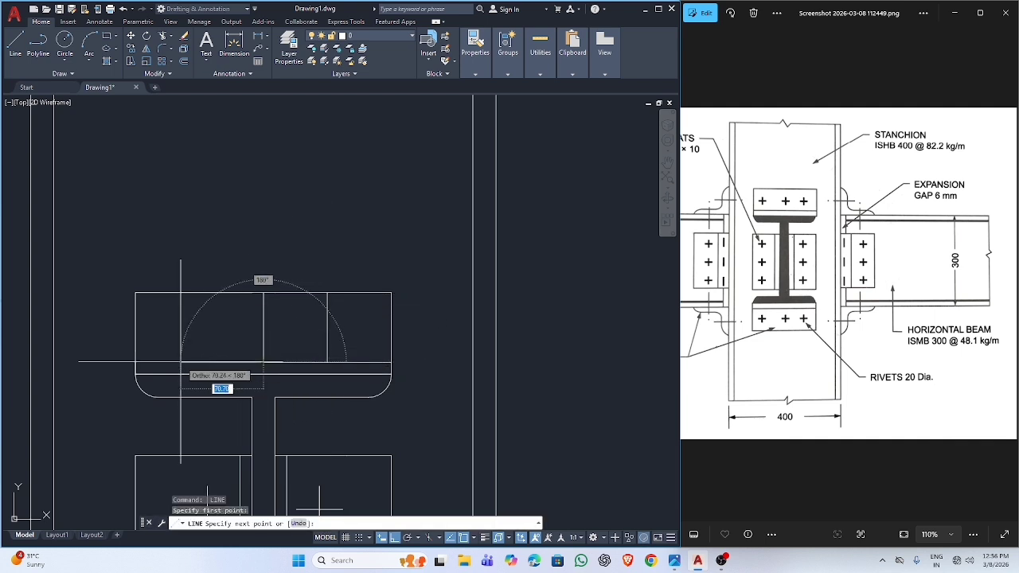
{"action": "left_click", "coordinate": [136, 362]}
{"action": "key", "text": "Escape"}
{"action": "key", "text": "Return"}
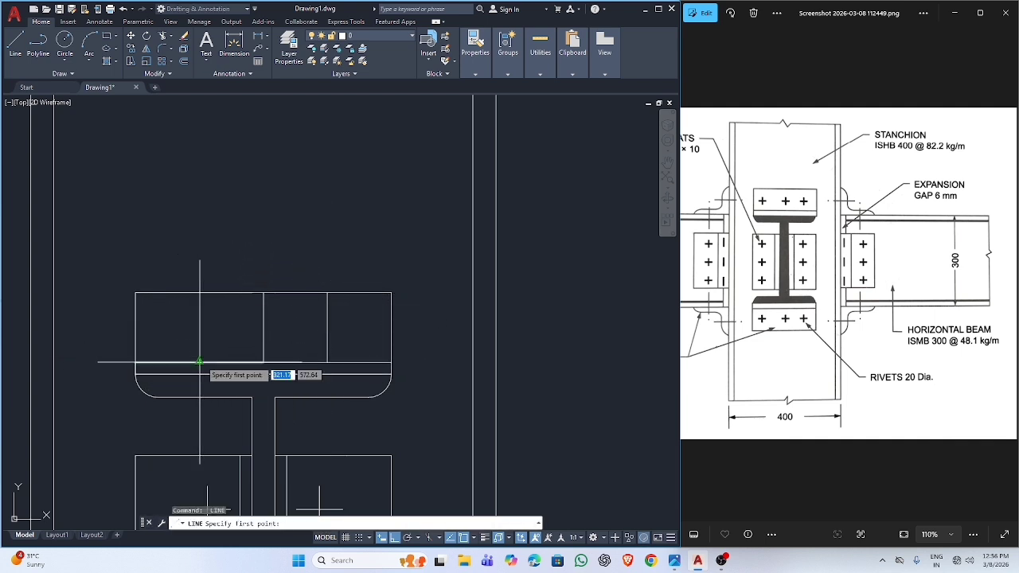
{"action": "left_click", "coordinate": [199, 293]}
{"action": "key", "text": "Escape"}
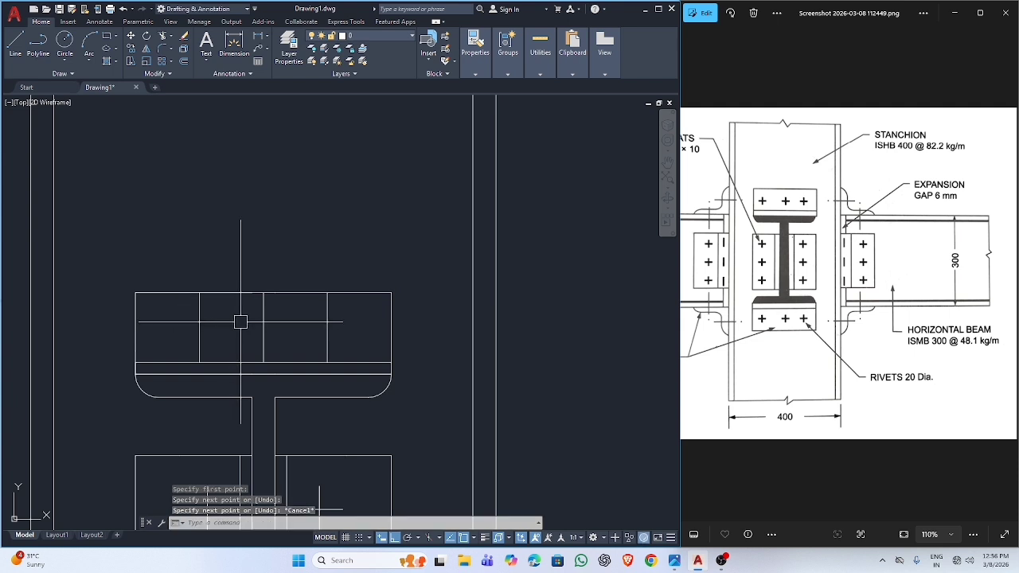
Step: Draw a horizontal line from the midpoint of the upper cleat's right end line across the three vertical rivet lines
{"action": "key", "text": "Return"}
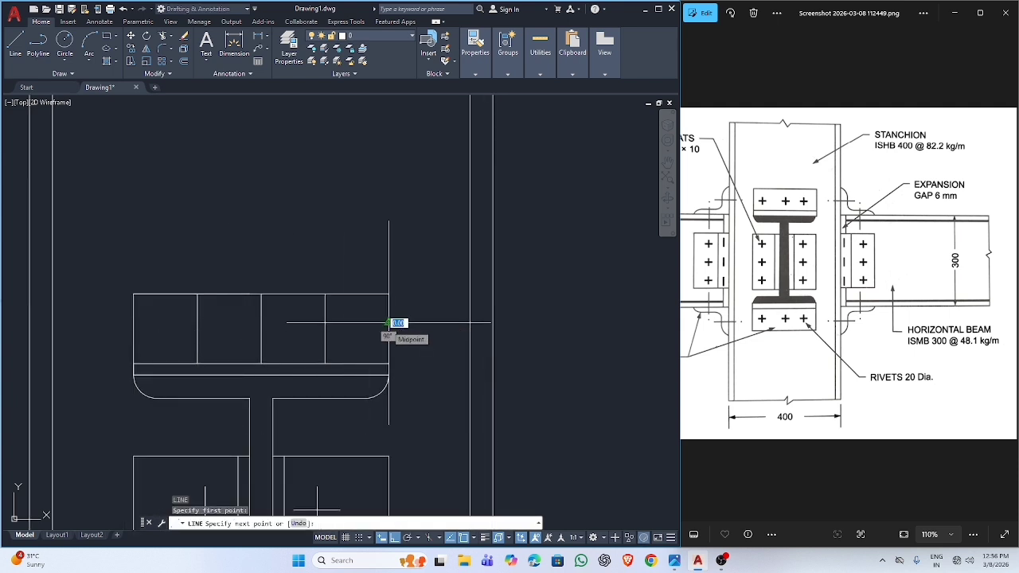
{"action": "left_click", "coordinate": [389, 323]}
{"action": "key", "text": "Escape"}
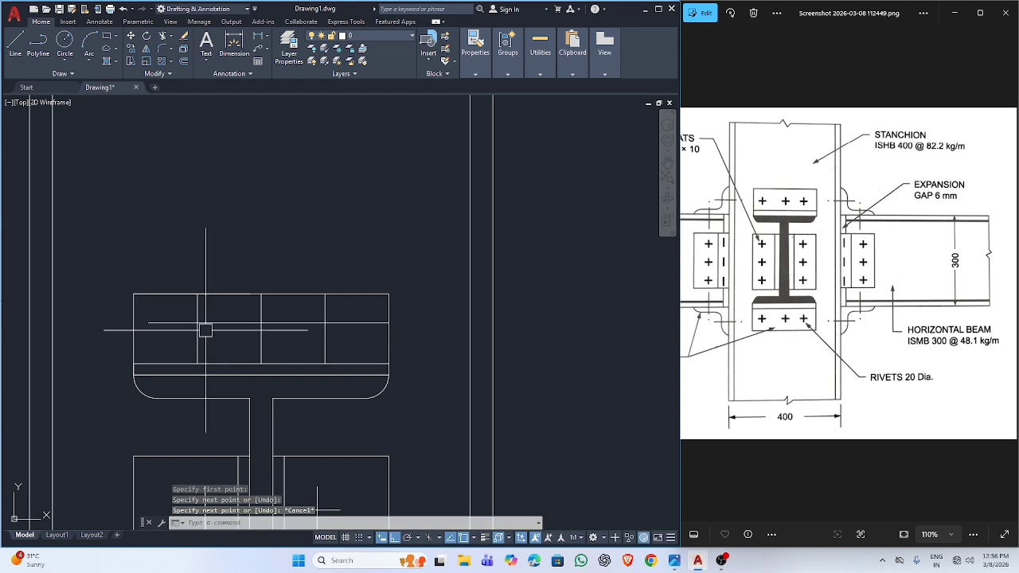
Step: Draw a circle of diameter 20 centred where the leftmost vertical rivet line crosses the upper cleat's horizontal rivet line
{"action": "scroll", "coordinate": [205, 329], "scroll_direction": "up", "scroll_amount": 3}
{"action": "scroll", "coordinate": [205, 332], "scroll_direction": "down", "scroll_amount": 5}
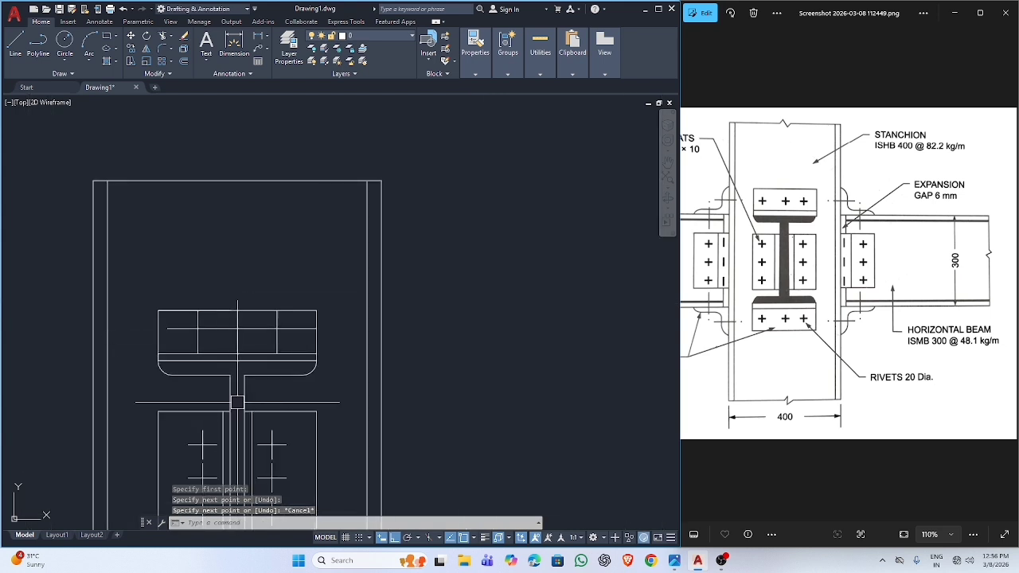
{"action": "scroll", "coordinate": [236, 402], "scroll_direction": "down", "scroll_amount": 2}
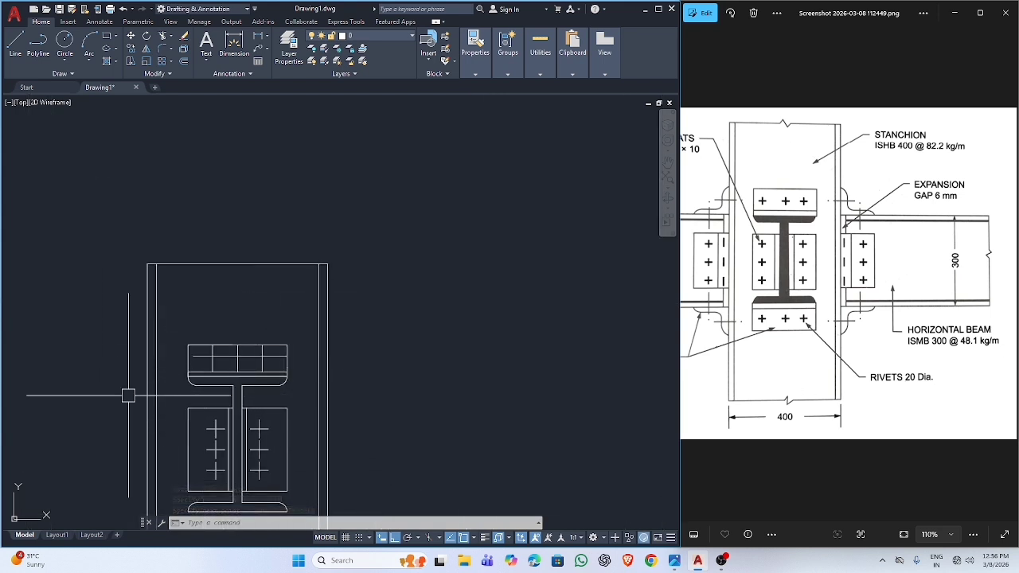
{"action": "scroll", "coordinate": [268, 441], "scroll_direction": "up", "scroll_amount": 4}
{"action": "scroll", "coordinate": [165, 239], "scroll_direction": "up", "scroll_amount": 6}
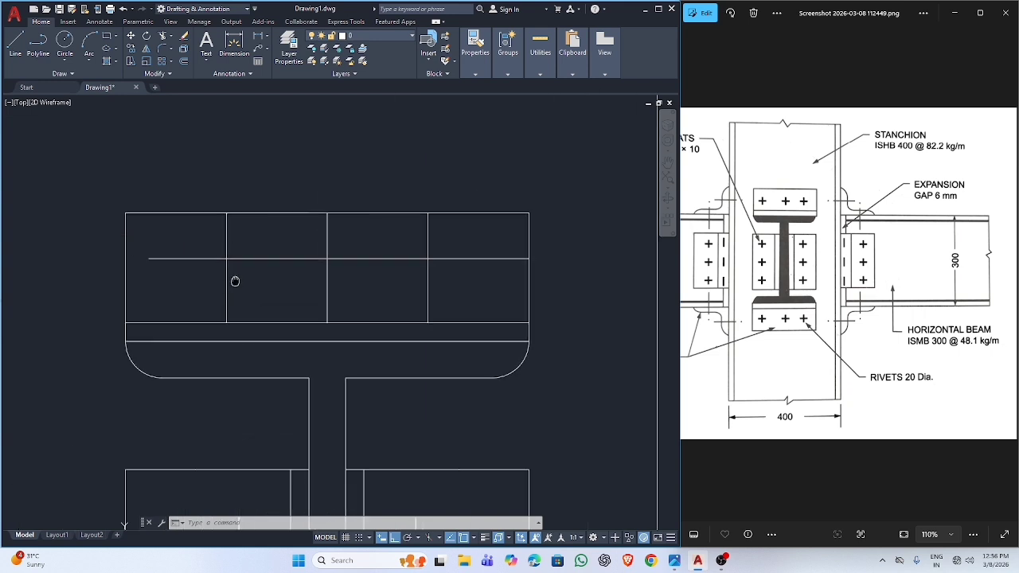
{"action": "left_click", "coordinate": [66, 56]}
{"action": "left_click", "coordinate": [80, 103]}
{"action": "left_click", "coordinate": [212, 253]}
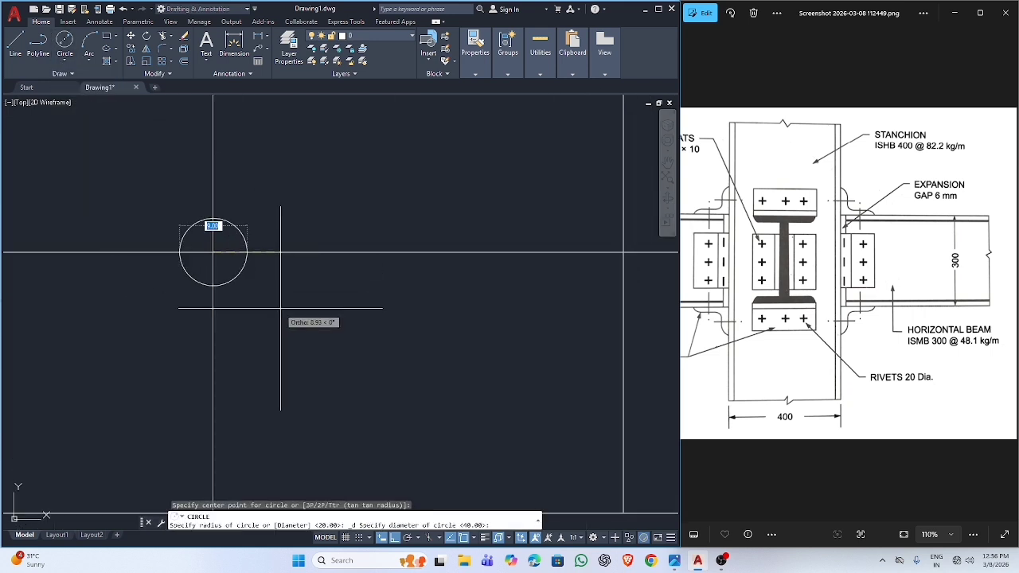
{"action": "key", "text": "Return"}
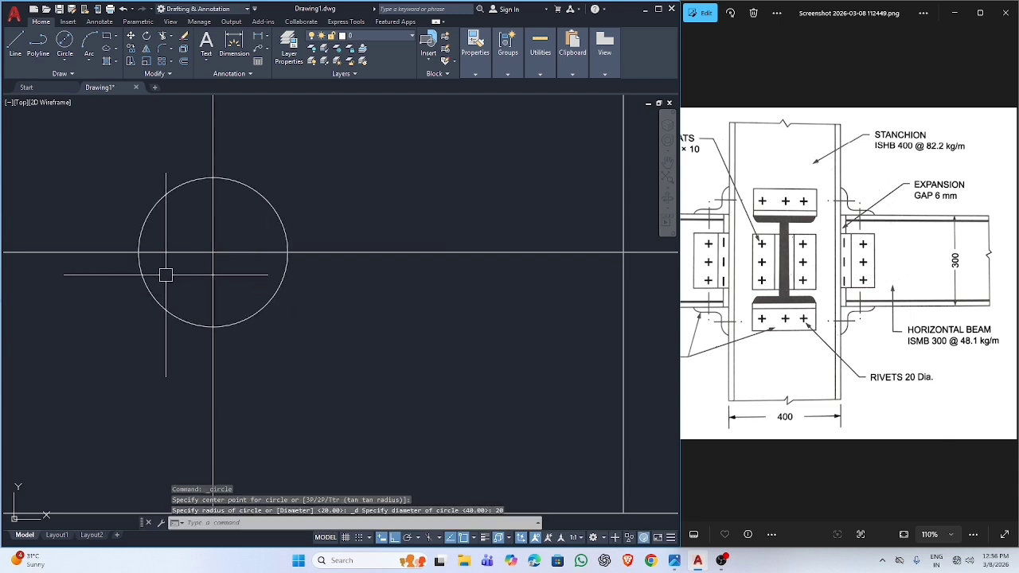
Step: Copy the rivet circle from its centre to the middle and right rivet line intersections of the upper cleat
{"action": "left_click", "coordinate": [250, 303]}
{"action": "type", "text": "co"}
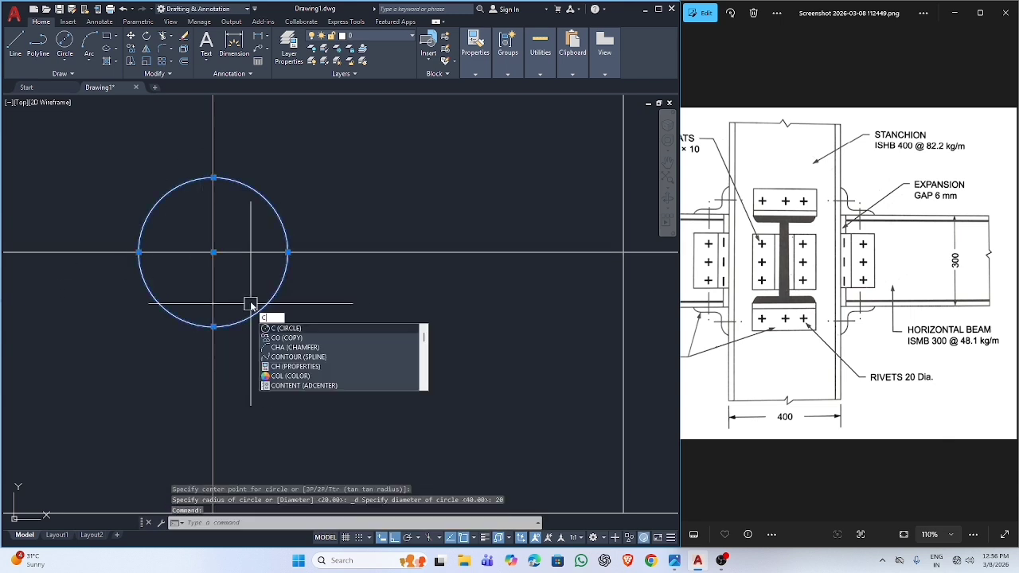
{"action": "key", "text": "Return"}
{"action": "left_click", "coordinate": [212, 253]}
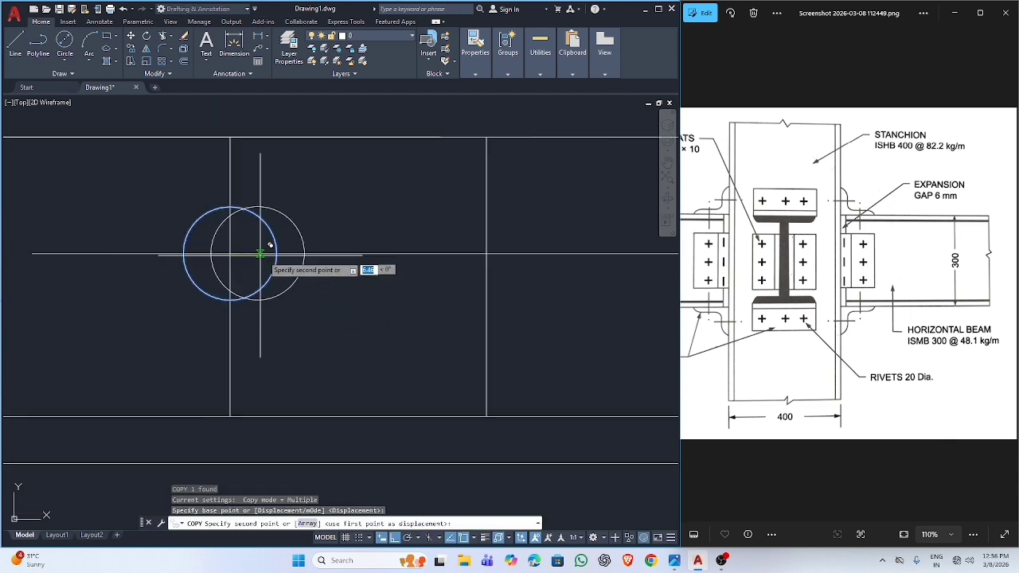
{"action": "scroll", "coordinate": [268, 246], "scroll_direction": "down", "scroll_amount": 3}
{"action": "scroll", "coordinate": [346, 245], "scroll_direction": "up", "scroll_amount": 2}
{"action": "left_click", "coordinate": [333, 220]}
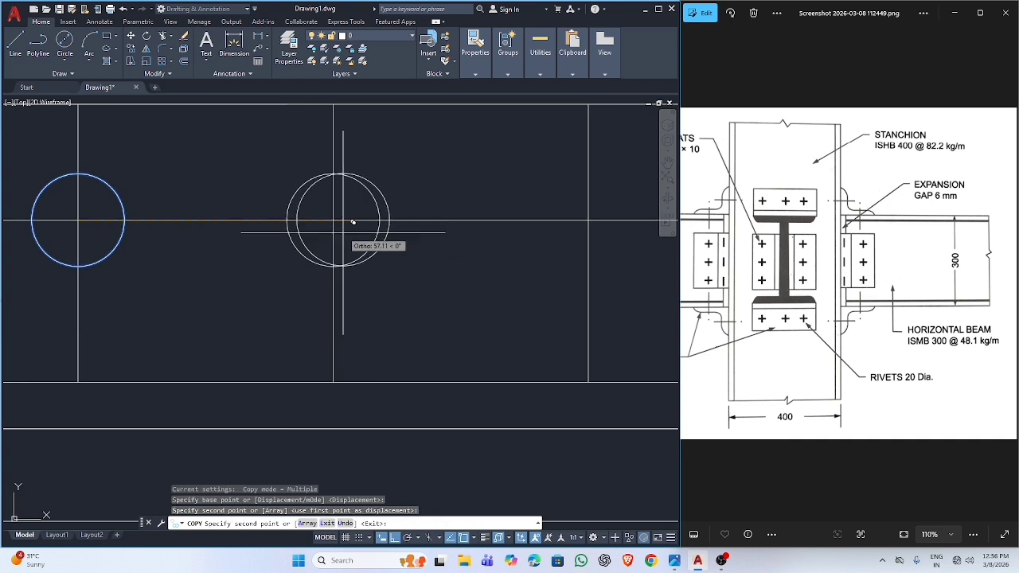
{"action": "scroll", "coordinate": [591, 254], "scroll_direction": "down", "scroll_amount": 3}
{"action": "scroll", "coordinate": [557, 239], "scroll_direction": "up", "scroll_amount": 4}
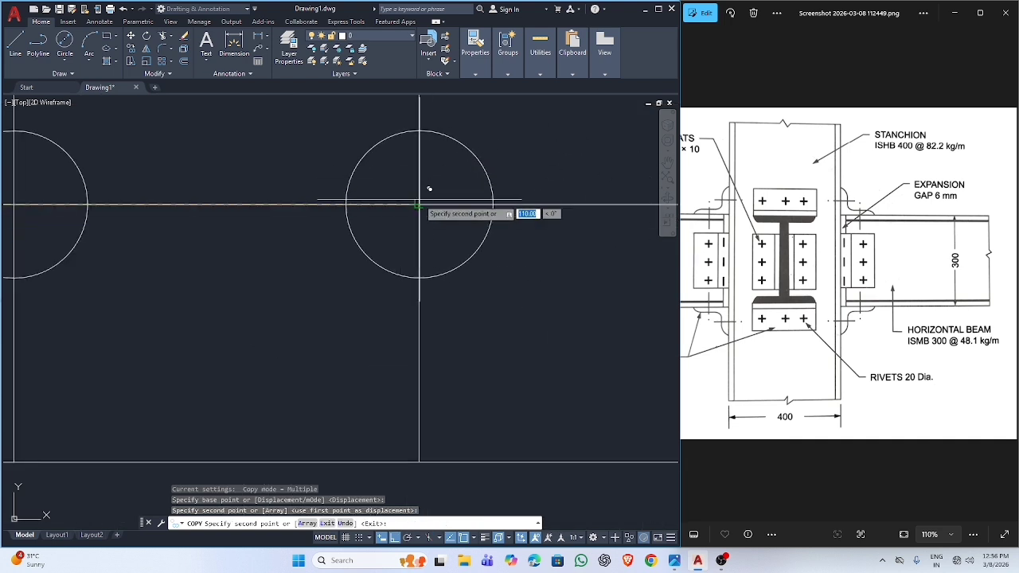
{"action": "key", "text": "Escape"}
Step: Trim the upper cleat's rivet lines outside the three circles and remove the circles, leaving three rivet crosses
{"action": "scroll", "coordinate": [398, 232], "scroll_direction": "down", "scroll_amount": 5}
{"action": "scroll", "coordinate": [398, 232], "scroll_direction": "up", "scroll_amount": 6}
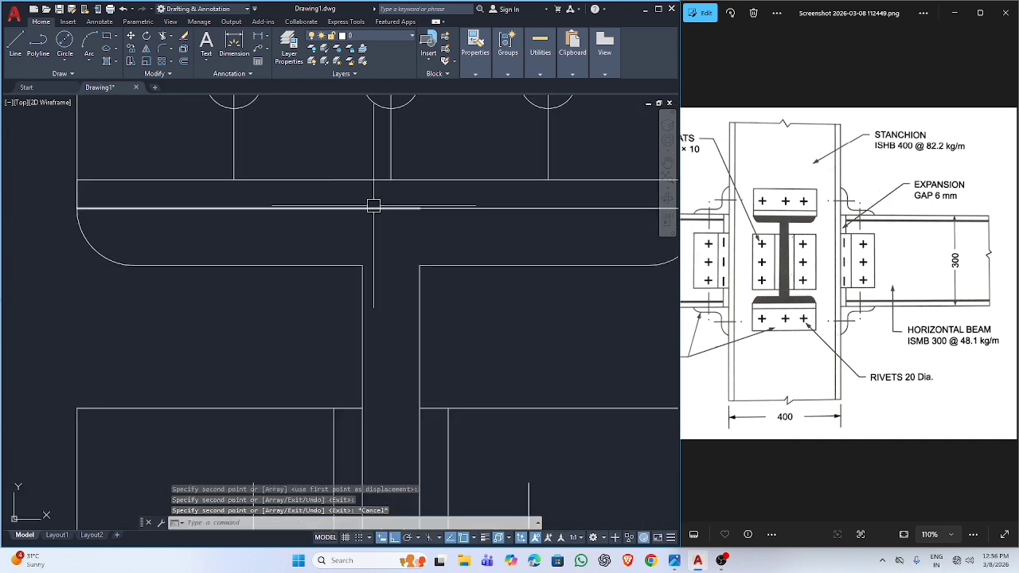
{"action": "scroll", "coordinate": [370, 205], "scroll_direction": "down", "scroll_amount": 5}
{"action": "scroll", "coordinate": [370, 270], "scroll_direction": "up", "scroll_amount": 1}
{"action": "type", "text": "tr"}
{"action": "key", "text": "Return"}
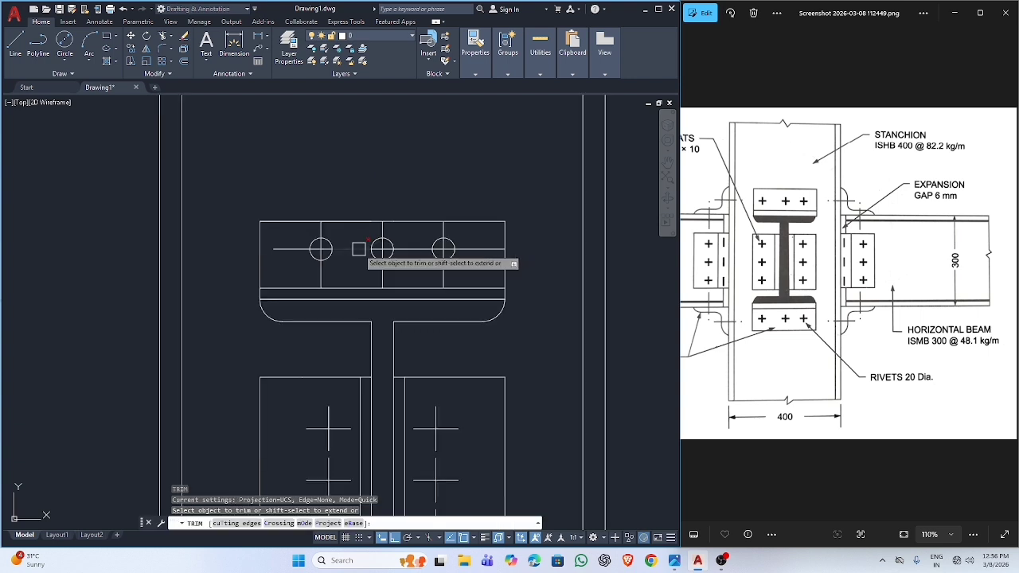
{"action": "scroll", "coordinate": [359, 253], "scroll_direction": "up", "scroll_amount": 6}
{"action": "mouse_move", "coordinate": [253, 305]}
{"action": "left_mouse_down"}
{"action": "mouse_move", "coordinate": [281, 298]}
{"action": "mouse_move", "coordinate": [198, 230]}
{"action": "mouse_move", "coordinate": [192, 253]}
{"action": "mouse_move", "coordinate": [222, 184]}
{"action": "mouse_move", "coordinate": [305, 198]}
{"action": "mouse_move", "coordinate": [420, 193]}
{"action": "mouse_move", "coordinate": [480, 246]}
{"action": "left_mouse_up"}
{"action": "mouse_move", "coordinate": [566, 214]}
{"action": "left_mouse_down"}
{"action": "mouse_move", "coordinate": [586, 302]}
{"action": "mouse_move", "coordinate": [596, 278]}
{"action": "mouse_move", "coordinate": [569, 236]}
{"action": "mouse_move", "coordinate": [582, 228]}
{"action": "left_mouse_up"}
{"action": "mouse_move", "coordinate": [433, 262]}
{"action": "left_mouse_down"}
{"action": "mouse_move", "coordinate": [427, 228]}
{"action": "mouse_move", "coordinate": [398, 250]}
{"action": "left_mouse_up"}
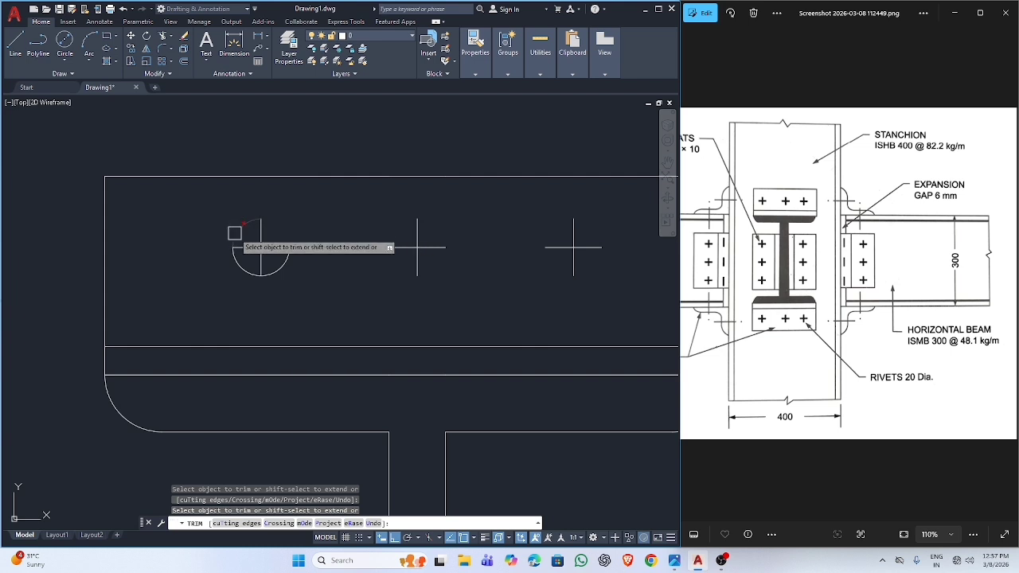
{"action": "mouse_move", "coordinate": [235, 234]}
{"action": "left_mouse_down"}
{"action": "mouse_move", "coordinate": [241, 264]}
{"action": "mouse_move", "coordinate": [278, 265]}
{"action": "left_mouse_up"}
{"action": "scroll", "coordinate": [336, 288], "scroll_direction": "down", "scroll_amount": 4}
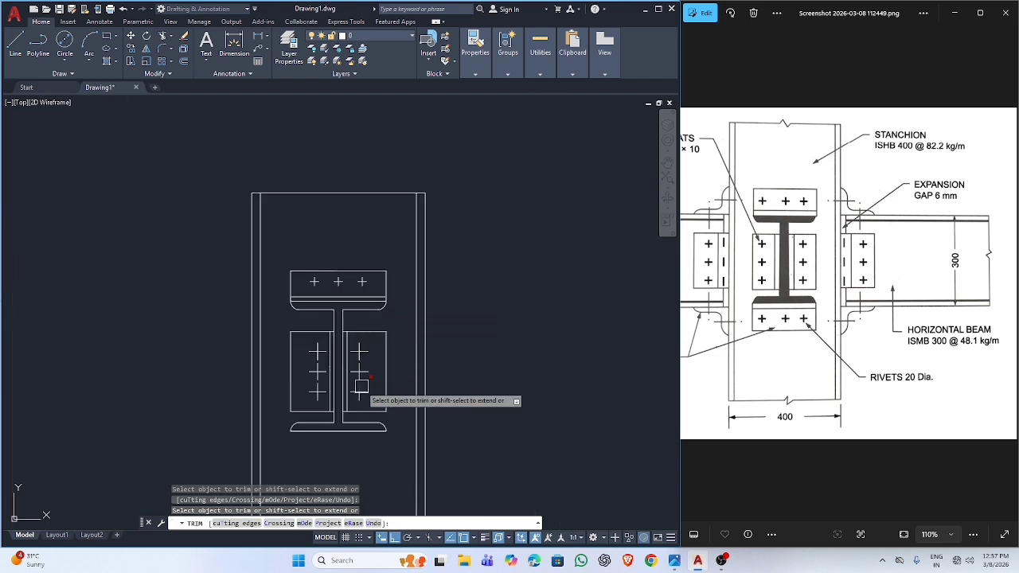
{"action": "scroll", "coordinate": [360, 388], "scroll_direction": "up", "scroll_amount": 4}
{"action": "key", "text": "Escape"}
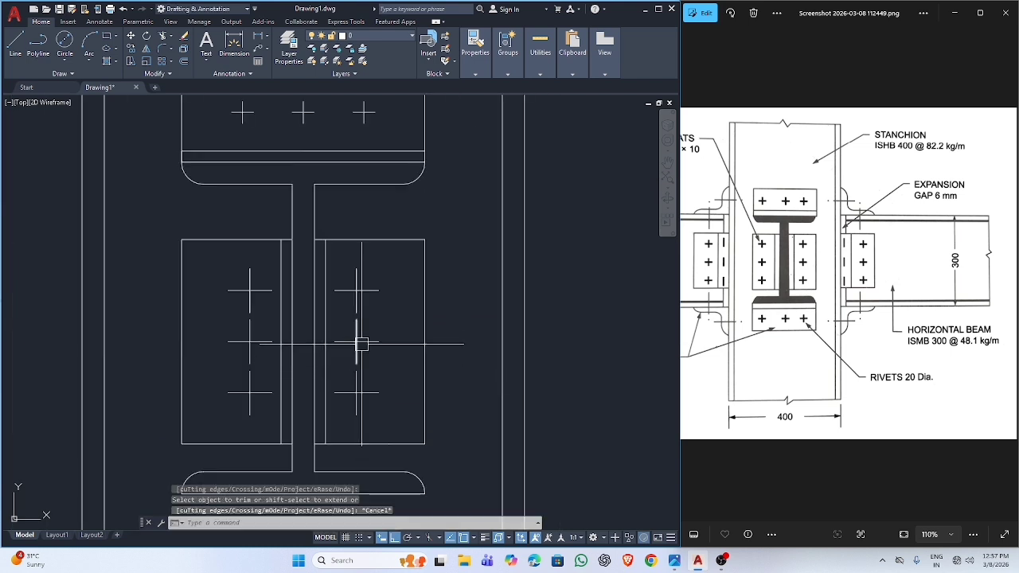
Step: Draw a circle of diameter 20 centred on the top rivet line intersection of the right web cleat
{"action": "left_click", "coordinate": [338, 259]}
{"action": "key", "text": "Escape"}
{"action": "scroll", "coordinate": [364, 306], "scroll_direction": "up", "scroll_amount": 5}
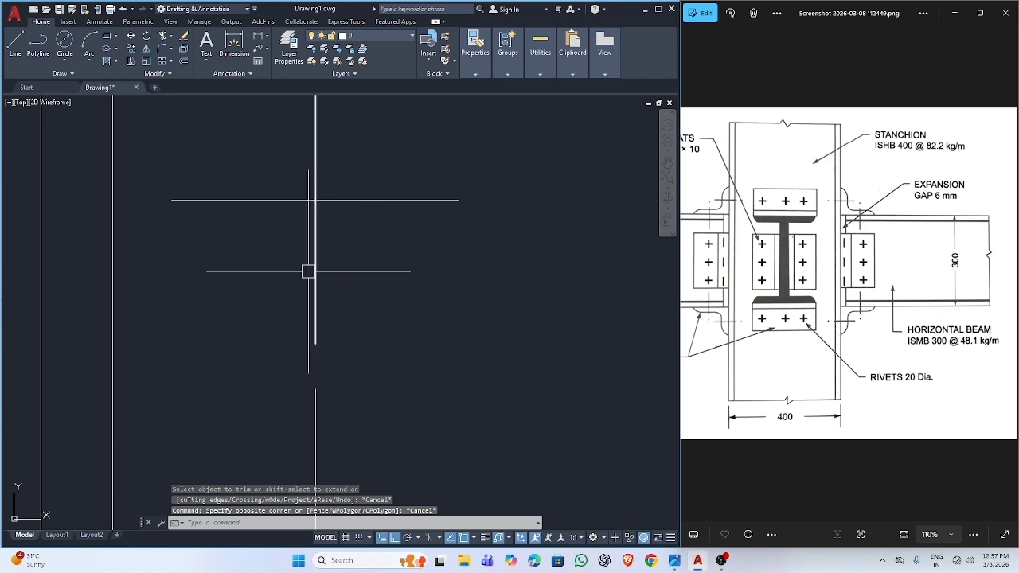
{"action": "type", "text": "c"}
{"action": "key", "text": "Return"}
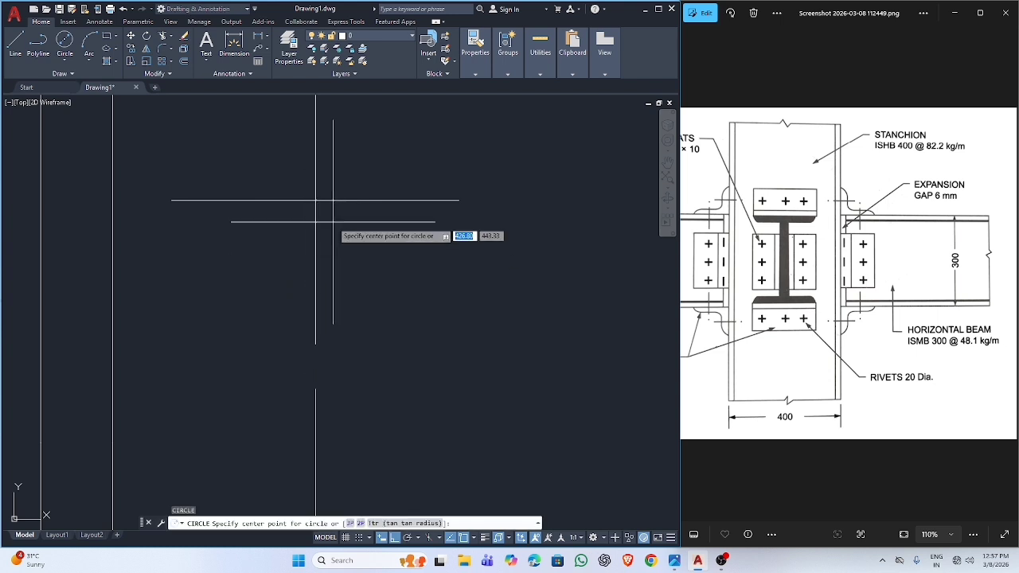
{"action": "left_click", "coordinate": [66, 53]}
{"action": "left_click", "coordinate": [315, 200]}
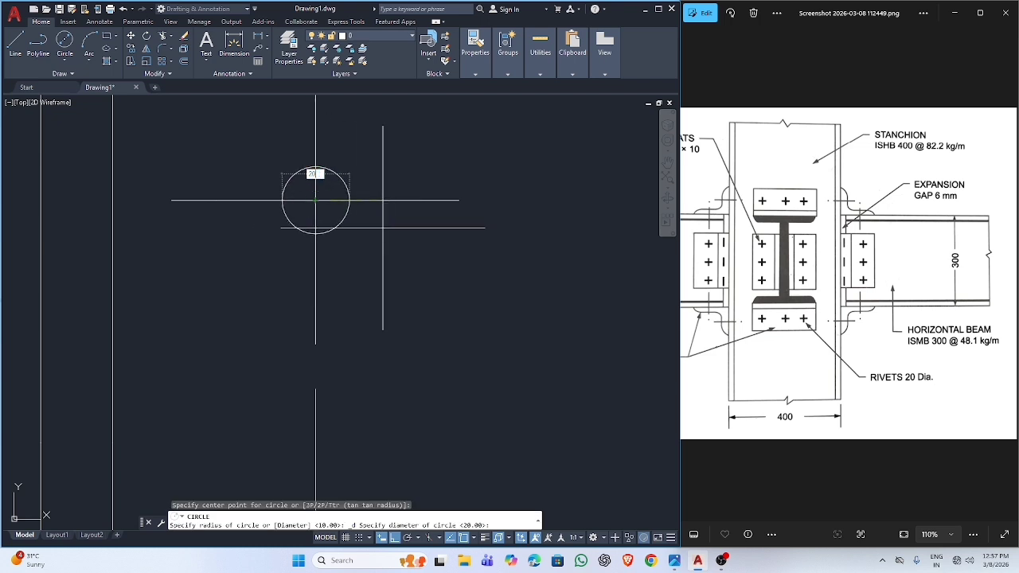
{"action": "type", "text": "20"}
{"action": "key", "text": "Return"}
{"action": "scroll", "coordinate": [314, 234], "scroll_direction": "down", "scroll_amount": 3}
{"action": "key", "text": "Return"}
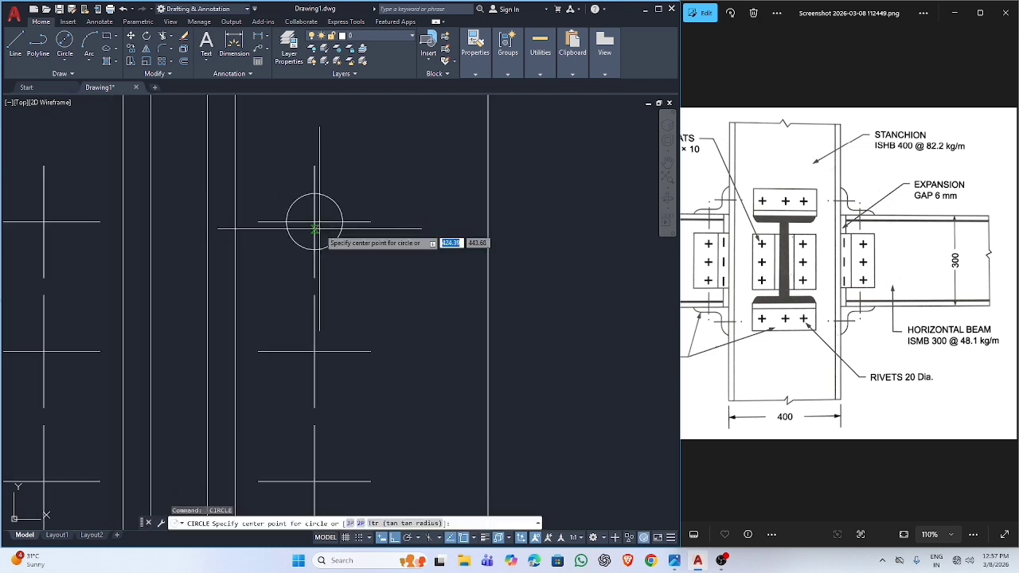
{"action": "left_click", "coordinate": [335, 239]}
{"action": "key", "text": "Escape"}
Step: Copy the rivet circle from its centre to the middle and bottom rivet line intersections of the right web cleat
{"action": "left_click", "coordinate": [335, 238]}
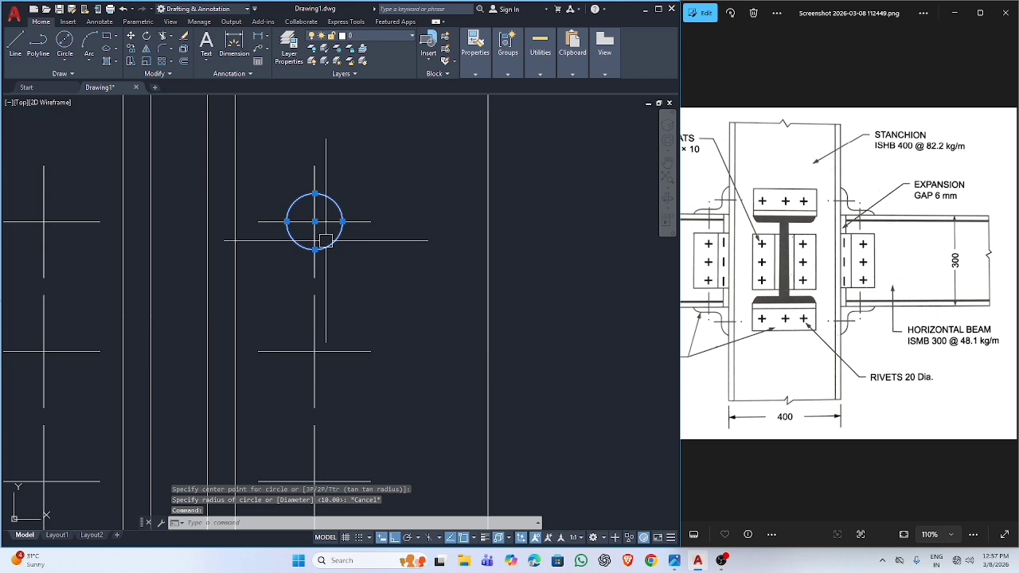
{"action": "type", "text": "o"}
{"action": "key", "text": "Return"}
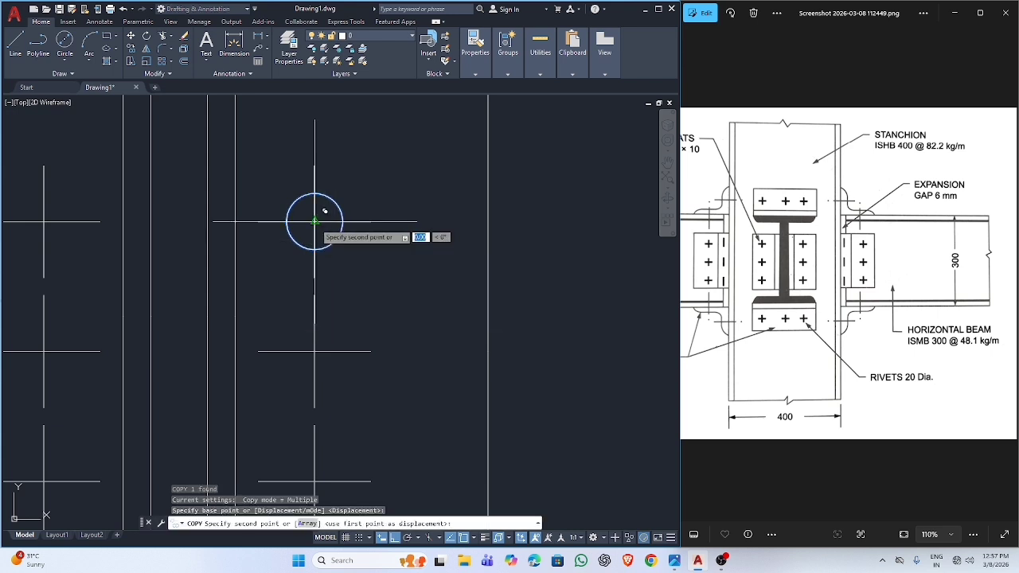
{"action": "left_click", "coordinate": [316, 222]}
{"action": "left_click", "coordinate": [315, 348]}
{"action": "scroll", "coordinate": [326, 358], "scroll_direction": "down", "scroll_amount": 3}
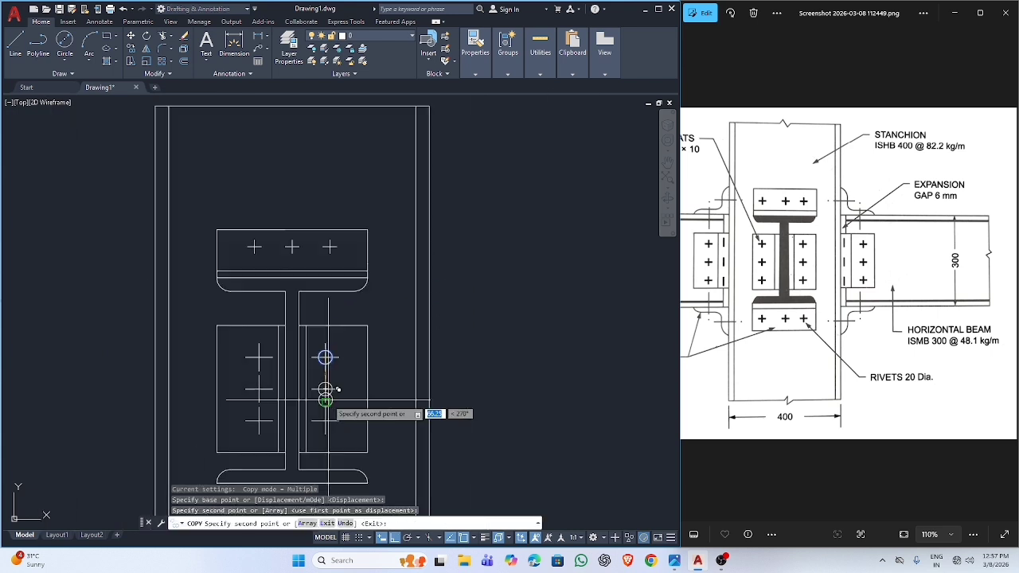
{"action": "scroll", "coordinate": [325, 357], "scroll_direction": "up", "scroll_amount": 5}
{"action": "left_click", "coordinate": [286, 283]}
Step: Copy the same rivet circle to the three rivet line intersections of the left web cleat
{"action": "scroll", "coordinate": [244, 279], "scroll_direction": "down", "scroll_amount": 3}
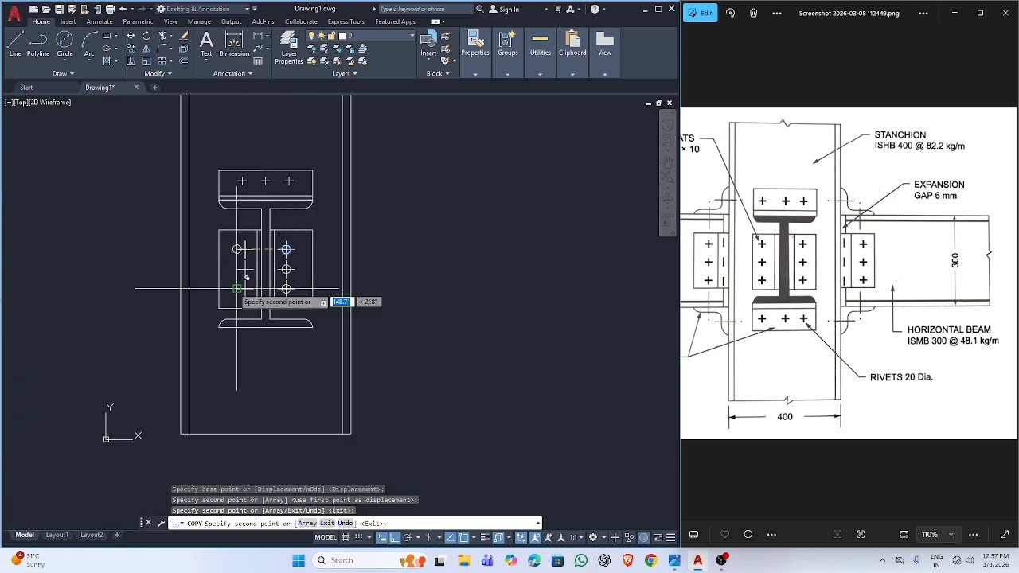
{"action": "scroll", "coordinate": [244, 278], "scroll_direction": "up", "scroll_amount": 5}
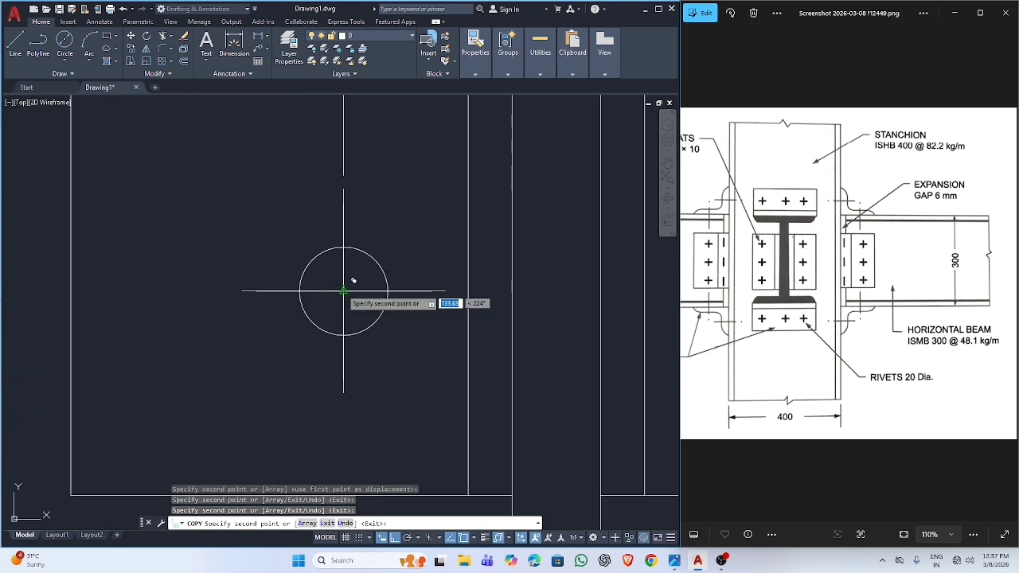
{"action": "left_click", "coordinate": [353, 280]}
{"action": "scroll", "coordinate": [353, 281], "scroll_direction": "down", "scroll_amount": 5}
{"action": "scroll", "coordinate": [362, 258], "scroll_direction": "up", "scroll_amount": 3}
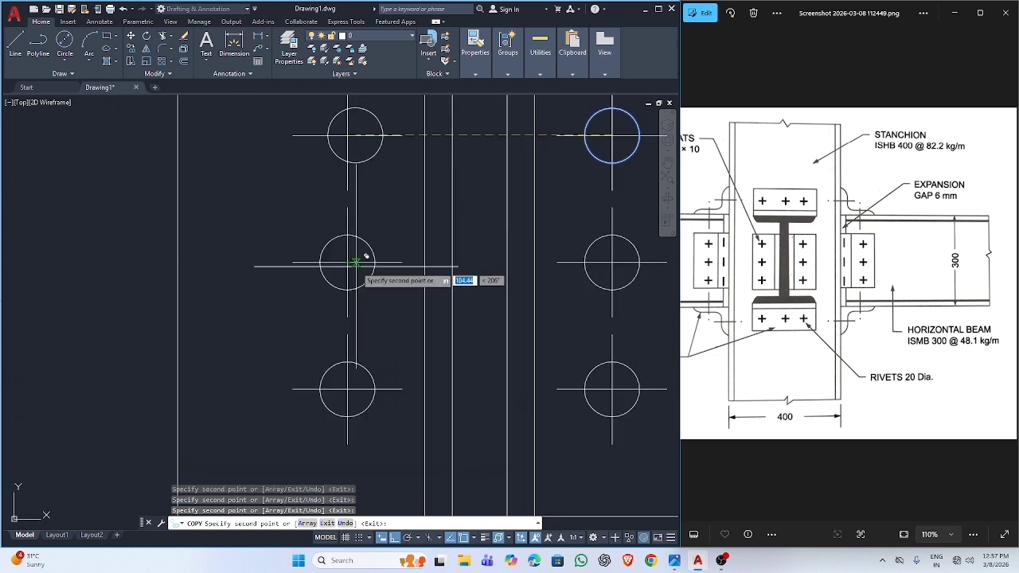
{"action": "key", "text": "Escape"}
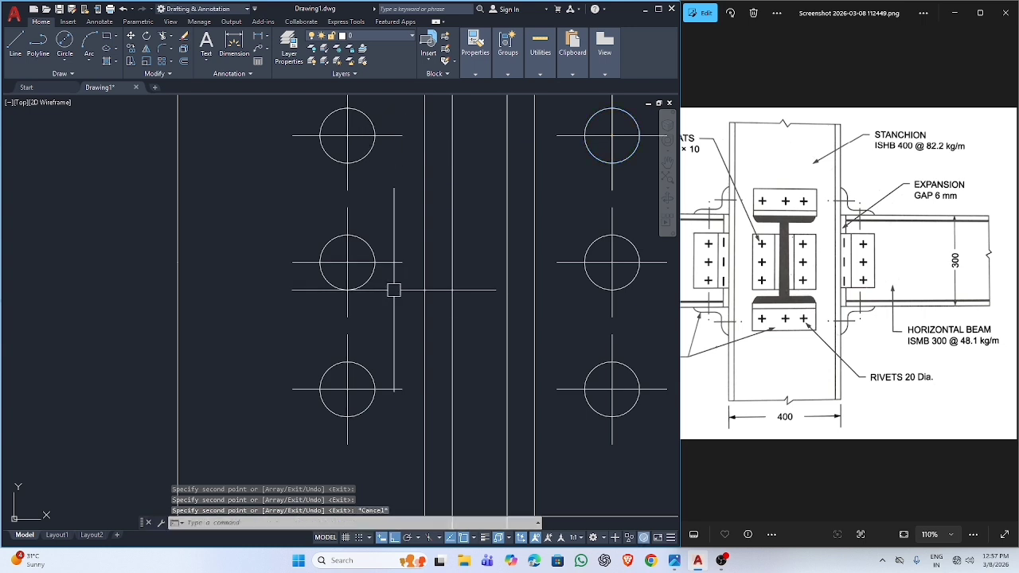
{"action": "key", "text": "Down"}
{"action": "key", "text": "Escape"}
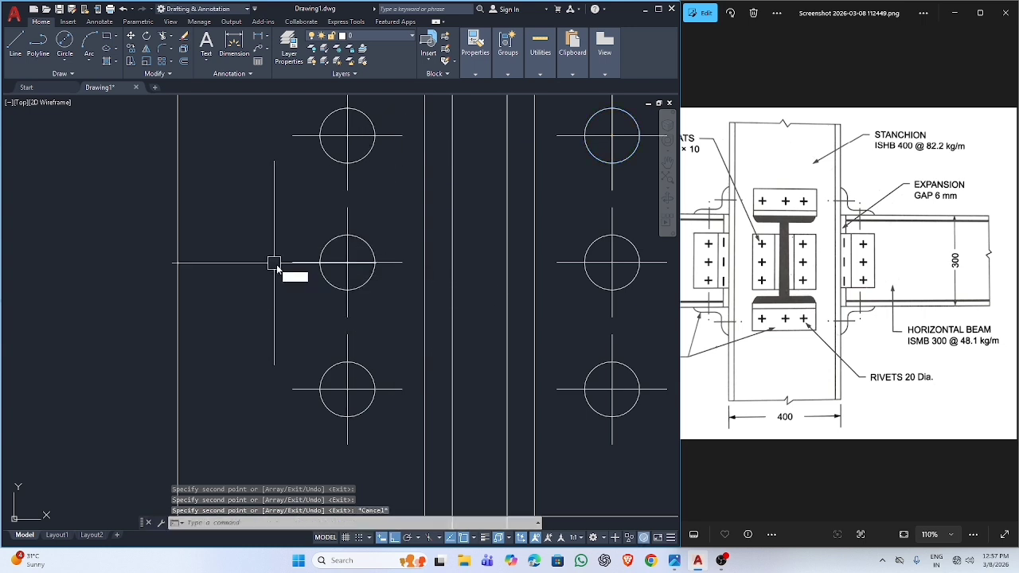
Step: Trim the left web cleat's middle rivet lines at their circle and remove the circle, leaving a cross
{"action": "type", "text": "tr"}
{"action": "key", "text": "Return"}
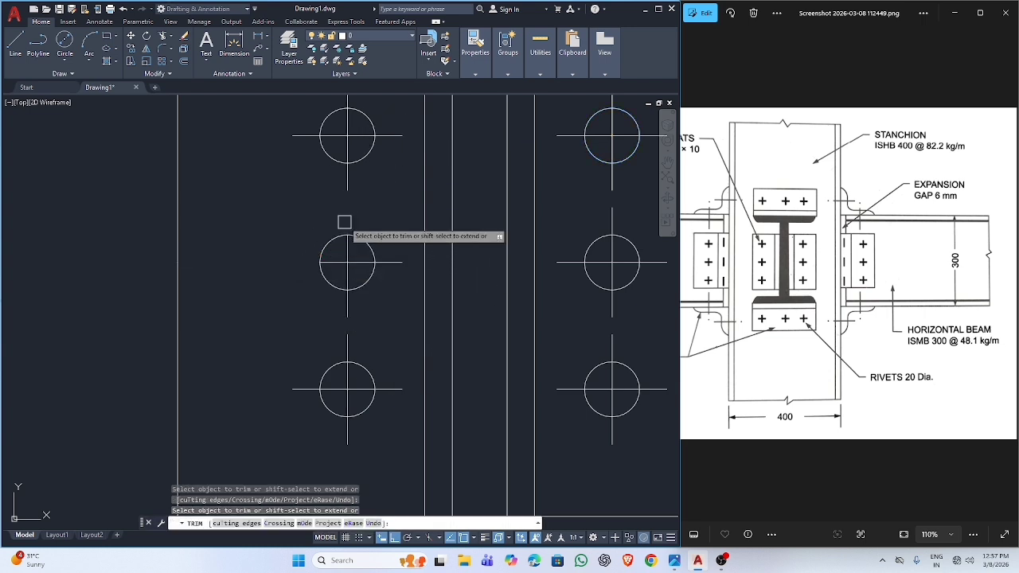
{"action": "left_click", "coordinate": [337, 285]}
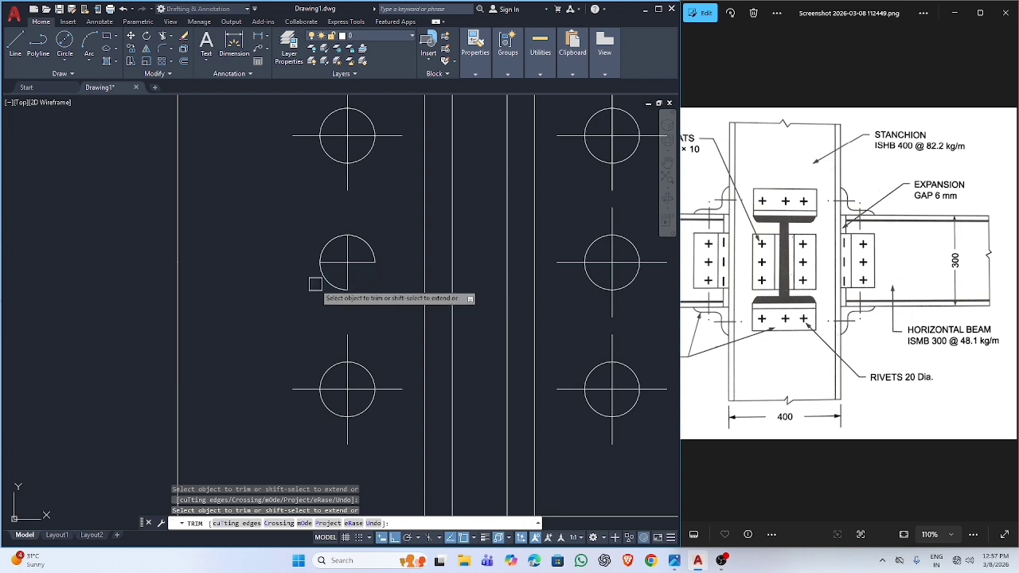
{"action": "left_click", "coordinate": [317, 253]}
{"action": "left_click", "coordinate": [366, 242]}
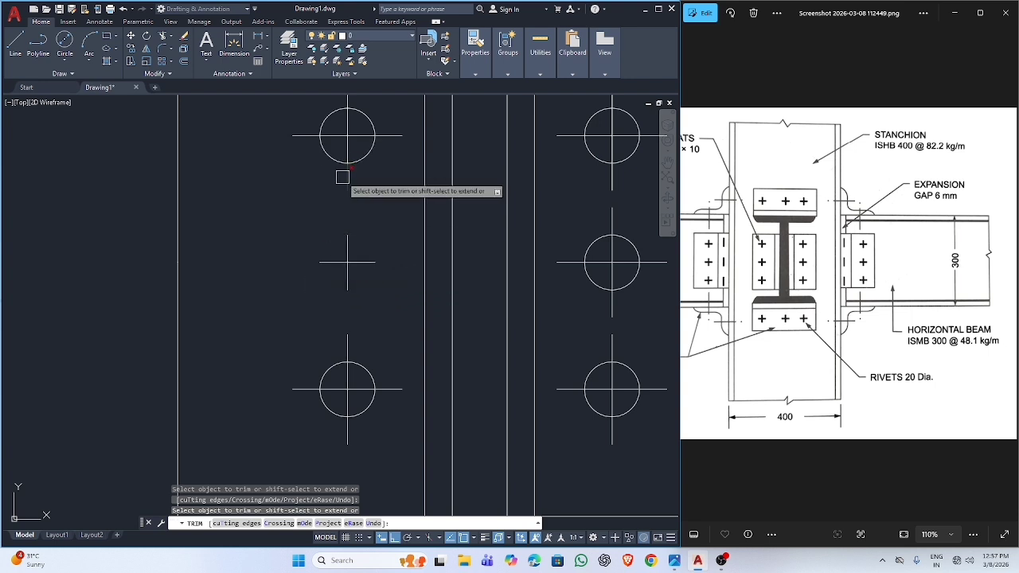
Step: Trim the left web cleat's top rivet lines outside their circle and remove the circle's arcs, leaving a cross
{"action": "left_click", "coordinate": [367, 156]}
{"action": "left_click", "coordinate": [389, 136]}
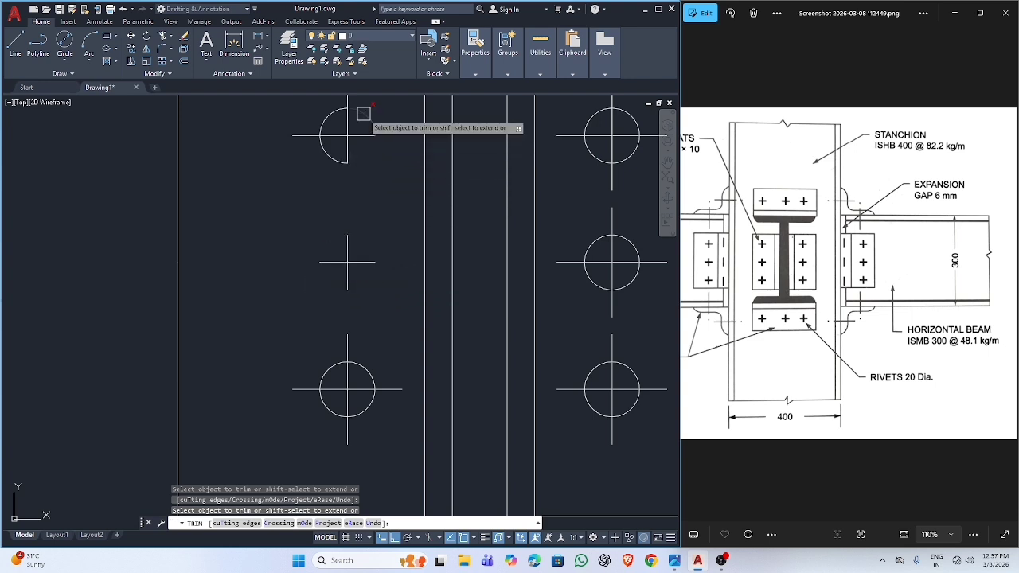
{"action": "left_click", "coordinate": [354, 109]}
{"action": "left_click", "coordinate": [326, 119]}
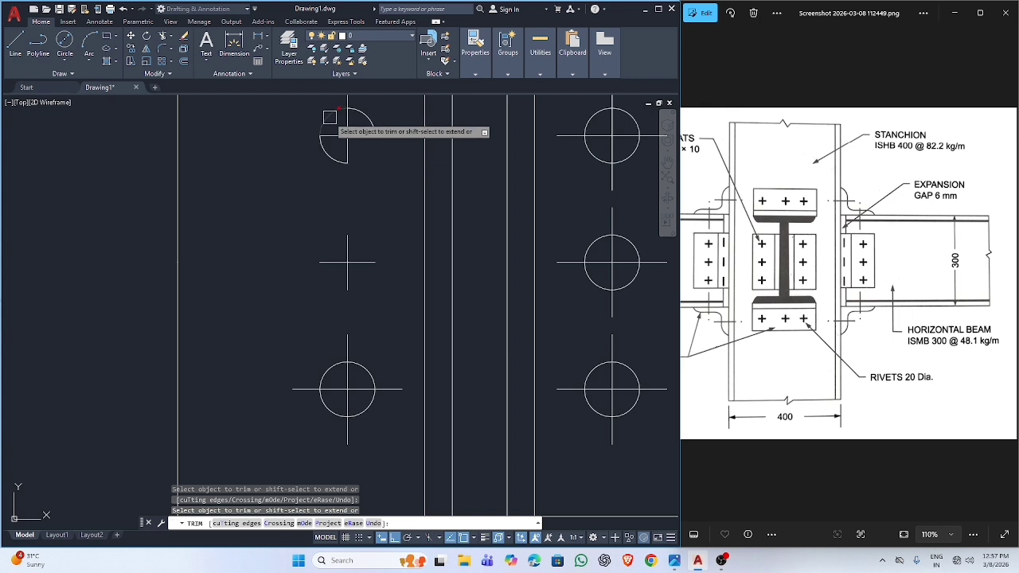
{"action": "middle_click_drag", "start_coordinate": [347, 105], "coordinate": [342, 220]}
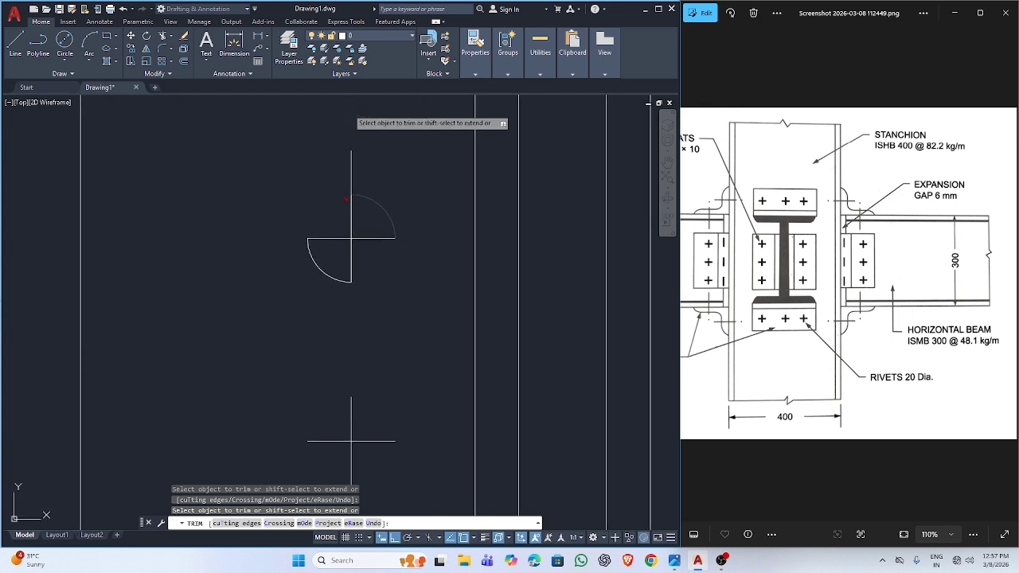
{"action": "left_click", "coordinate": [327, 268]}
Step: Trim the left web cleat's bottom rivet lines to their circle and remove the circle, leaving a cross
{"action": "scroll", "coordinate": [337, 318], "scroll_direction": "down", "scroll_amount": 3}
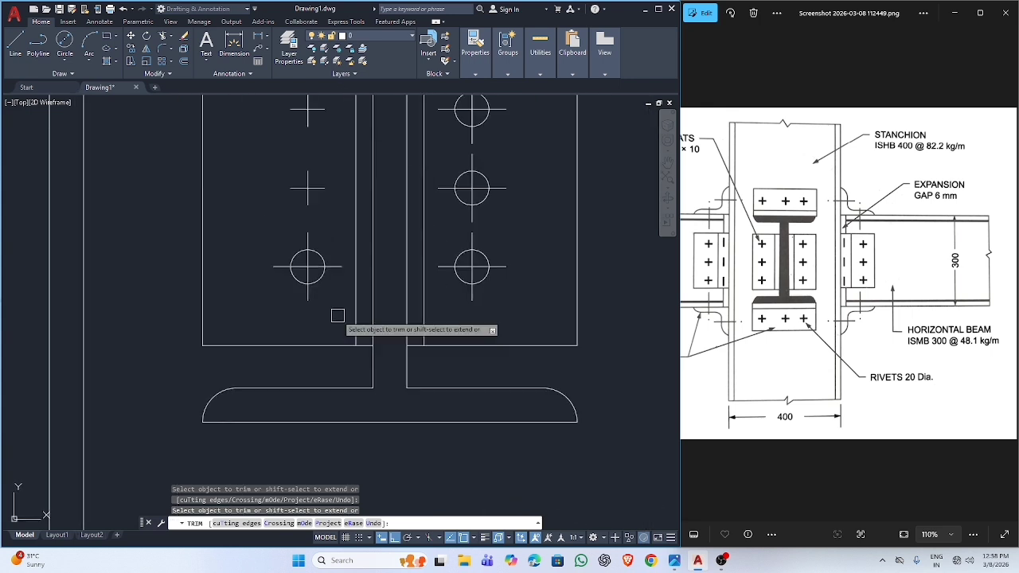
{"action": "scroll", "coordinate": [332, 234], "scroll_direction": "up", "scroll_amount": 3}
{"action": "left_click", "coordinate": [246, 238]}
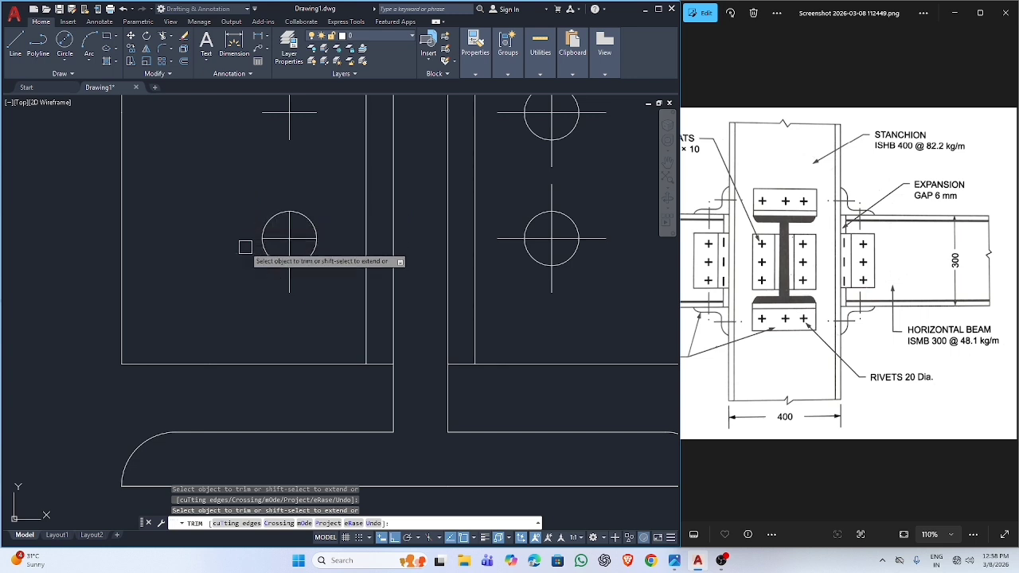
{"action": "left_click", "coordinate": [289, 277]}
{"action": "left_click", "coordinate": [280, 267]}
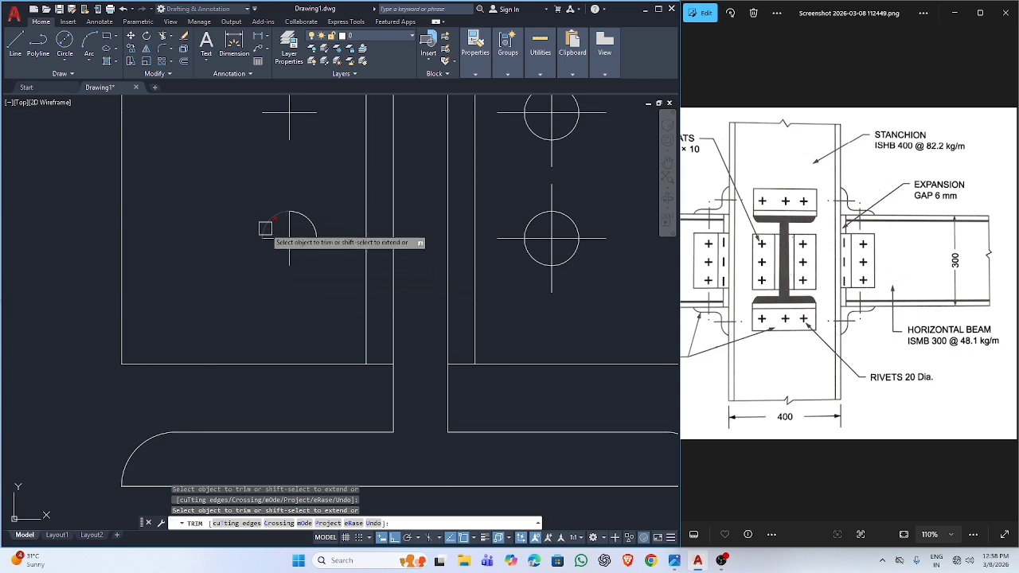
{"action": "left_click", "coordinate": [313, 225]}
Step: Trim the right web cleat's bottom and middle rivet lines outside their circles and remove both circles, leaving crosses
{"action": "left_click_drag", "start_coordinate": [501, 271], "coordinate": [505, 217]}
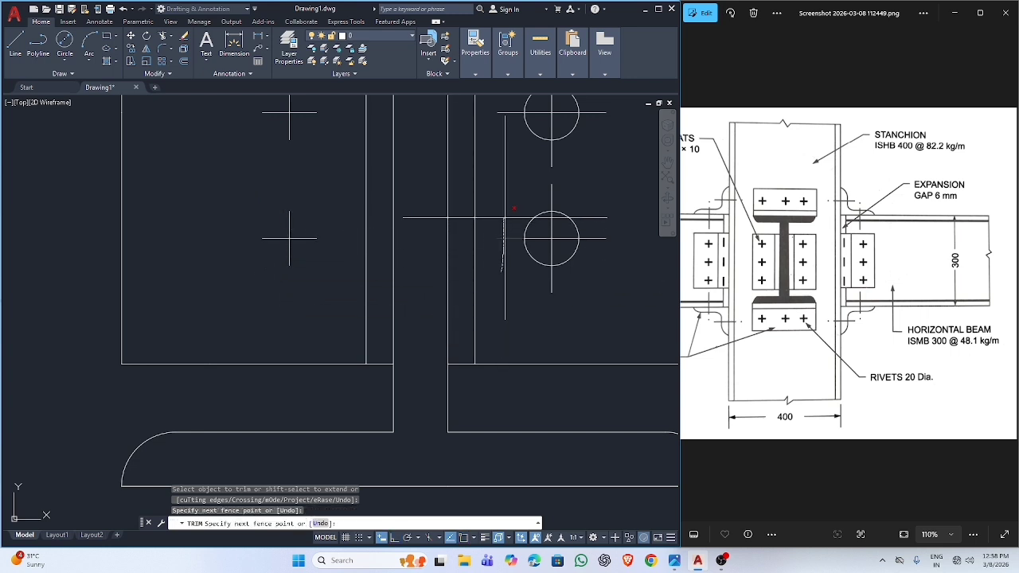
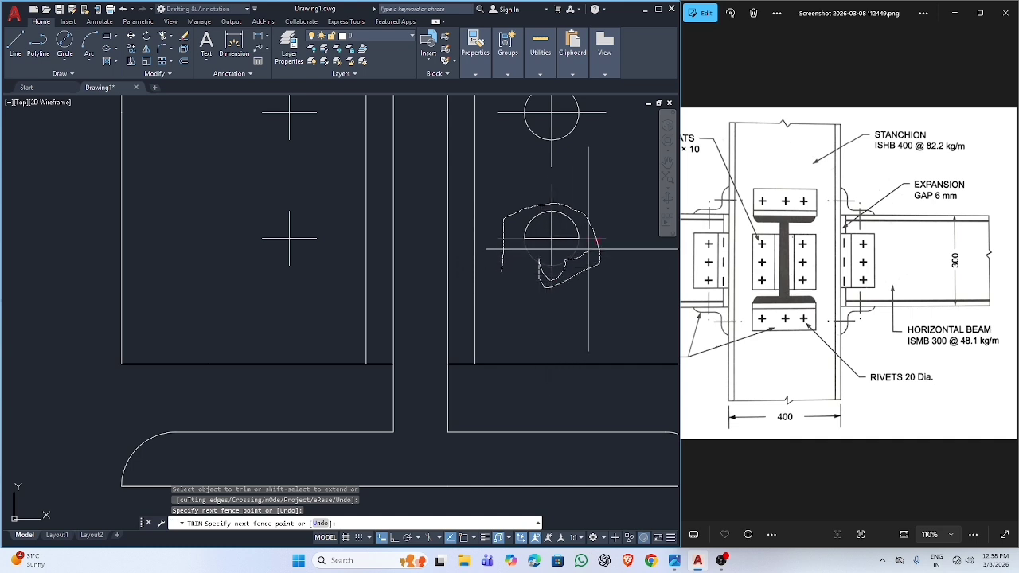
{"action": "left_click_drag", "start_coordinate": [555, 205], "coordinate": [546, 200]}
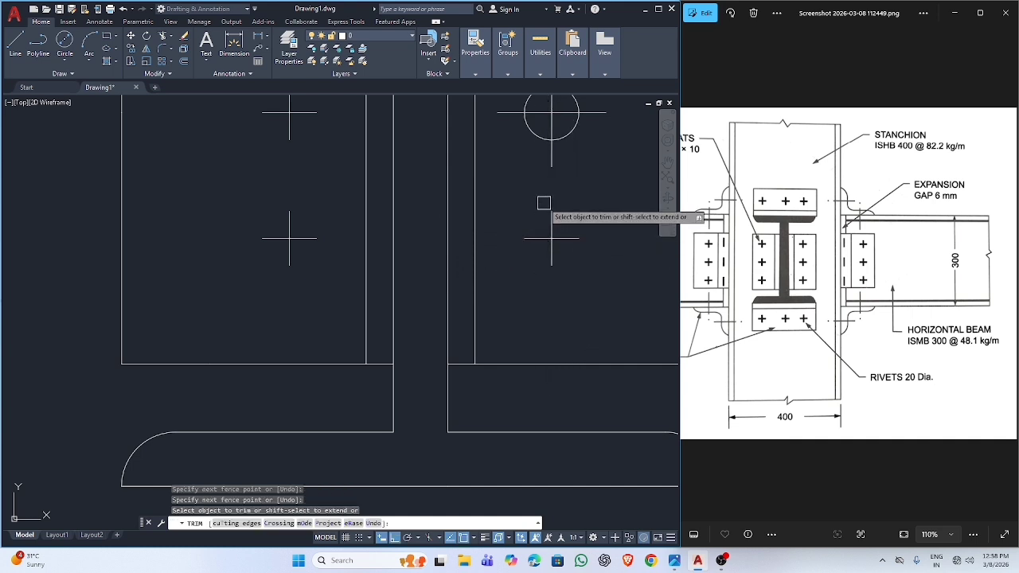
{"action": "scroll", "coordinate": [546, 200], "scroll_direction": "down", "scroll_amount": 3}
{"action": "scroll", "coordinate": [468, 290], "scroll_direction": "up", "scroll_amount": 5}
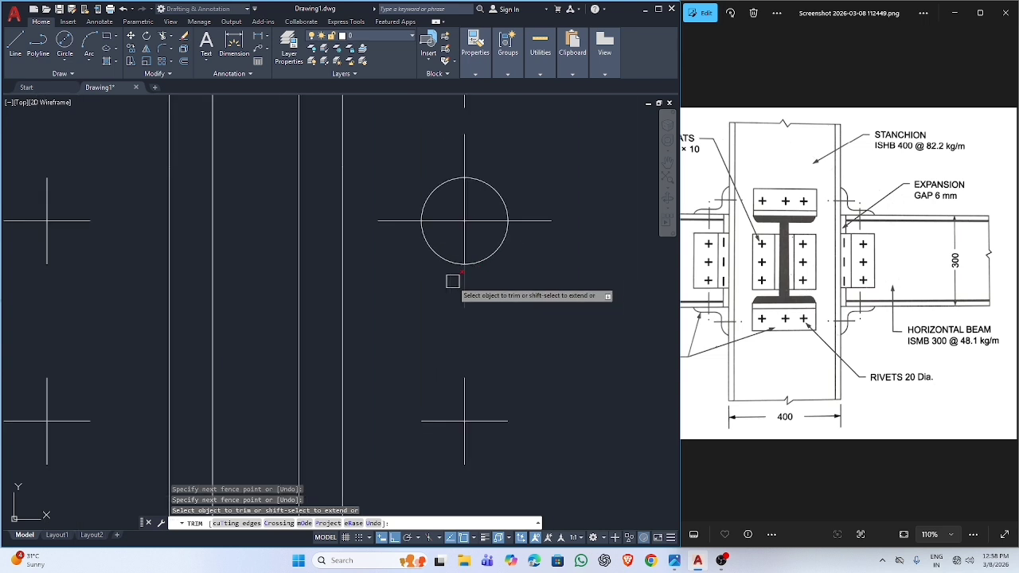
{"action": "left_click_drag", "start_coordinate": [430, 278], "coordinate": [549, 247]}
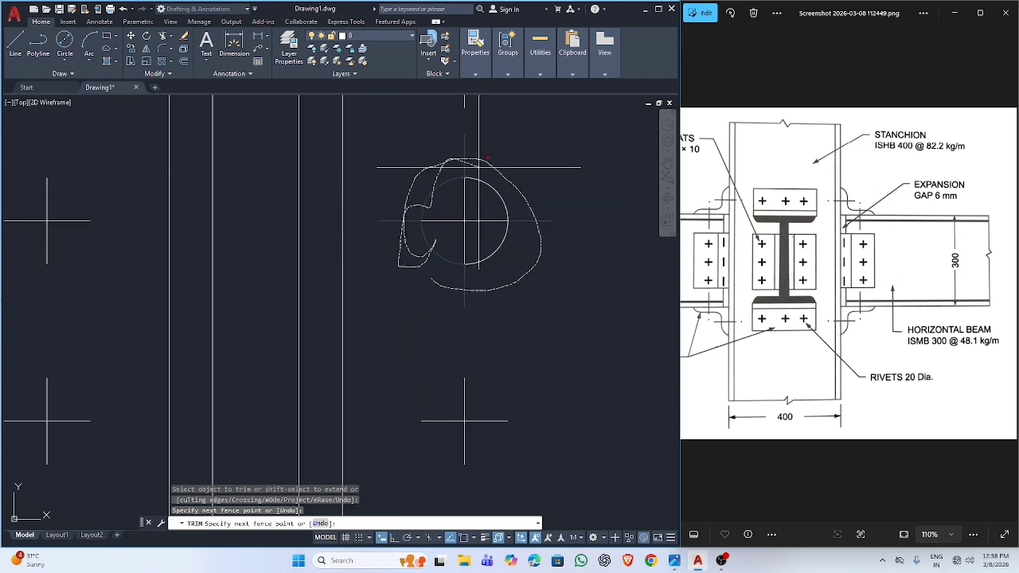
Step: Trim away the remaining circles around the middle and upper rivet crosses on the right web cleat
{"action": "left_click_drag", "start_coordinate": [434, 242], "coordinate": [434, 243]}
{"action": "scroll", "coordinate": [484, 239], "scroll_direction": "down", "scroll_amount": 3}
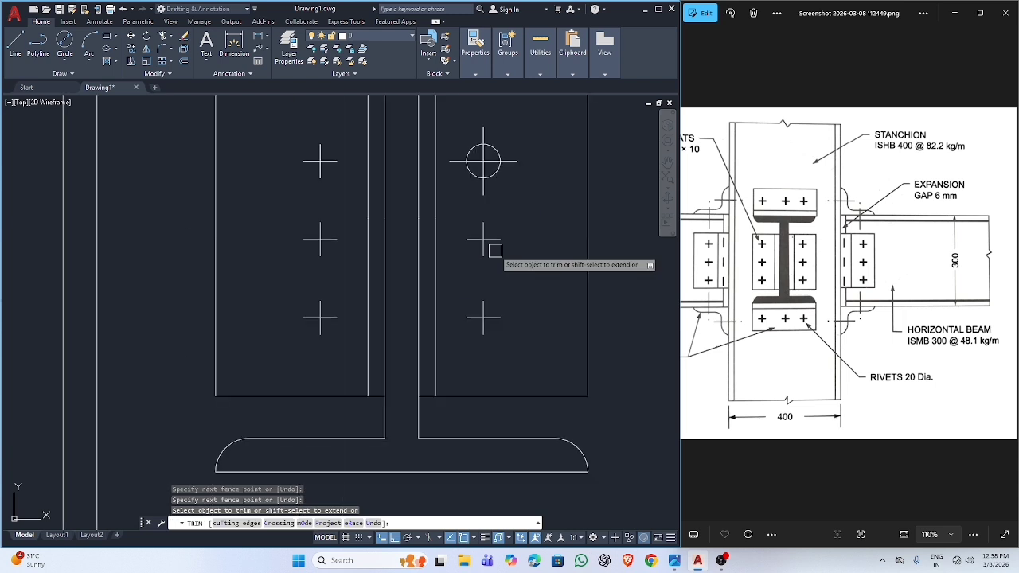
{"action": "scroll", "coordinate": [466, 391], "scroll_direction": "up", "scroll_amount": 2}
{"action": "scroll", "coordinate": [453, 325], "scroll_direction": "up", "scroll_amount": 4}
{"action": "left_click_drag", "start_coordinate": [384, 294], "coordinate": [402, 296]}
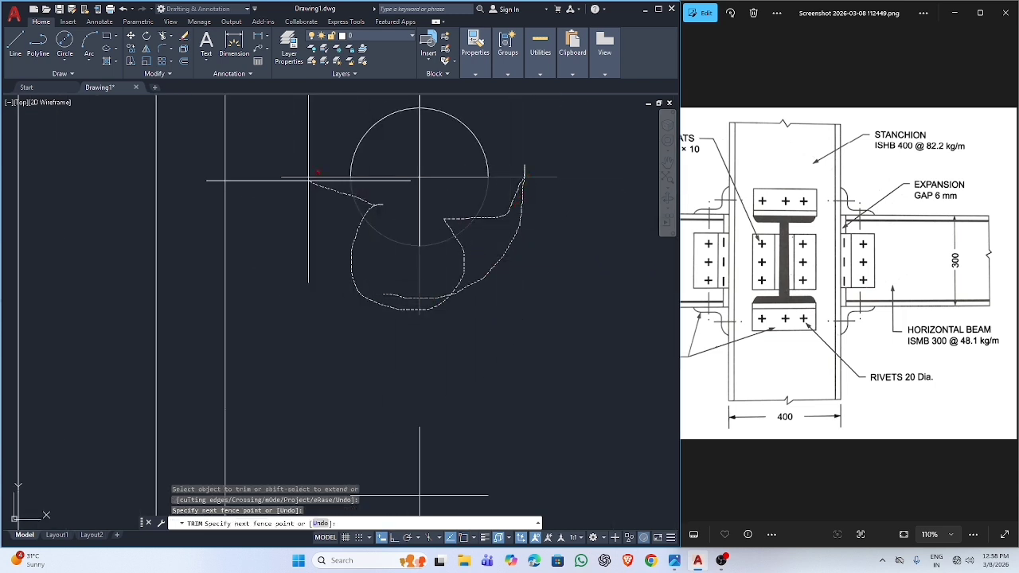
{"action": "left_click_drag", "start_coordinate": [445, 124], "coordinate": [444, 143]}
{"action": "scroll", "coordinate": [443, 144], "scroll_direction": "down", "scroll_amount": 3}
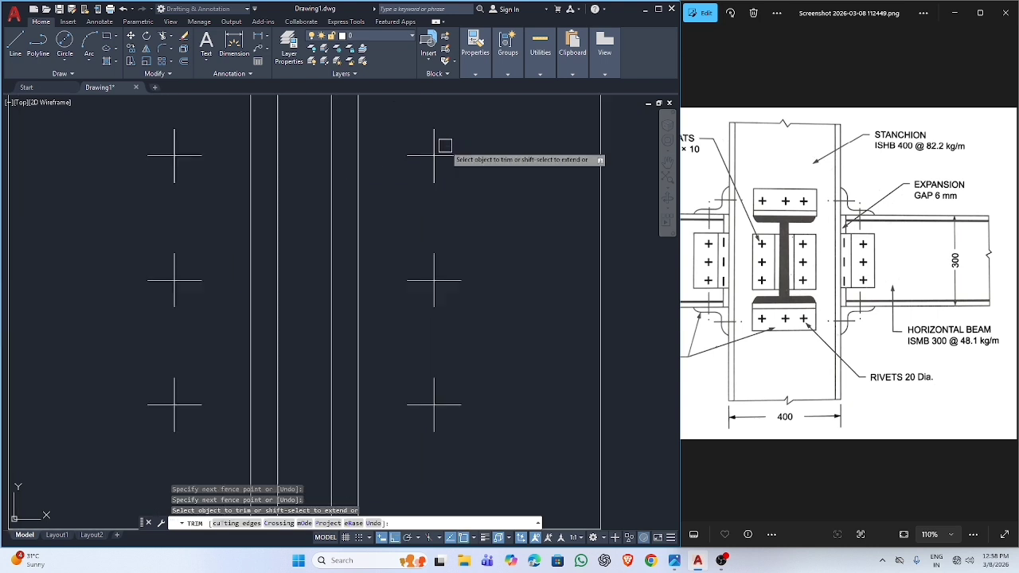
{"action": "scroll", "coordinate": [457, 182], "scroll_direction": "up", "scroll_amount": 4}
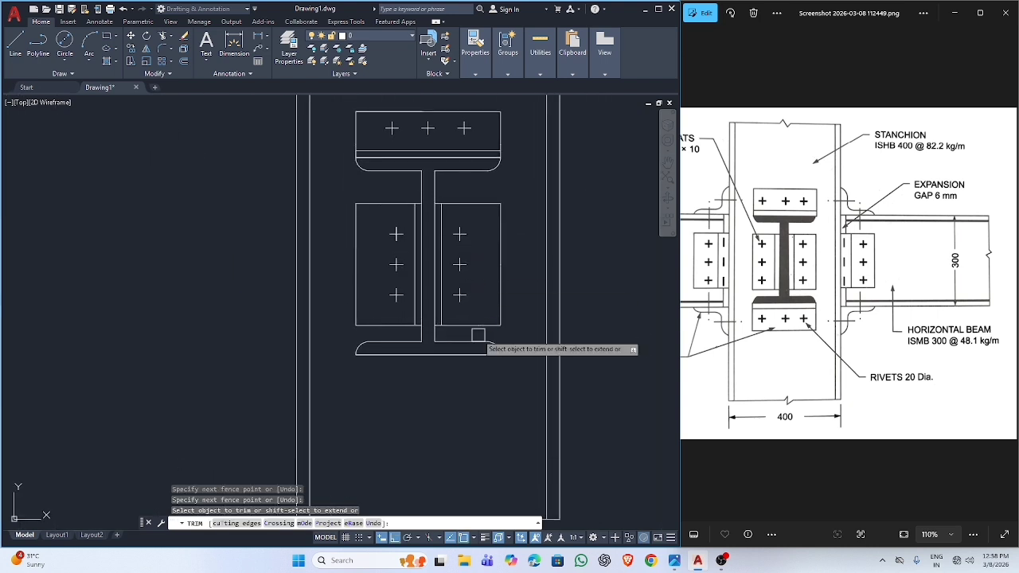
{"action": "scroll", "coordinate": [476, 334], "scroll_direction": "down", "scroll_amount": 2}
{"action": "key", "text": "Escape"}
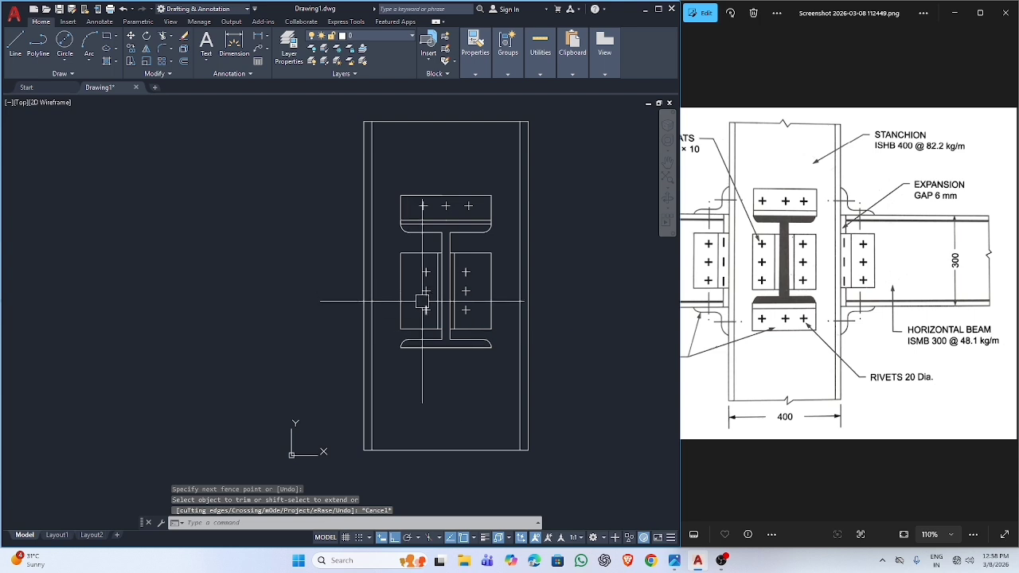
Step: Mirror the upper flange cleat with its three rivet crosses about the I-section's horizontal centreline, keeping the original
{"action": "left_click", "coordinate": [389, 176]}
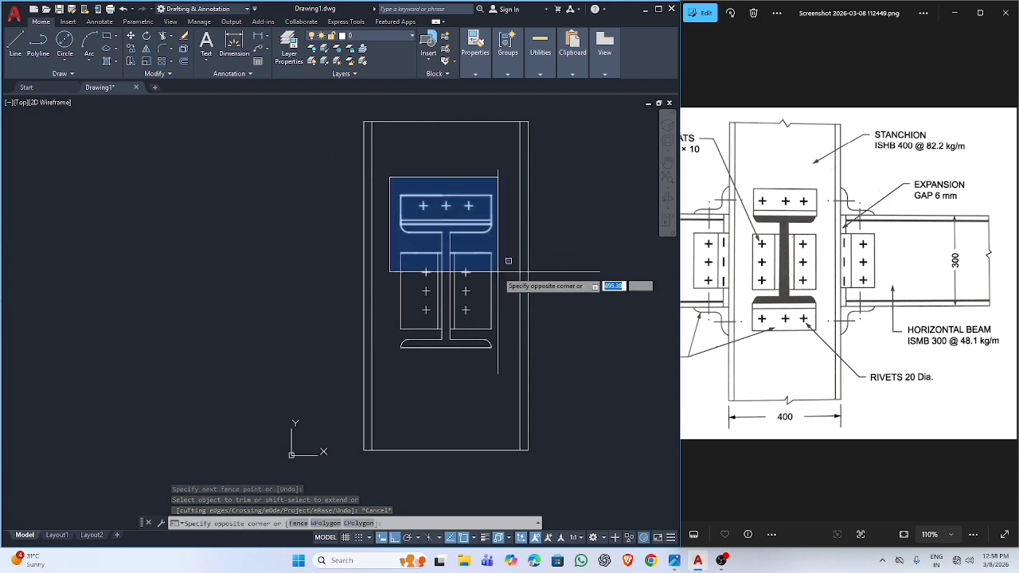
{"action": "left_click", "coordinate": [505, 231]}
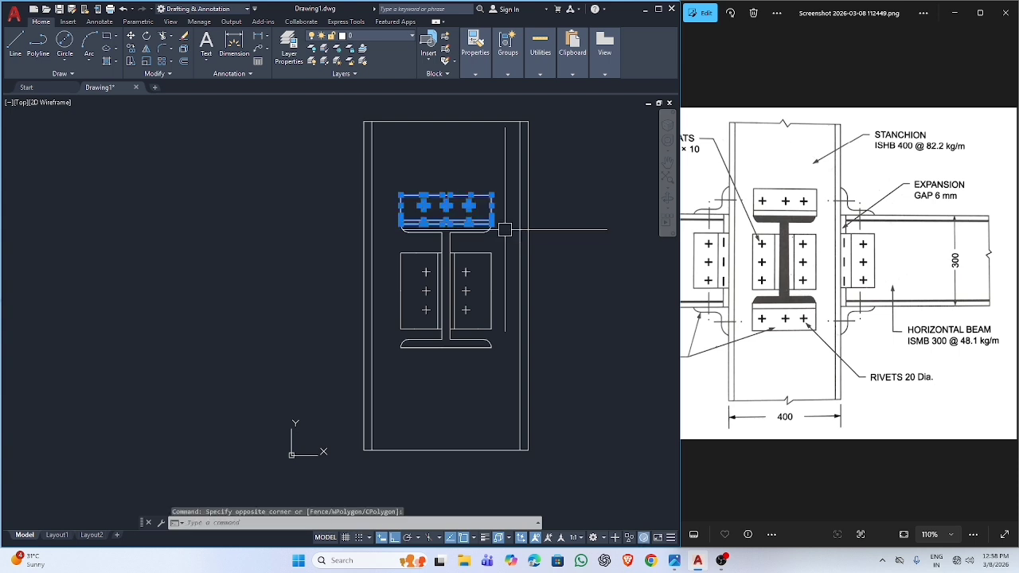
{"action": "type", "text": "i"}
{"action": "key", "text": "Return"}
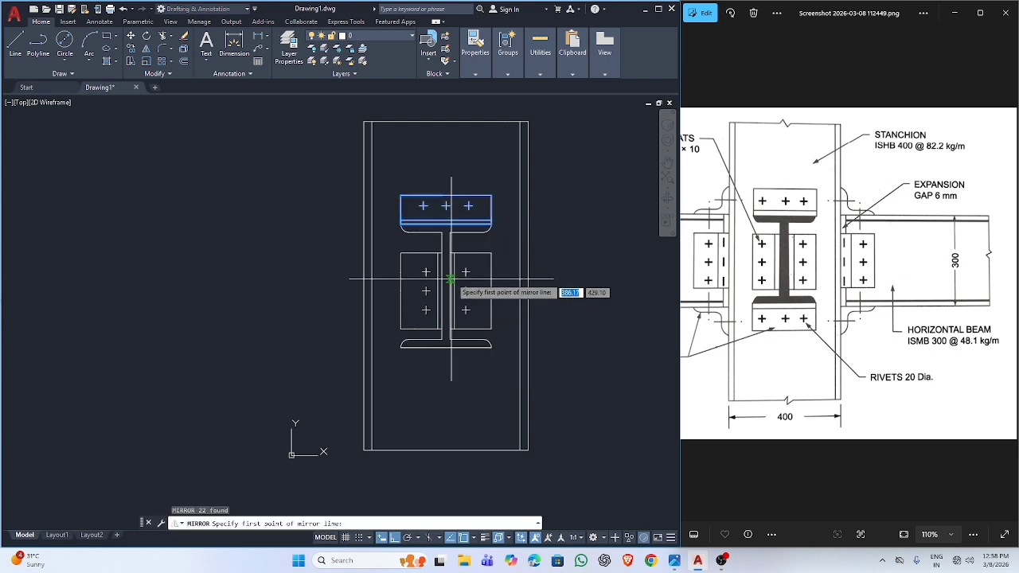
{"action": "left_click", "coordinate": [520, 285]}
{"action": "left_click", "coordinate": [369, 292]}
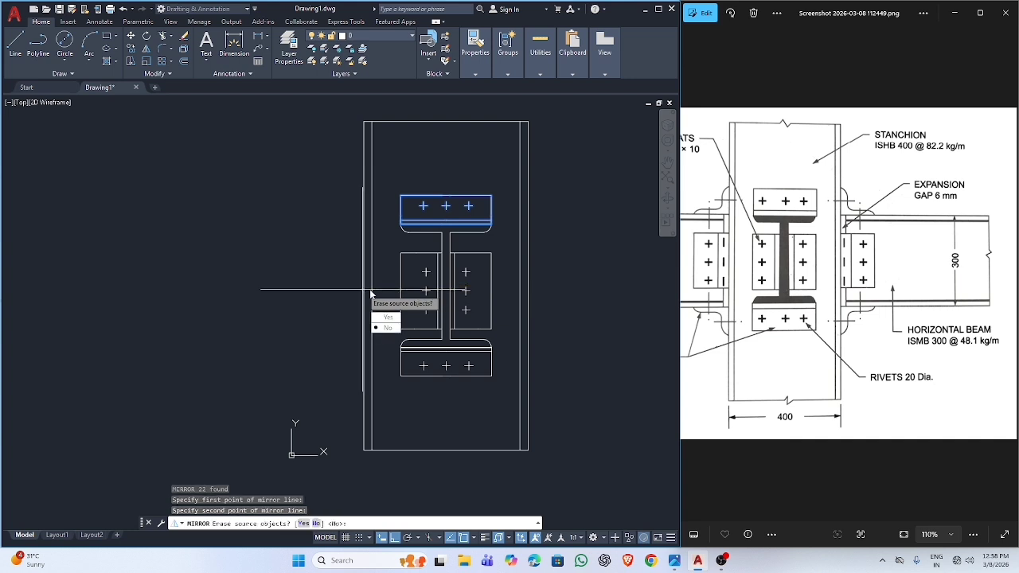
{"action": "type", "text": "n"}
{"action": "key", "text": "Return"}
{"action": "key", "text": "Escape"}
Step: Draw the right horizontal beam outline, 300 high and 400 long, from the stanchion's right face, starting level with the lower flange's outer edge
{"action": "scroll", "coordinate": [462, 378], "scroll_direction": "down", "scroll_amount": 2}
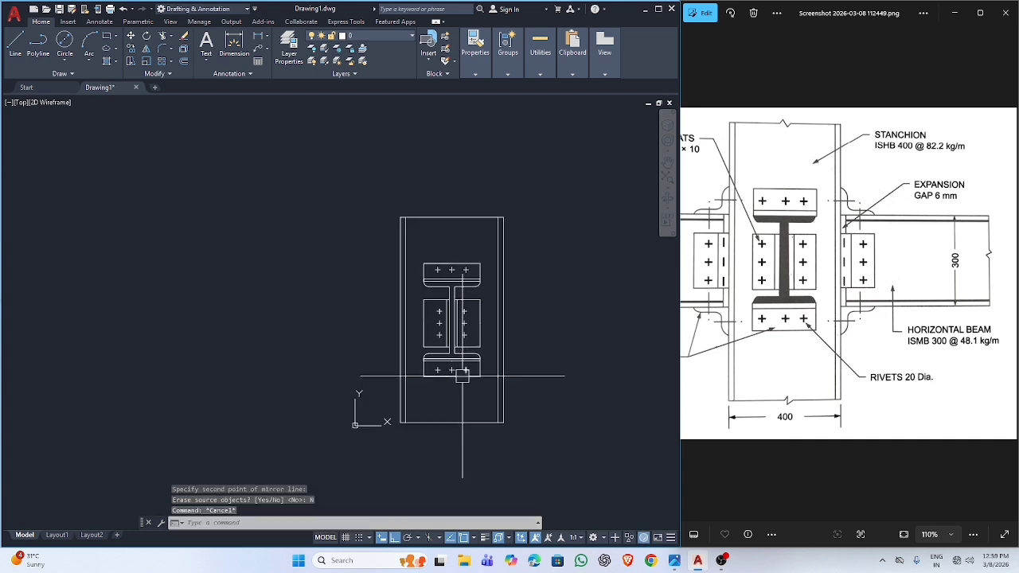
{"action": "scroll", "coordinate": [463, 369], "scroll_direction": "up", "scroll_amount": 5}
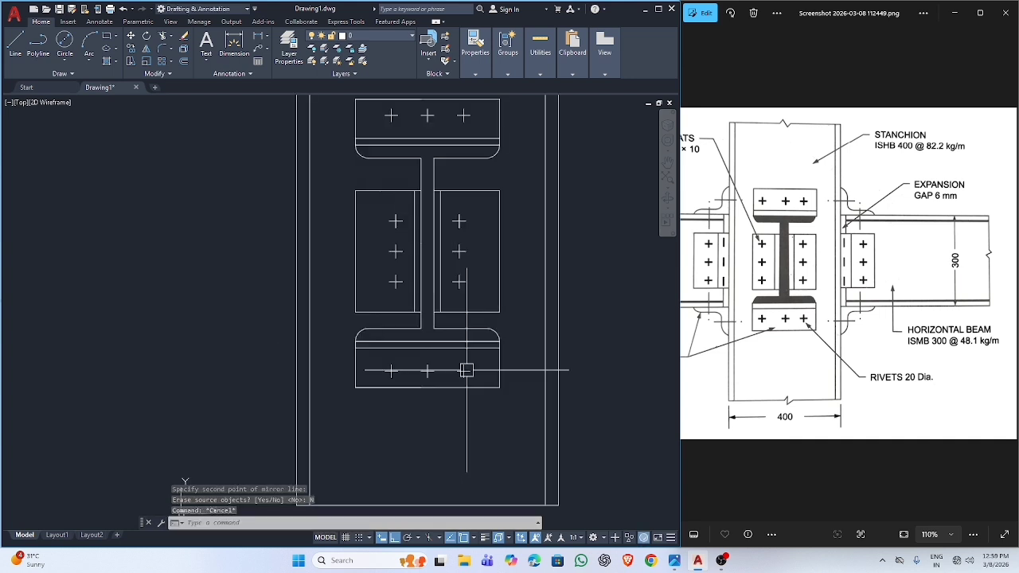
{"action": "scroll", "coordinate": [464, 369], "scroll_direction": "down", "scroll_amount": 5}
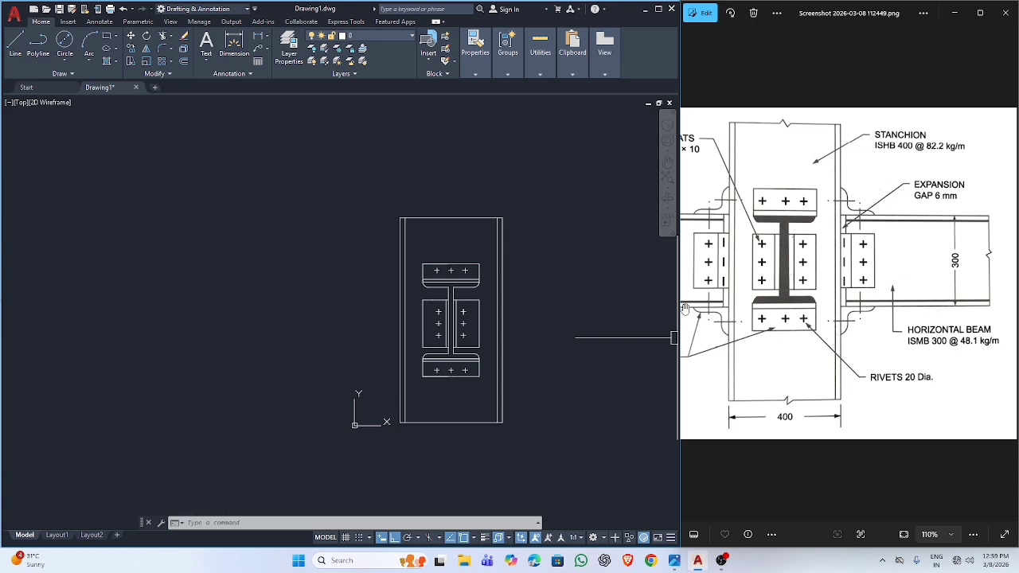
{"action": "type", "text": "l"}
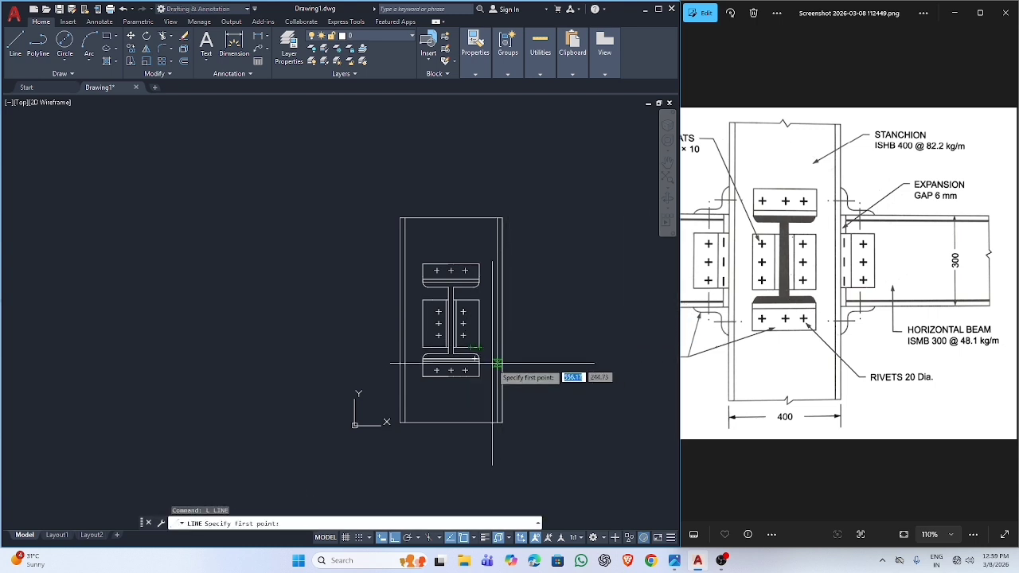
{"action": "scroll", "coordinate": [478, 360], "scroll_direction": "up", "scroll_amount": 6}
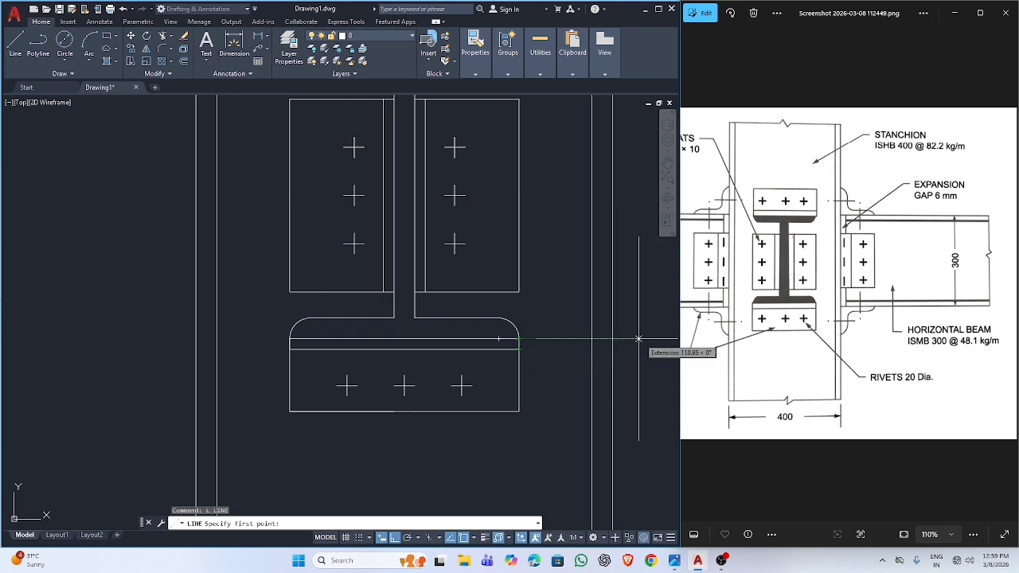
{"action": "left_click", "coordinate": [613, 341]}
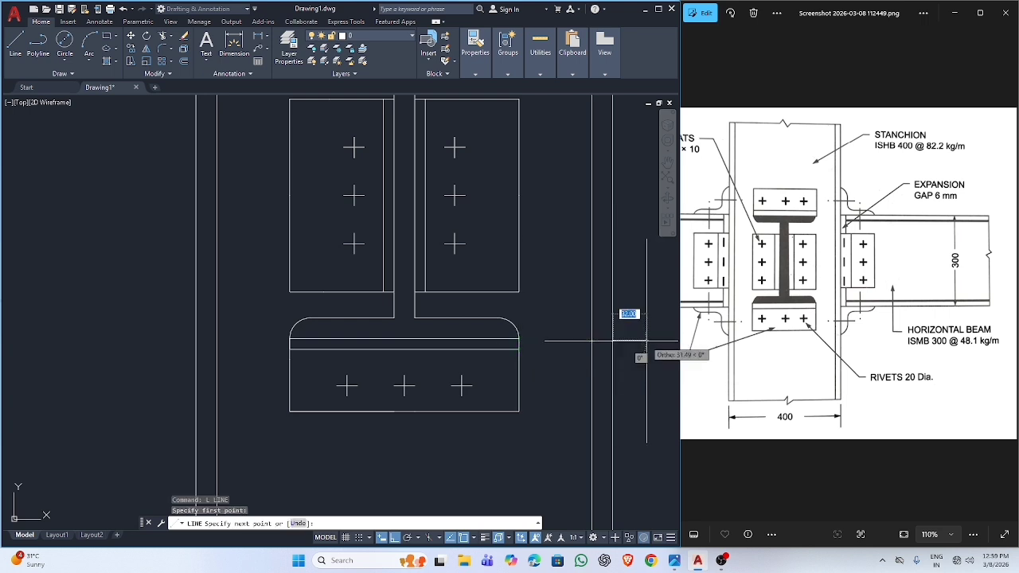
{"action": "scroll", "coordinate": [613, 341], "scroll_direction": "down", "scroll_amount": 4}
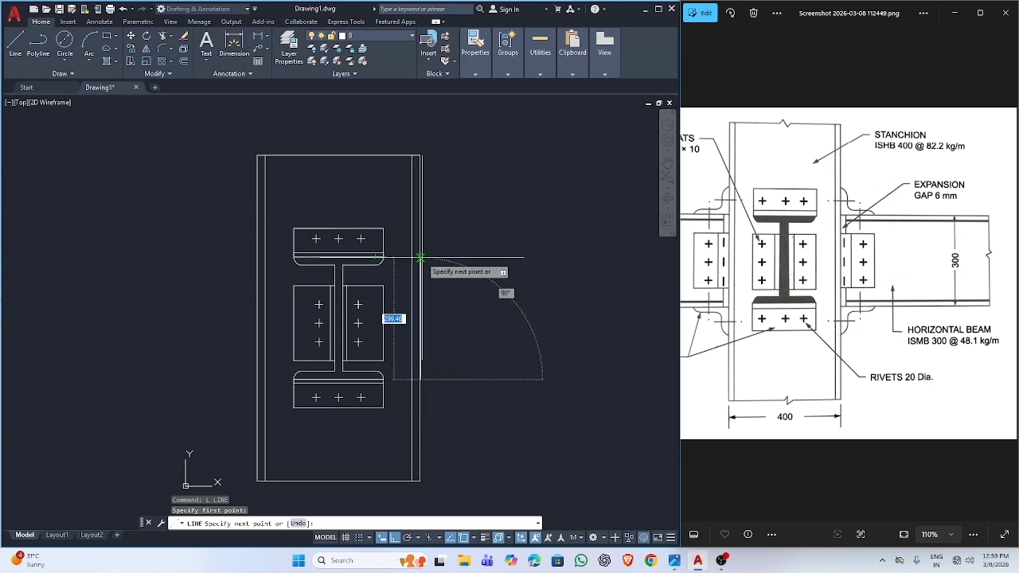
{"action": "type", "text": "300"}
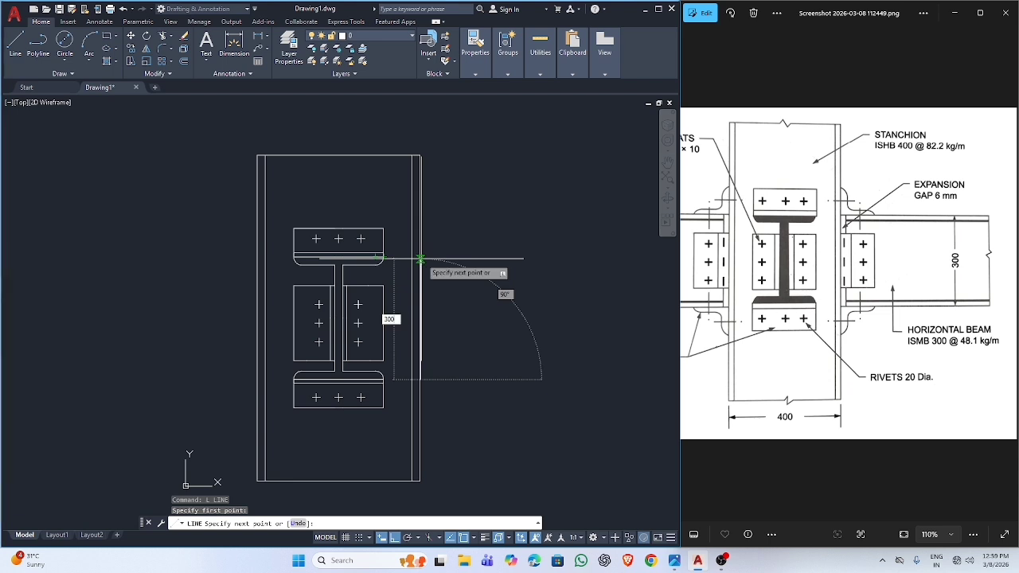
{"action": "key", "text": "Return"}
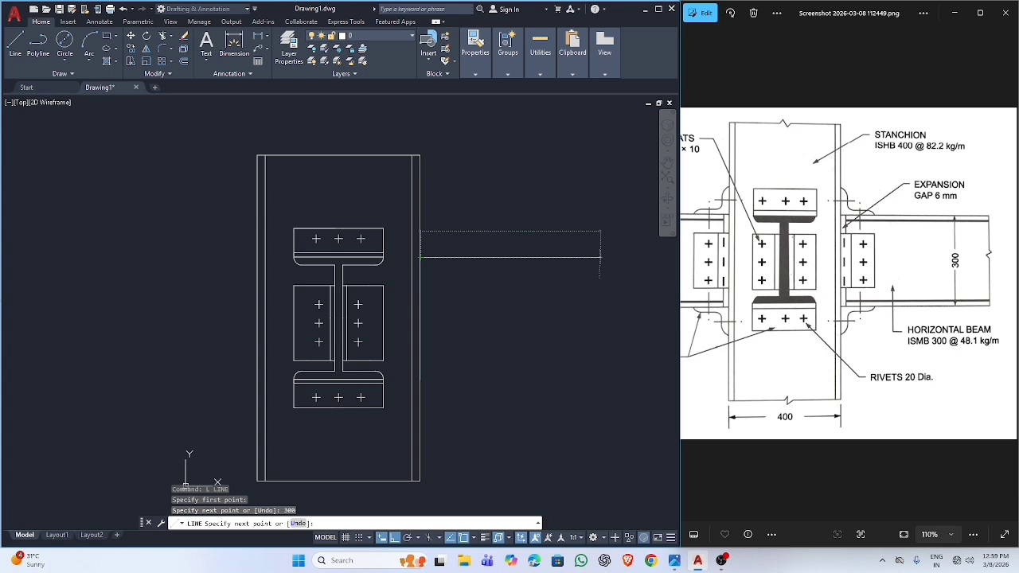
{"action": "type", "text": "400"}
{"action": "key", "text": "Return"}
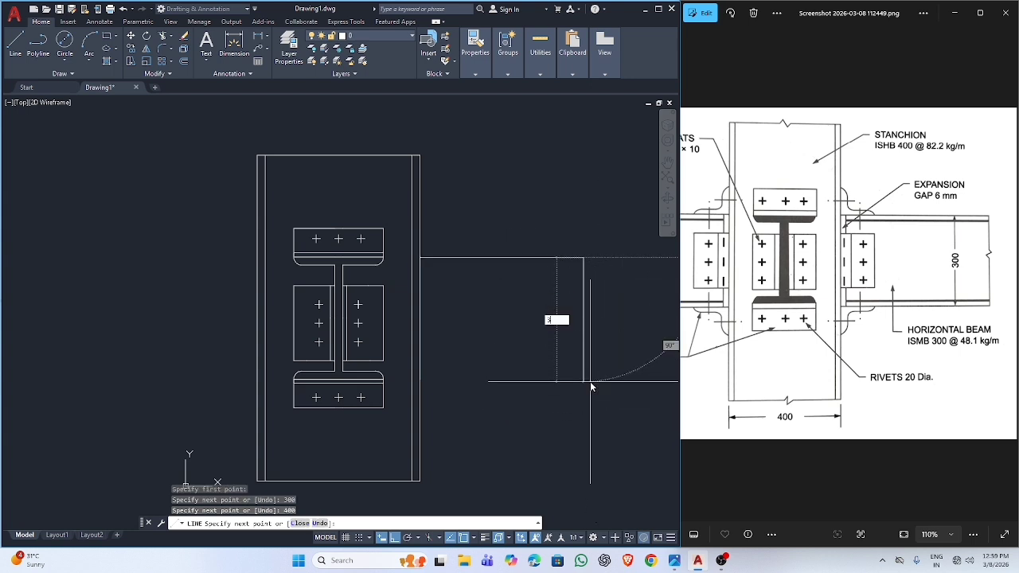
{"action": "type", "text": "300"}
{"action": "key", "text": "Return"}
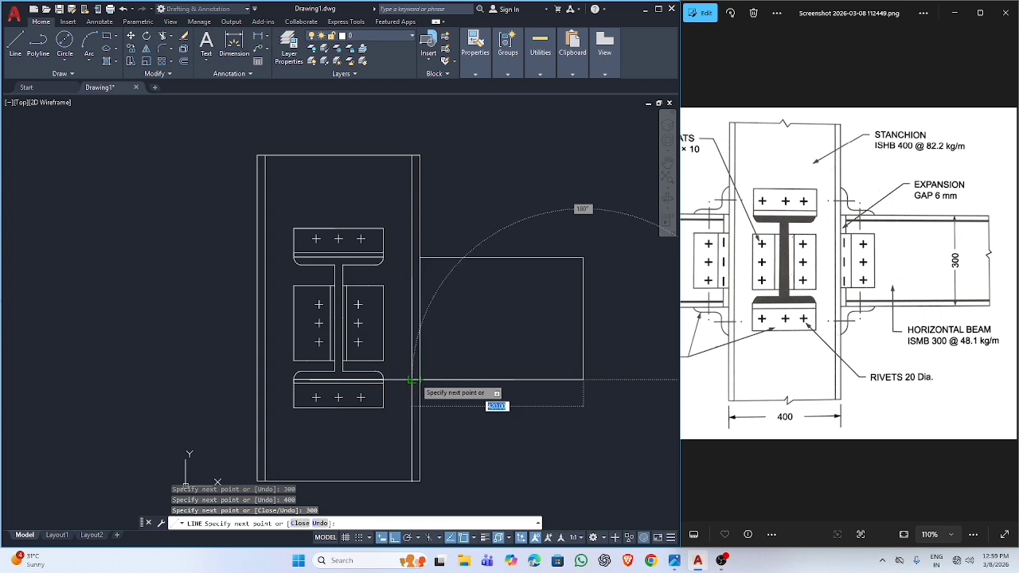
{"action": "key", "text": "Escape"}
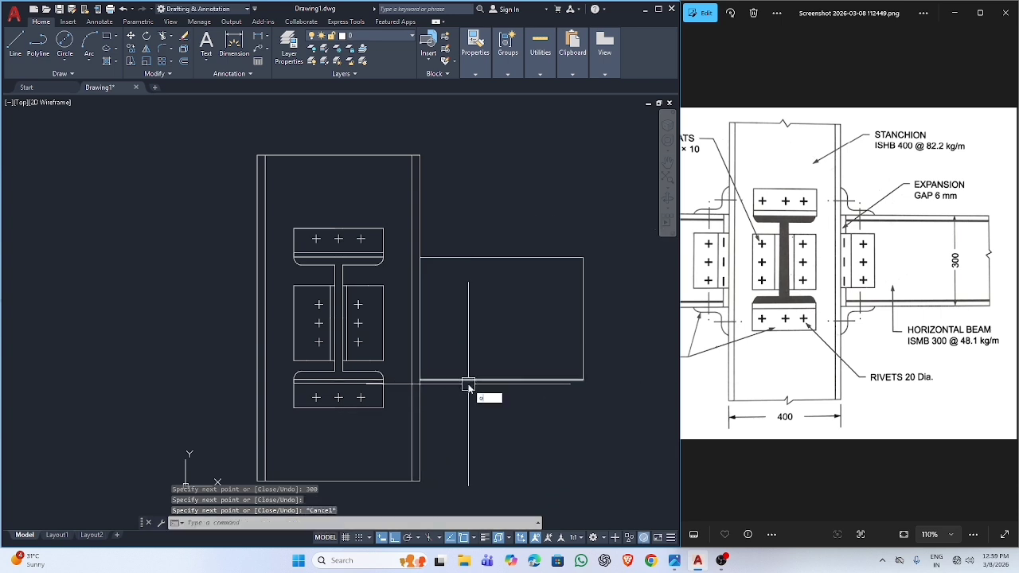
Step: Offset the beam's upper and lower edges inward by 20 to form the flange lines
{"action": "key", "text": "Return"}
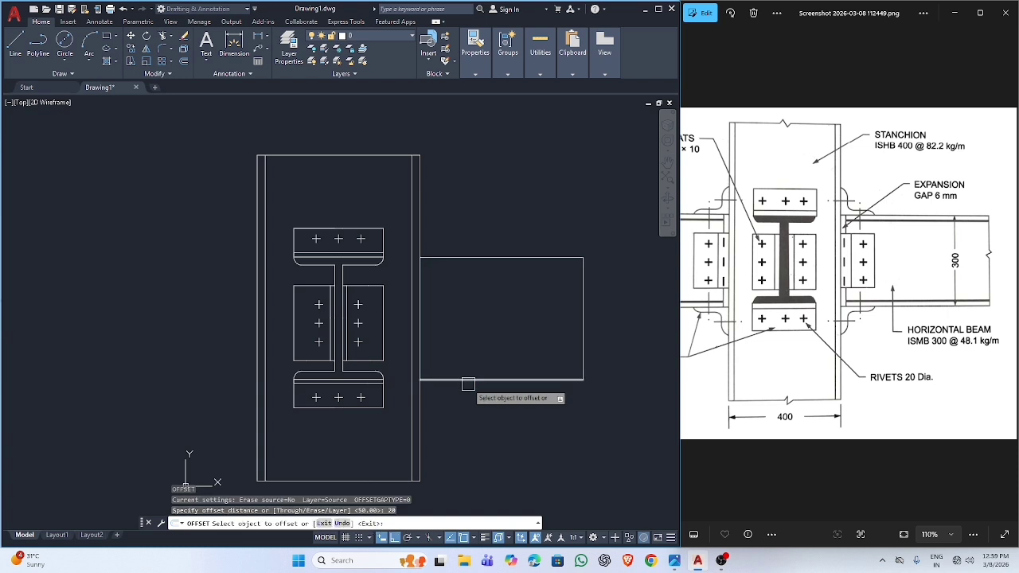
{"action": "key", "text": "Return"}
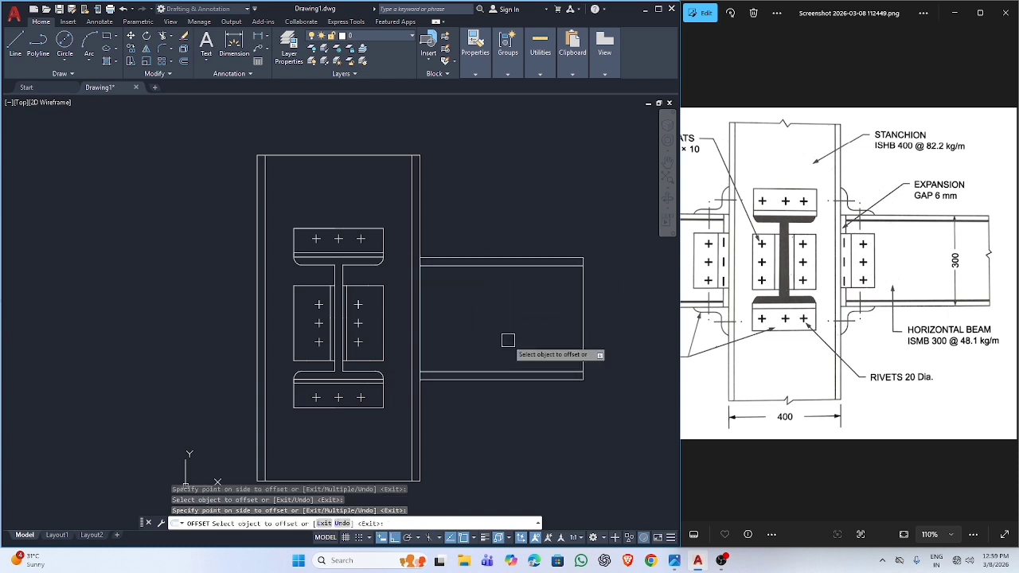
{"action": "key", "text": "Escape"}
Step: Draw a horizontal construction line from the right web cleat's upper right corner to the stanchion's right face
{"action": "scroll", "coordinate": [485, 341], "scroll_direction": "up", "scroll_amount": 4}
{"action": "middle_click_drag", "start_coordinate": [467, 334], "coordinate": [396, 357]}
{"action": "scroll", "coordinate": [398, 342], "scroll_direction": "down", "scroll_amount": 4}
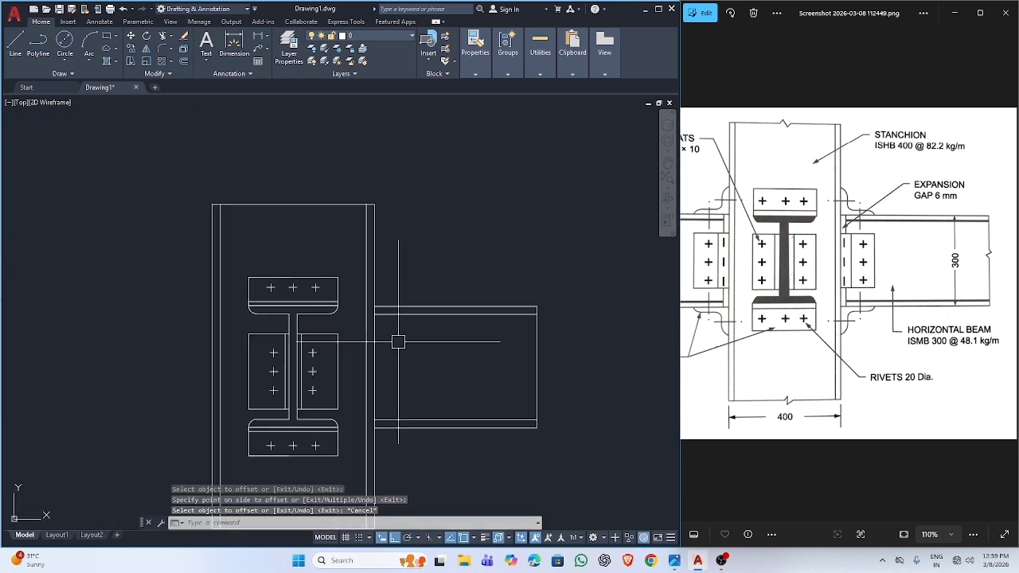
{"action": "scroll", "coordinate": [398, 382], "scroll_direction": "up", "scroll_amount": 4}
{"action": "scroll", "coordinate": [398, 405], "scroll_direction": "down", "scroll_amount": 3}
{"action": "mouse_move", "coordinate": [398, 404]}
{"action": "middle_mouse_down"}
{"action": "mouse_move", "coordinate": [413, 358]}
{"action": "mouse_move", "coordinate": [403, 386]}
{"action": "middle_mouse_up"}
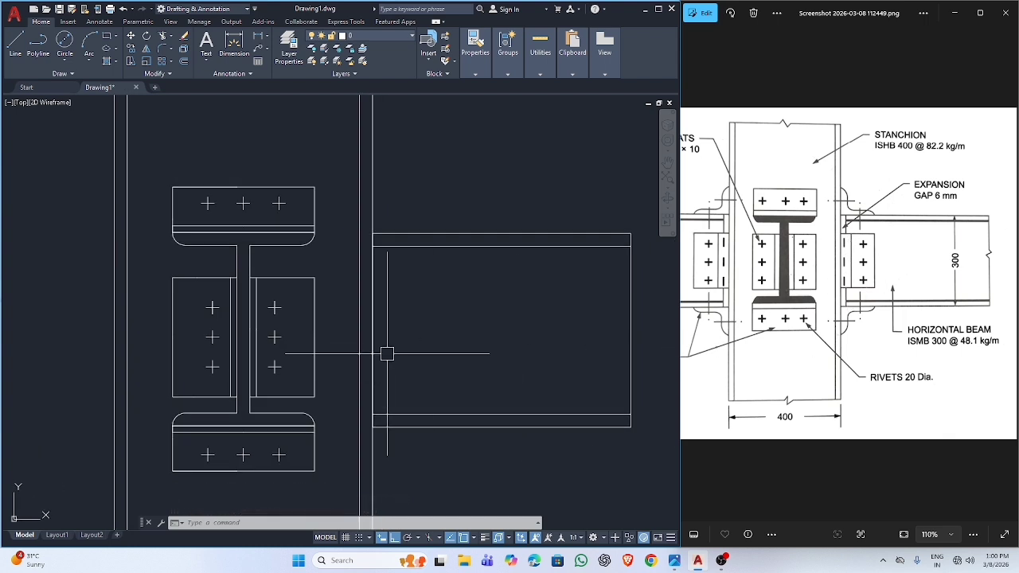
{"action": "scroll", "coordinate": [397, 341], "scroll_direction": "up", "scroll_amount": 2}
{"action": "key", "text": "Return"}
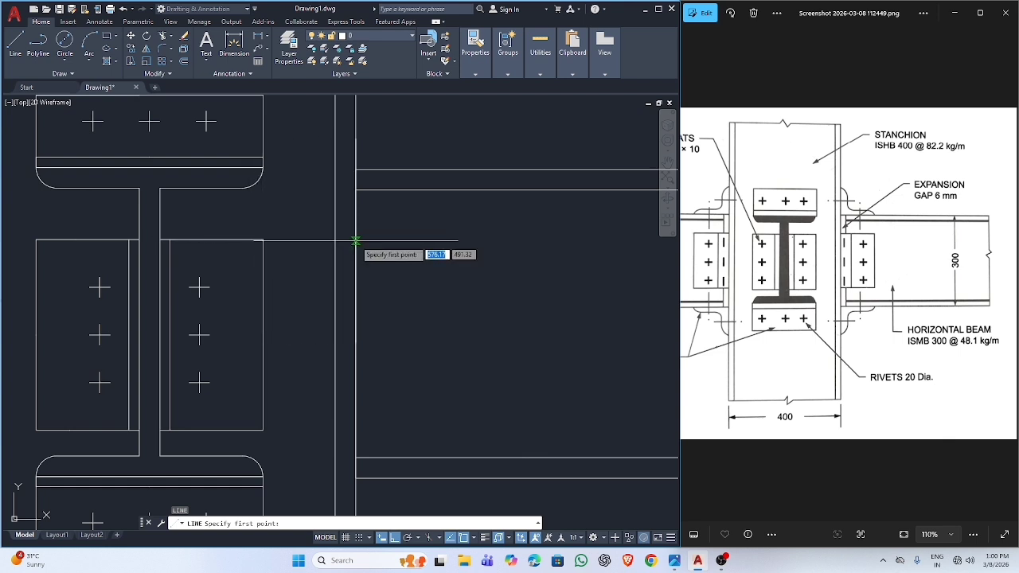
{"action": "left_click", "coordinate": [265, 239]}
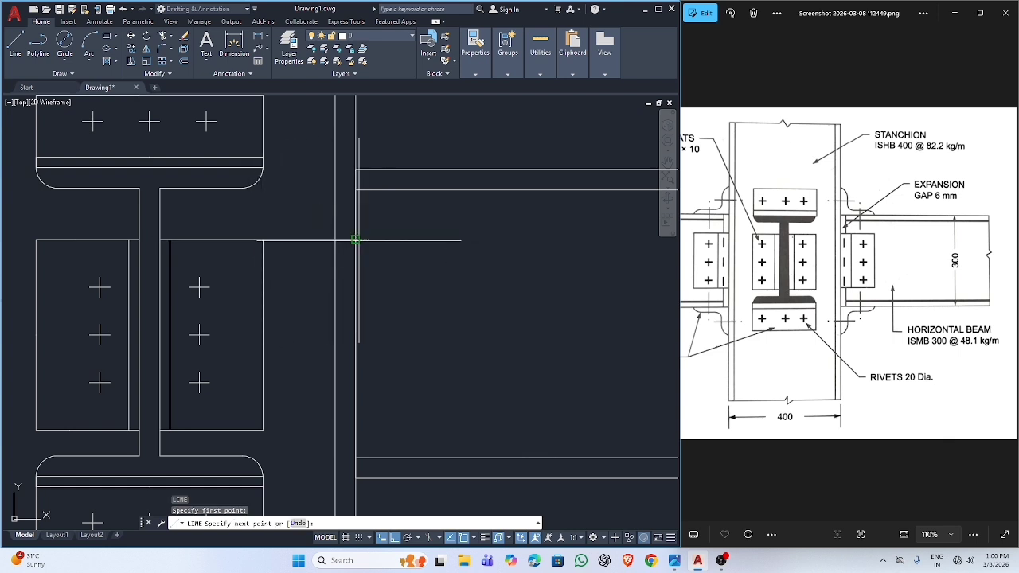
{"action": "left_click", "coordinate": [355, 239]}
{"action": "key", "text": "Escape"}
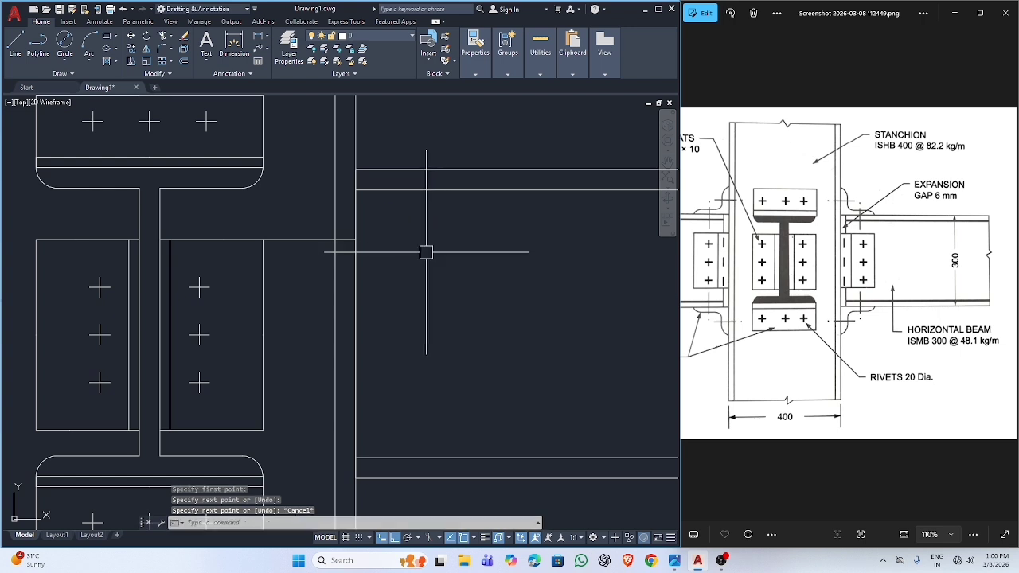
Step: Try a horizontal line 50 long from the construction line's end into the beam, and erase it
{"action": "key", "text": "space"}
{"action": "left_click", "coordinate": [357, 239]}
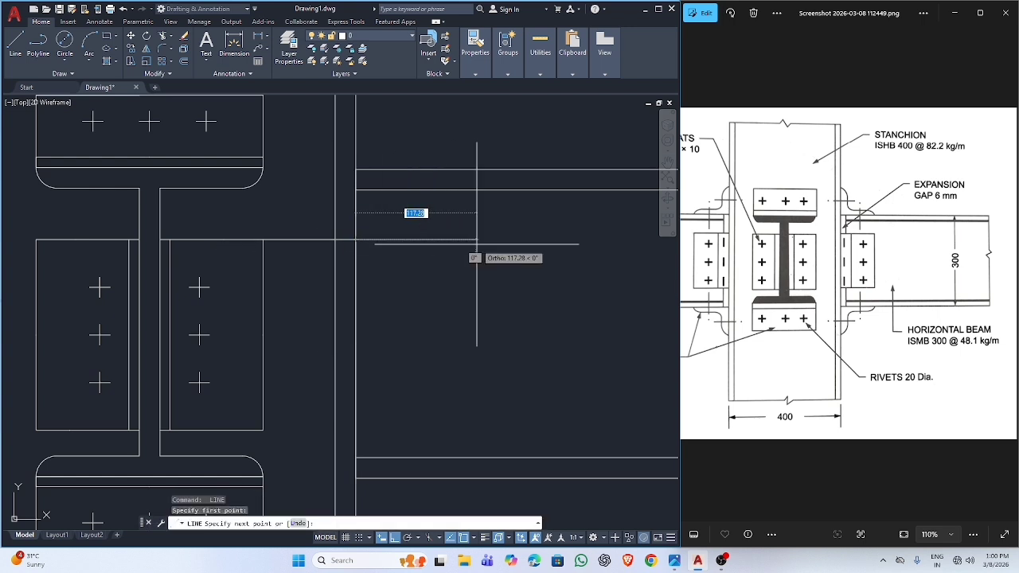
{"action": "type", "text": "50"}
{"action": "key", "text": "Return"}
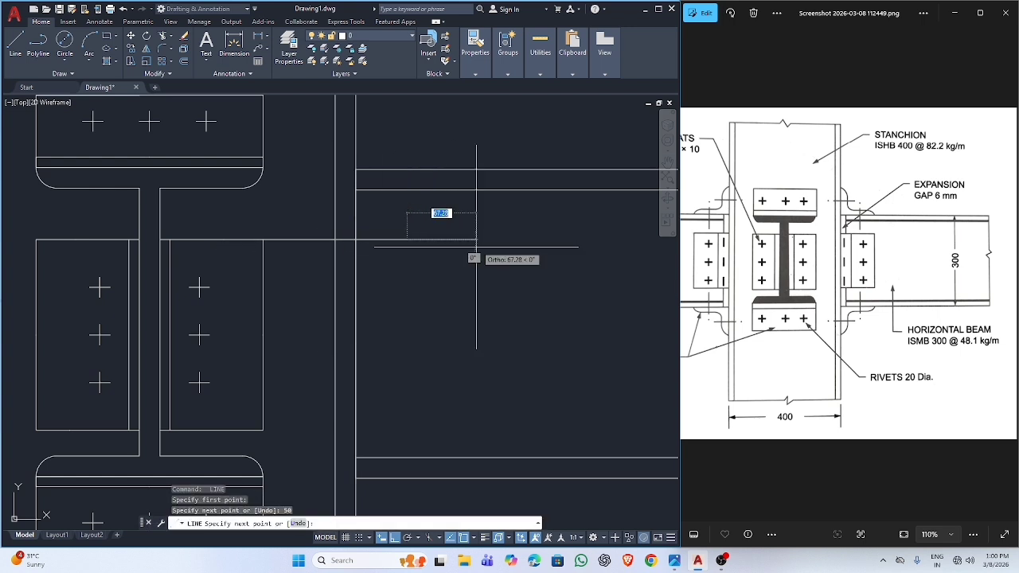
{"action": "key", "text": "Escape"}
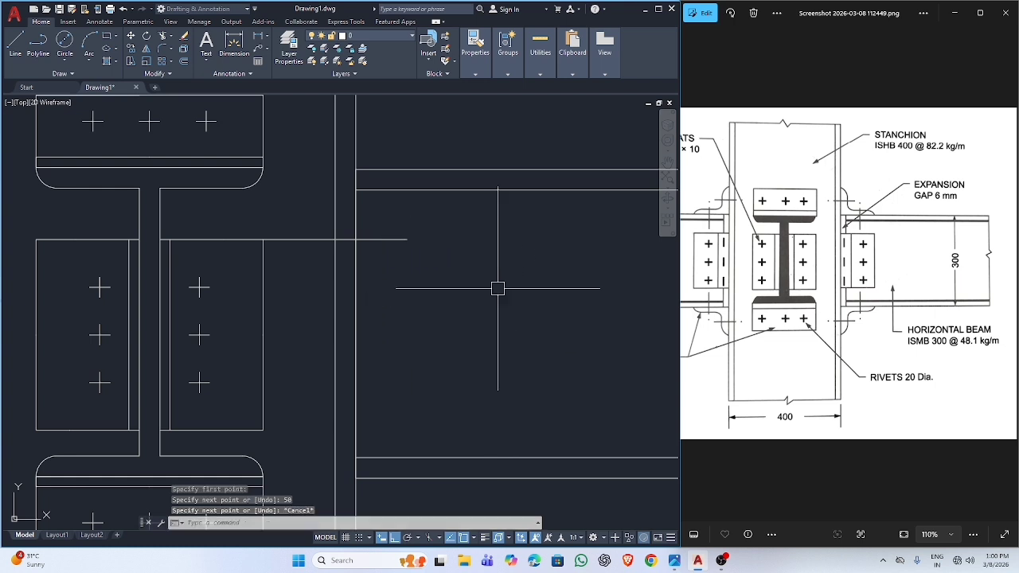
{"action": "key", "text": "space"}
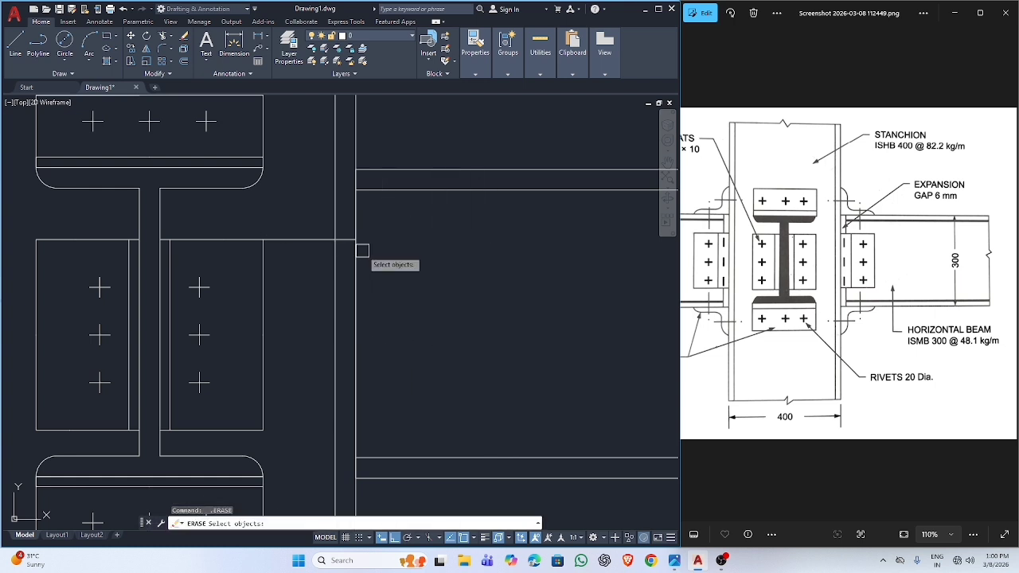
{"action": "key", "text": "Escape"}
Step: Draw the beam web cleat outline from the construction line's end, 100 wide and down to the stanchion web cleat's lower edge, ending at the stanchion's face
{"action": "type", "text": "l"}
{"action": "key", "text": "space"}
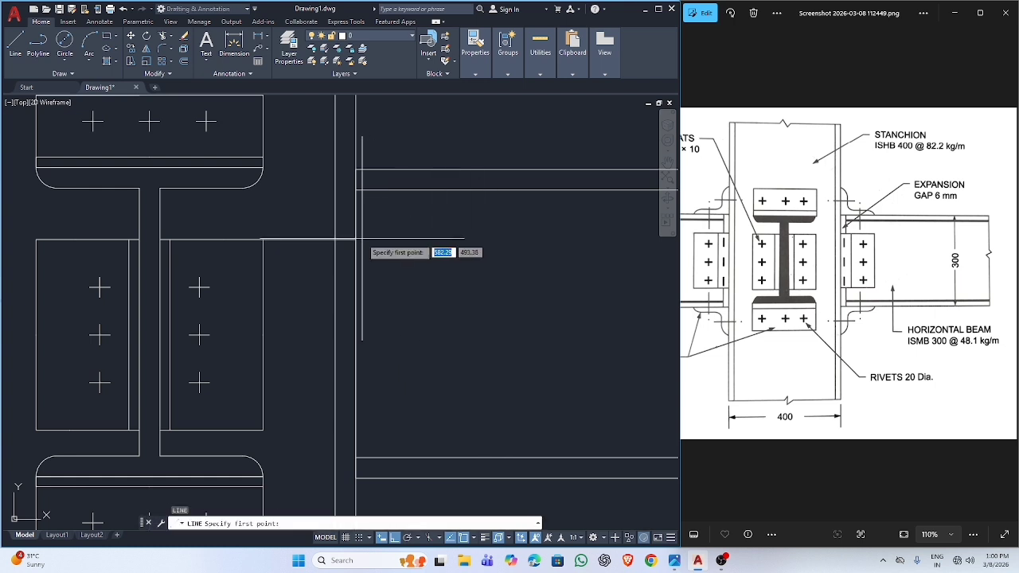
{"action": "left_click", "coordinate": [357, 241]}
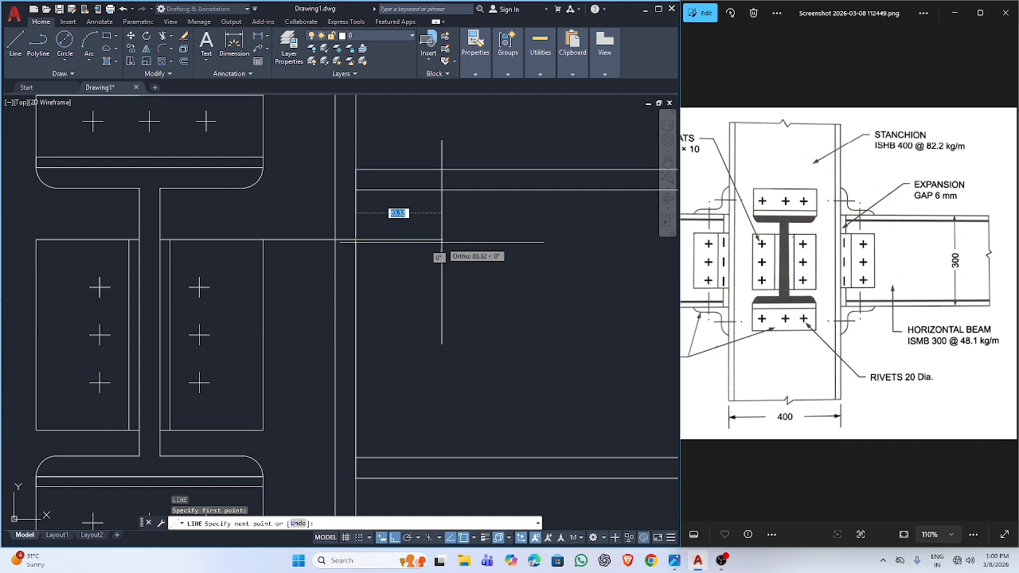
{"action": "key", "text": "Return"}
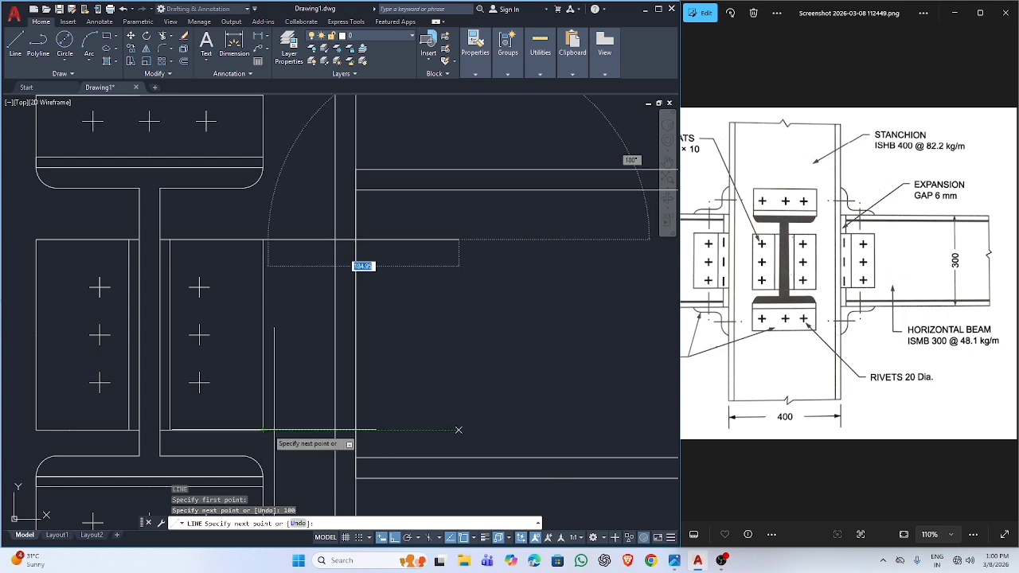
{"action": "left_click", "coordinate": [459, 429]}
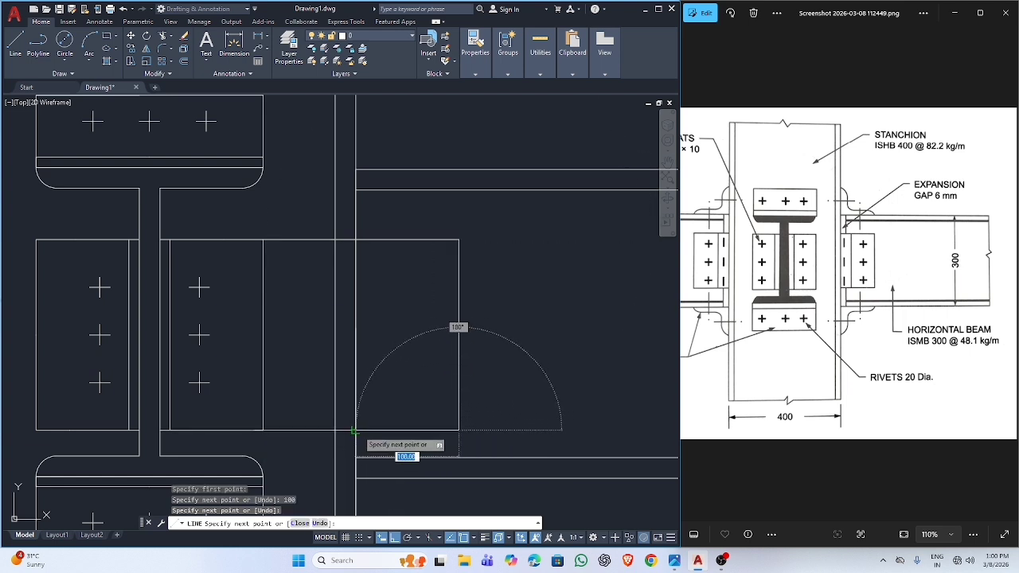
{"action": "left_click", "coordinate": [355, 430]}
{"action": "key", "text": "Escape"}
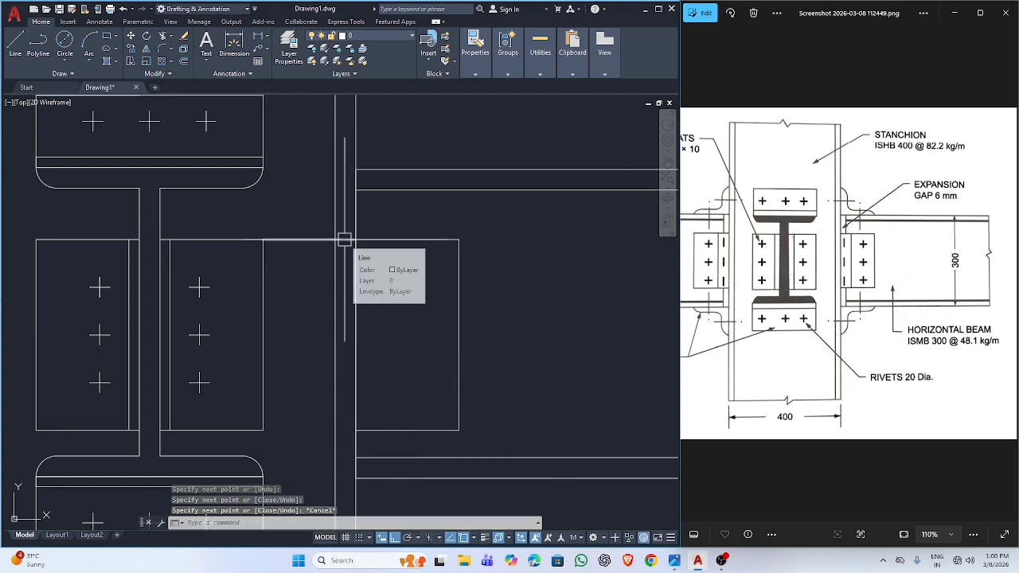
Step: Erase the horizontal construction line between the right web cleat and the stanchion's right face
{"action": "type", "text": "T"}
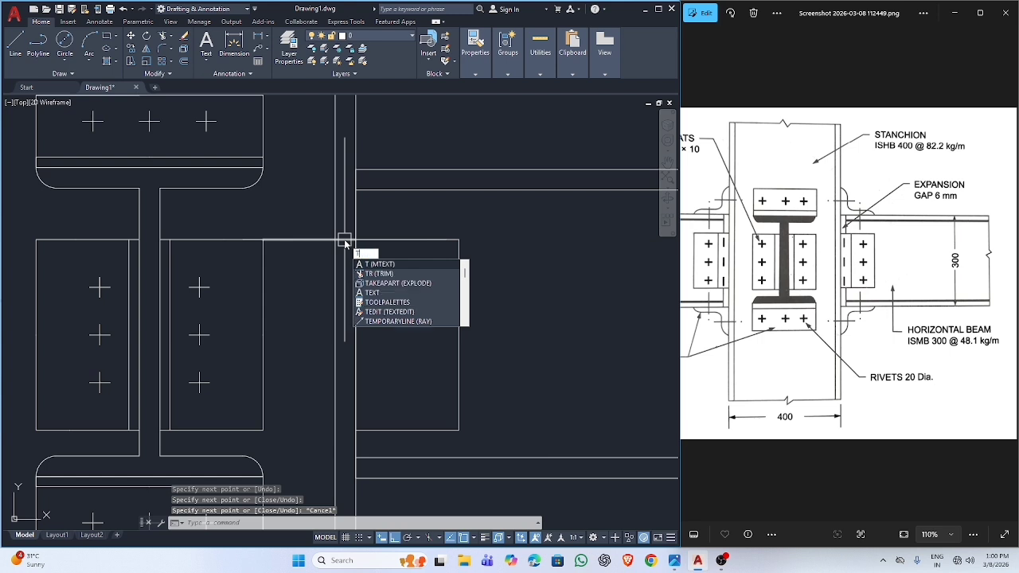
{"action": "key", "text": "Escape"}
{"action": "left_click", "coordinate": [310, 240]}
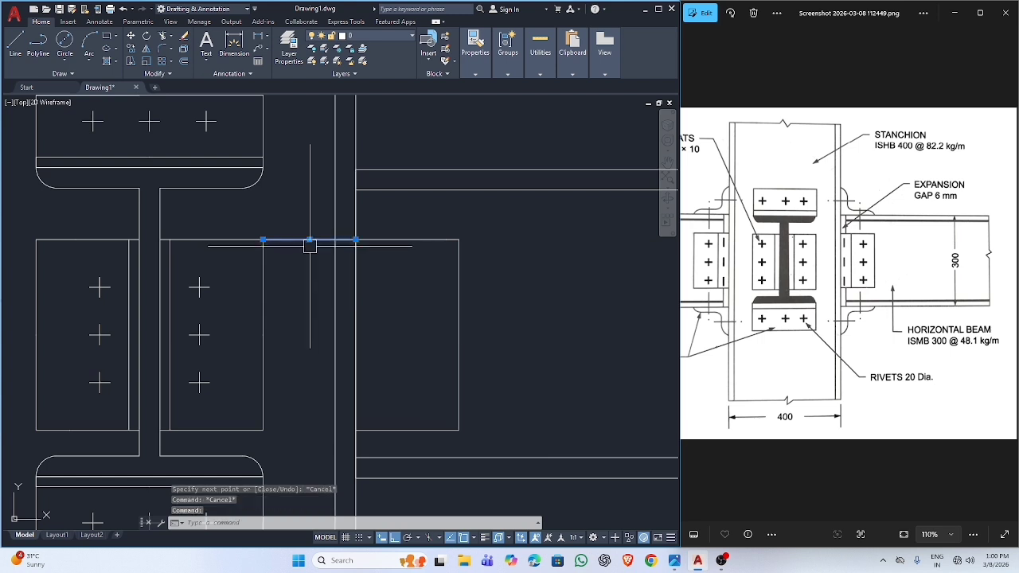
{"action": "key", "text": "Return"}
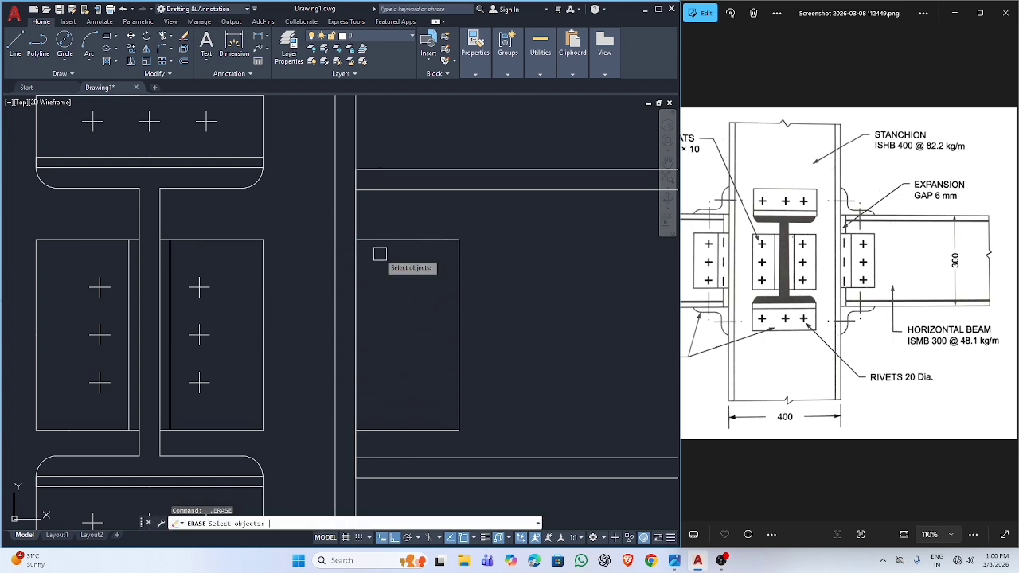
{"action": "key", "text": "Escape"}
{"action": "key", "text": "BackSpace"}
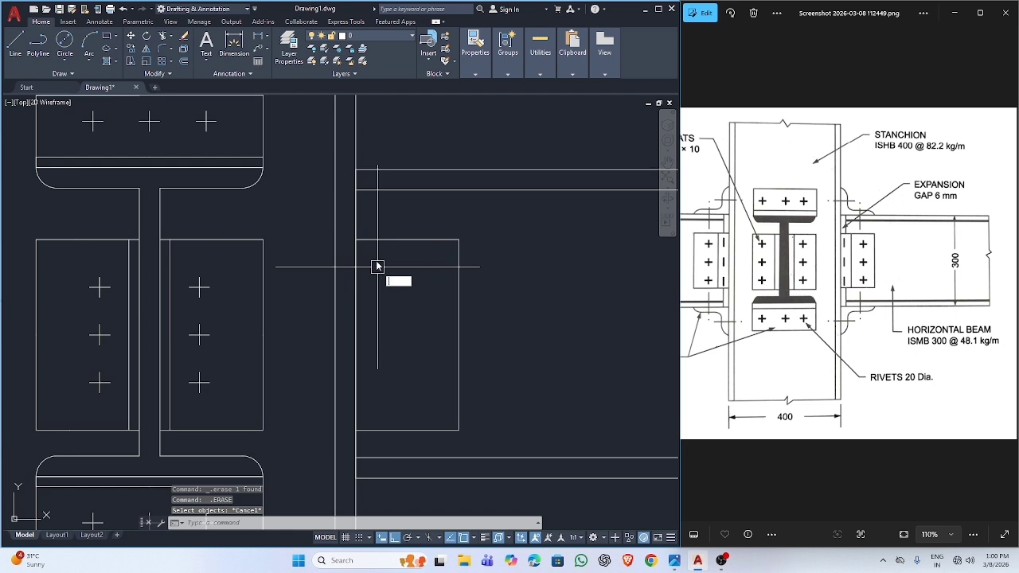
Step: Offset the beam's left end line 10 into the beam to form the cleat's leg thickness
{"action": "type", "text": "o"}
{"action": "key", "text": "Return"}
{"action": "type", "text": "10"}
{"action": "key", "text": "Return"}
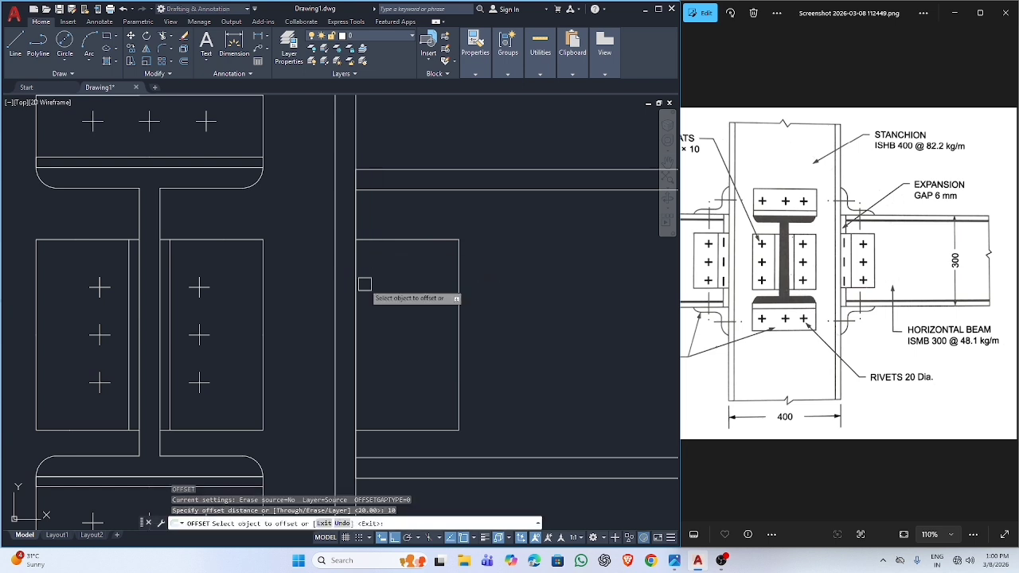
{"action": "left_click", "coordinate": [355, 283]}
{"action": "left_click", "coordinate": [386, 314]}
{"action": "key", "text": "Escape"}
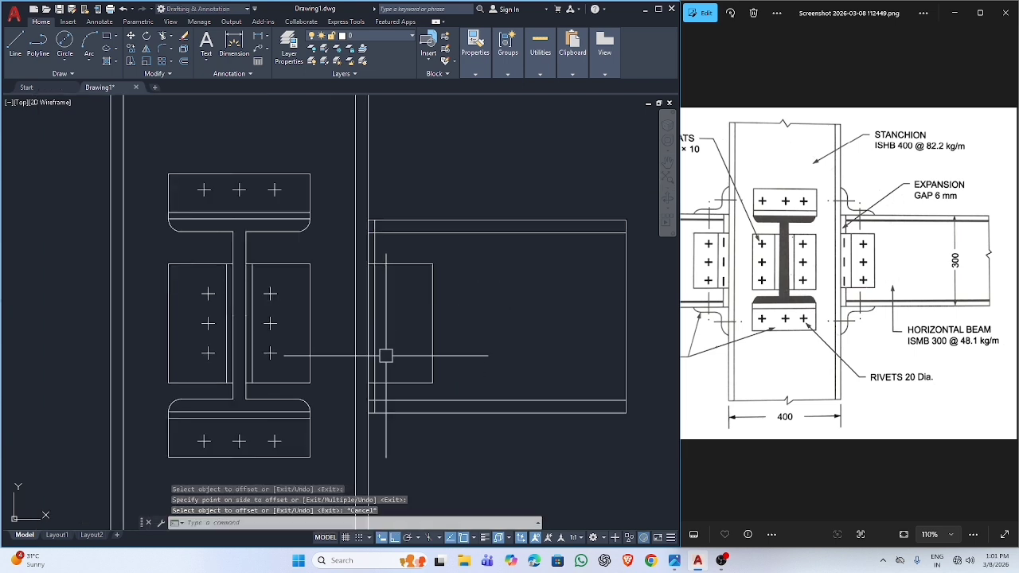
Step: Trim the offset line above and below the new cleat so it only spans the cleat's height
{"action": "scroll", "coordinate": [390, 410], "scroll_direction": "up", "scroll_amount": 3}
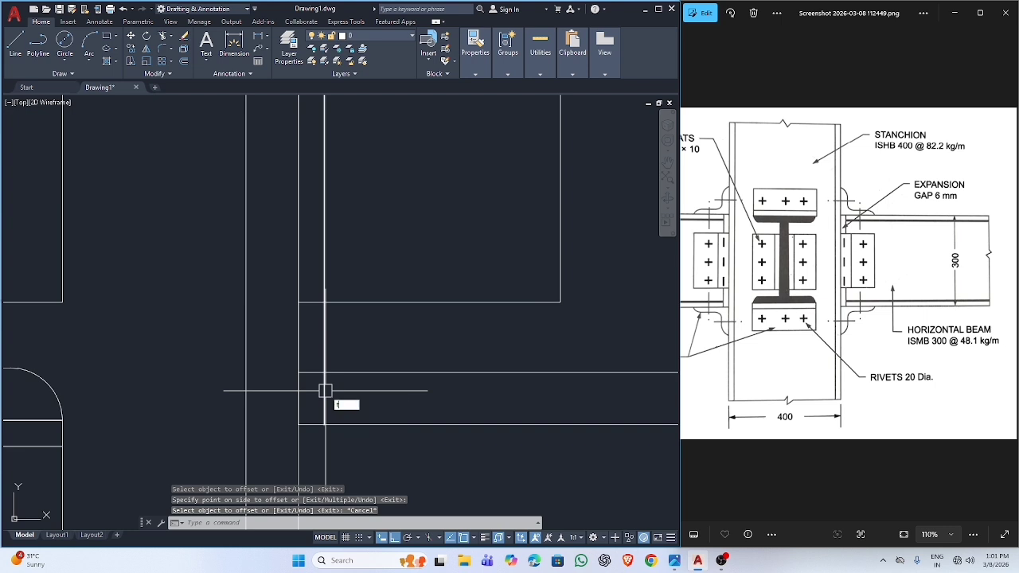
{"action": "type", "text": "r"}
{"action": "key", "text": "Return"}
{"action": "scroll", "coordinate": [330, 330], "scroll_direction": "down", "scroll_amount": 3}
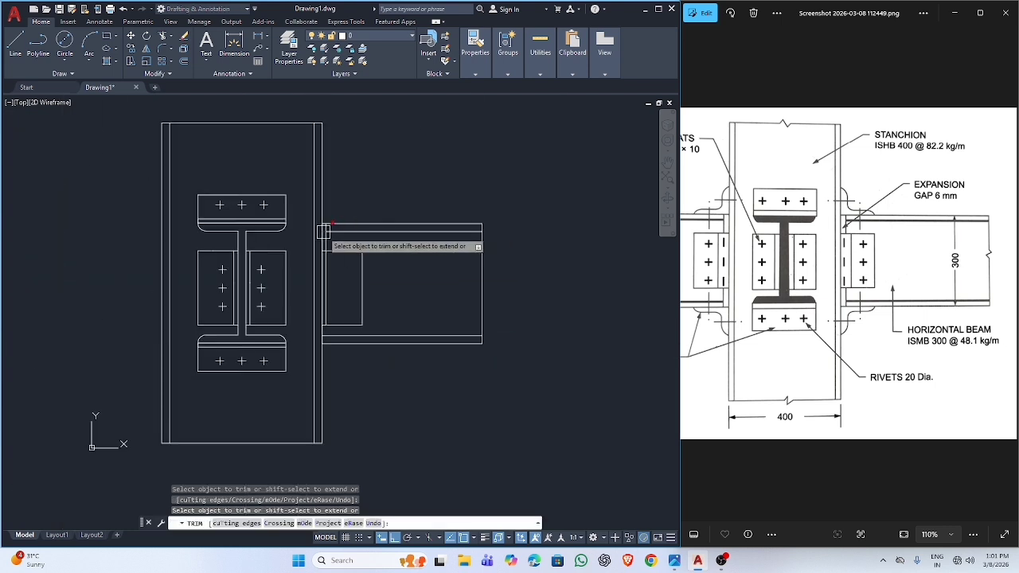
{"action": "scroll", "coordinate": [323, 232], "scroll_direction": "up", "scroll_amount": 3}
{"action": "scroll", "coordinate": [334, 278], "scroll_direction": "down", "scroll_amount": 3}
{"action": "key", "text": "Escape"}
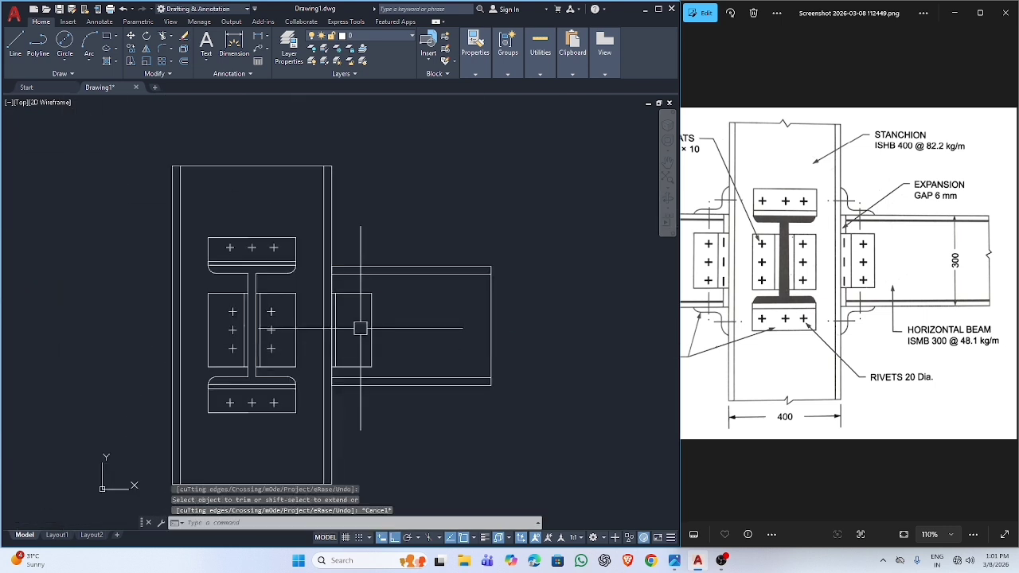
Step: Trim the cleat's upper edge between the stanchion's right face and the offset line
{"action": "scroll", "coordinate": [360, 328], "scroll_direction": "up", "scroll_amount": 4}
{"action": "scroll", "coordinate": [366, 243], "scroll_direction": "up", "scroll_amount": 2}
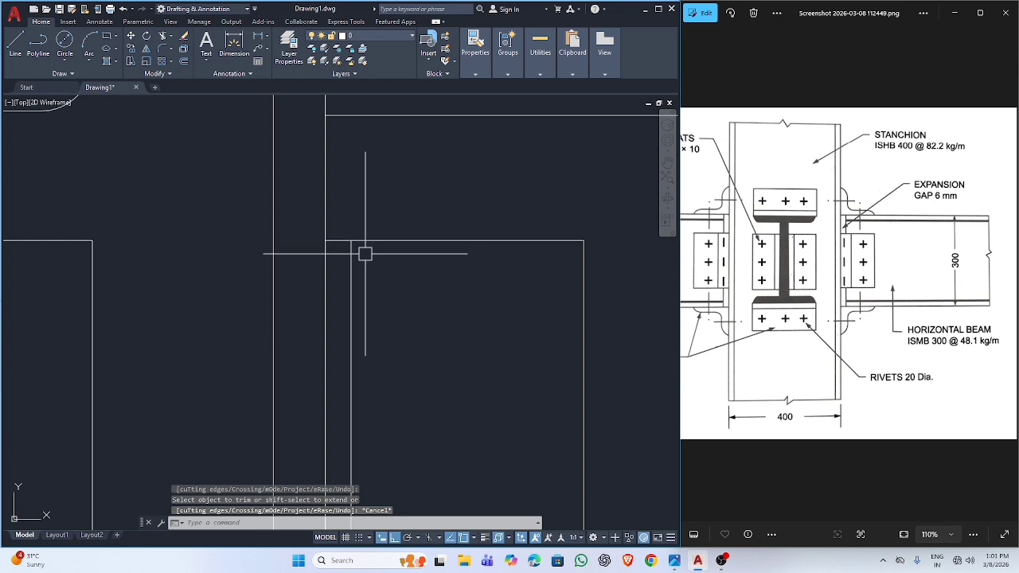
{"action": "key", "text": "space"}
{"action": "left_click", "coordinate": [337, 240]}
{"action": "key", "text": "Escape"}
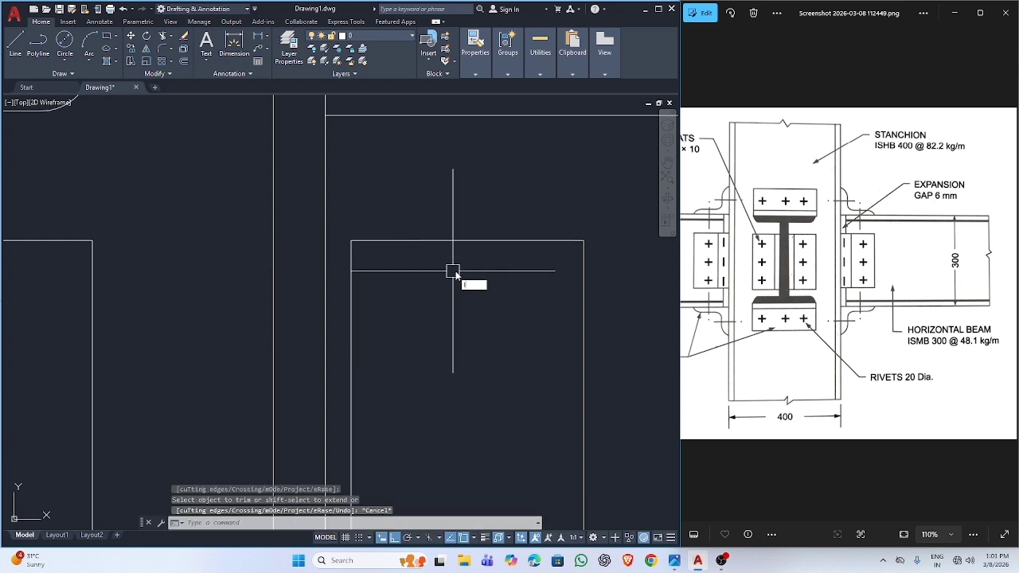
Step: Draw a horizontal line at the cleat's mid-height from the offset line to the cleat's right edge
{"action": "type", "text": "l"}
{"action": "key", "text": "space"}
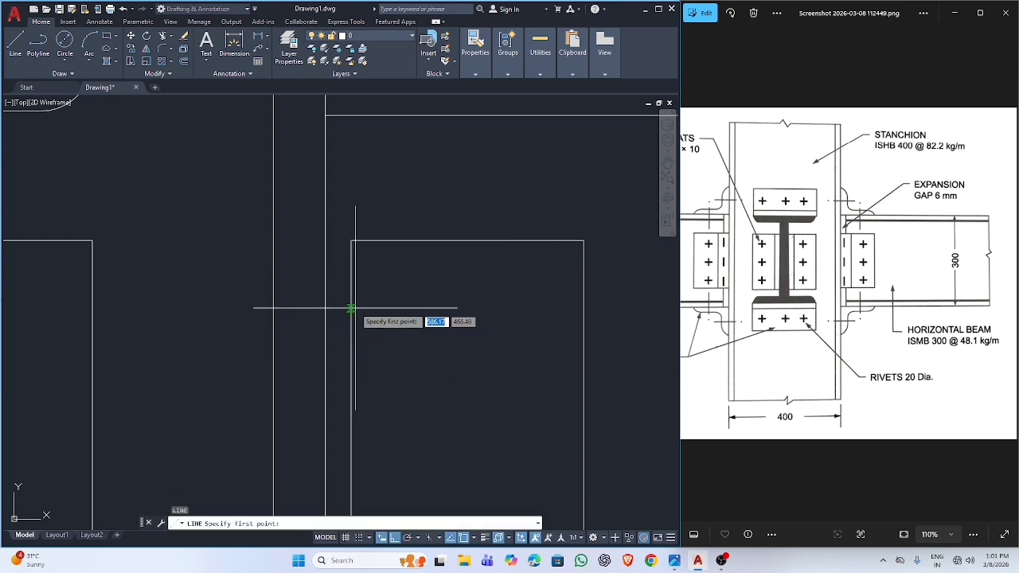
{"action": "scroll", "coordinate": [356, 343], "scroll_direction": "down", "scroll_amount": 4}
{"action": "left_click", "coordinate": [358, 371]}
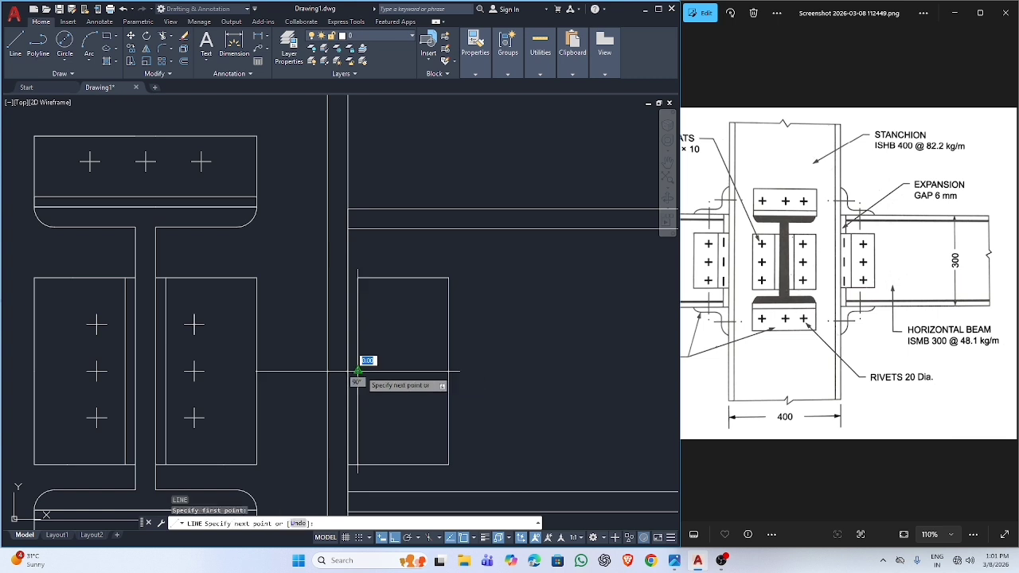
{"action": "key", "text": "Escape"}
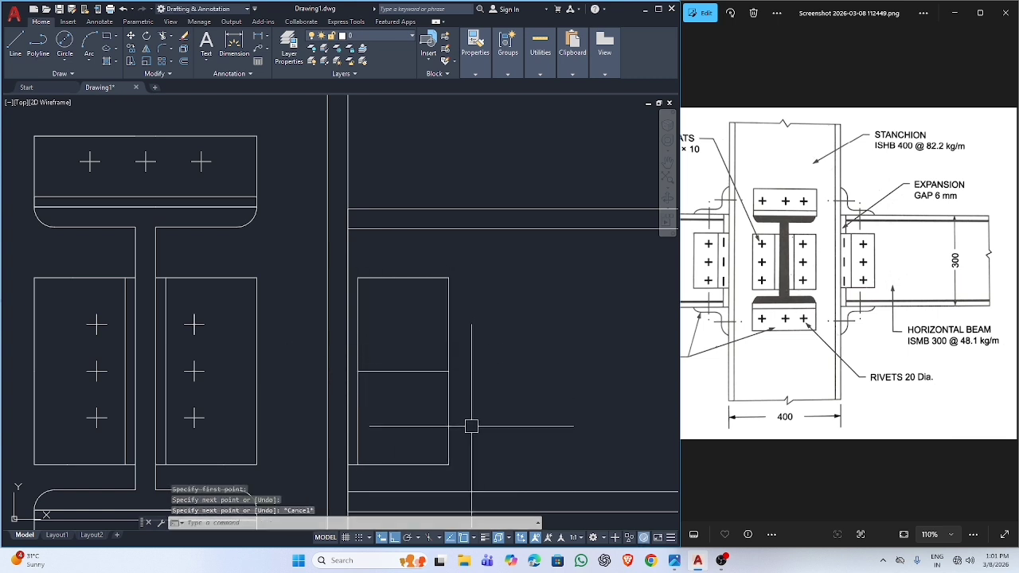
Step: Trim the lower half of the cleat's right edge, and draw a horizontal line across the cleat at the upper half's midpoint
{"action": "type", "text": "tr"}
{"action": "key", "text": "space"}
{"action": "left_click", "coordinate": [448, 418]}
{"action": "key", "text": "Escape"}
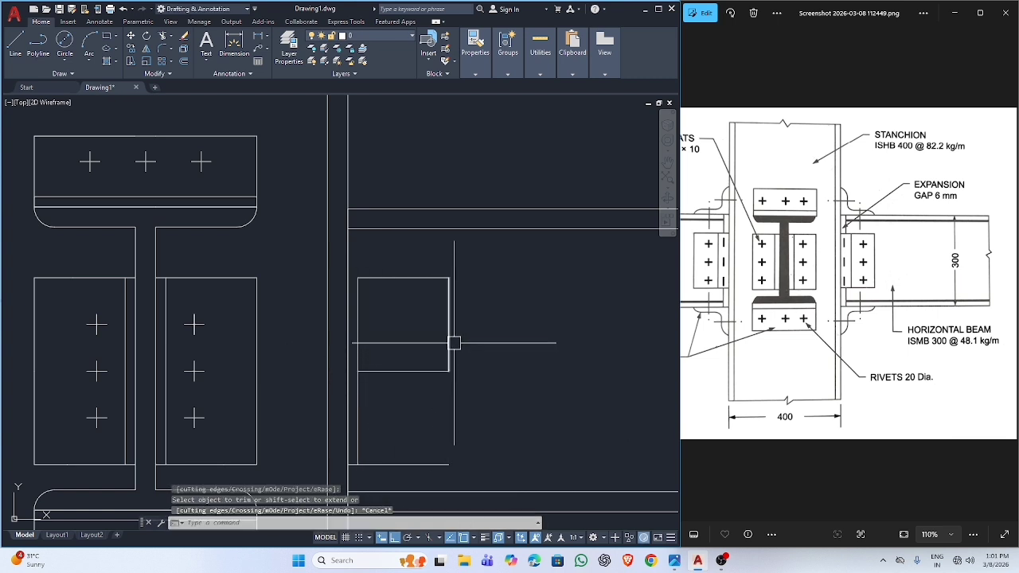
{"action": "type", "text": "l"}
{"action": "key", "text": "space"}
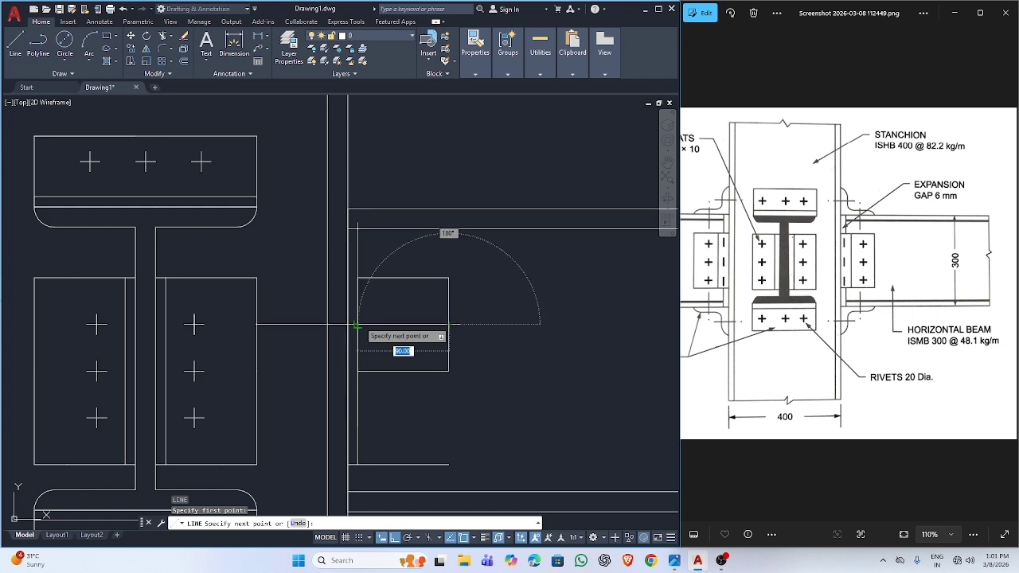
{"action": "left_click", "coordinate": [357, 324]}
{"action": "left_click", "coordinate": [448, 324]}
{"action": "key", "text": "Escape"}
Step: Redraw the lower half of the cleat's right edge, and draw a horizontal line across the cleat from its midpoint
{"action": "key", "text": "space"}
{"action": "left_click", "coordinate": [448, 371]}
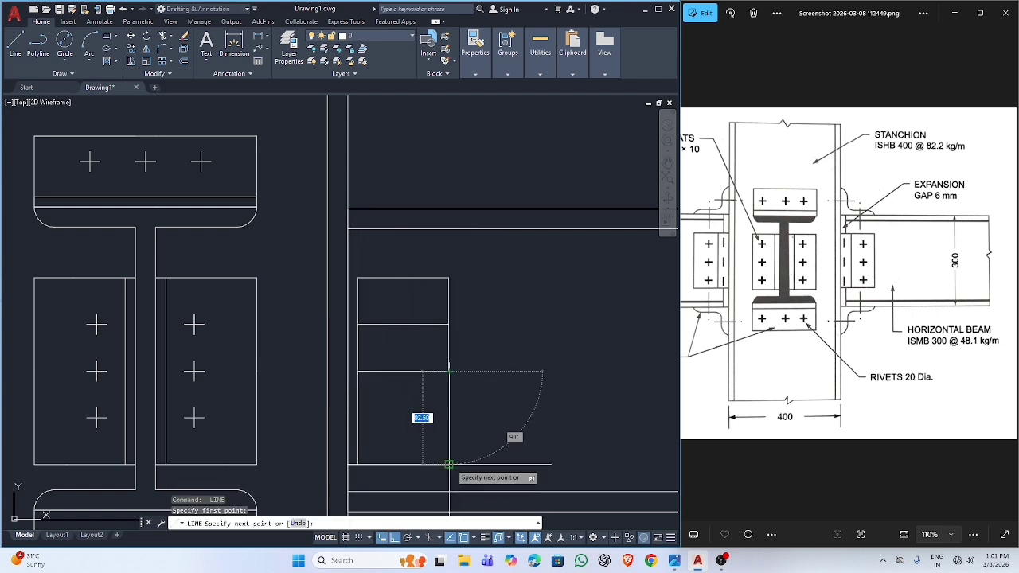
{"action": "left_click", "coordinate": [358, 371]}
{"action": "key", "text": "Escape"}
{"action": "key", "text": "space"}
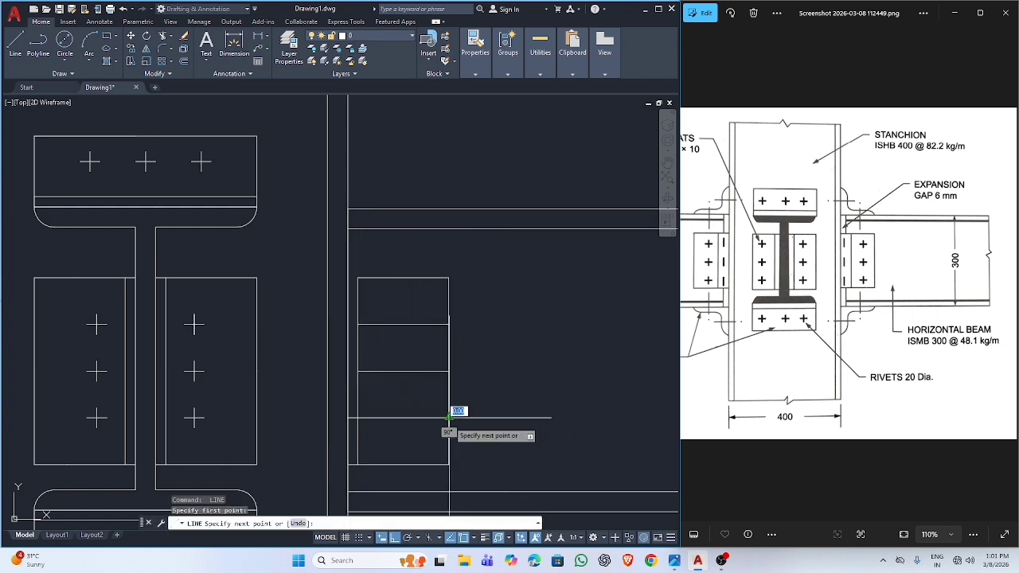
{"action": "left_click", "coordinate": [357, 418]}
{"action": "key", "text": "Escape"}
Step: Draw a vertical centre line down through the cleat, and close the gap in its upper edge with a line to the stanchion's face
{"action": "key", "text": "space"}
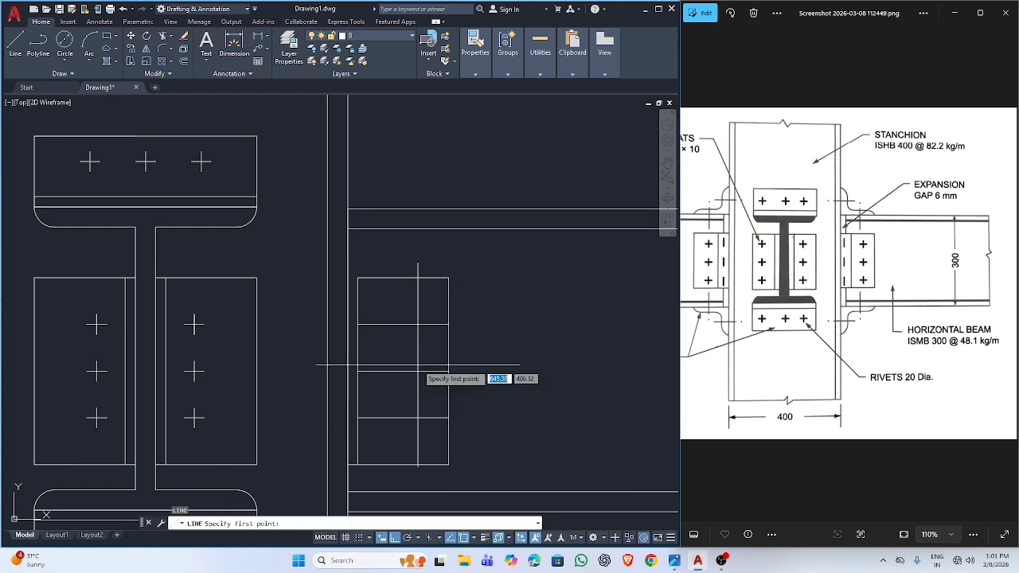
{"action": "left_click", "coordinate": [404, 277]}
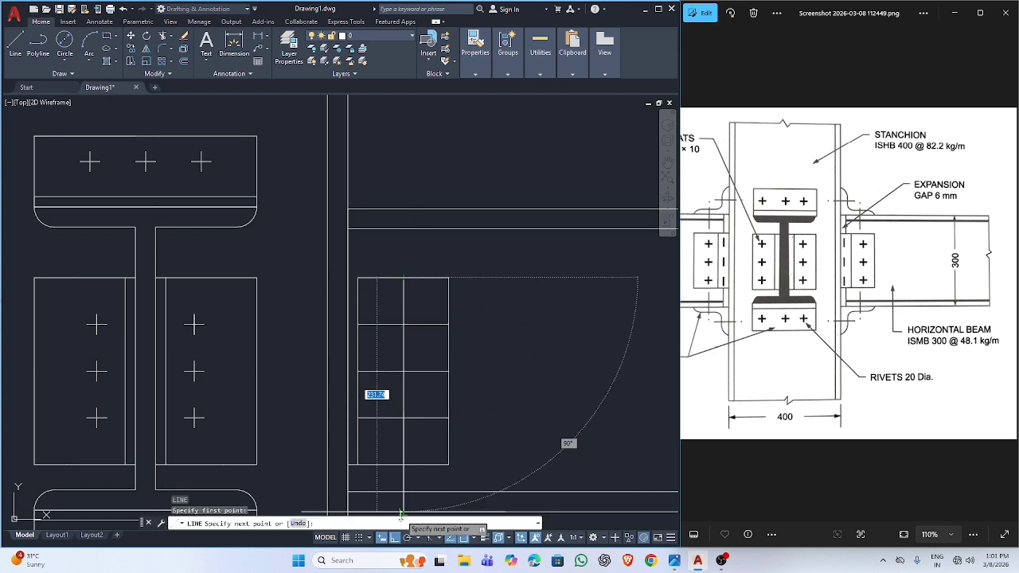
{"action": "key", "text": "Escape"}
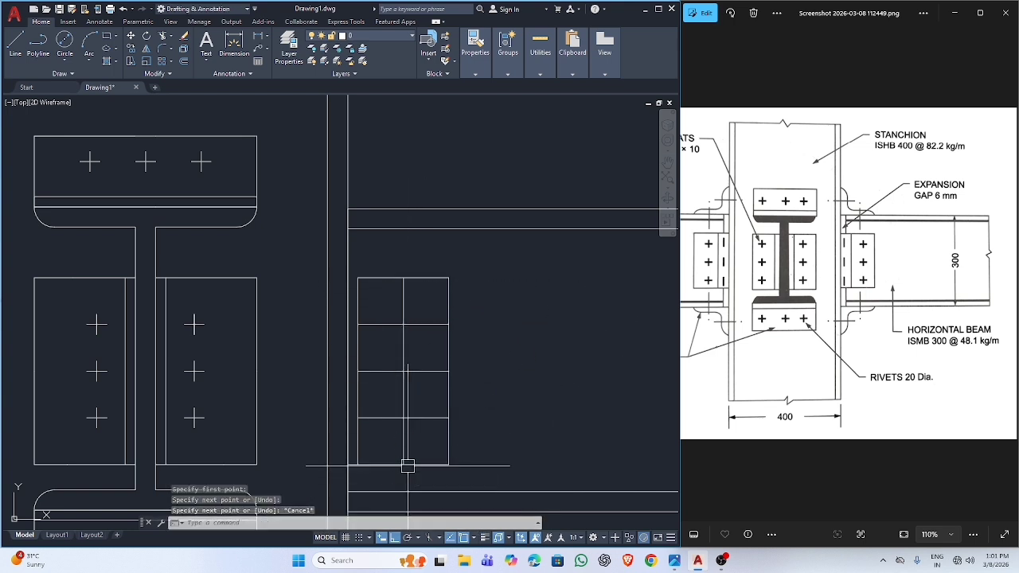
{"action": "key", "text": "space"}
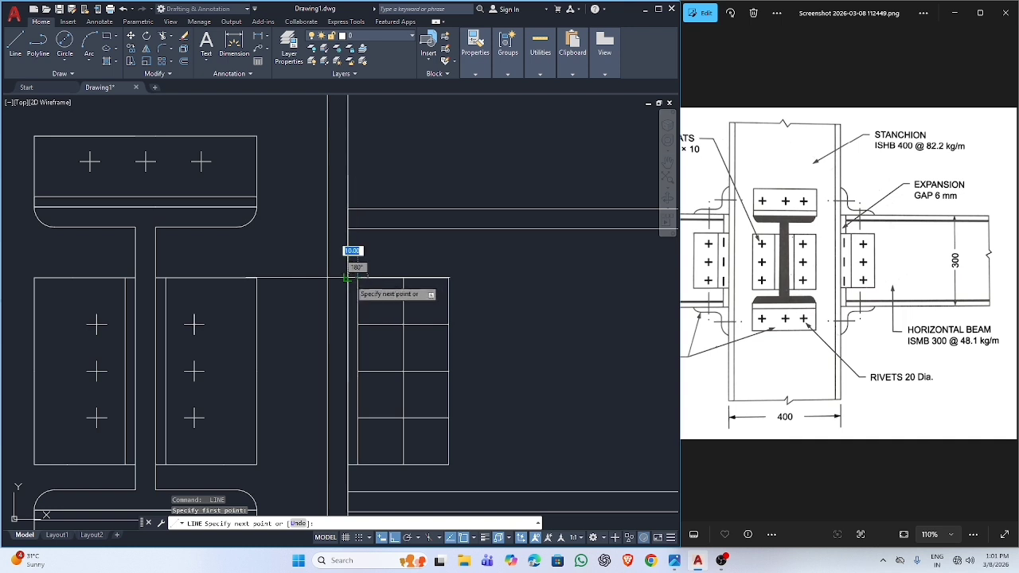
{"action": "key", "text": "Escape"}
Step: Draw a circle of diameter 20 where the cleat's vertical centre line crosses the upper horizontal line
{"action": "key", "text": "space"}
{"action": "scroll", "coordinate": [406, 333], "scroll_direction": "up", "scroll_amount": 4}
{"action": "scroll", "coordinate": [407, 333], "scroll_direction": "up", "scroll_amount": 3}
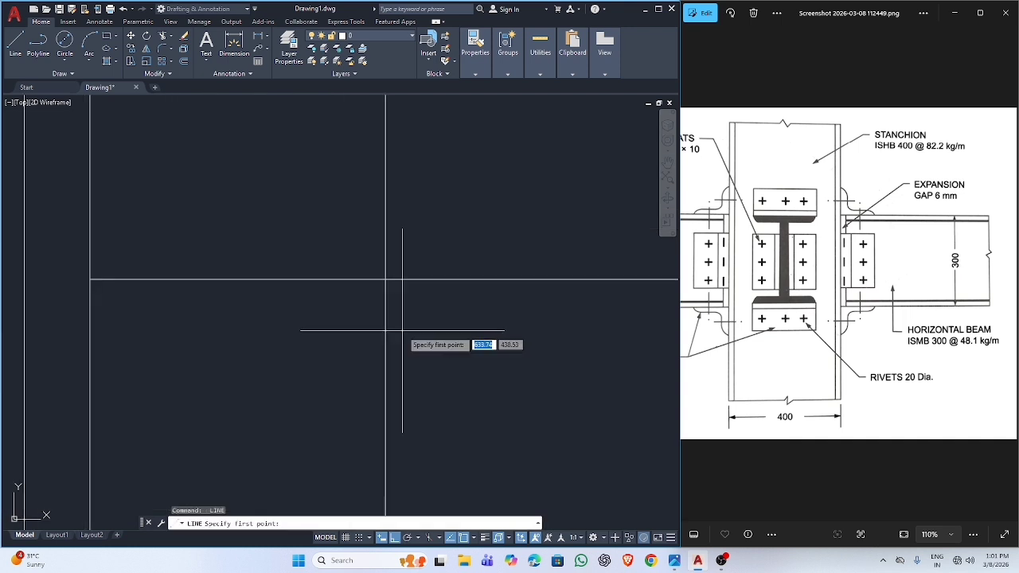
{"action": "left_click", "coordinate": [65, 40]}
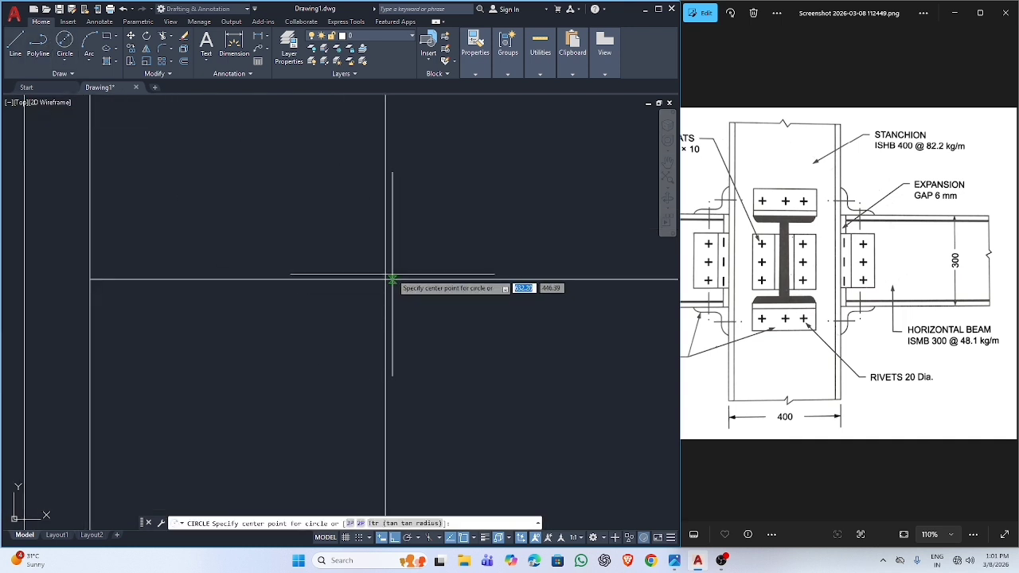
{"action": "left_click", "coordinate": [386, 279]}
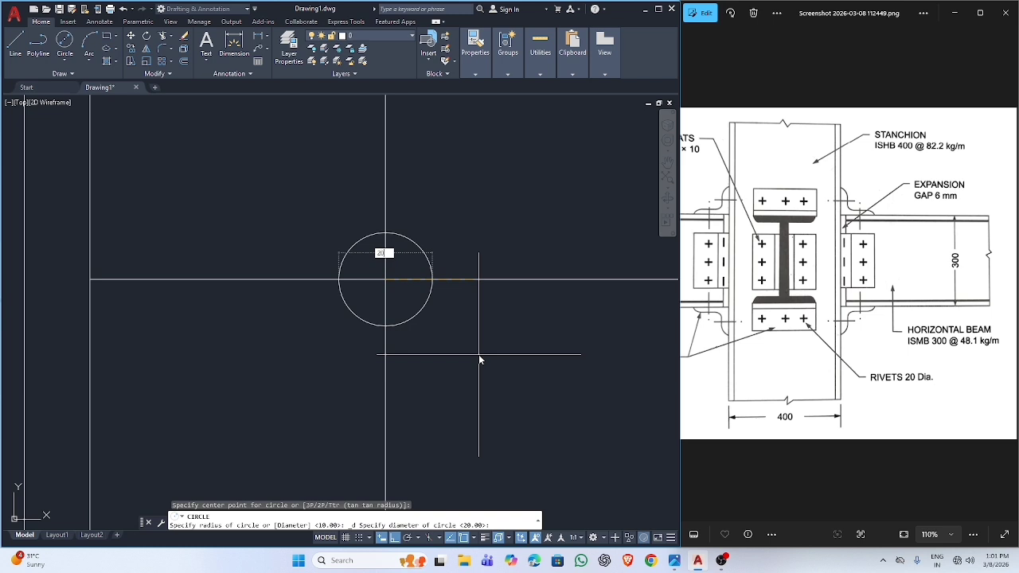
{"action": "type", "text": "20"}
{"action": "key", "text": "Return"}
Step: Copy the rivet circle from its centre to the middle and lower crossings on the cleat's centre line
{"action": "scroll", "coordinate": [402, 341], "scroll_direction": "down", "scroll_amount": 4}
{"action": "left_click", "coordinate": [421, 346]}
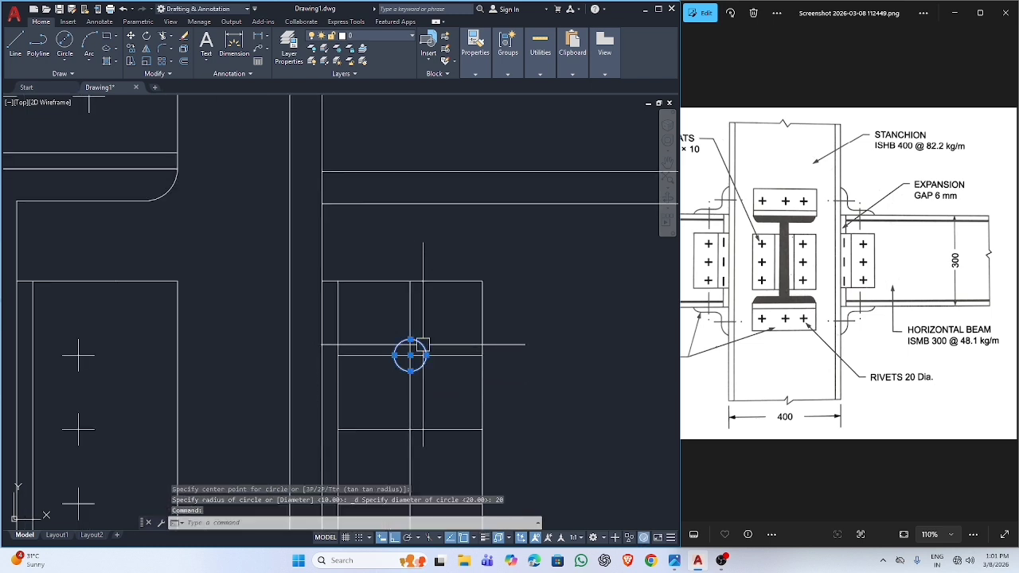
{"action": "right_click", "coordinate": [403, 388]}
{"action": "left_click", "coordinate": [445, 460]}
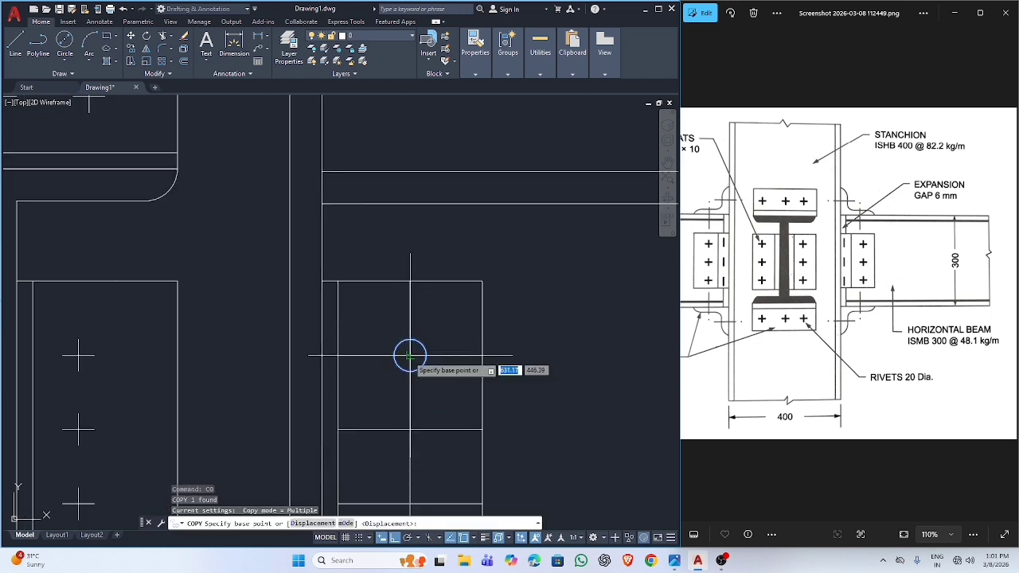
{"action": "left_click", "coordinate": [410, 355]}
{"action": "left_click", "coordinate": [410, 428]}
{"action": "scroll", "coordinate": [410, 428], "scroll_direction": "down", "scroll_amount": 3}
{"action": "scroll", "coordinate": [415, 445], "scroll_direction": "up", "scroll_amount": 5}
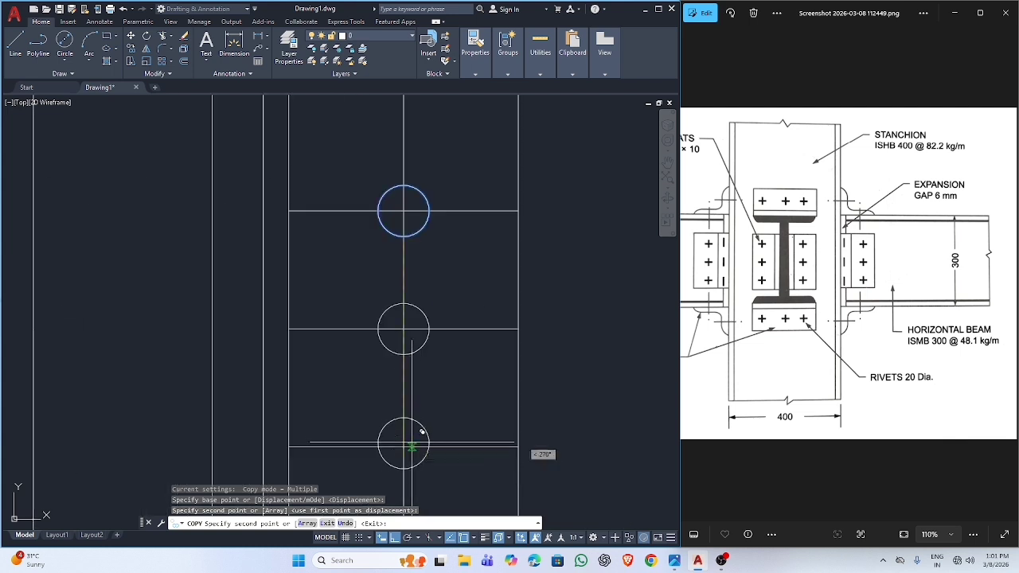
{"action": "left_click", "coordinate": [417, 437]}
{"action": "key", "text": "Escape"}
Step: Trim the vertical and horizontal construction lines outside the three rivet circles on the right-hand cleat
{"action": "scroll", "coordinate": [427, 478], "scroll_direction": "down", "scroll_amount": 3}
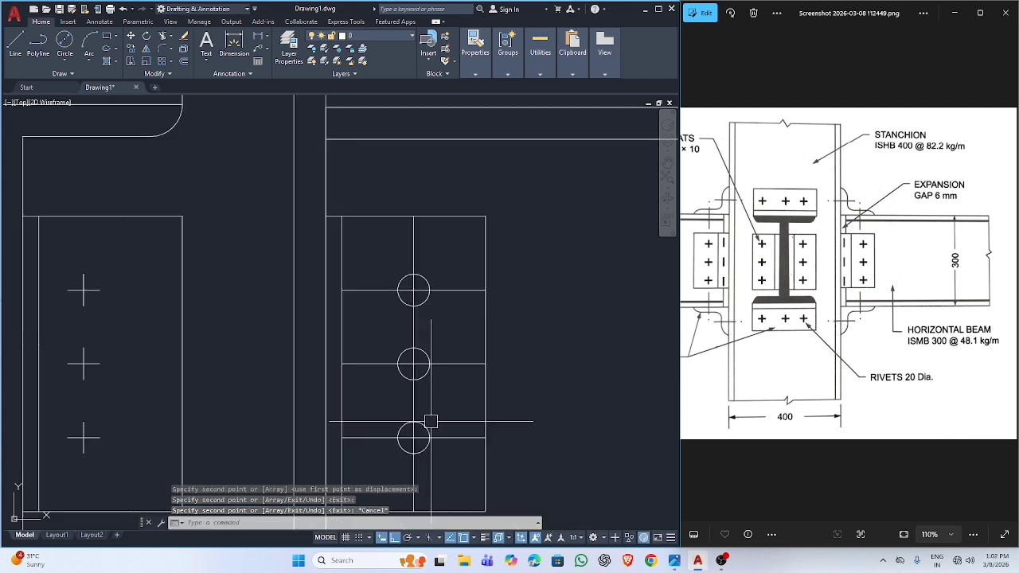
{"action": "type", "text": "tr"}
{"action": "key", "text": "Return"}
{"action": "left_click", "coordinate": [412, 456]}
{"action": "left_click", "coordinate": [455, 413]}
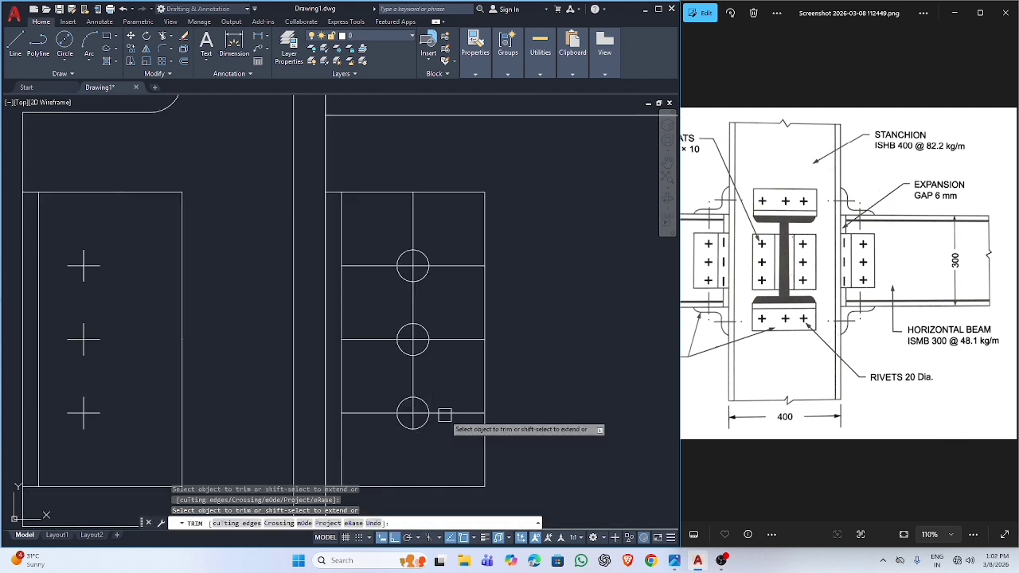
{"action": "left_click", "coordinate": [364, 413]}
{"action": "left_click", "coordinate": [381, 345]}
{"action": "left_click", "coordinate": [448, 341]}
{"action": "left_click", "coordinate": [413, 376]}
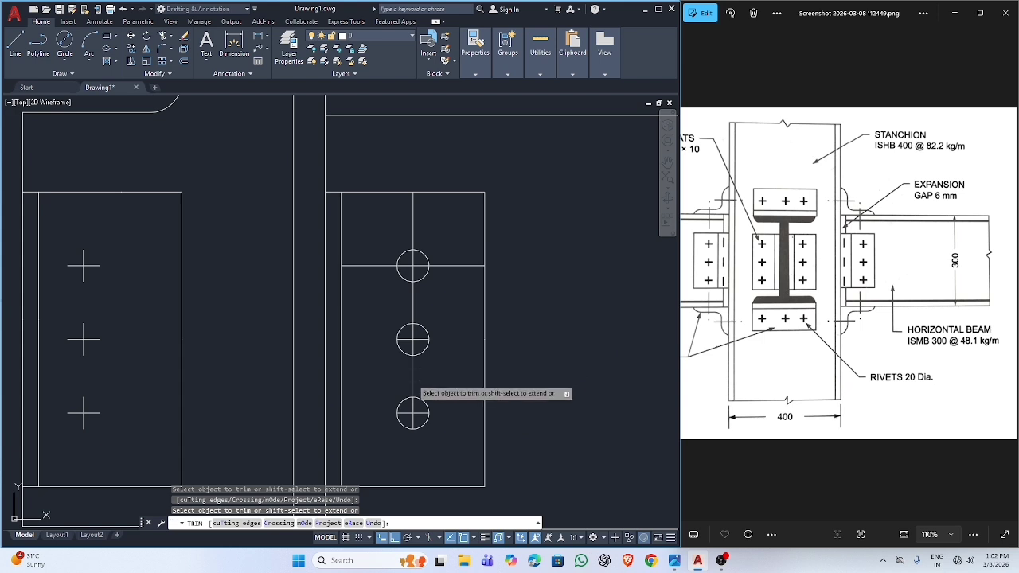
{"action": "left_click", "coordinate": [412, 237]}
{"action": "left_click", "coordinate": [373, 266]}
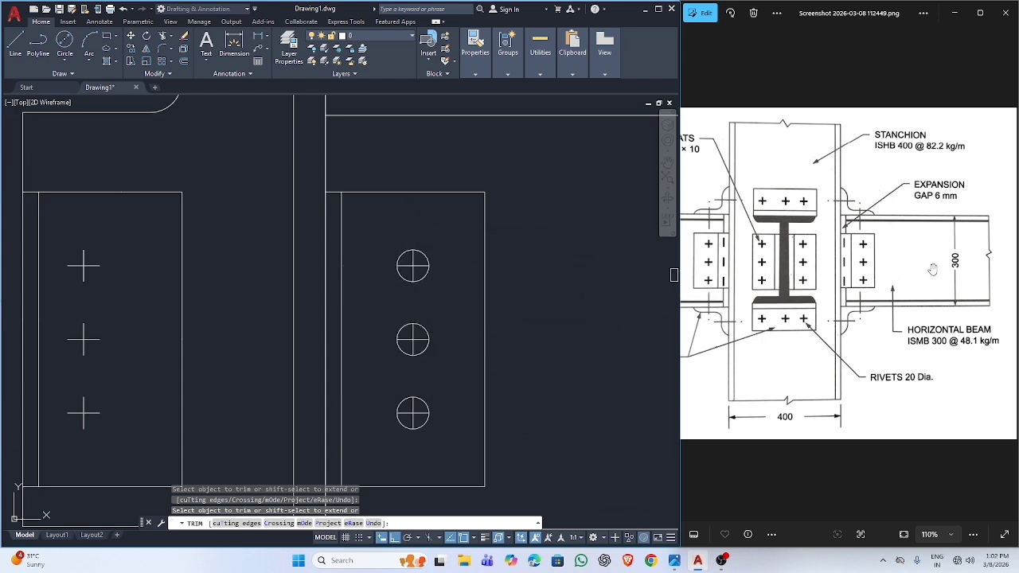
Step: Trim away the arcs of the three rivet circles on the right-hand cleat, leaving only the crosses
{"action": "scroll", "coordinate": [427, 344], "scroll_direction": "up", "scroll_amount": 8}
{"action": "left_click", "coordinate": [427, 345]}
{"action": "left_click", "coordinate": [419, 277]}
{"action": "left_click", "coordinate": [271, 223]}
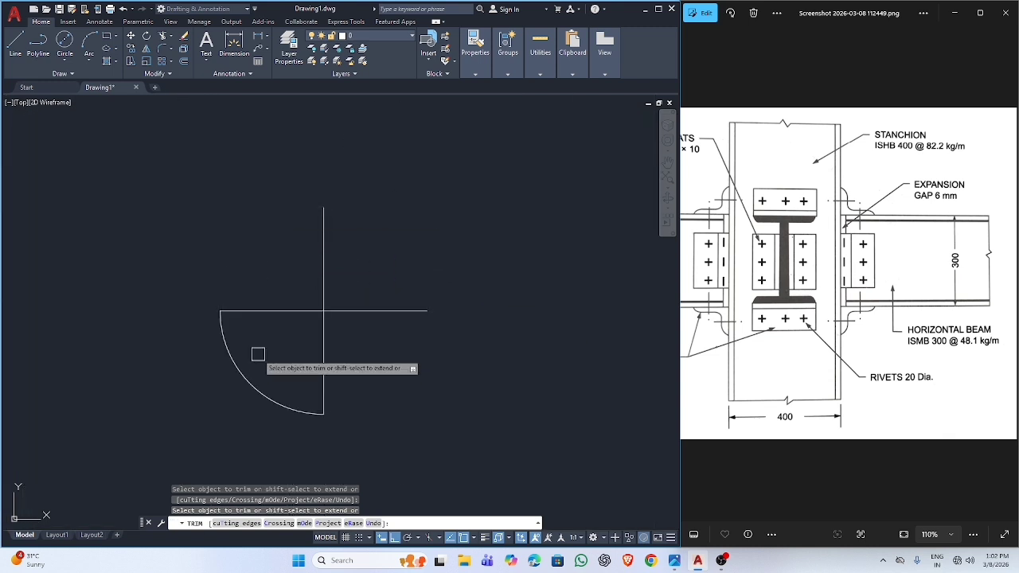
{"action": "left_click", "coordinate": [251, 376]}
{"action": "scroll", "coordinate": [256, 378], "scroll_direction": "down", "scroll_amount": 6}
{"action": "scroll", "coordinate": [273, 437], "scroll_direction": "up", "scroll_amount": 5}
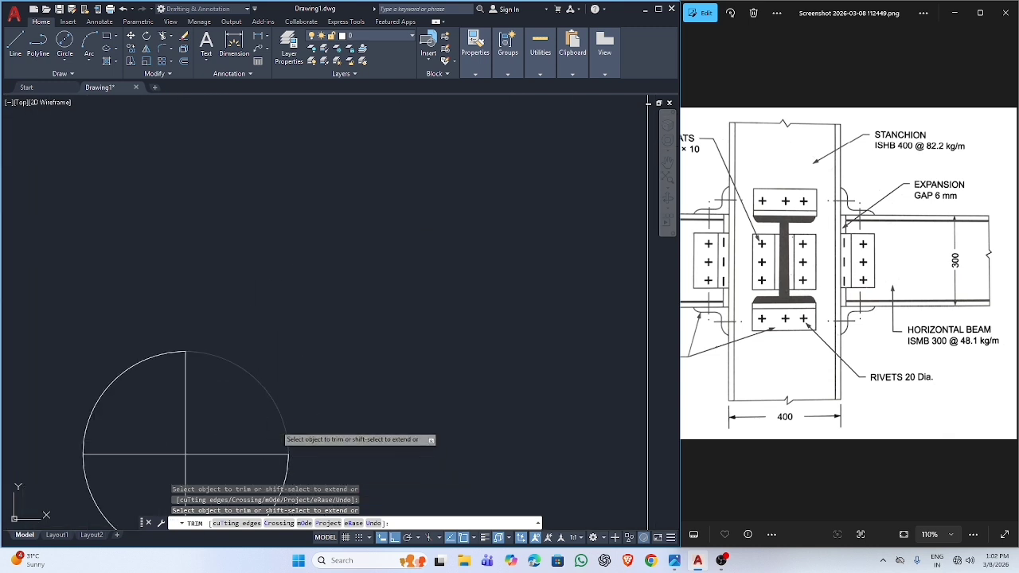
{"action": "scroll", "coordinate": [164, 370], "scroll_direction": "down", "scroll_amount": 3}
{"action": "scroll", "coordinate": [177, 390], "scroll_direction": "up", "scroll_amount": 5}
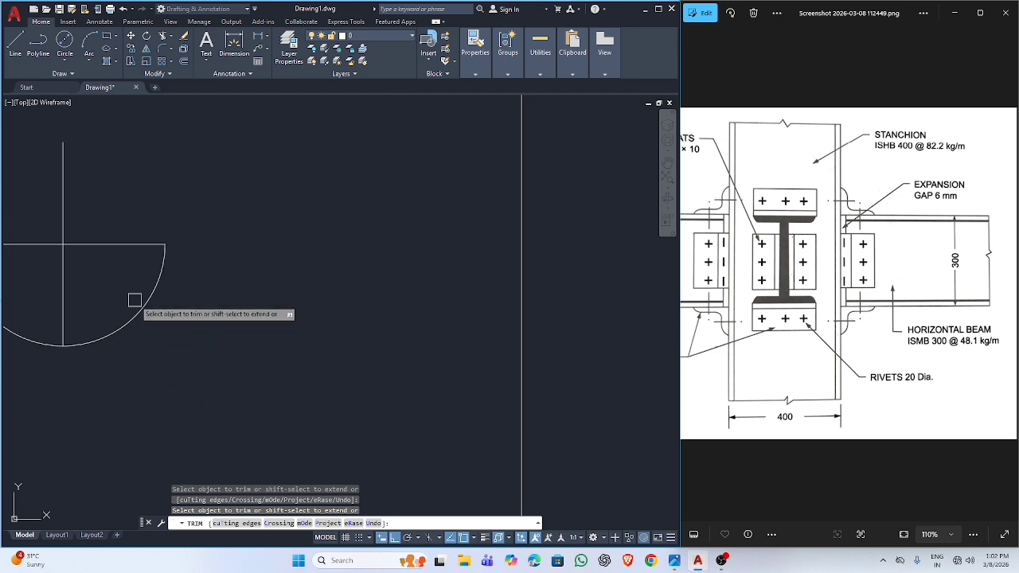
{"action": "left_click_drag", "start_coordinate": [135, 298], "coordinate": [153, 312]}
{"action": "middle_click_drag", "start_coordinate": [153, 313], "coordinate": [446, 350]}
{"action": "scroll", "coordinate": [419, 307], "scroll_direction": "down", "scroll_amount": 3}
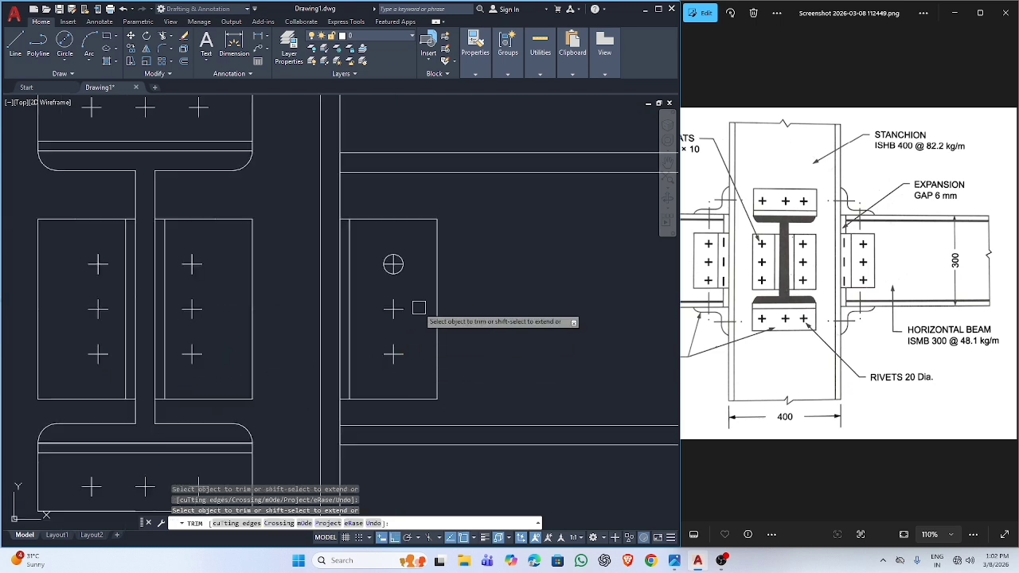
{"action": "scroll", "coordinate": [401, 259], "scroll_direction": "up", "scroll_amount": 4}
{"action": "left_click", "coordinate": [321, 228]}
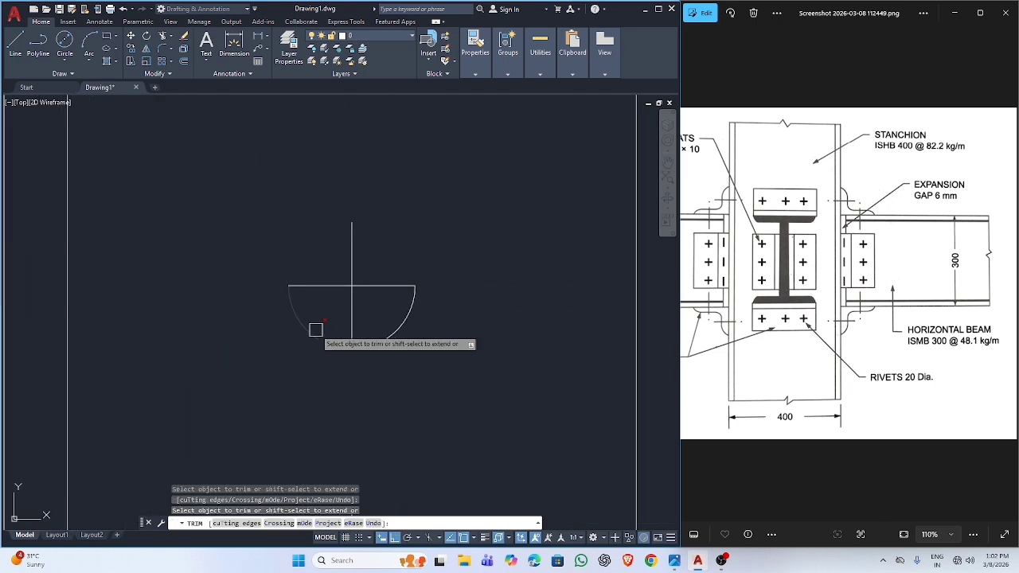
{"action": "mouse_move", "coordinate": [316, 332]}
{"action": "left_mouse_down"}
{"action": "mouse_move", "coordinate": [404, 341]}
{"action": "mouse_move", "coordinate": [392, 323]}
{"action": "left_mouse_up"}
Step: Remove the right-hand cleat's inner vertical line and offset the stanchion's right face 20 into the cleat
{"action": "scroll", "coordinate": [391, 323], "scroll_direction": "down", "scroll_amount": 3}
{"action": "scroll", "coordinate": [337, 339], "scroll_direction": "up", "scroll_amount": 3}
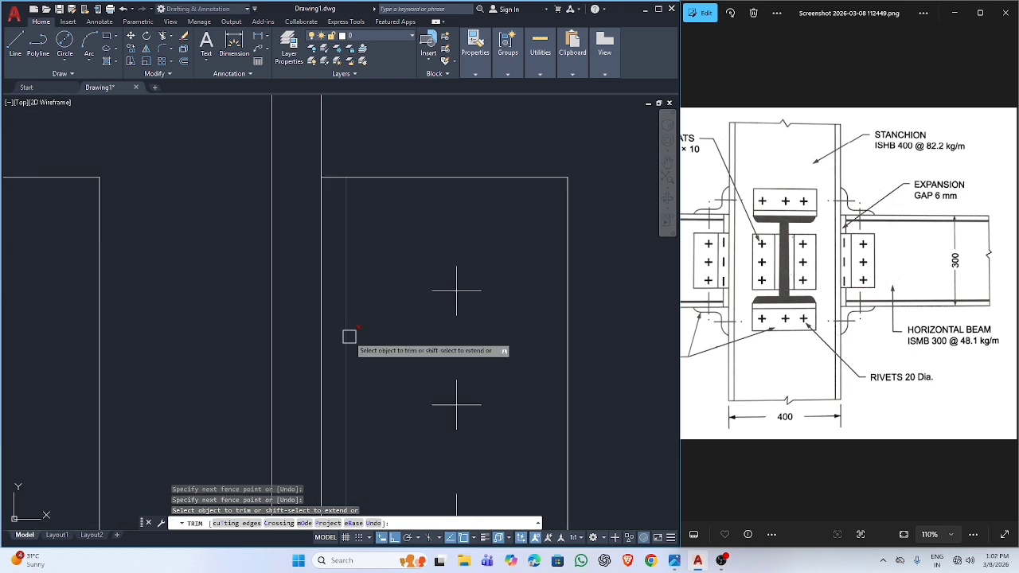
{"action": "key", "text": "Escape"}
{"action": "type", "text": "o"}
{"action": "key", "text": "Return"}
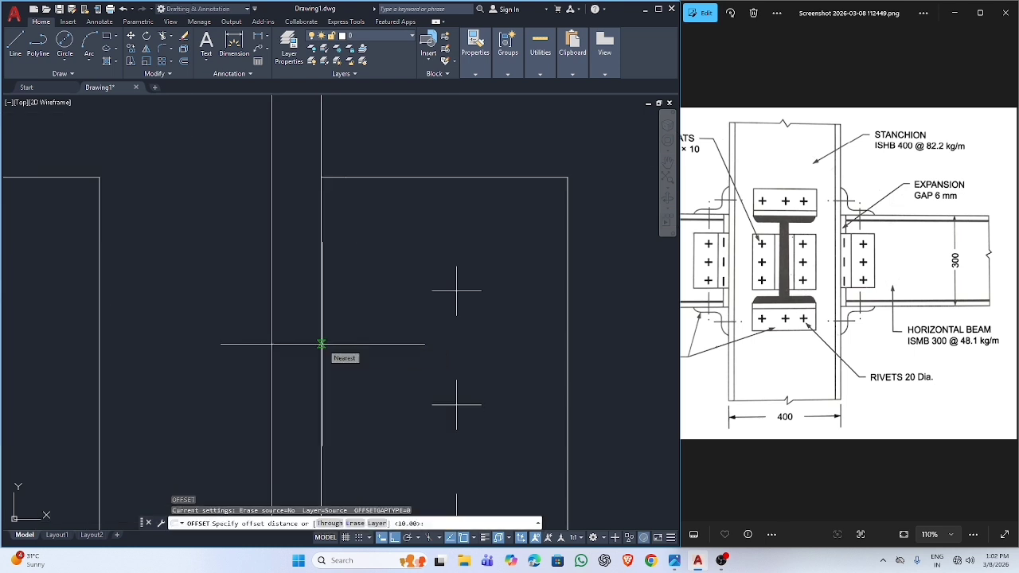
{"action": "type", "text": "20"}
{"action": "key", "text": "Return"}
{"action": "left_click", "coordinate": [322, 342]}
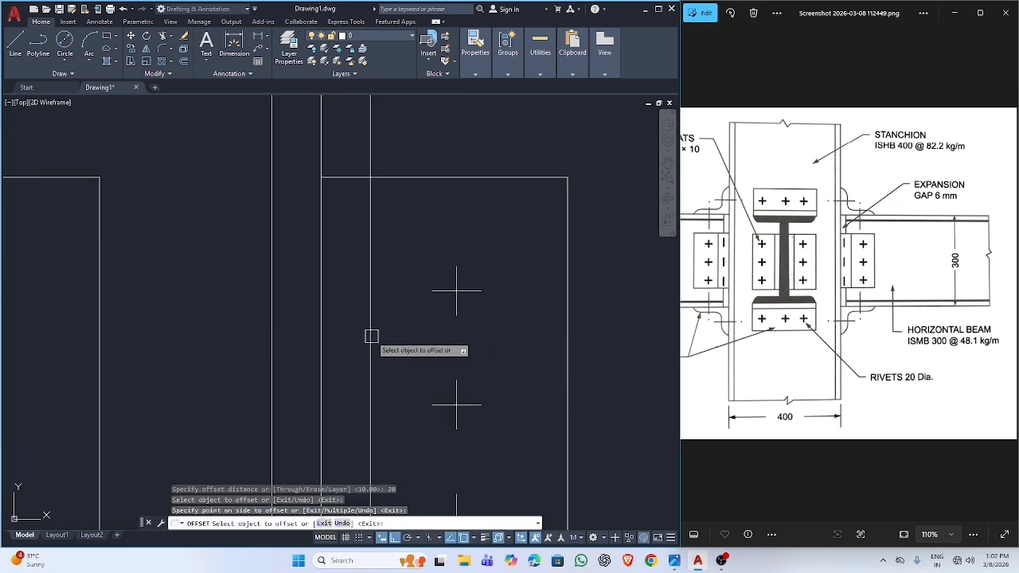
{"action": "left_click", "coordinate": [373, 338]}
{"action": "key", "text": "Escape"}
Step: Trim the new offset line above and below the right-hand cleat so it spans only the cleat's height
{"action": "type", "text": "tr"}
{"action": "key", "text": "Return"}
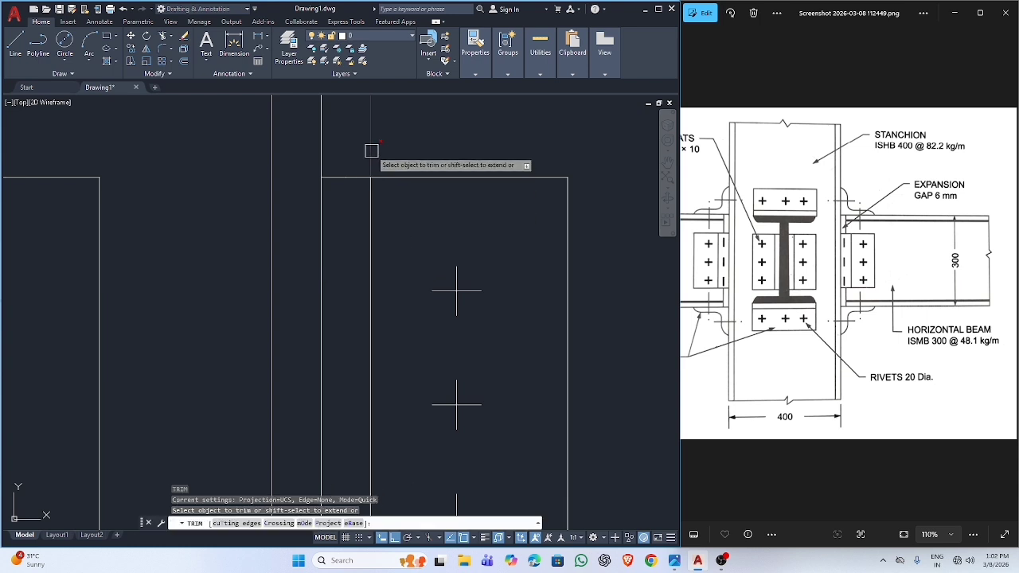
{"action": "scroll", "coordinate": [371, 215], "scroll_direction": "down", "scroll_amount": 3}
{"action": "scroll", "coordinate": [387, 250], "scroll_direction": "up", "scroll_amount": 4}
{"action": "scroll", "coordinate": [320, 229], "scroll_direction": "down", "scroll_amount": 4}
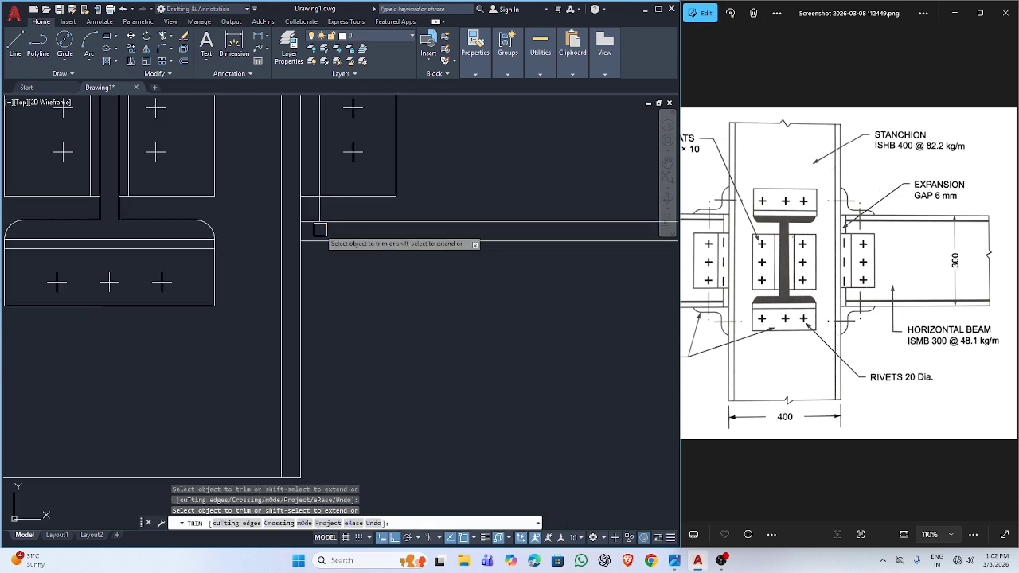
{"action": "scroll", "coordinate": [364, 358], "scroll_direction": "up", "scroll_amount": 6}
{"action": "key", "text": "Escape"}
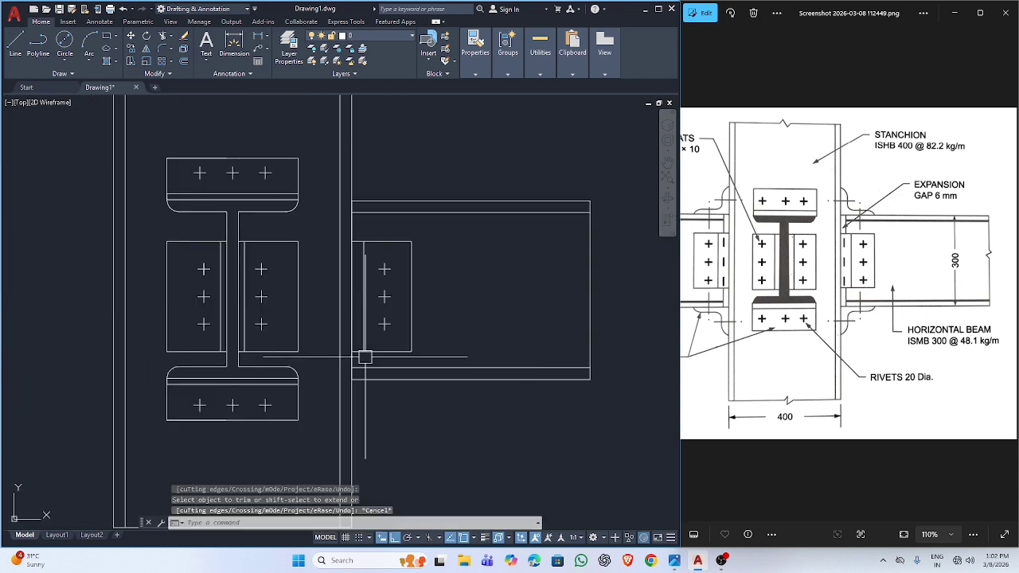
Step: Offset the stanchion's right face 5 towards the beam
{"action": "type", "text": "o"}
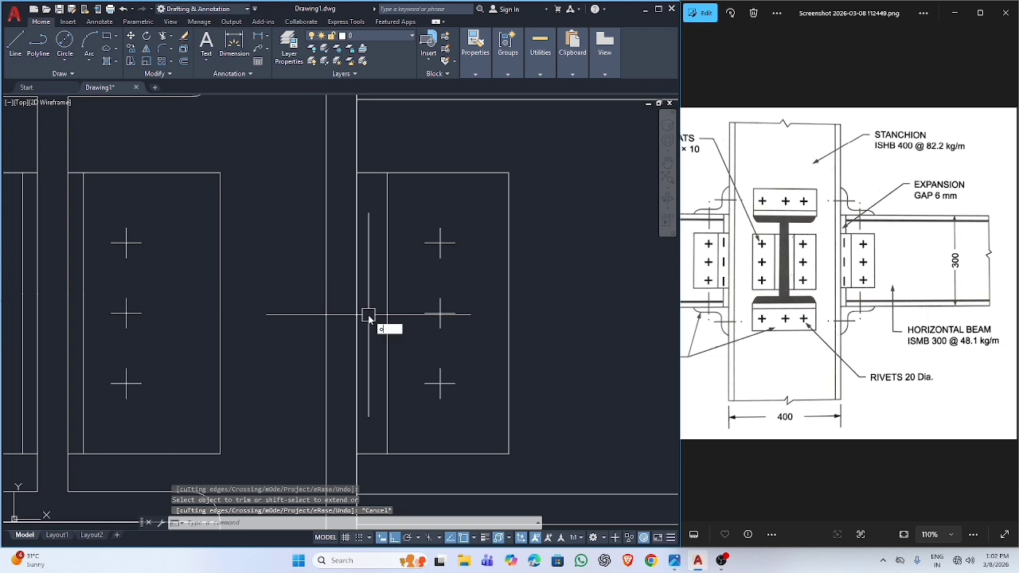
{"action": "key", "text": "Return"}
{"action": "type", "text": "5"}
{"action": "key", "text": "Return"}
{"action": "left_click", "coordinate": [360, 304]}
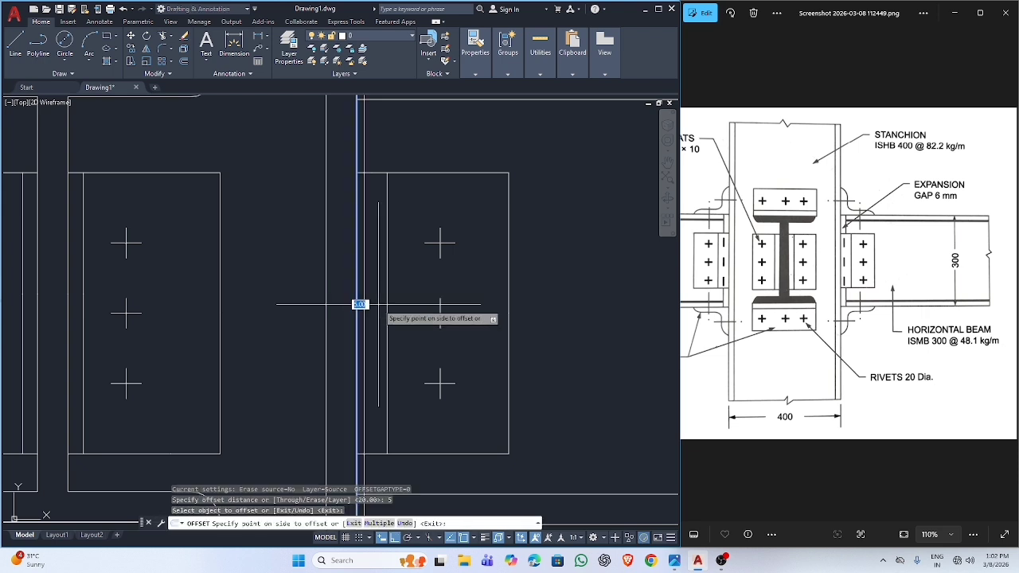
{"action": "left_click", "coordinate": [371, 279]}
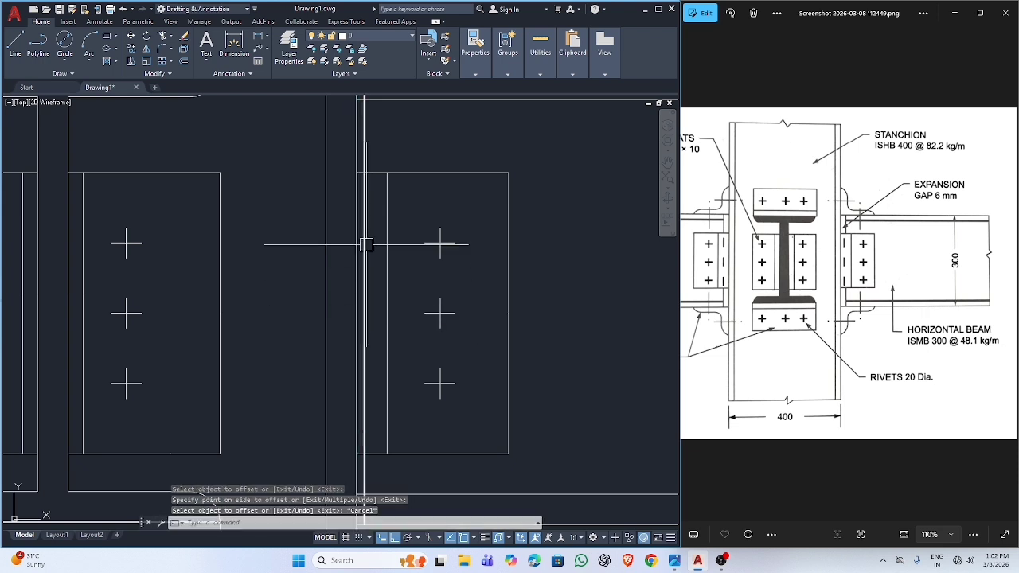
{"action": "key", "text": "Escape"}
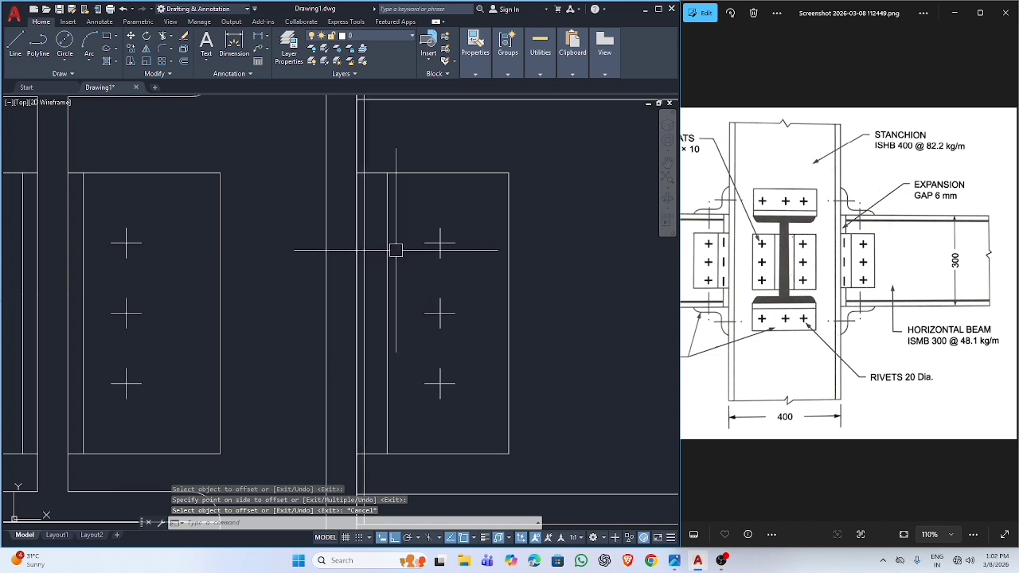
Step: Draw horizontal lines from the top and bottom ends of the upper rivet cross to the stanchion's right face
{"action": "type", "text": "l"}
{"action": "key", "text": "Return"}
{"action": "left_click", "coordinate": [440, 229]}
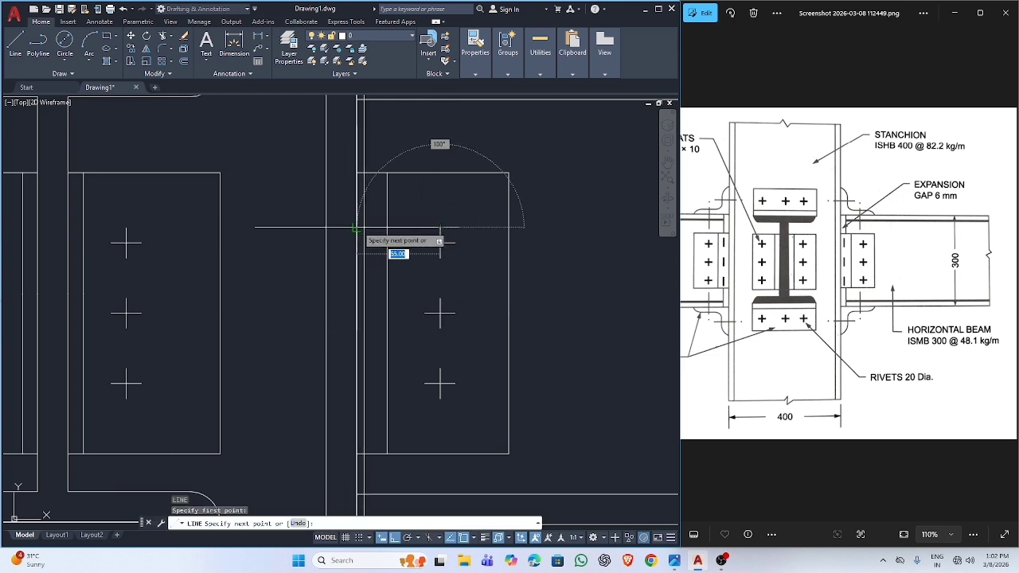
{"action": "left_click", "coordinate": [356, 229]}
{"action": "key", "text": "Return"}
{"action": "key", "text": "Return"}
{"action": "left_click", "coordinate": [440, 258]}
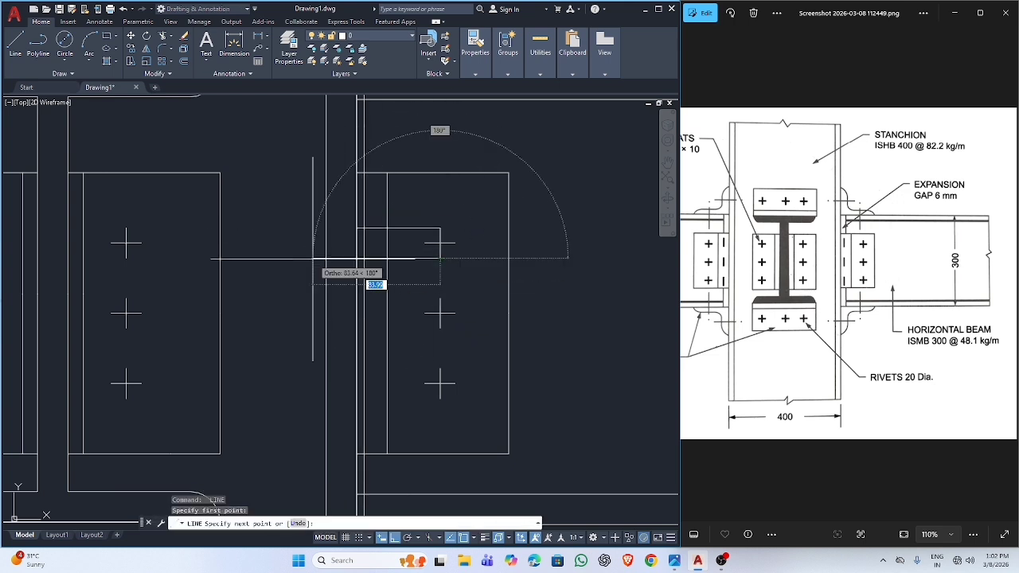
{"action": "left_click", "coordinate": [357, 259]}
{"action": "key", "text": "Return"}
Step: Draw horizontal lines from the top and bottom ends of the middle rivet cross to the stanchion's right face
{"action": "key", "text": "Return"}
{"action": "left_click", "coordinate": [440, 301]}
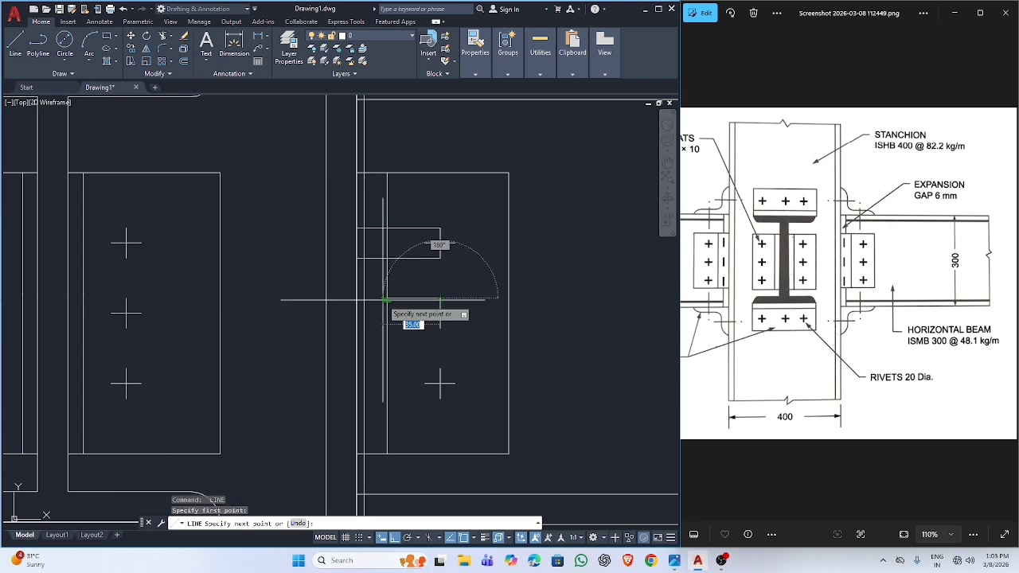
{"action": "left_click", "coordinate": [356, 301]}
{"action": "key", "text": "Return"}
{"action": "key", "text": "Return"}
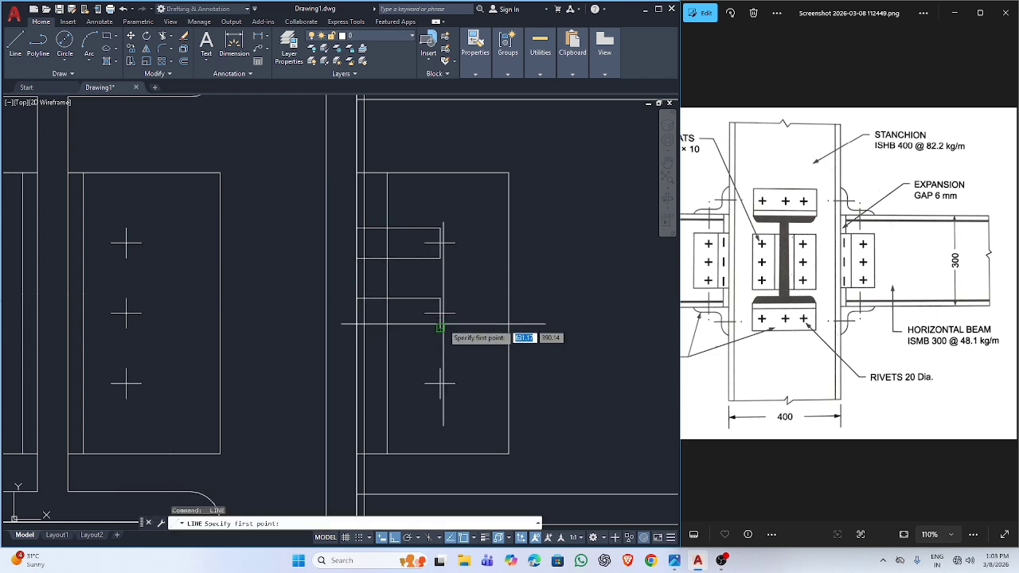
{"action": "left_click", "coordinate": [441, 326]}
{"action": "left_click", "coordinate": [356, 326]}
{"action": "key", "text": "Return"}
Step: Draw horizontal lines from the top and bottom ends of the lower rivet cross to the stanchion's right face
{"action": "key", "text": "Return"}
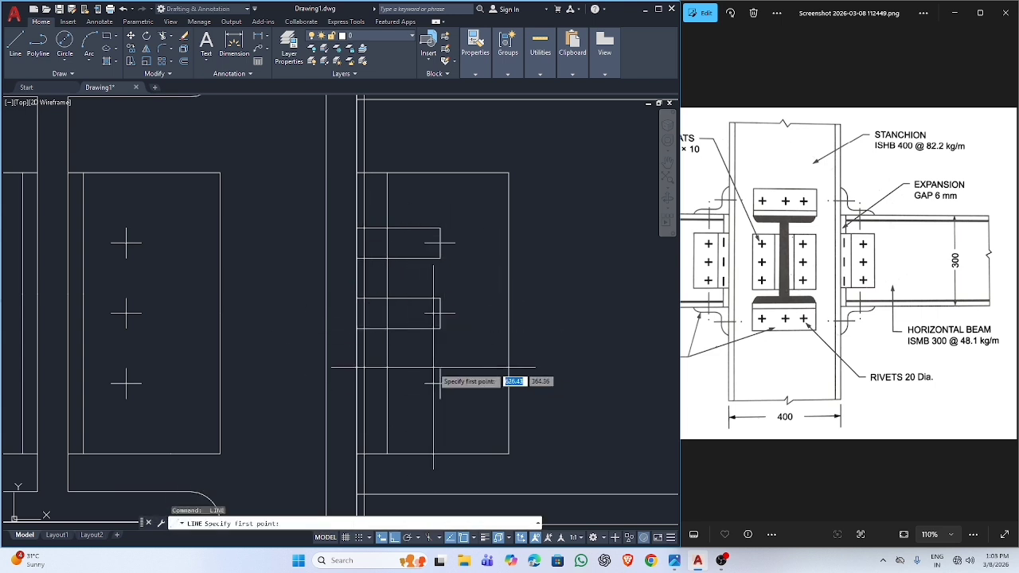
{"action": "left_click", "coordinate": [440, 368]}
{"action": "left_click", "coordinate": [355, 368]}
{"action": "key", "text": "Return"}
{"action": "key", "text": "Return"}
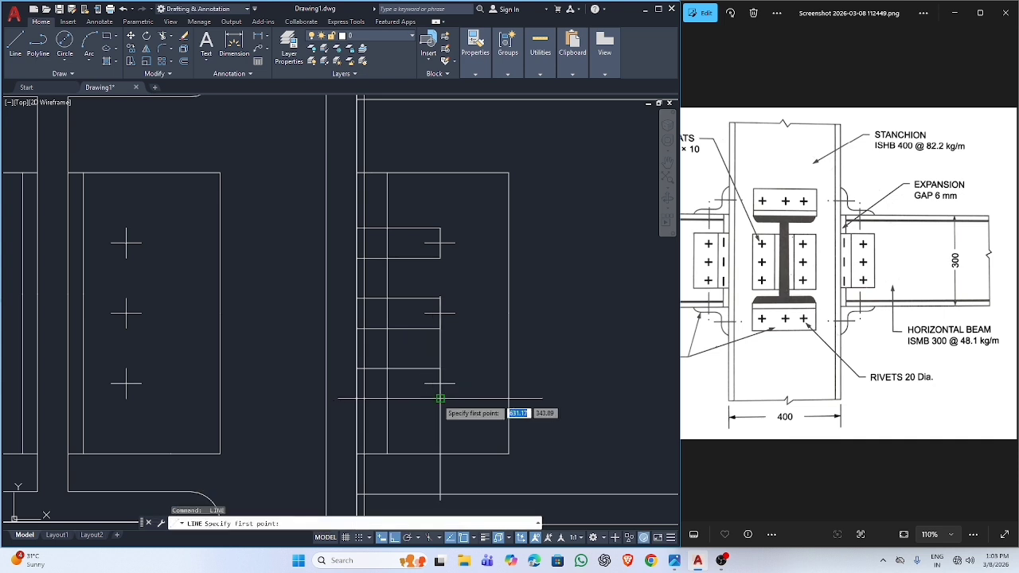
{"action": "left_click", "coordinate": [440, 400]}
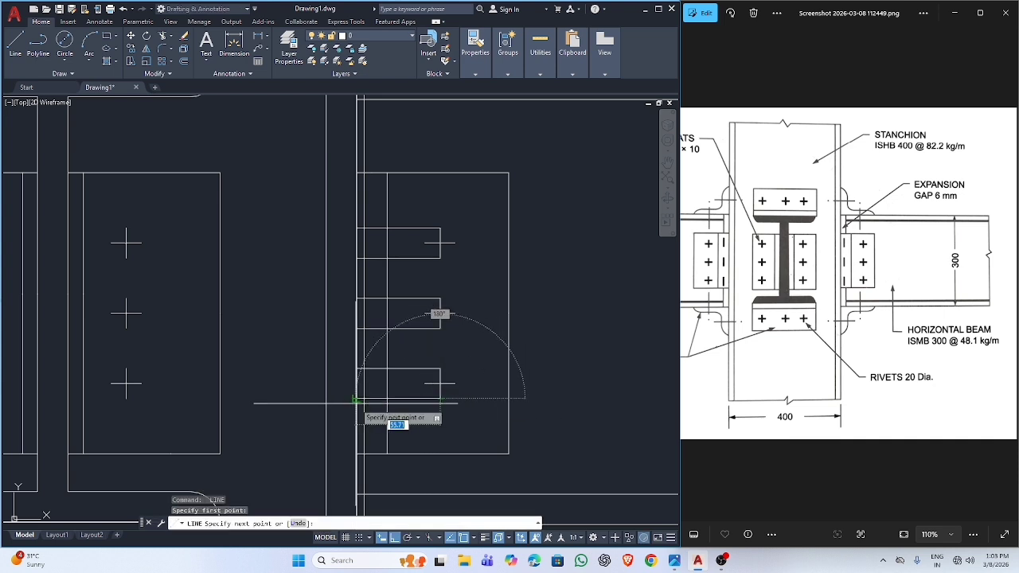
{"action": "left_click", "coordinate": [356, 399]}
{"action": "key", "text": "Escape"}
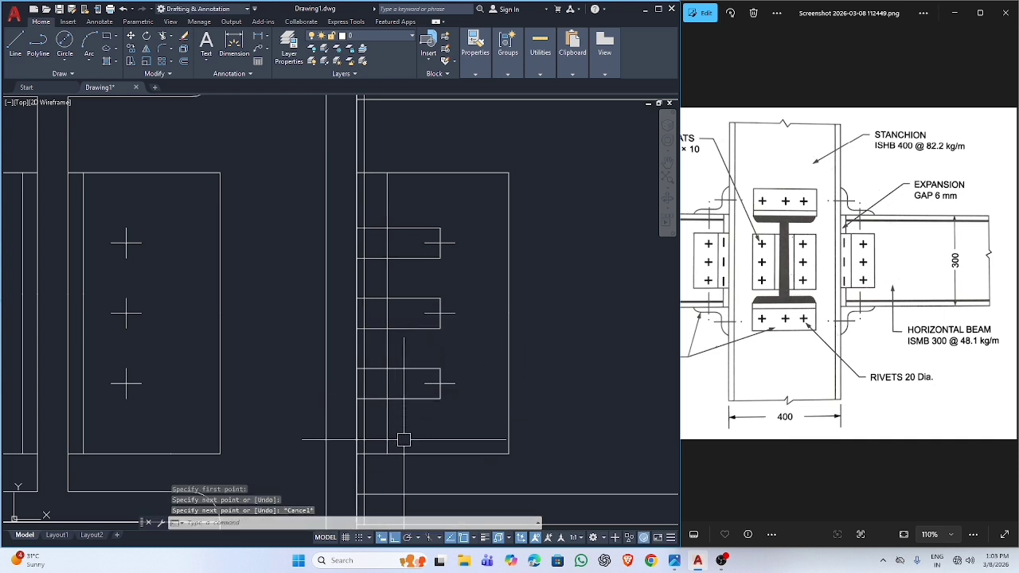
Step: Trim the six horizontal projection lines between the rivet crosses and the cleat's inner vertical line
{"action": "type", "text": "tr"}
{"action": "key", "text": "Return"}
{"action": "left_click_drag", "start_coordinate": [398, 415], "coordinate": [405, 204]}
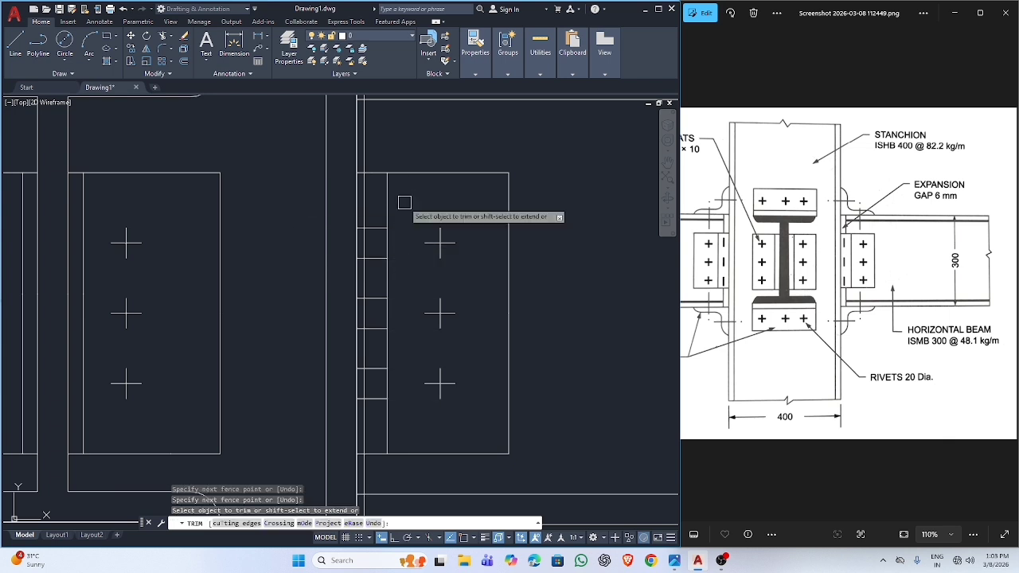
Step: Trim the 5 mm offset line to a short dash beside the lower rivet and remove the lower pair of projection lines
{"action": "scroll", "coordinate": [374, 403], "scroll_direction": "up", "scroll_amount": 2}
{"action": "left_click", "coordinate": [357, 323]}
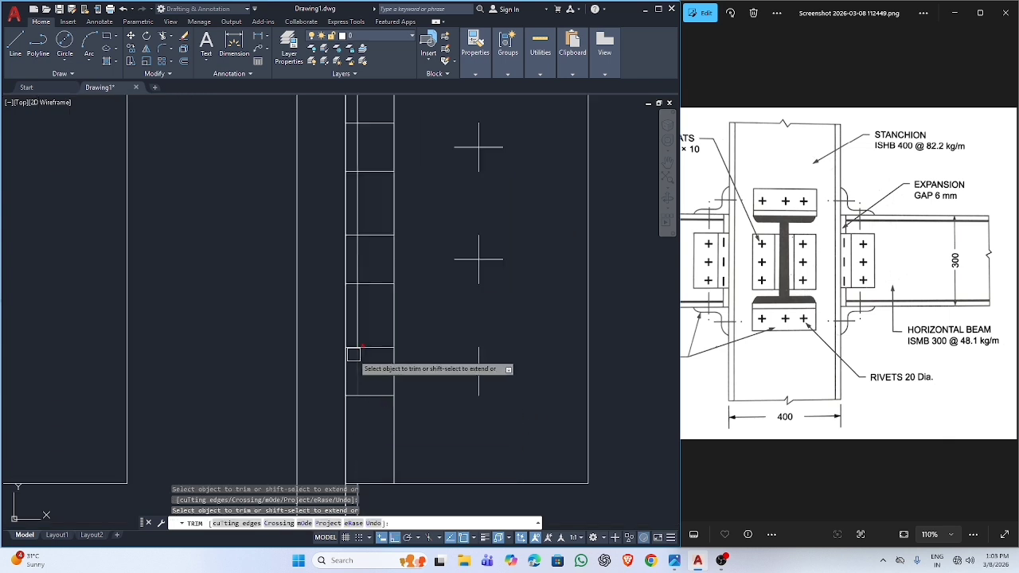
{"action": "scroll", "coordinate": [358, 352], "scroll_direction": "up", "scroll_amount": 5}
{"action": "left_click", "coordinate": [348, 341]}
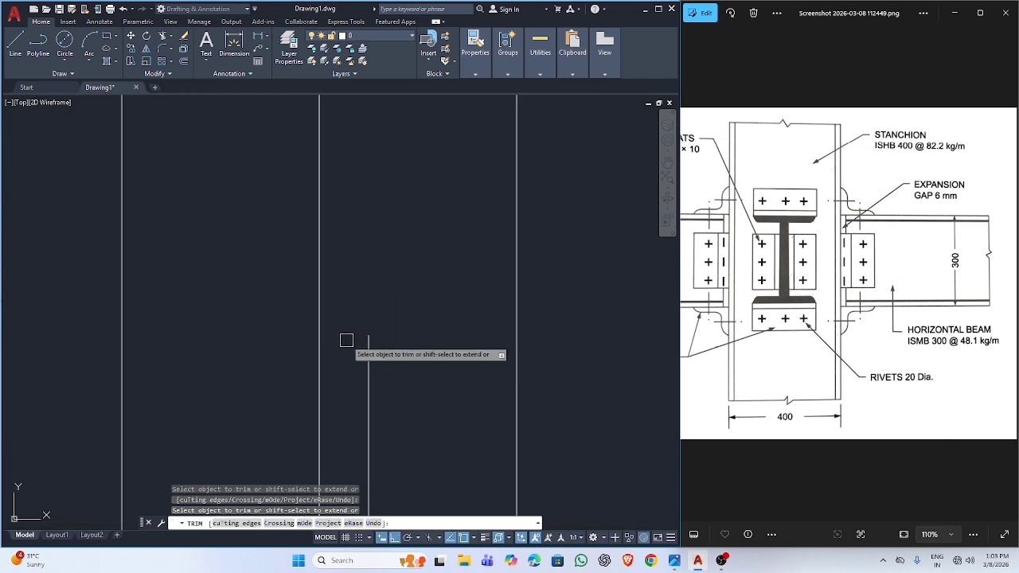
{"action": "scroll", "coordinate": [368, 421], "scroll_direction": "down", "scroll_amount": 7}
{"action": "scroll", "coordinate": [342, 414], "scroll_direction": "up", "scroll_amount": 4}
{"action": "left_click", "coordinate": [335, 412]}
{"action": "left_click", "coordinate": [357, 410]}
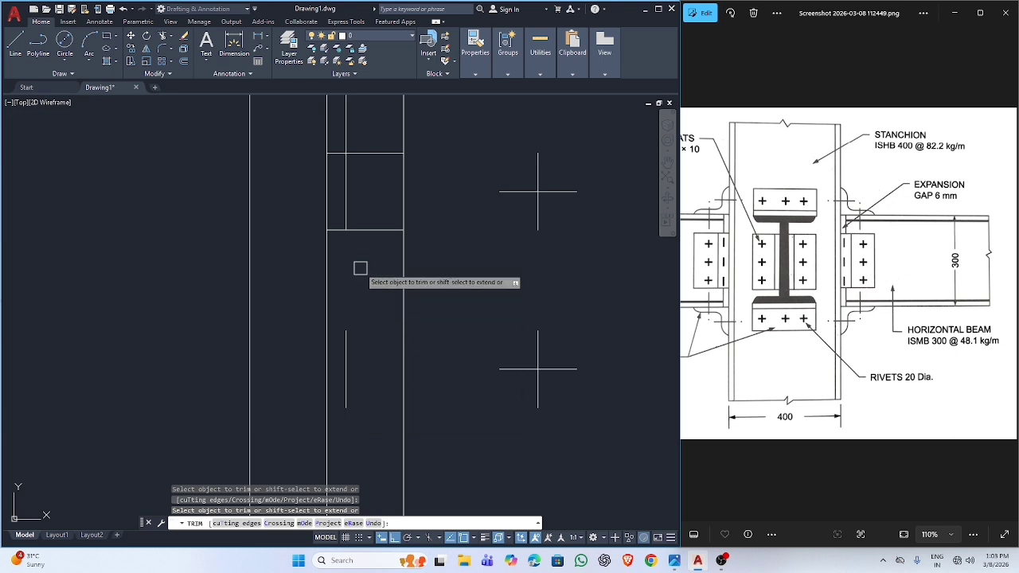
Step: Finish the short dashes beside the middle and upper rivets, trimming away their remaining projection lines and the connecting offset line
{"action": "middle_click_drag", "start_coordinate": [354, 364], "coordinate": [391, 343]}
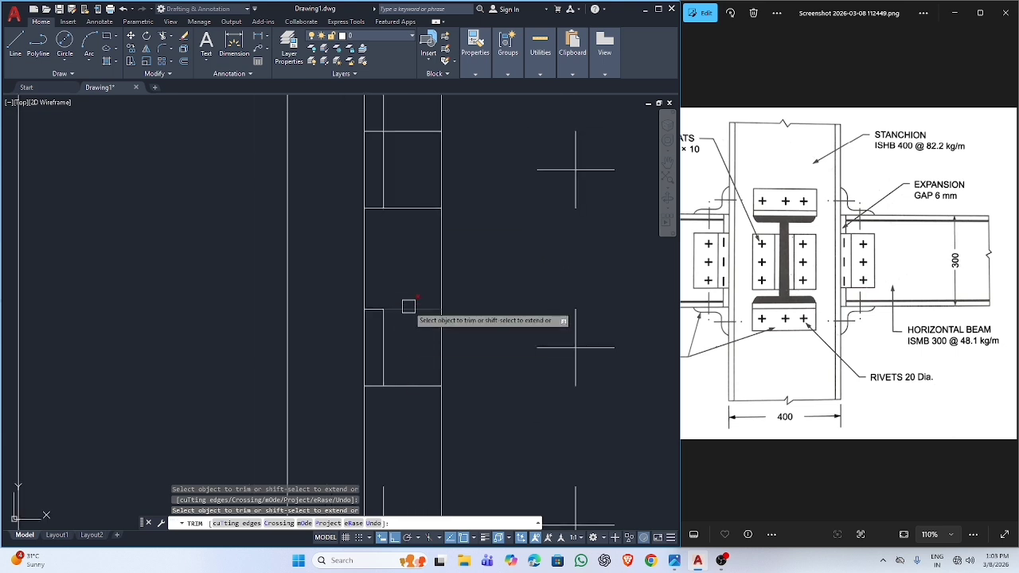
{"action": "left_click", "coordinate": [378, 389]}
{"action": "scroll", "coordinate": [396, 379], "scroll_direction": "down", "scroll_amount": 2}
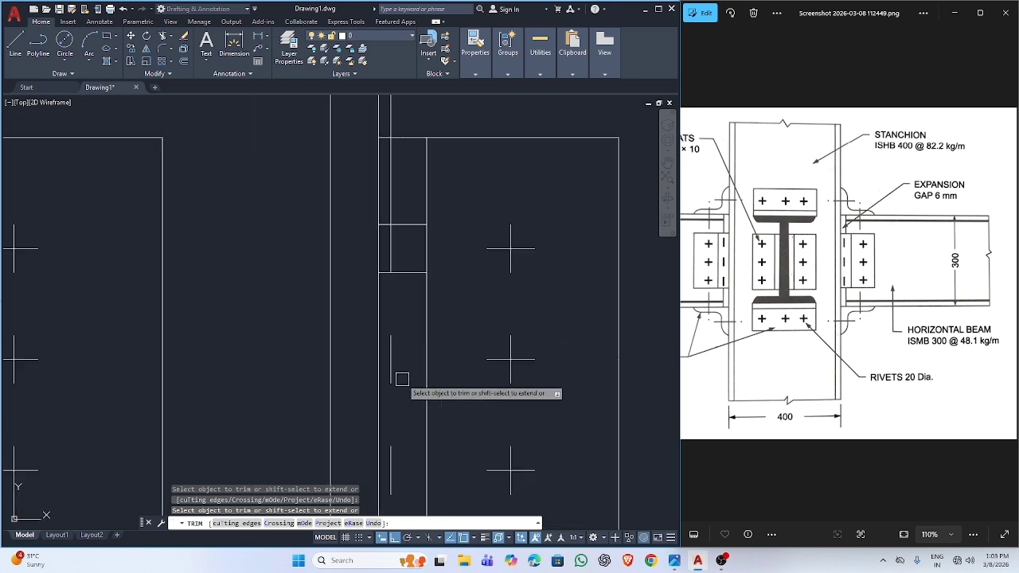
{"action": "left_click", "coordinate": [390, 265]}
{"action": "left_click", "coordinate": [411, 288]}
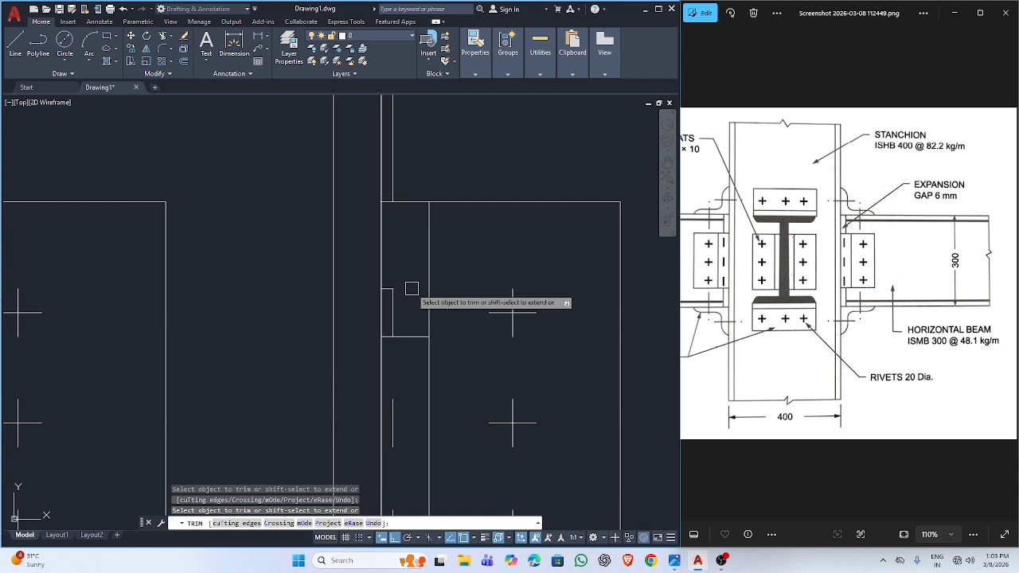
{"action": "left_click", "coordinate": [395, 336]}
{"action": "scroll", "coordinate": [395, 336], "scroll_direction": "down", "scroll_amount": 2}
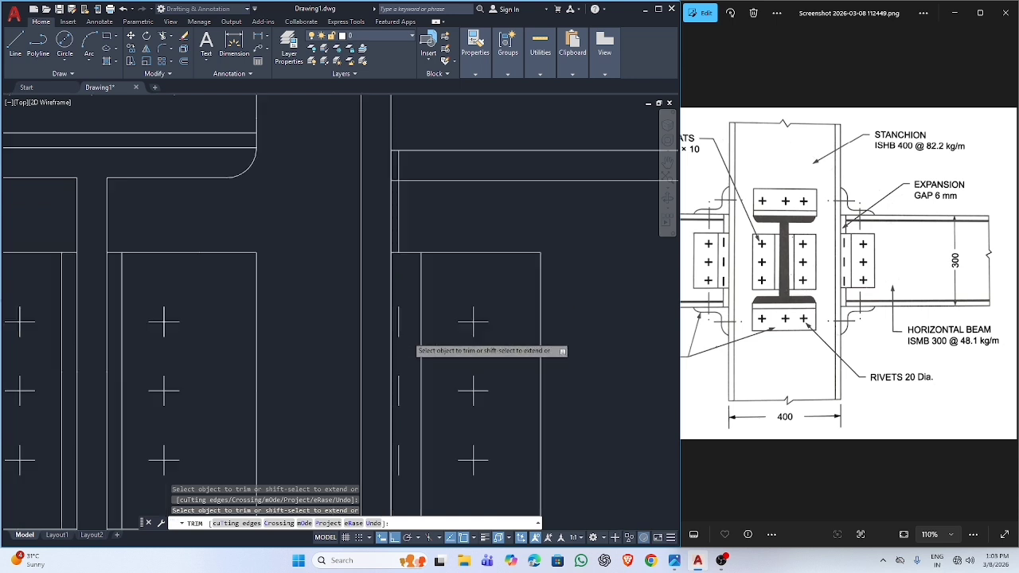
Step: Compare the beam end and right web cleat in the drawing with the flange cleats and expansion gap in the reference image
{"action": "scroll", "coordinate": [403, 159], "scroll_direction": "down", "scroll_amount": 3}
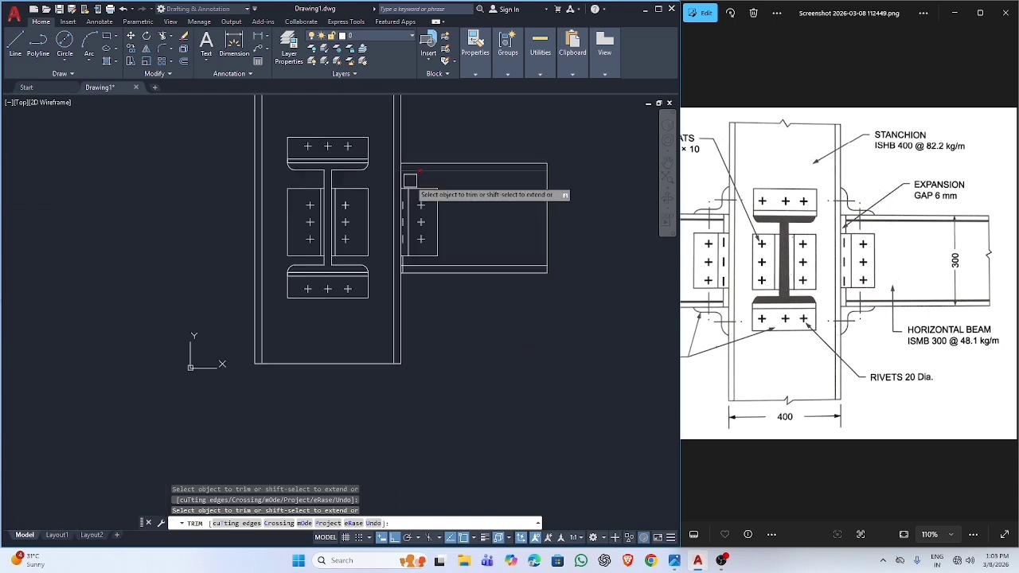
{"action": "scroll", "coordinate": [402, 241], "scroll_direction": "up", "scroll_amount": 5}
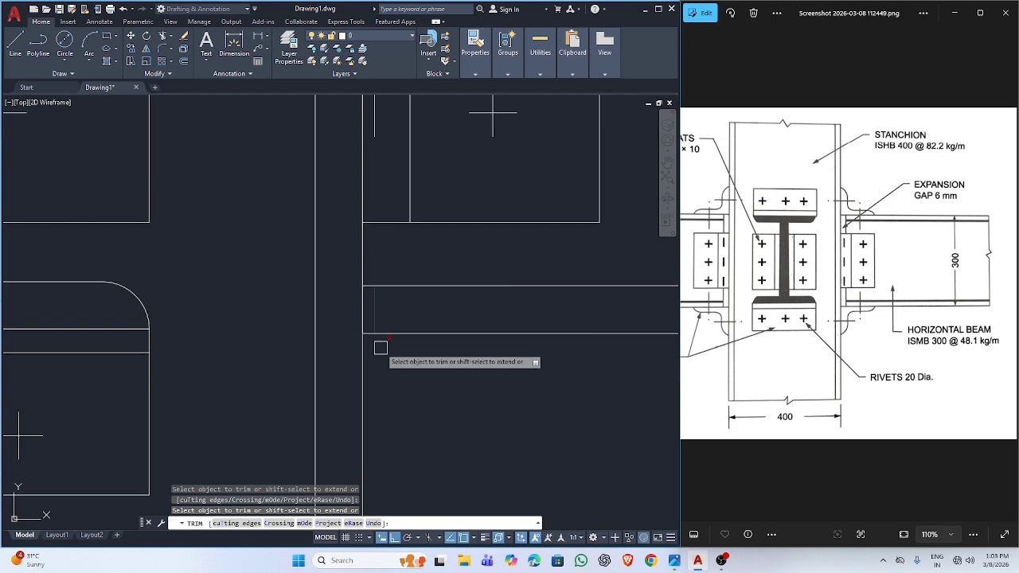
{"action": "scroll", "coordinate": [382, 310], "scroll_direction": "down", "scroll_amount": 5}
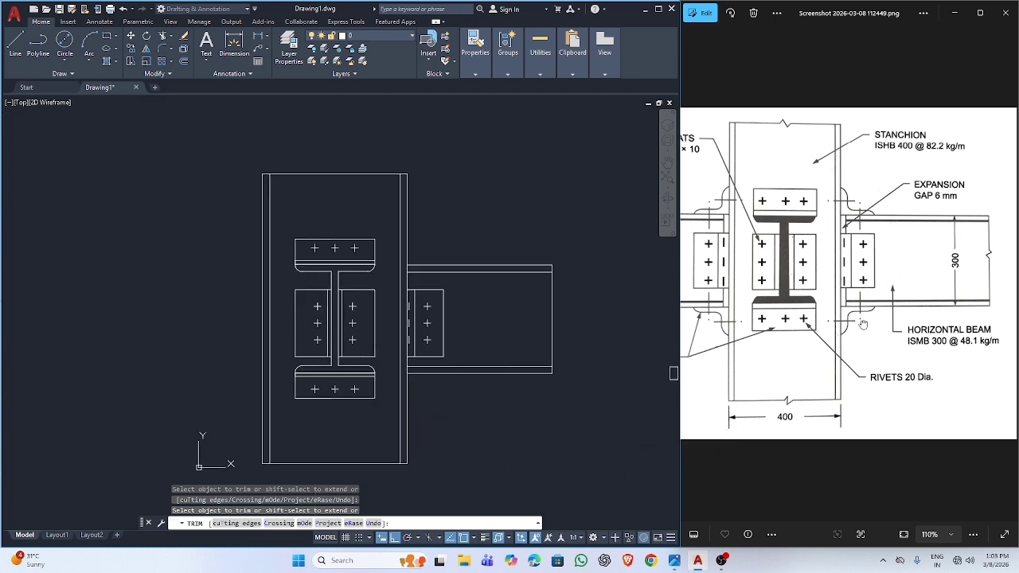
{"action": "scroll", "coordinate": [863, 324], "scroll_direction": "down", "scroll_amount": 4}
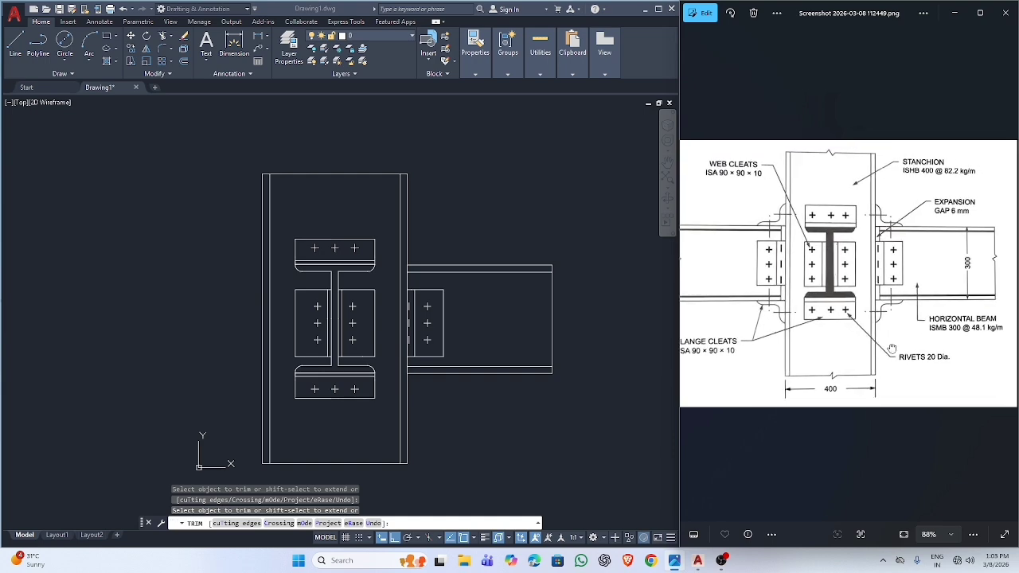
{"action": "scroll", "coordinate": [886, 308], "scroll_direction": "up", "scroll_amount": 7}
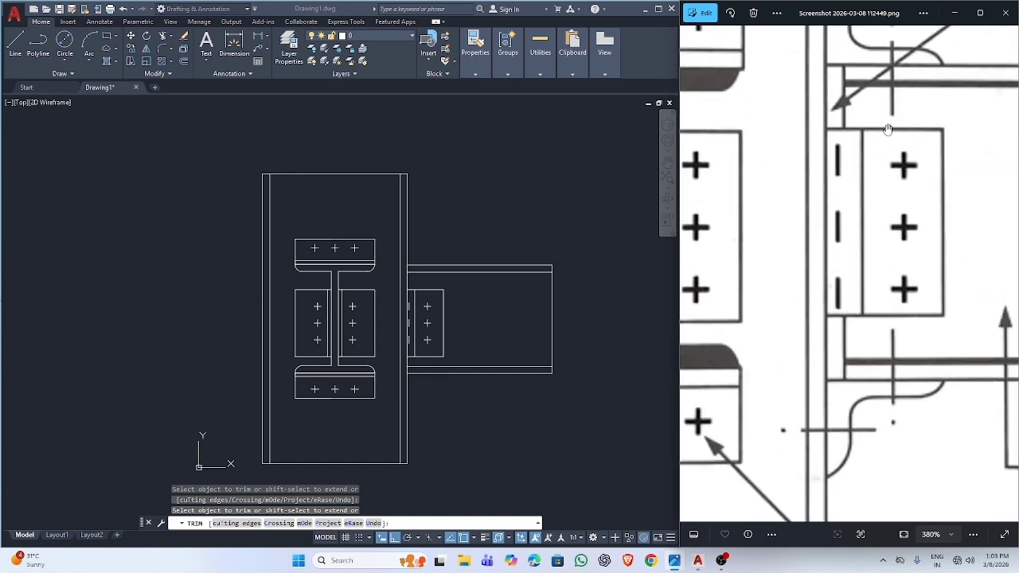
{"action": "scroll", "coordinate": [887, 129], "scroll_direction": "down", "scroll_amount": 2}
{"action": "scroll", "coordinate": [888, 129], "scroll_direction": "down", "scroll_amount": 5}
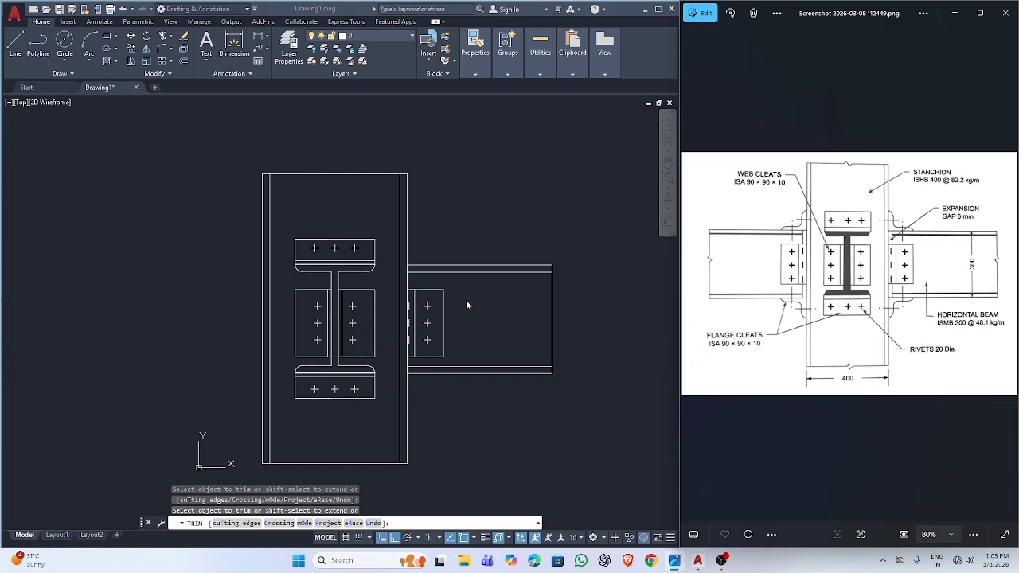
{"action": "scroll", "coordinate": [427, 364], "scroll_direction": "up", "scroll_amount": 6}
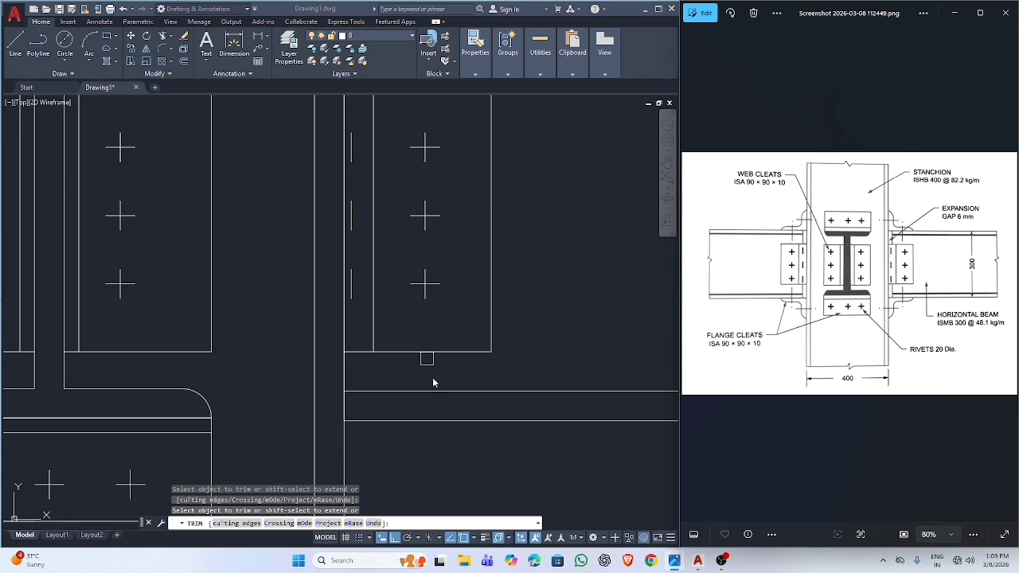
{"action": "scroll", "coordinate": [606, 259], "scroll_direction": "down", "scroll_amount": 2}
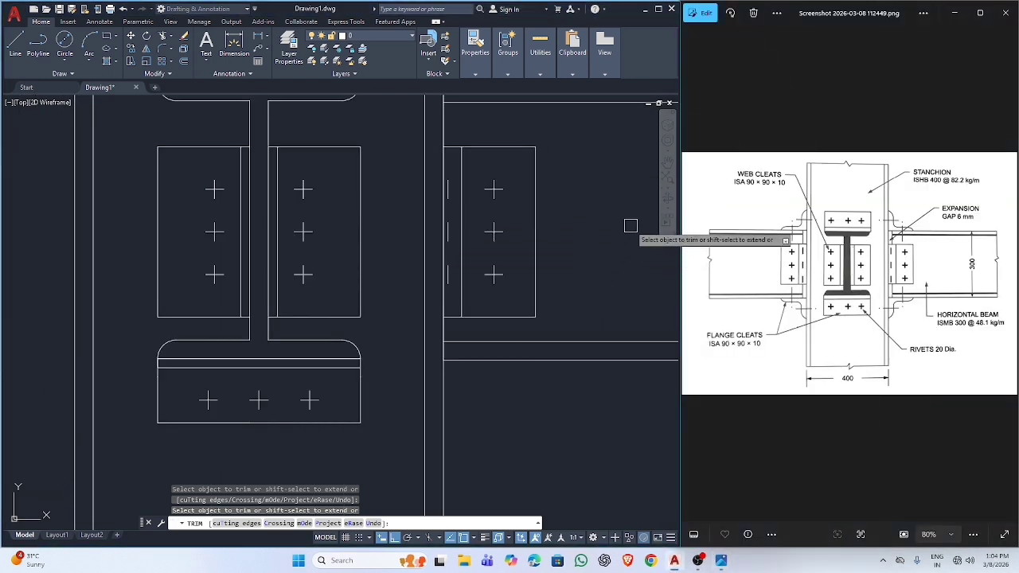
{"action": "scroll", "coordinate": [630, 226], "scroll_direction": "up", "scroll_amount": 1}
{"action": "scroll", "coordinate": [464, 221], "scroll_direction": "down", "scroll_amount": 3}
{"action": "key", "text": "Escape"}
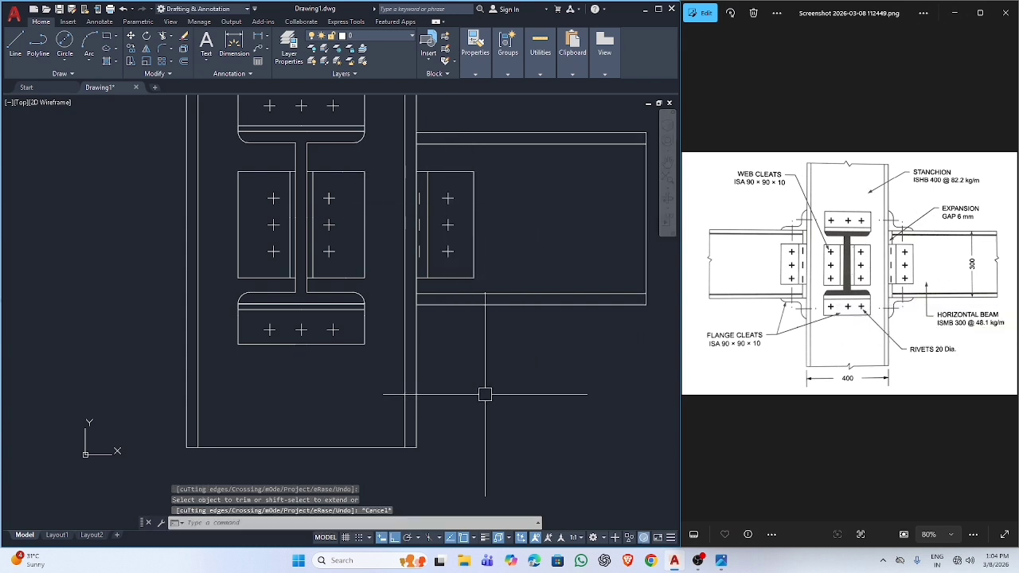
Step: Draw a line along the right web cleat's bottom edge and a vertical centre line from its midpoint down past the beam's bottom flange
{"action": "type", "text": "l"}
{"action": "key", "text": "Return"}
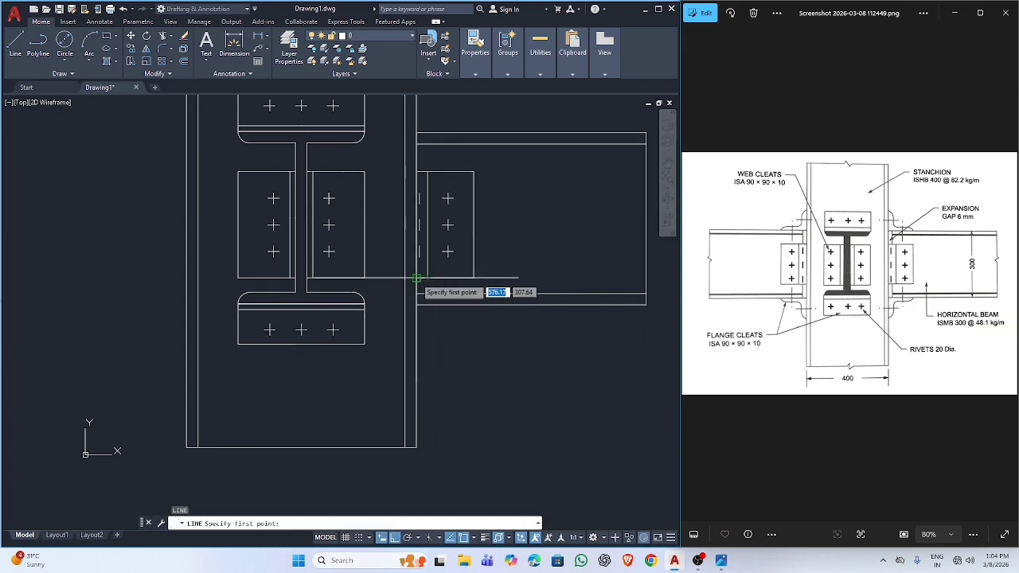
{"action": "left_click", "coordinate": [473, 279]}
{"action": "key", "text": "Escape"}
{"action": "key", "text": "Return"}
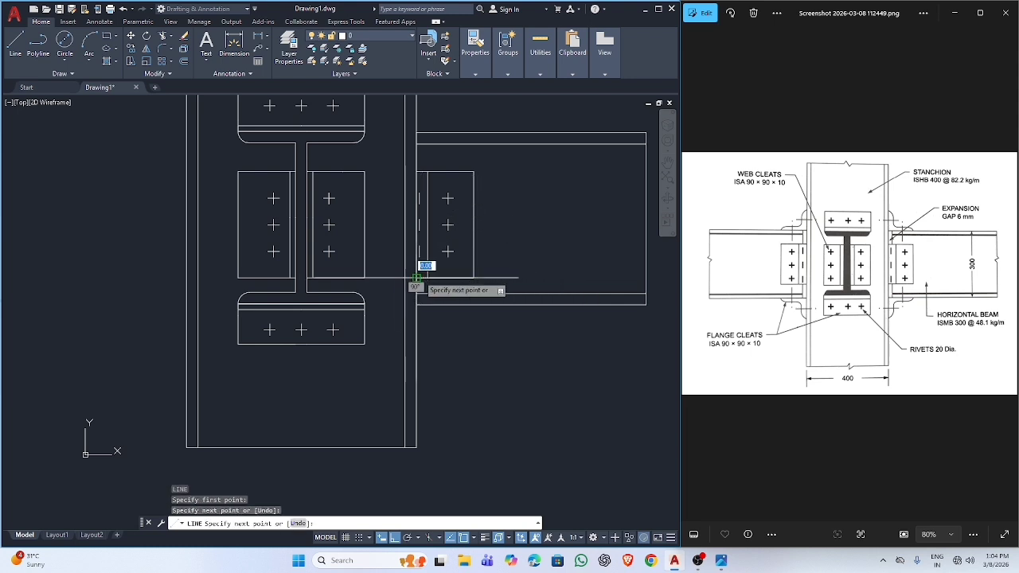
{"action": "left_click", "coordinate": [444, 278]}
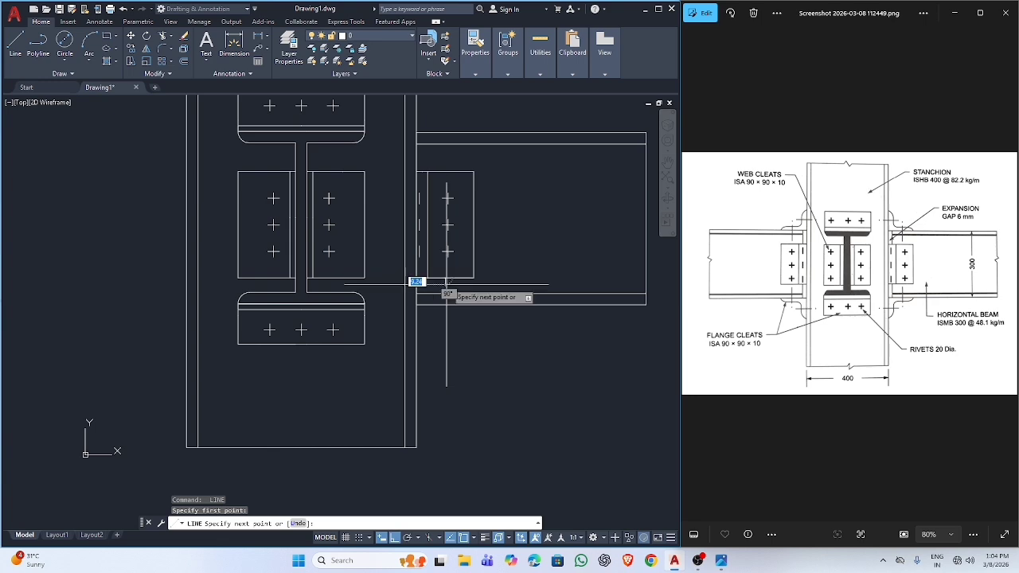
{"action": "left_click", "coordinate": [446, 345]}
{"action": "key", "text": "Escape"}
{"action": "key", "text": "Return"}
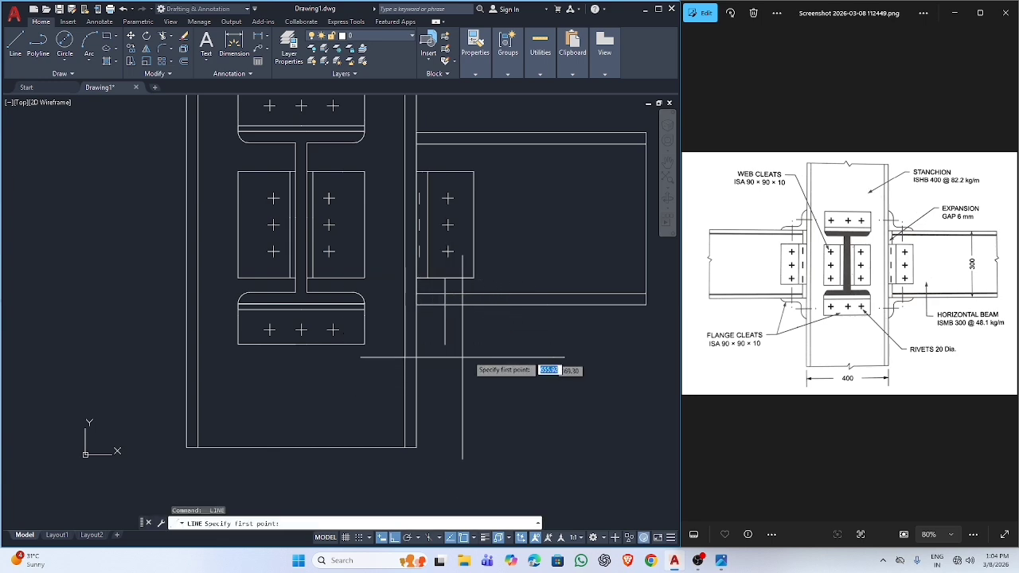
{"action": "scroll", "coordinate": [891, 276], "scroll_direction": "up", "scroll_amount": 4}
{"action": "left_click", "coordinate": [445, 345]}
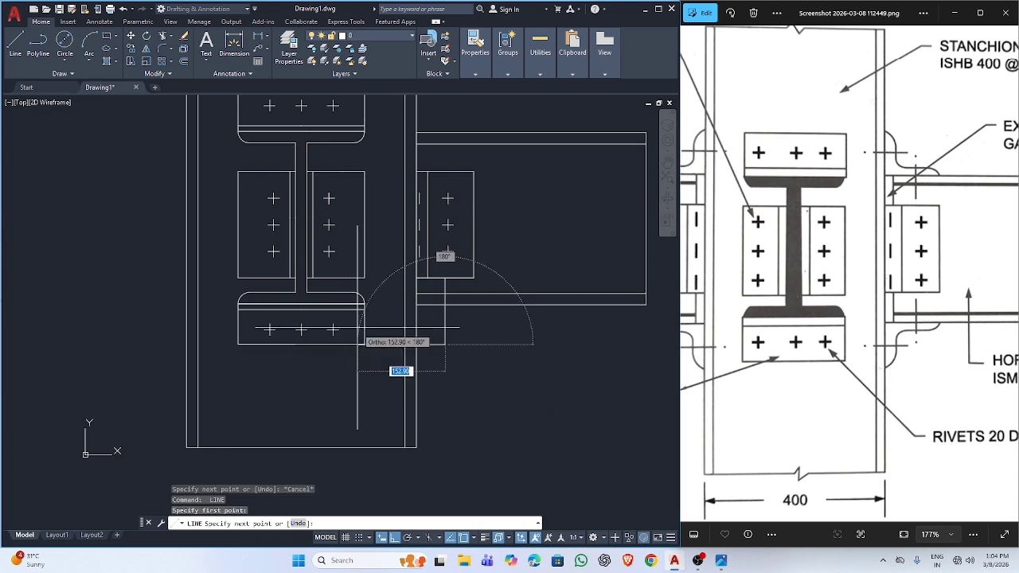
{"action": "key", "text": "Escape"}
Step: Trace the lower flange cleat's right edge and draw a horizontal centre line from its midpoint across the stanchion flange, past the vertical centre line
{"action": "key", "text": "Return"}
{"action": "left_click", "coordinate": [364, 304]}
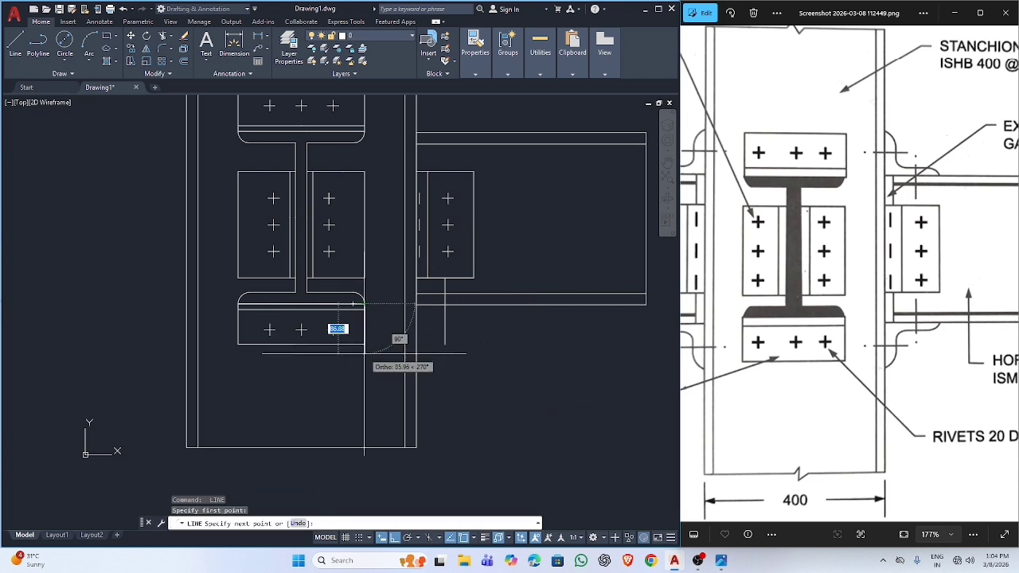
{"action": "key", "text": "Escape"}
{"action": "key", "text": "Return"}
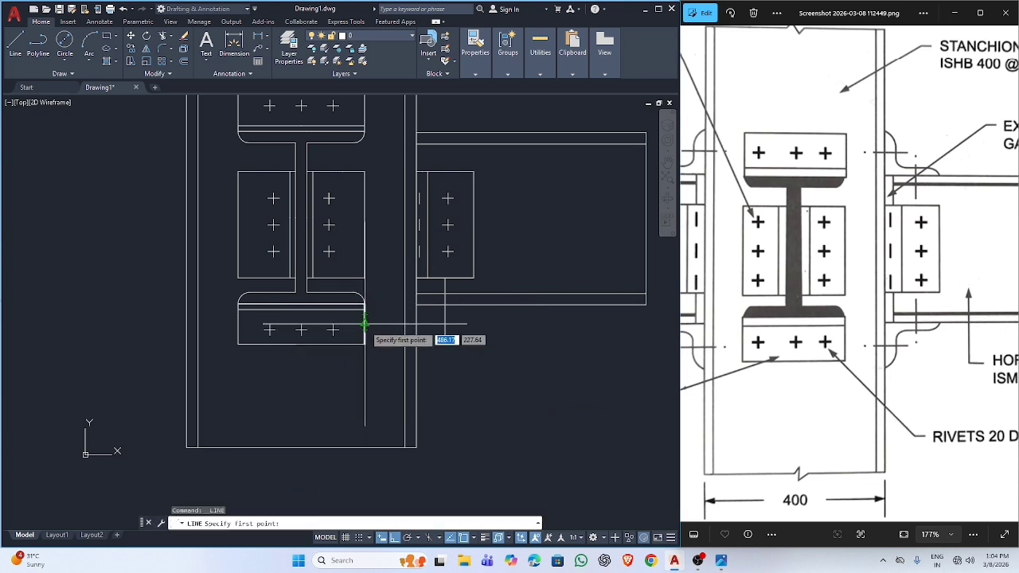
{"action": "left_click", "coordinate": [486, 325]}
{"action": "key", "text": "Escape"}
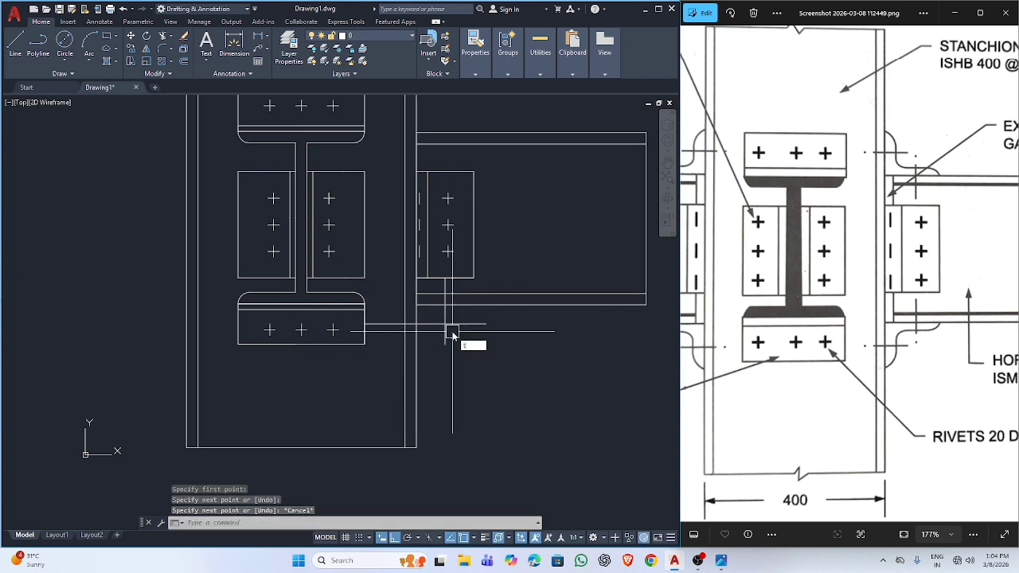
Step: Trim the vertical centre line within the beam's bottom flange and the horizontal one within the stanchion's right flange
{"action": "type", "text": "tr"}
{"action": "key", "text": "Return"}
{"action": "scroll", "coordinate": [442, 286], "scroll_direction": "up", "scroll_amount": 3}
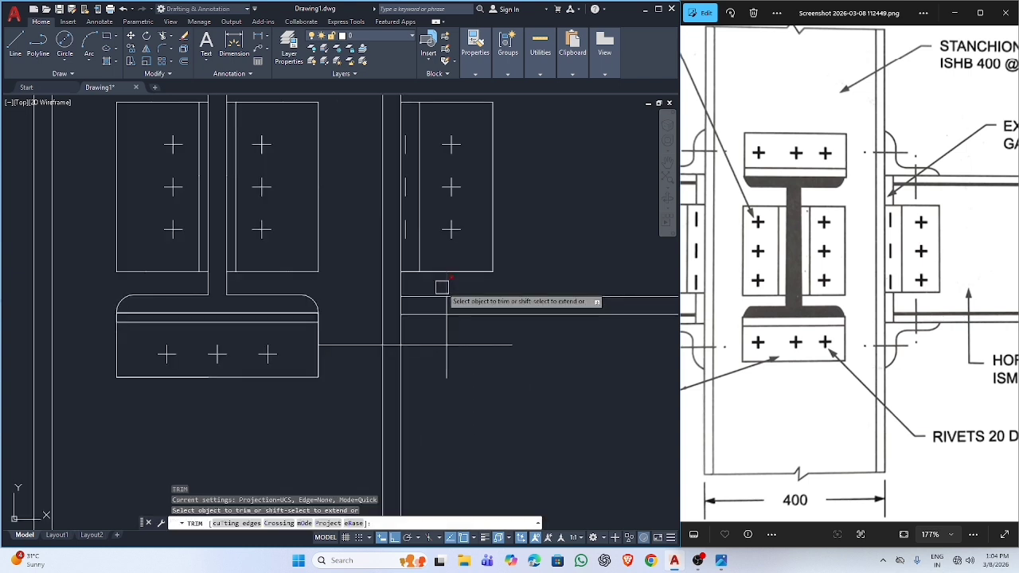
{"action": "left_click", "coordinate": [447, 304]}
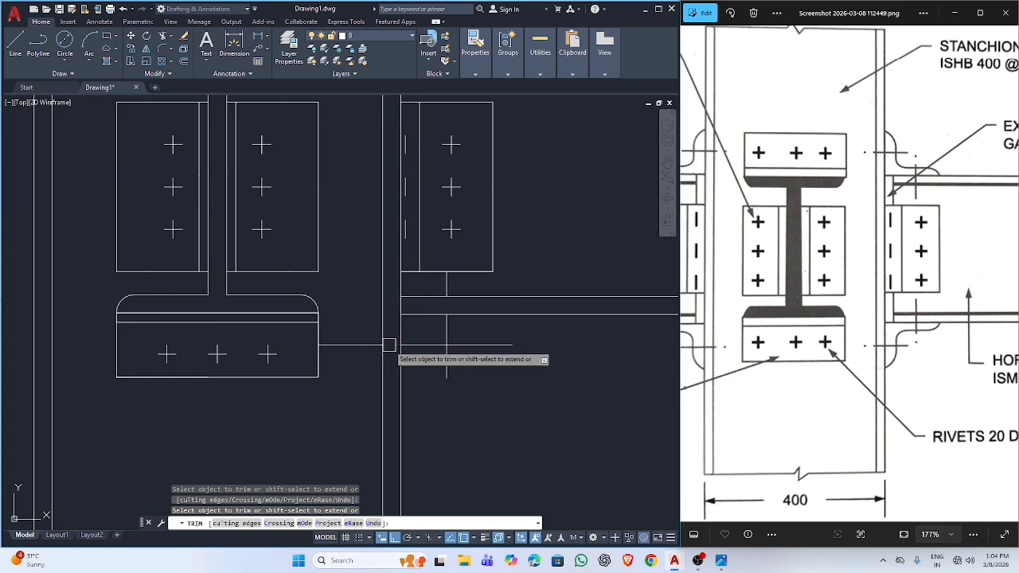
{"action": "key", "text": "Escape"}
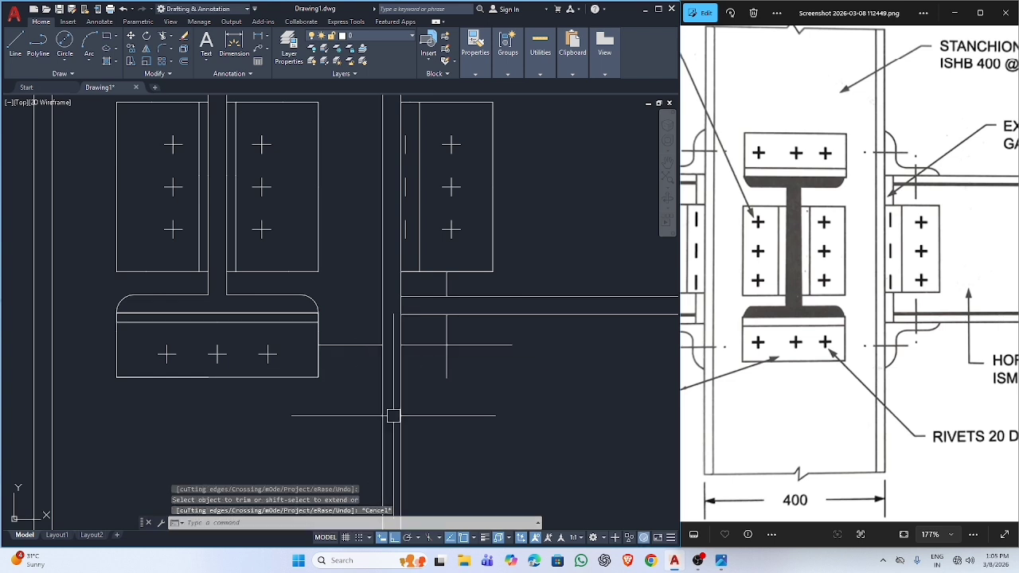
Step: Break short gaps in the horizontal centre line on both sides of the stanchion flange and in the vertical one below the beam
{"action": "type", "text": "br"}
{"action": "key", "text": "Return"}
{"action": "left_click", "coordinate": [354, 345]}
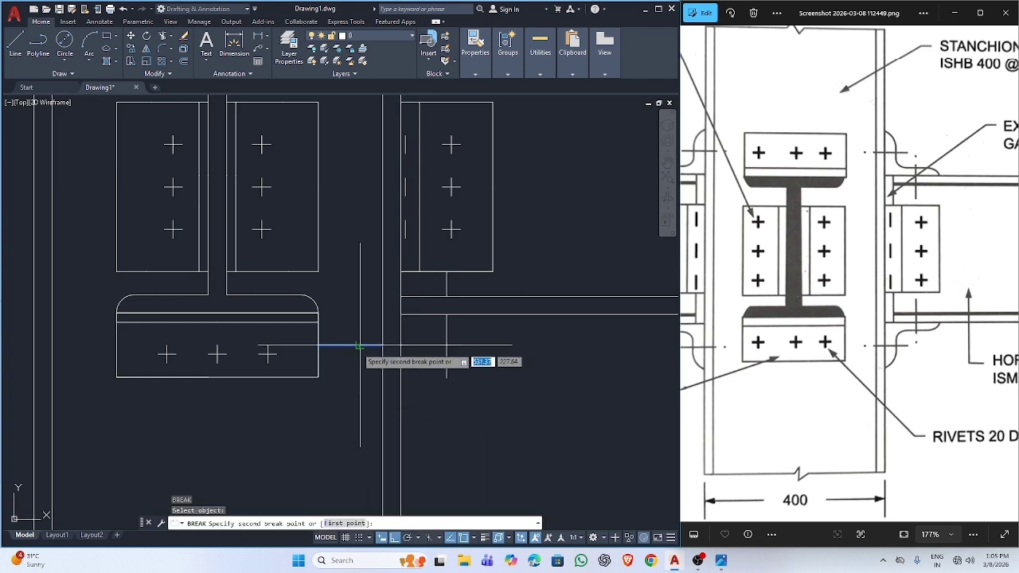
{"action": "left_click", "coordinate": [351, 346]}
{"action": "key", "text": "Return"}
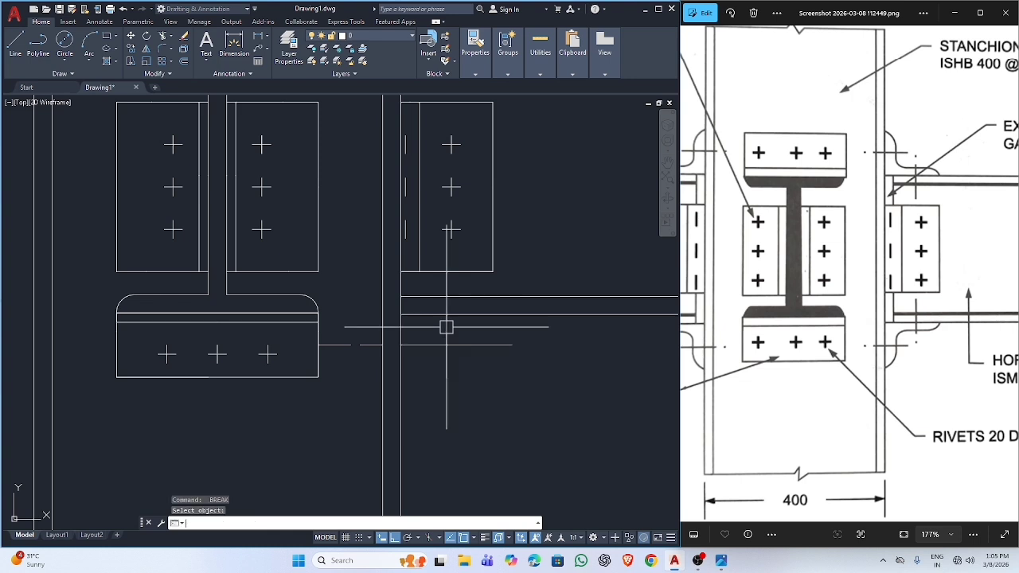
{"action": "left_click", "coordinate": [447, 328]}
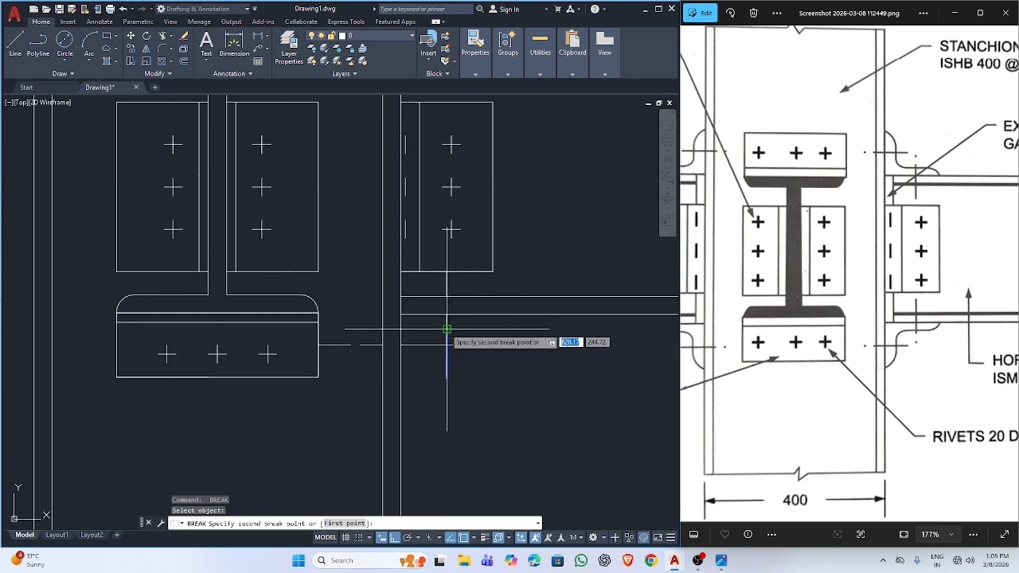
{"action": "left_click", "coordinate": [507, 374]}
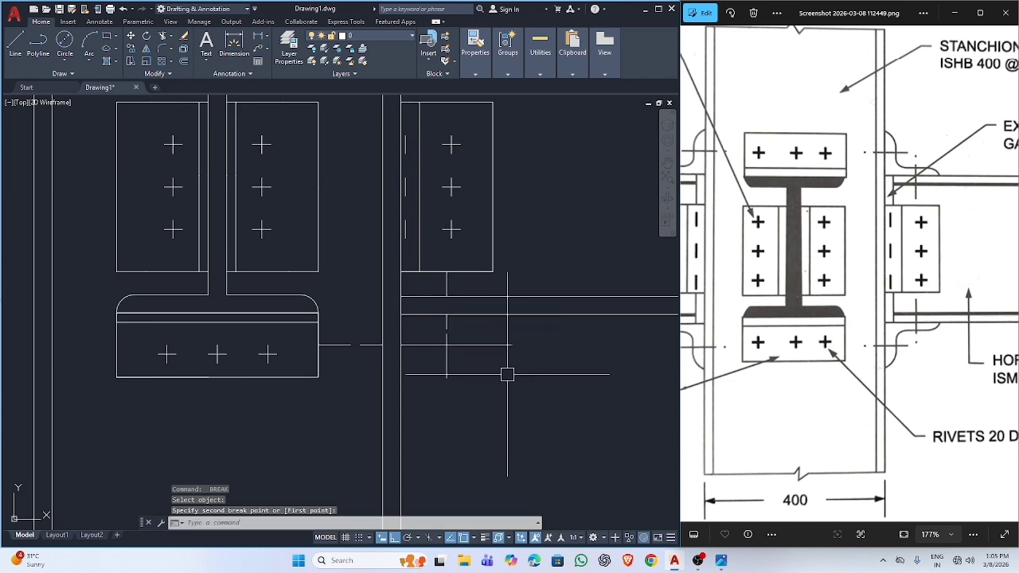
{"action": "key", "text": "space"}
{"action": "scroll", "coordinate": [446, 398], "scroll_direction": "down", "scroll_amount": 2}
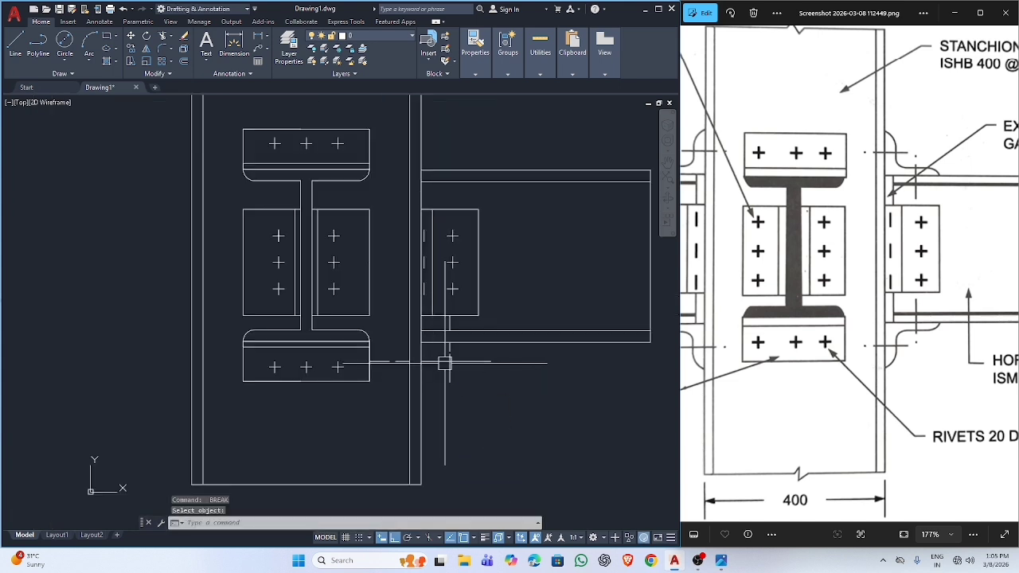
{"action": "left_click", "coordinate": [444, 363]}
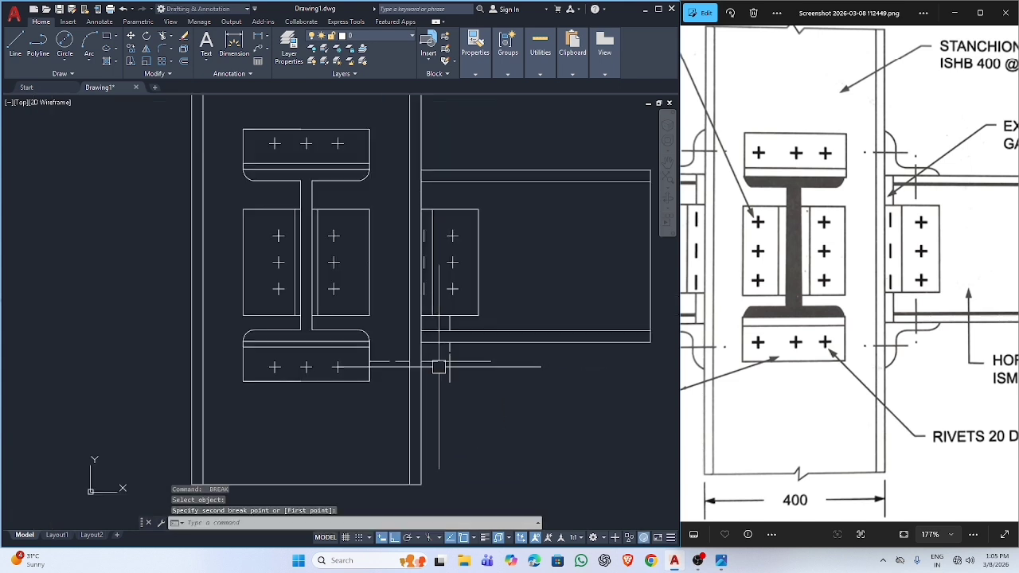
Step: Examine the flange cleat profiles, their rivet centre lines and the expansion gap on both sides of the stanchion in the reference image
{"action": "scroll", "coordinate": [943, 368], "scroll_direction": "down", "scroll_amount": 2}
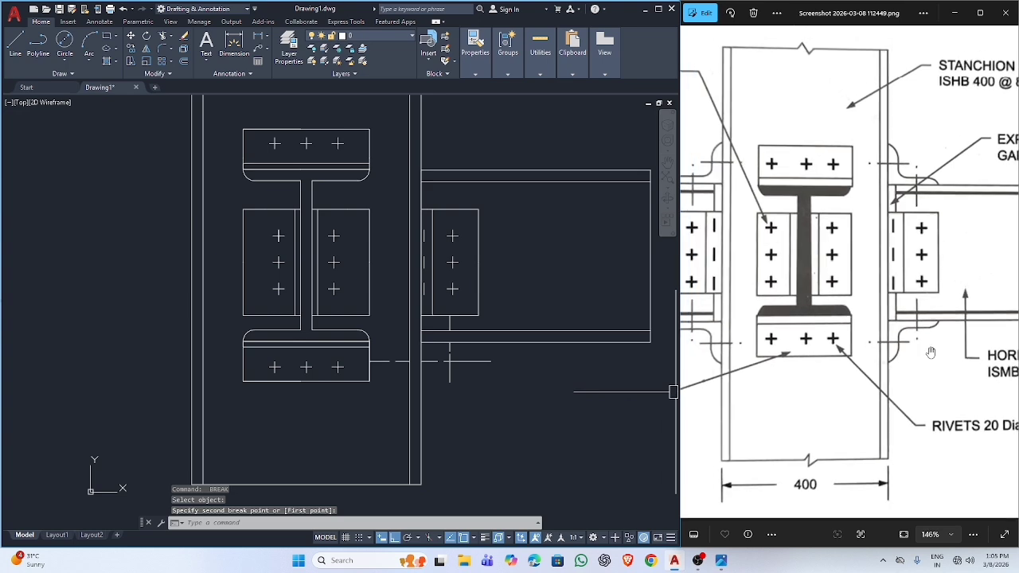
{"action": "left_click_drag", "start_coordinate": [930, 410], "coordinate": [819, 396]}
{"action": "scroll", "coordinate": [872, 364], "scroll_direction": "down", "scroll_amount": 1}
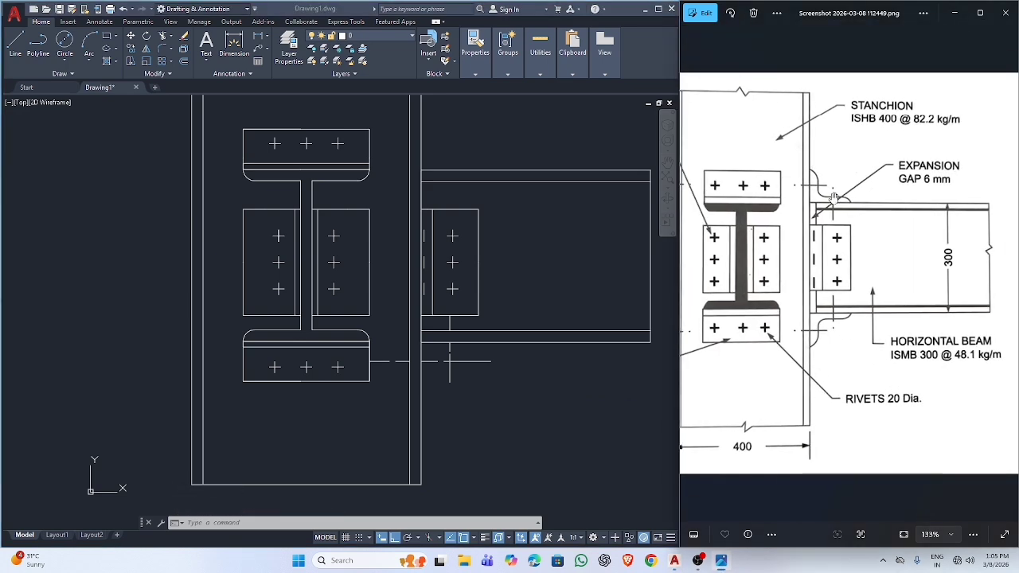
{"action": "scroll", "coordinate": [833, 196], "scroll_direction": "up", "scroll_amount": 3}
{"action": "scroll", "coordinate": [843, 196], "scroll_direction": "down", "scroll_amount": 3}
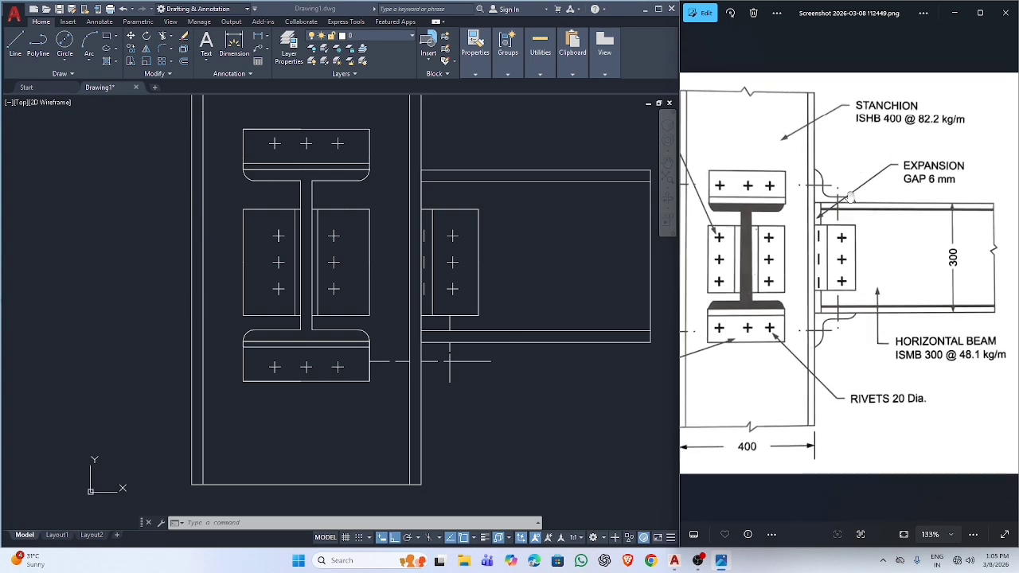
{"action": "scroll", "coordinate": [814, 233], "scroll_direction": "up", "scroll_amount": 3}
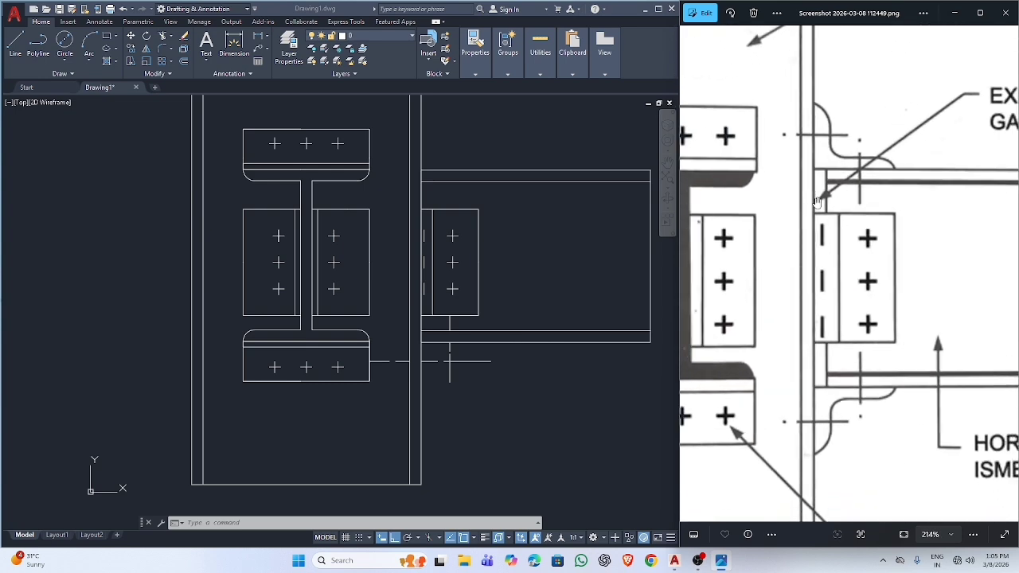
{"action": "scroll", "coordinate": [823, 172], "scroll_direction": "down", "scroll_amount": 4}
{"action": "scroll", "coordinate": [825, 173], "scroll_direction": "up", "scroll_amount": 3}
{"action": "scroll", "coordinate": [804, 227], "scroll_direction": "down", "scroll_amount": 3}
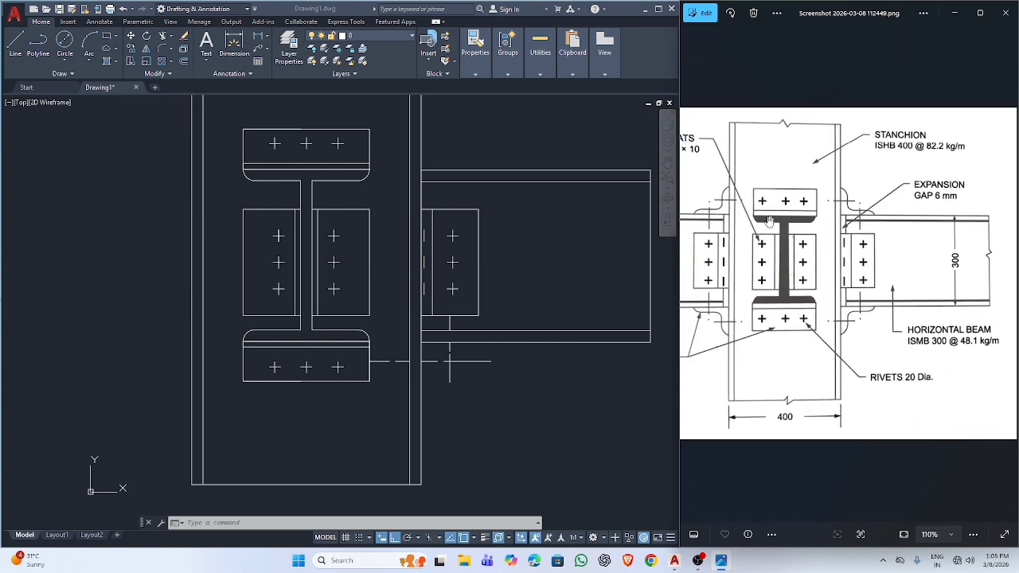
{"action": "left_click_drag", "start_coordinate": [770, 223], "coordinate": [868, 235]}
{"action": "scroll", "coordinate": [843, 247], "scroll_direction": "up", "scroll_amount": 3}
{"action": "scroll", "coordinate": [820, 302], "scroll_direction": "down", "scroll_amount": 3}
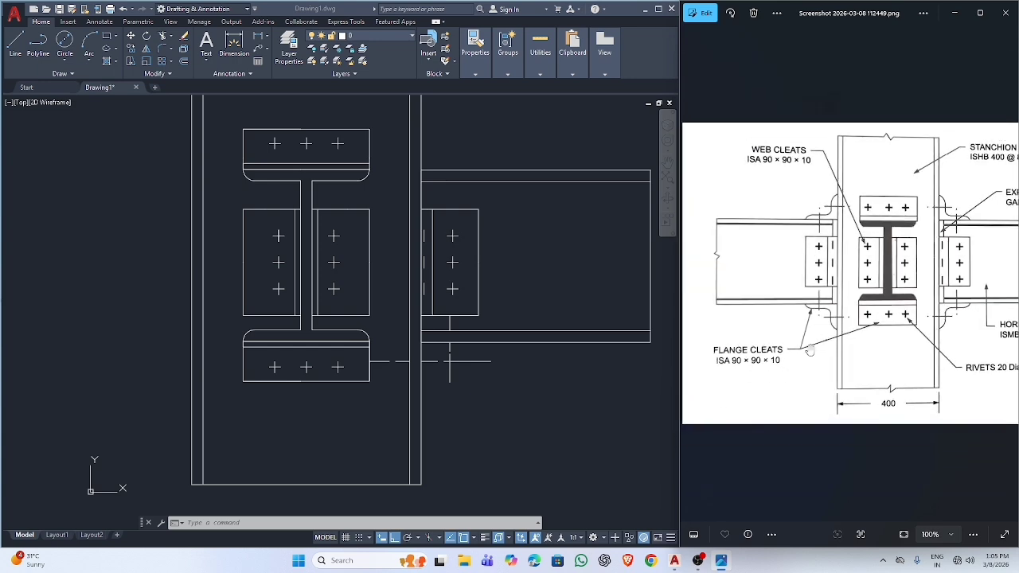
{"action": "scroll", "coordinate": [802, 369], "scroll_direction": "up", "scroll_amount": 2}
{"action": "scroll", "coordinate": [802, 369], "scroll_direction": "up", "scroll_amount": 1}
{"action": "scroll", "coordinate": [797, 380], "scroll_direction": "down", "scroll_amount": 2}
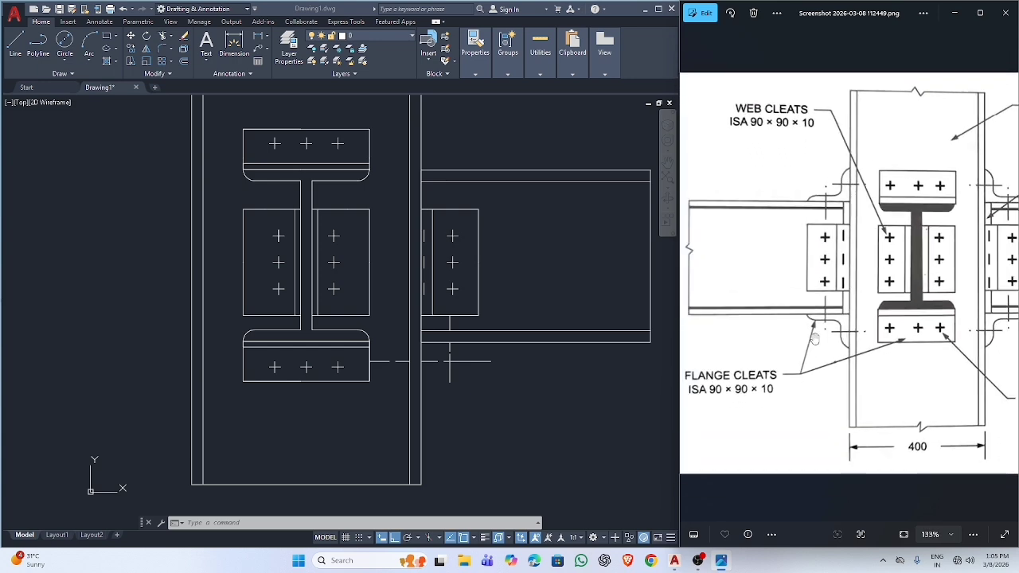
{"action": "left_click_drag", "start_coordinate": [758, 394], "coordinate": [794, 394]}
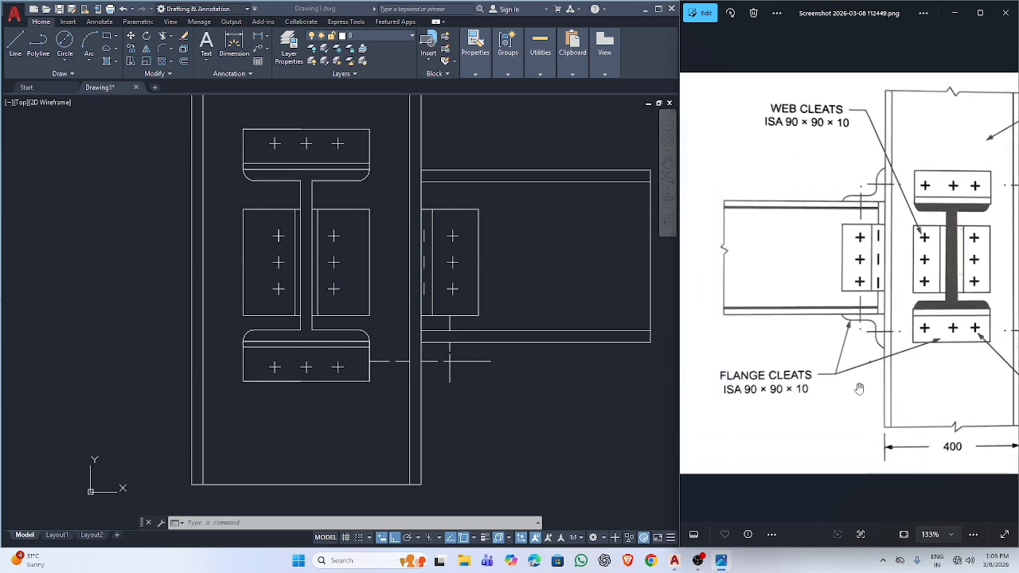
{"action": "scroll", "coordinate": [859, 388], "scroll_direction": "down", "scroll_amount": 2}
{"action": "scroll", "coordinate": [871, 359], "scroll_direction": "up", "scroll_amount": 3}
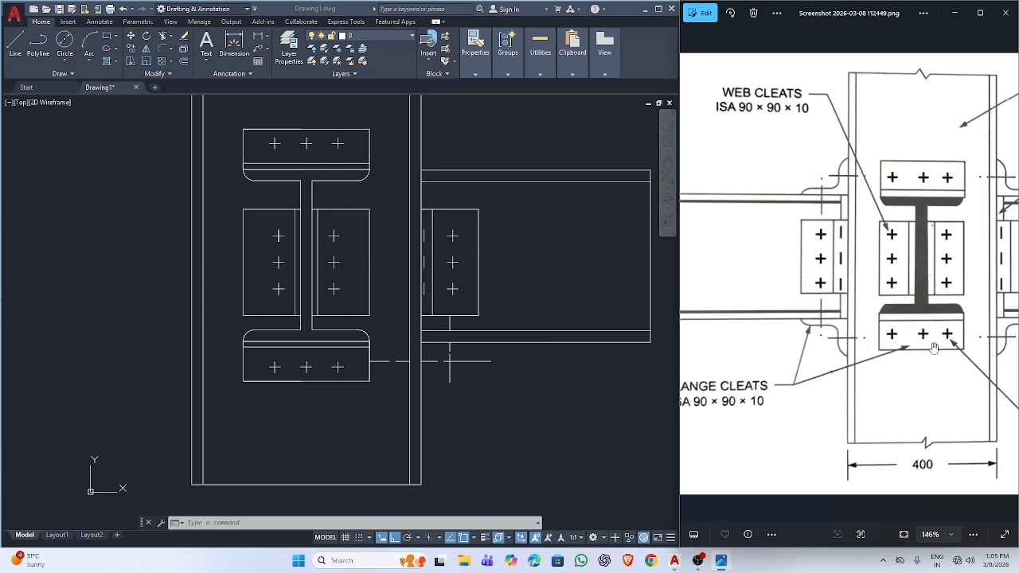
Step: Examine the curved flange cleat profile below the beam's bottom flange in the reference image
{"action": "left_click_drag", "start_coordinate": [828, 340], "coordinate": [807, 357]}
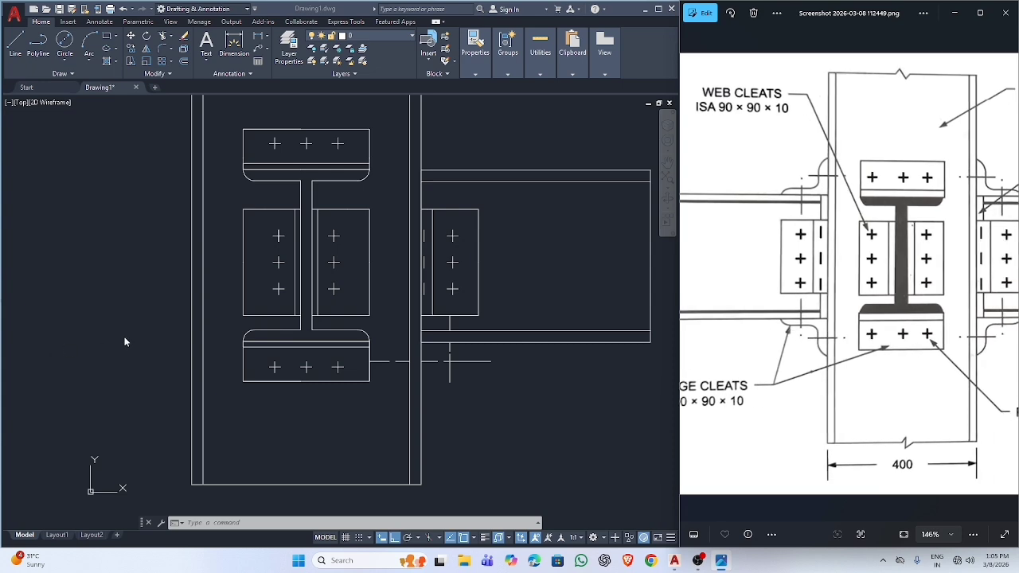
{"action": "key", "text": "ctrl+minus"}
{"action": "key", "text": "ctrl+minus"}
{"action": "key", "text": "ctrl+plus"}
{"action": "key", "text": "ctrl+plus"}
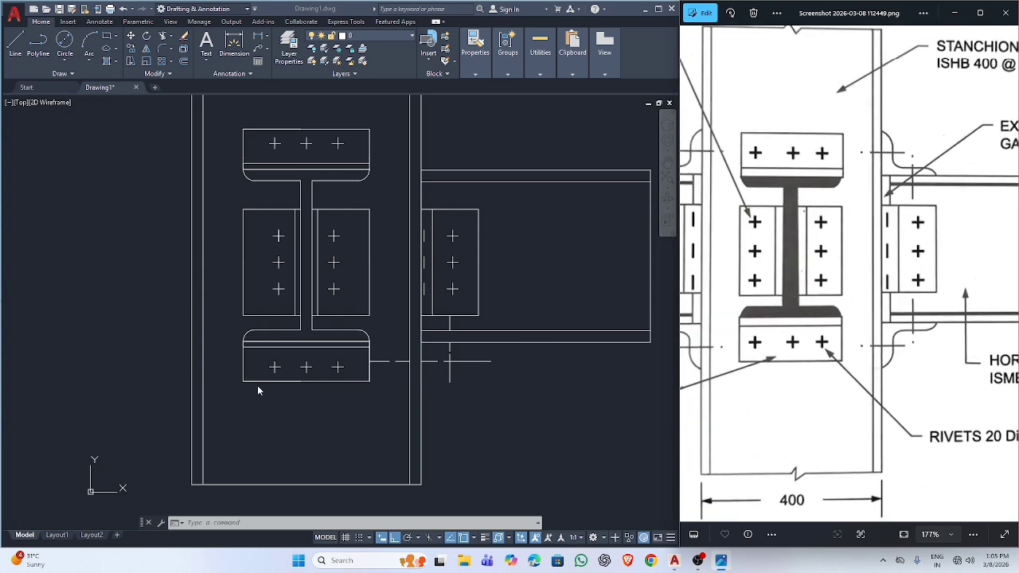
{"action": "scroll", "coordinate": [959, 366], "scroll_direction": "up", "scroll_amount": 4}
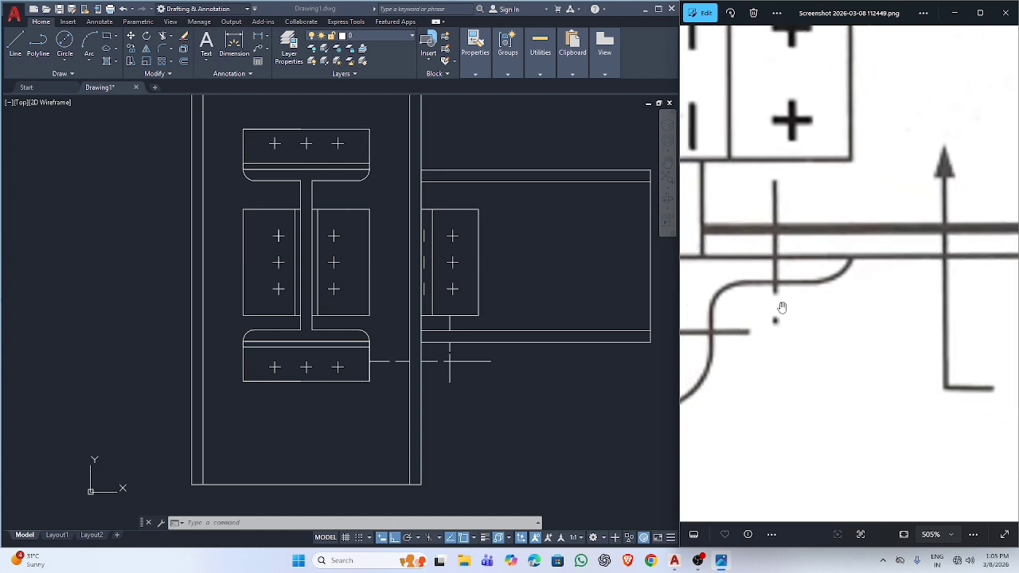
{"action": "type", "text": "l"}
{"action": "key", "text": "Return"}
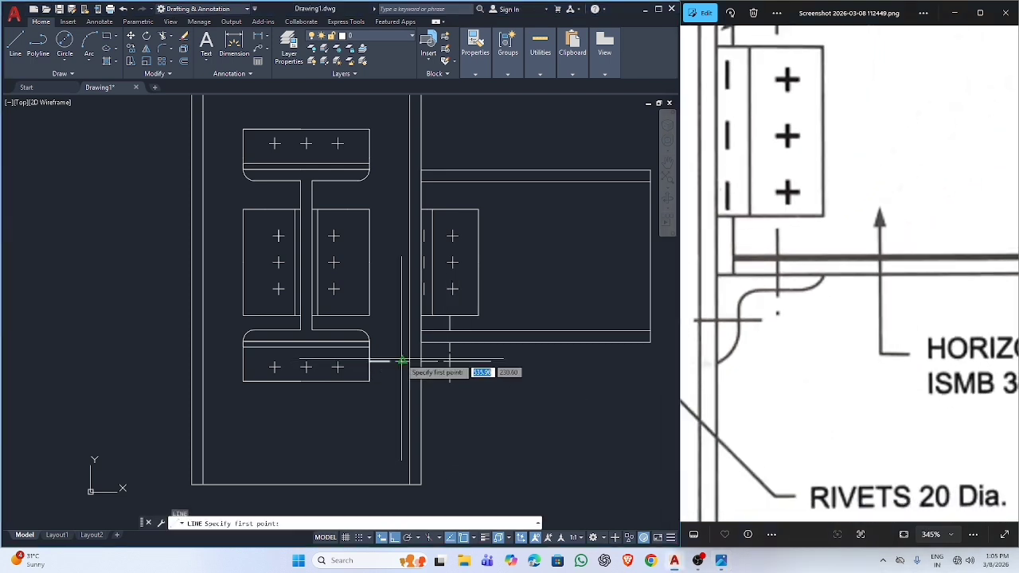
{"action": "key", "text": "Escape"}
Step: Offset the lower line of the beam's bottom flange 20 downward for the flange cleat thickness
{"action": "type", "text": "o"}
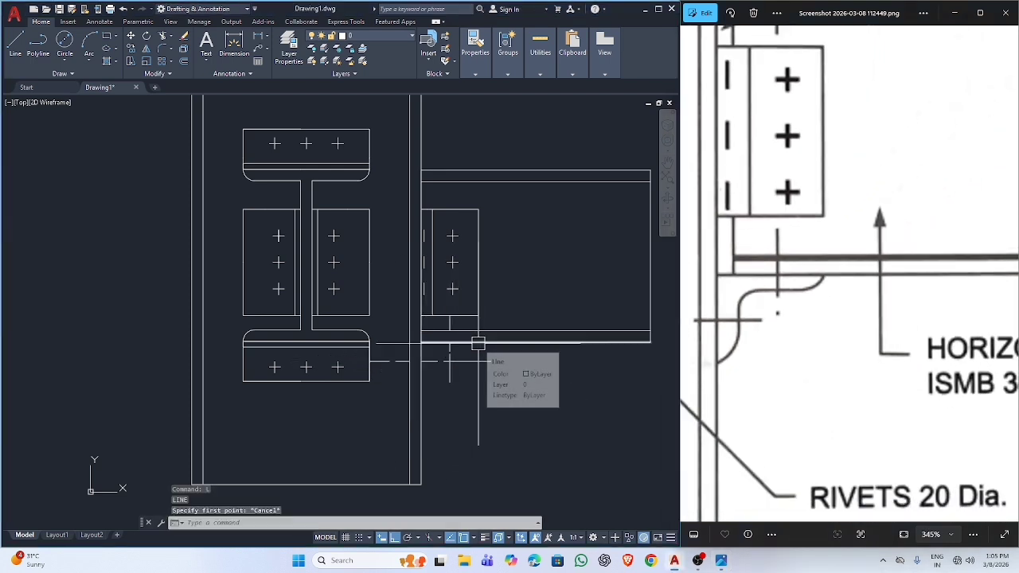
{"action": "key", "text": "Return"}
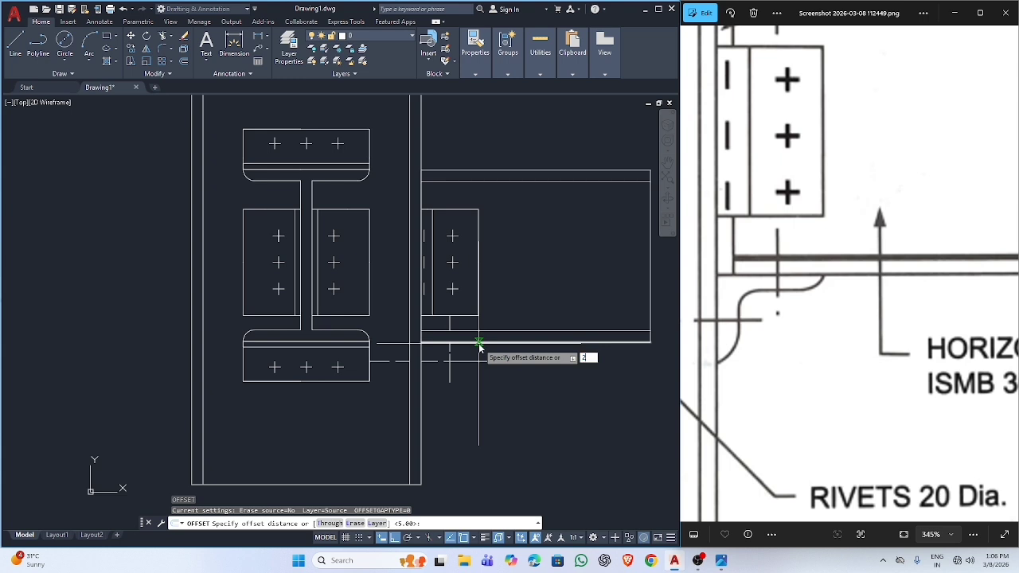
{"action": "type", "text": "20"}
{"action": "key", "text": "Return"}
{"action": "left_click", "coordinate": [479, 342]}
{"action": "left_click", "coordinate": [479, 350]}
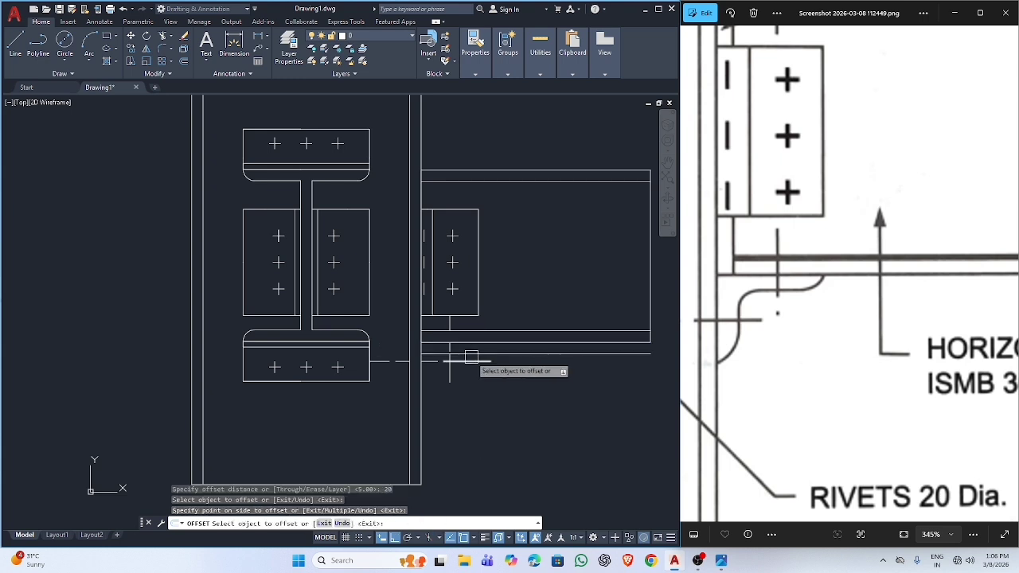
{"action": "key", "text": "Escape"}
Step: Trim the offset line and the vertical line beside the stanchion so they meet in an inner cleat corner below the beam
{"action": "scroll", "coordinate": [454, 356], "scroll_direction": "up", "scroll_amount": 5}
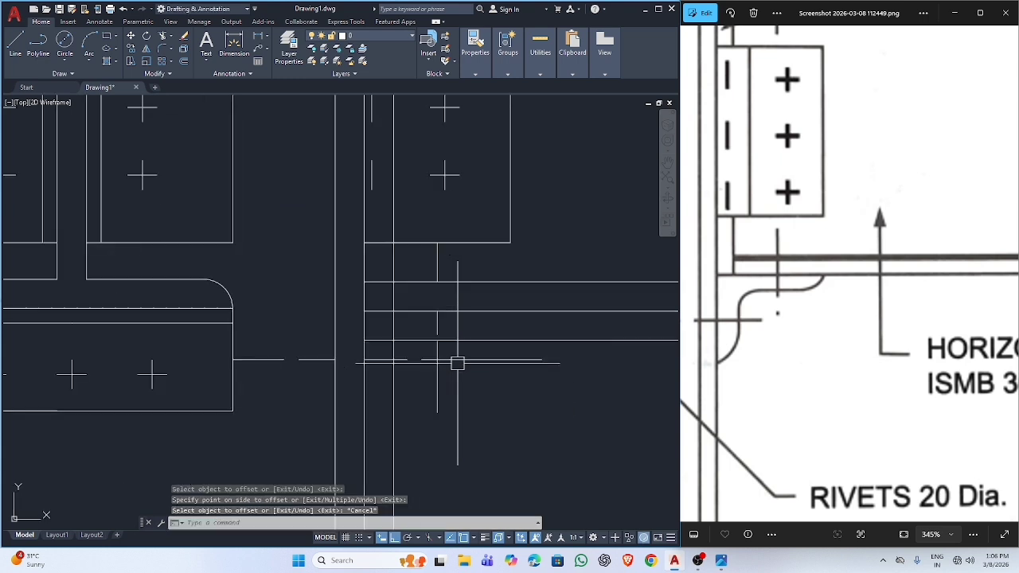
{"action": "type", "text": "t"}
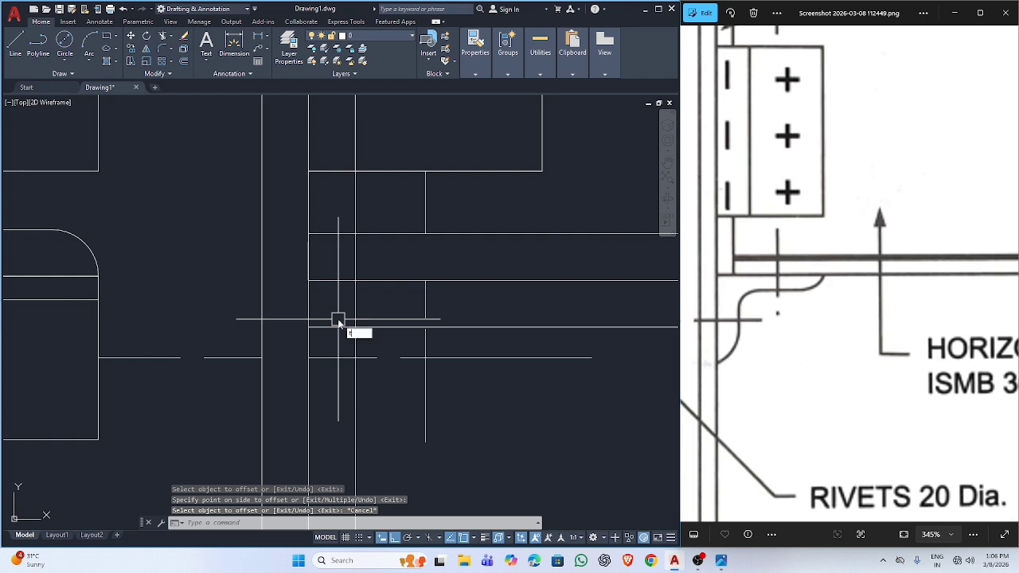
{"action": "type", "text": "r"}
{"action": "key", "text": "Return"}
{"action": "left_click", "coordinate": [334, 326]}
{"action": "left_click", "coordinate": [355, 303]}
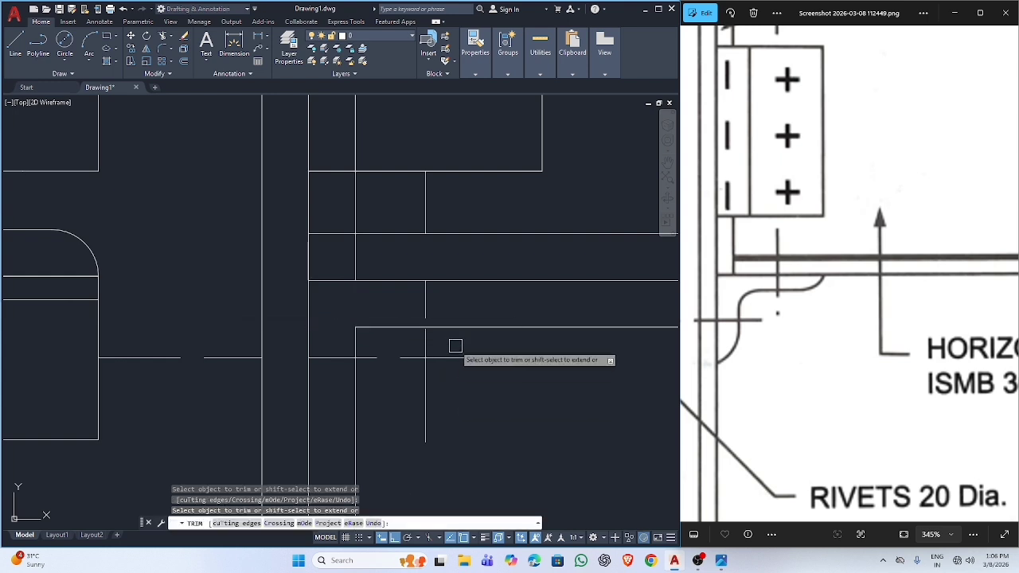
{"action": "key", "text": "Escape"}
Step: Draw a 100 long line from the stanchion face along the beam's underside, continuing vertically down past the offset cleat line
{"action": "scroll", "coordinate": [530, 318], "scroll_direction": "down", "scroll_amount": 3}
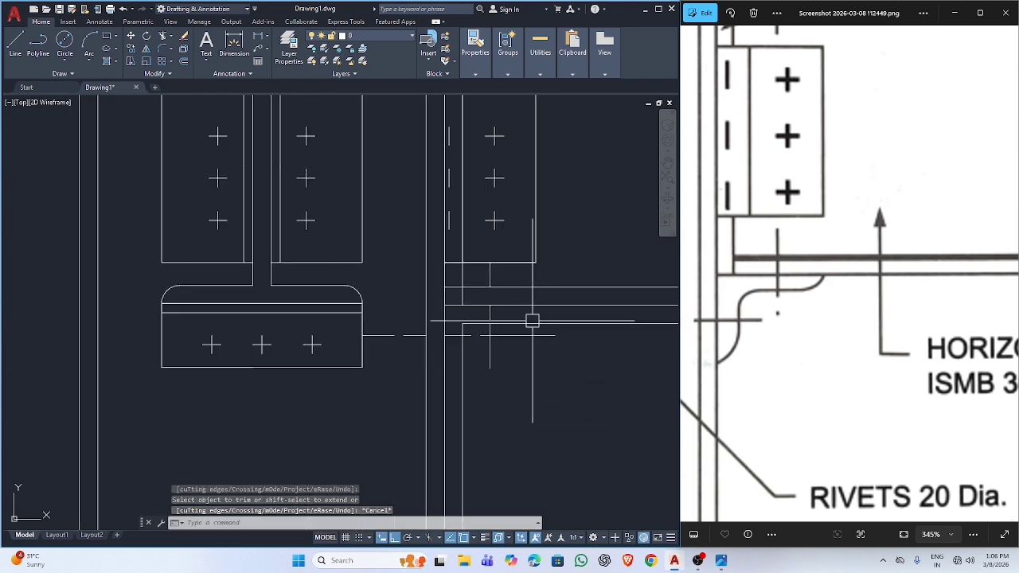
{"action": "scroll", "coordinate": [535, 320], "scroll_direction": "up", "scroll_amount": 4}
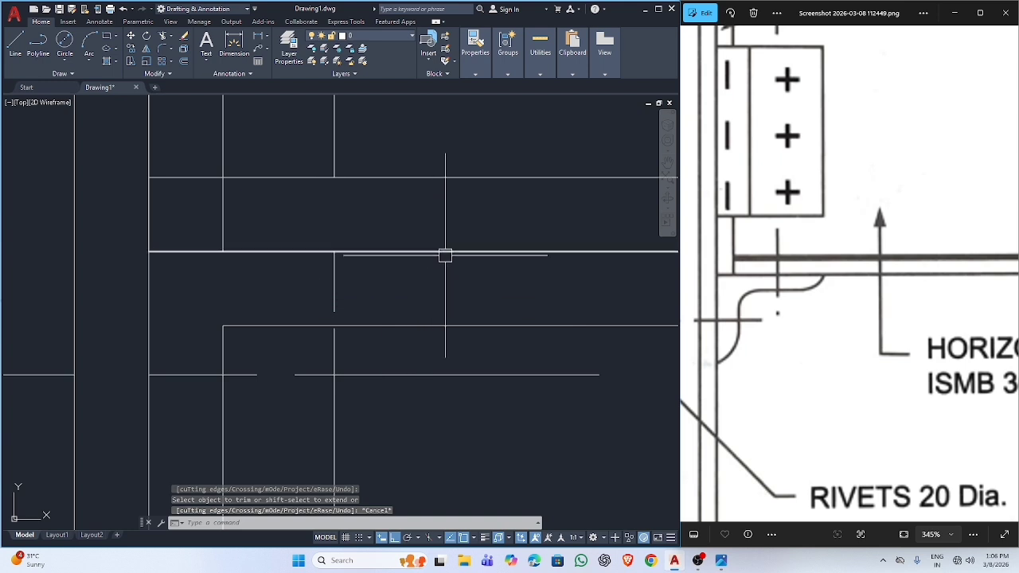
{"action": "type", "text": "l"}
{"action": "key", "text": "Return"}
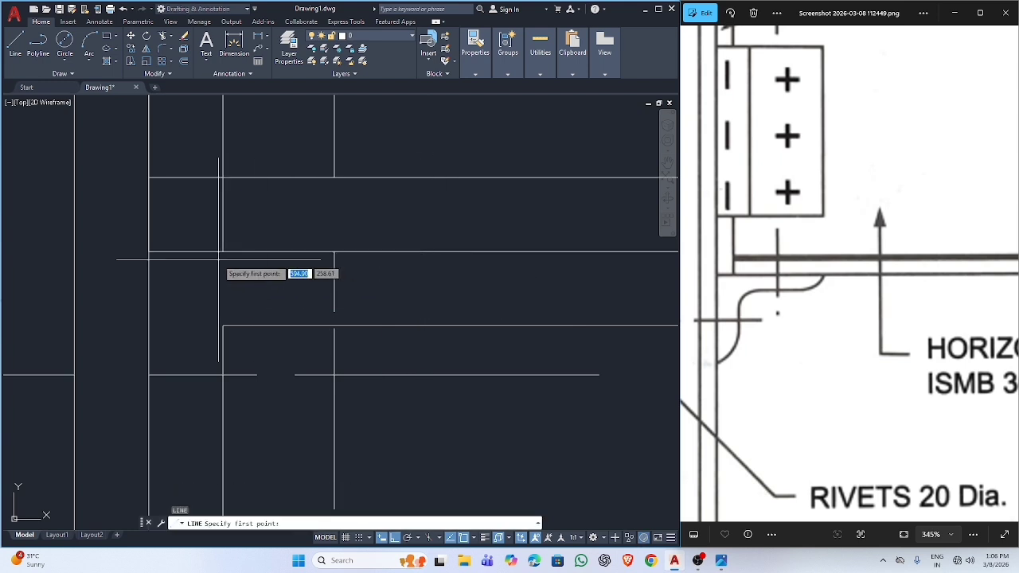
{"action": "left_click", "coordinate": [150, 252]}
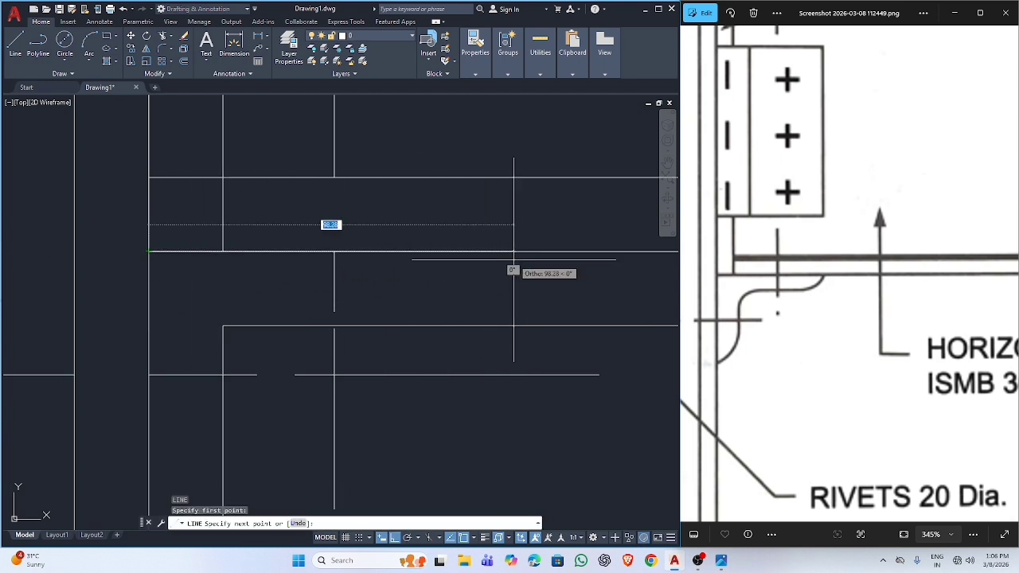
{"action": "key", "text": "Return"}
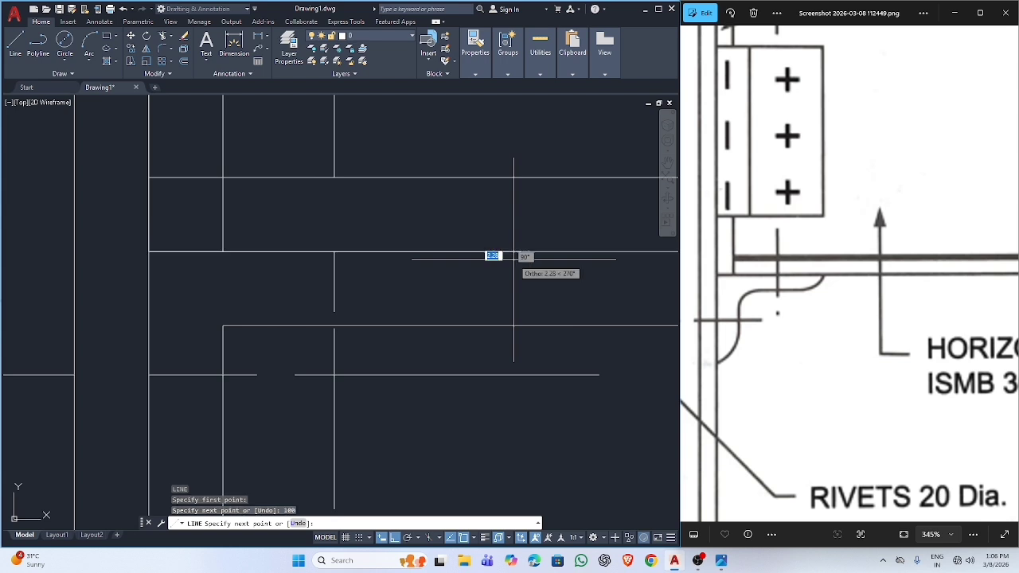
{"action": "left_click", "coordinate": [521, 352]}
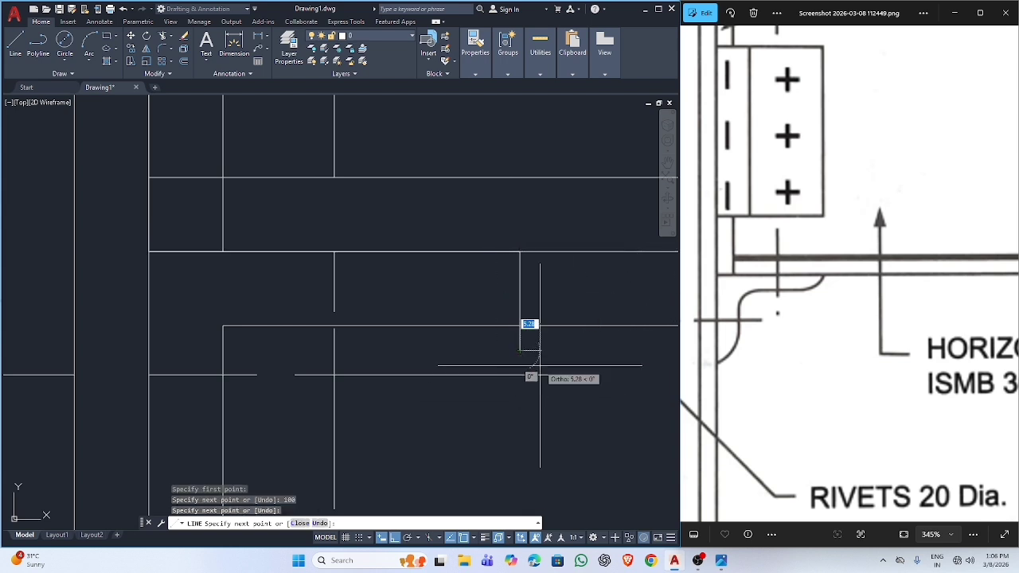
{"action": "key", "text": "Escape"}
Step: Try to fillet the offset cleat line and the vertical end line with a radius of 30
{"action": "key", "text": "Return"}
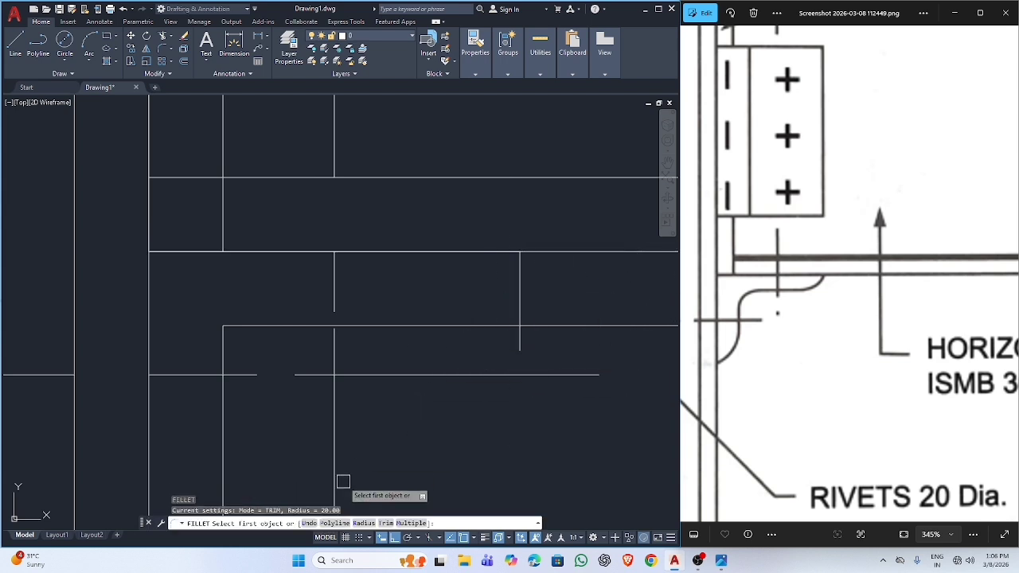
{"action": "left_click", "coordinate": [366, 524]}
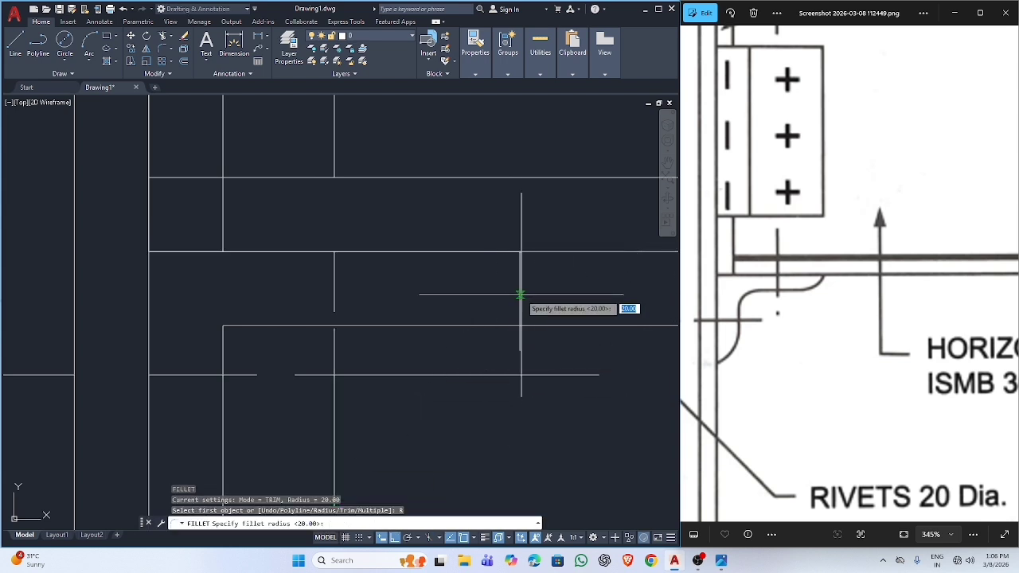
{"action": "type", "text": "30"}
{"action": "key", "text": "Return"}
{"action": "left_click", "coordinate": [480, 327]}
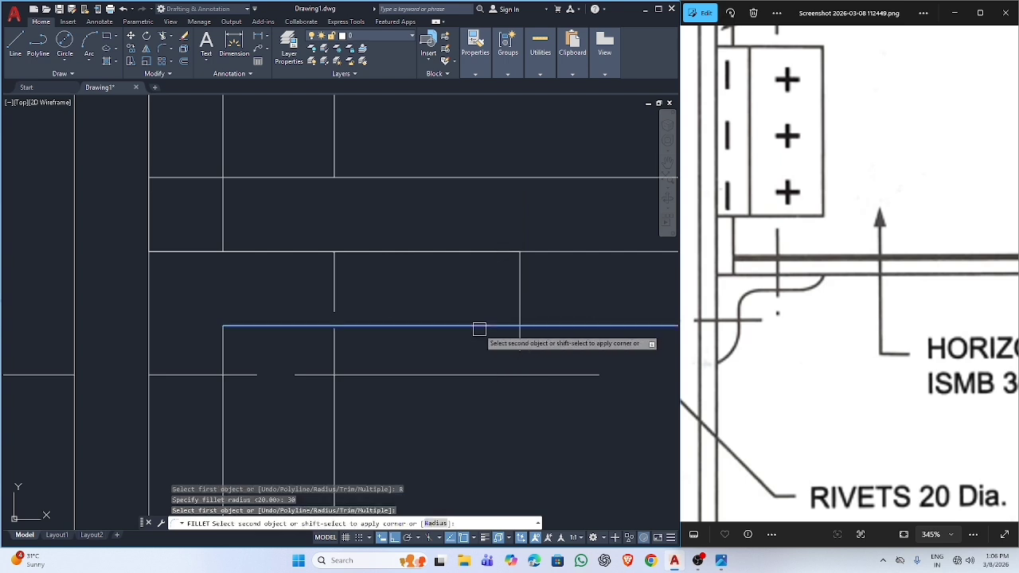
{"action": "left_click", "coordinate": [521, 278]}
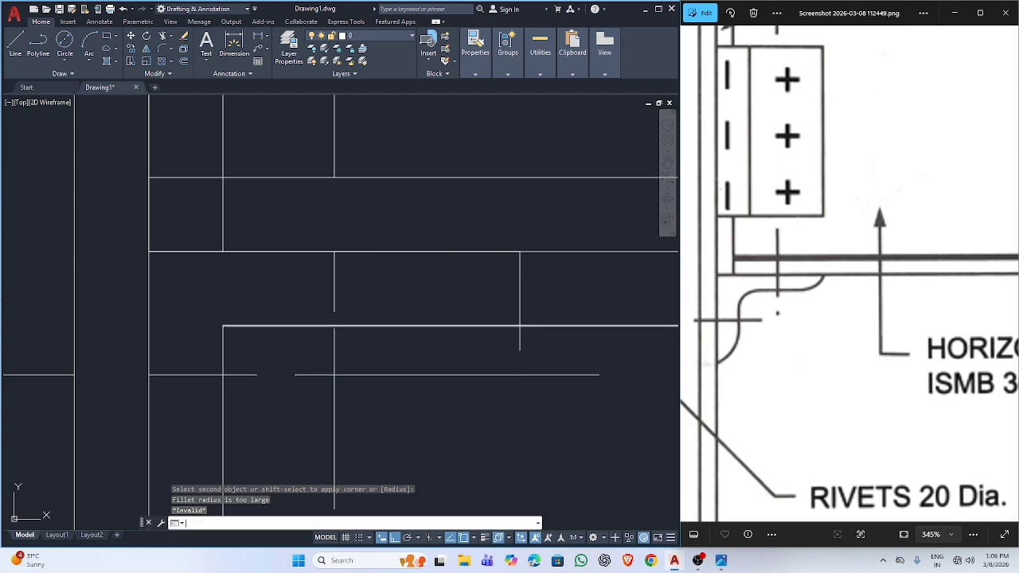
{"action": "key", "text": "Return"}
{"action": "left_click", "coordinate": [489, 325]}
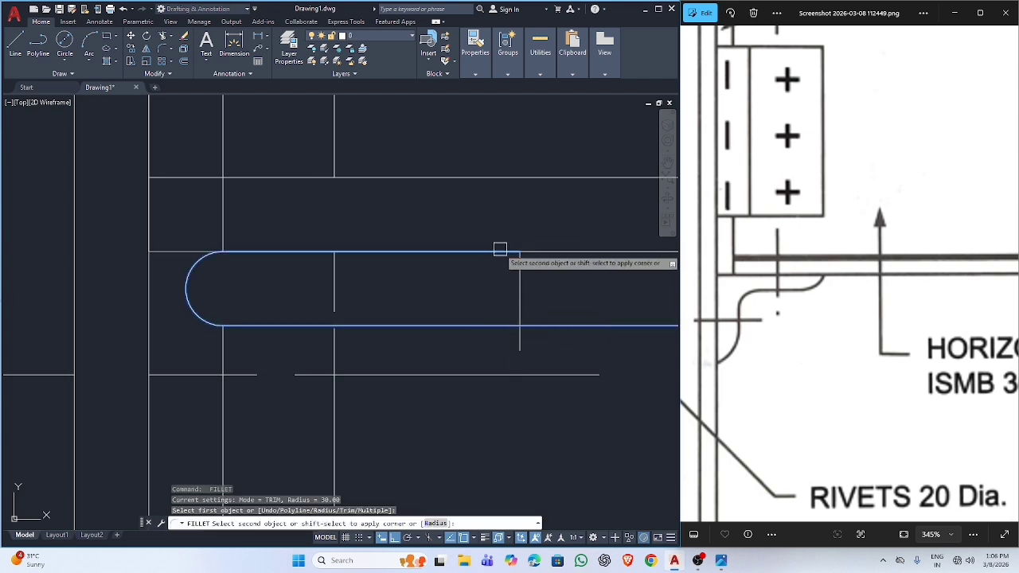
{"action": "key", "text": "Escape"}
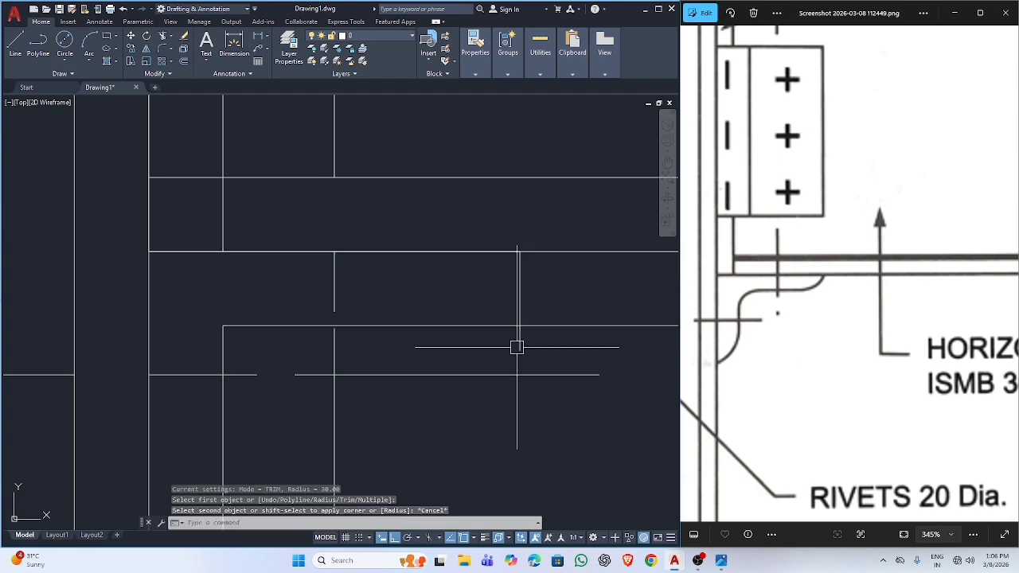
Step: Trim the cleat's overshooting end line and the offset line beyond it to form the outer corner
{"action": "type", "text": "tr"}
{"action": "key", "text": "Return"}
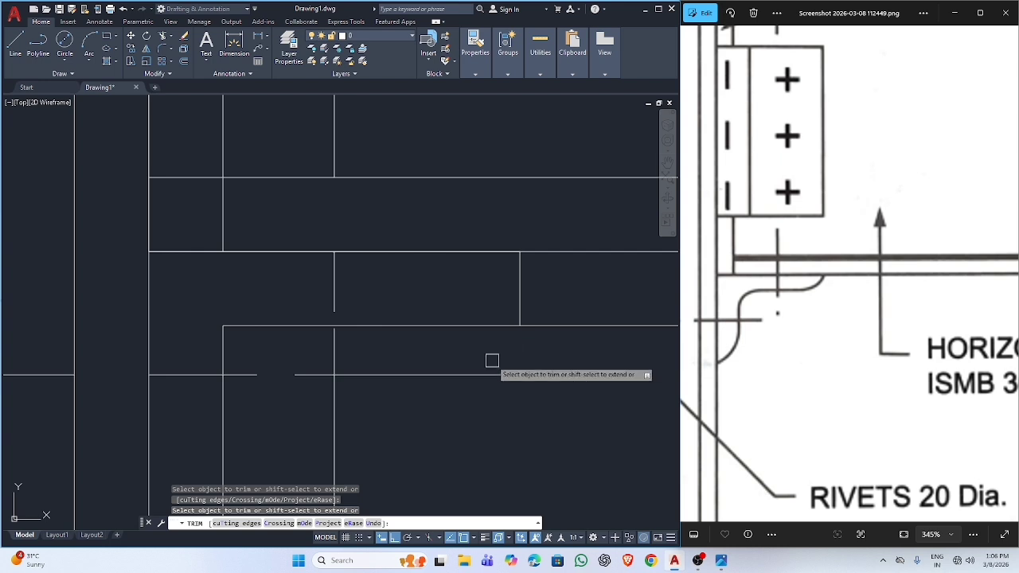
{"action": "scroll", "coordinate": [491, 359], "scroll_direction": "down", "scroll_amount": 2}
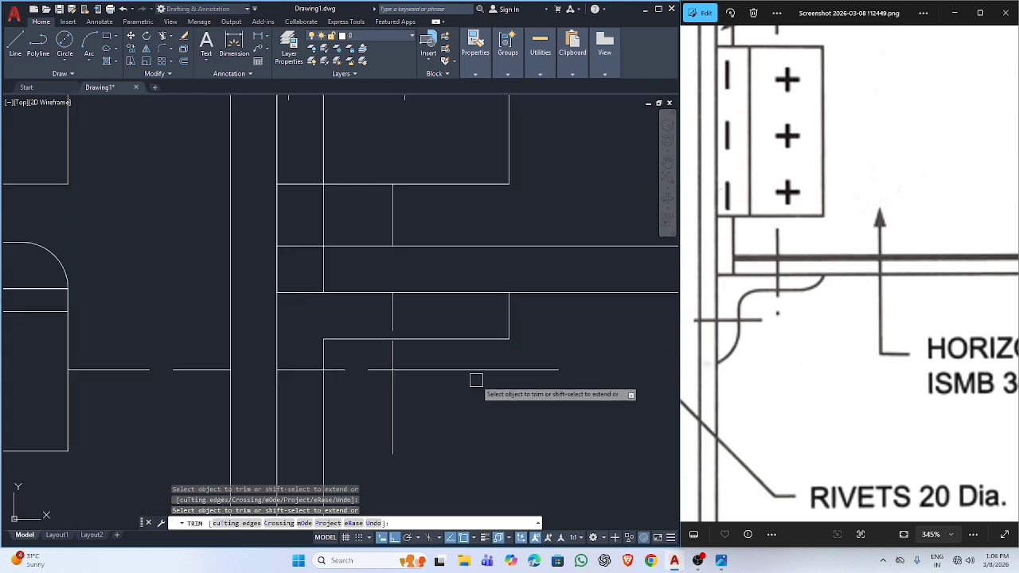
{"action": "key", "text": "Escape"}
{"action": "scroll", "coordinate": [477, 346], "scroll_direction": "up", "scroll_amount": 3}
{"action": "left_click", "coordinate": [457, 355]}
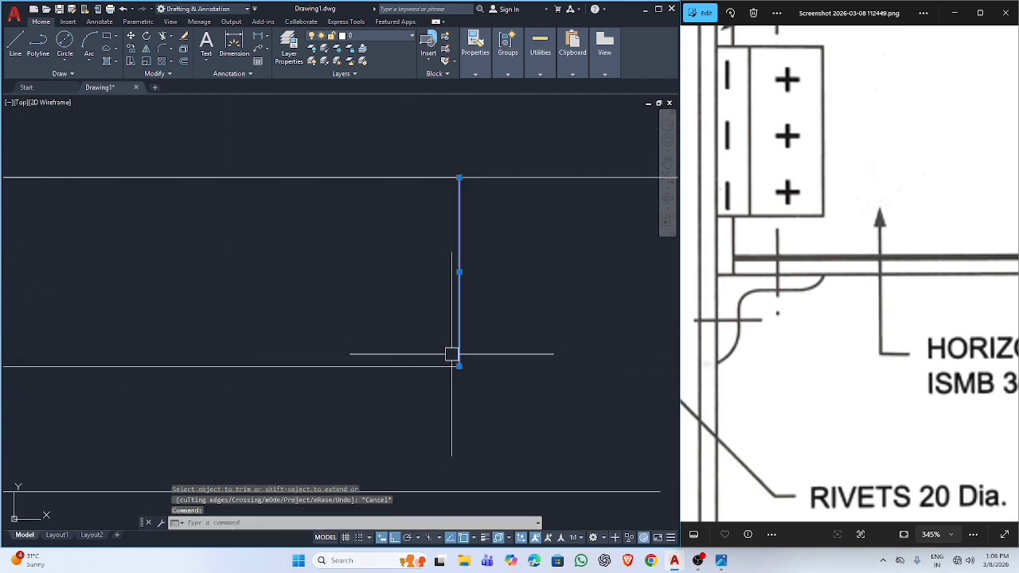
{"action": "key", "text": "Escape"}
{"action": "key", "text": "Return"}
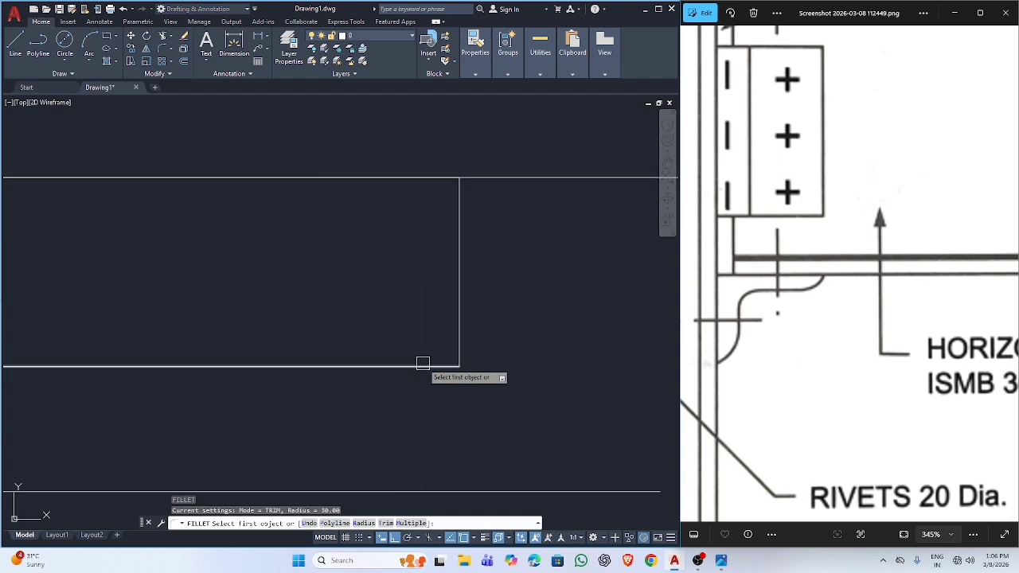
{"action": "left_click", "coordinate": [420, 366]}
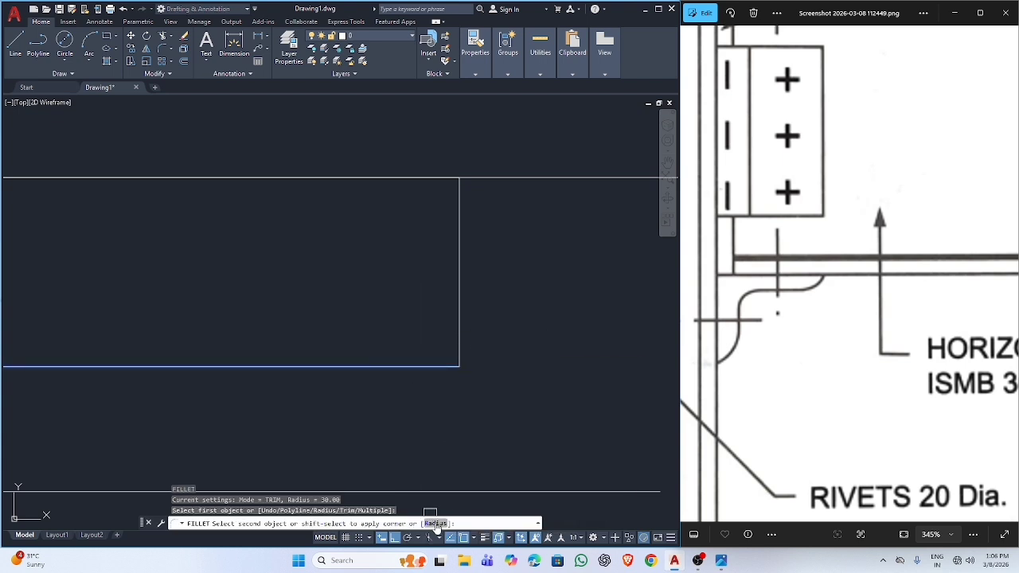
{"action": "key", "text": "Escape"}
{"action": "key", "text": "Return"}
{"action": "type", "text": "f"}
{"action": "key", "text": "Return"}
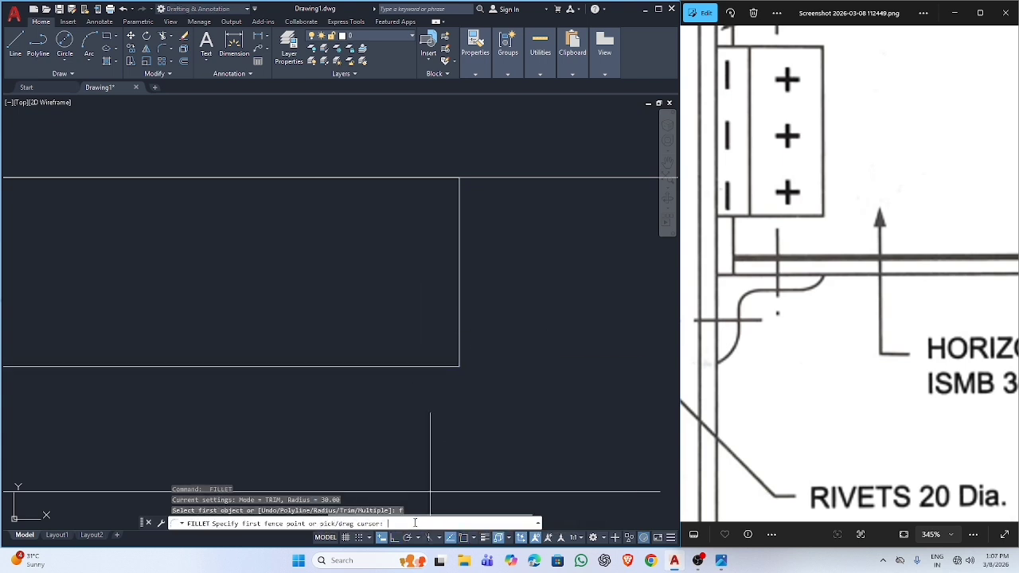
{"action": "key", "text": "Escape"}
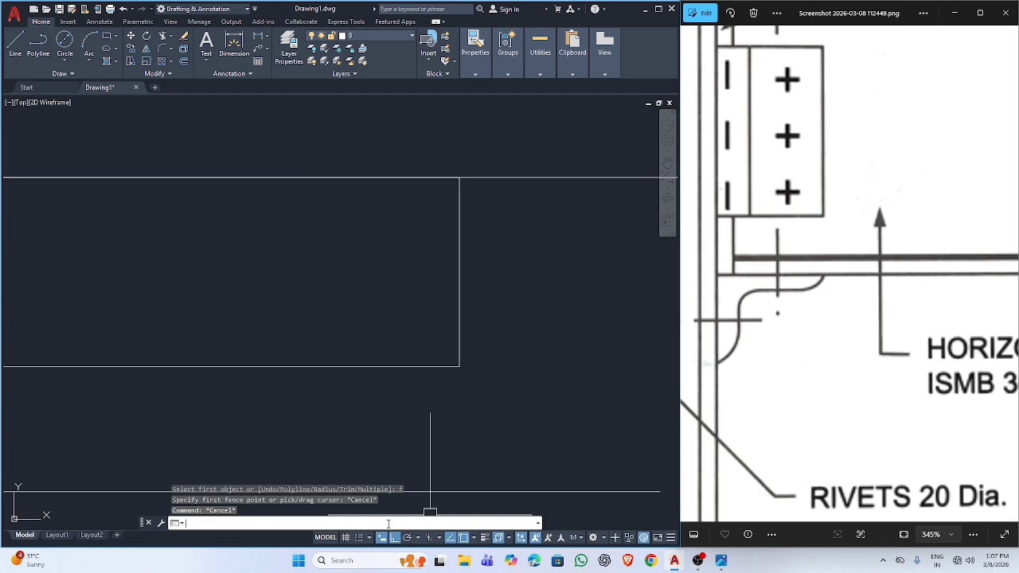
Step: Fillet the cleat's outer lower corner below the beam with a radius of 20
{"action": "type", "text": "f"}
{"action": "key", "text": "Return"}
{"action": "left_click", "coordinate": [368, 523]}
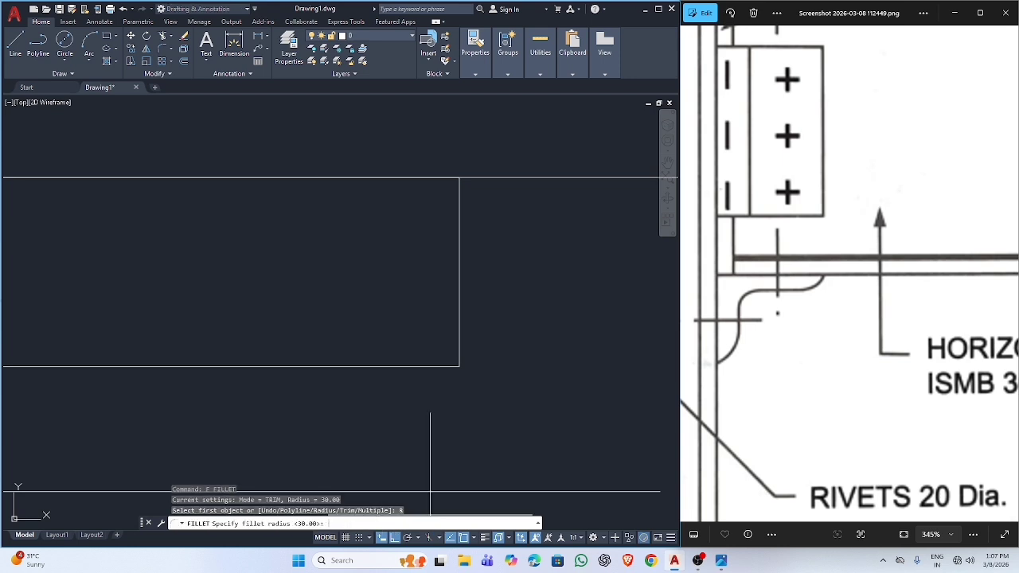
{"action": "type", "text": "20"}
{"action": "key", "text": "Return"}
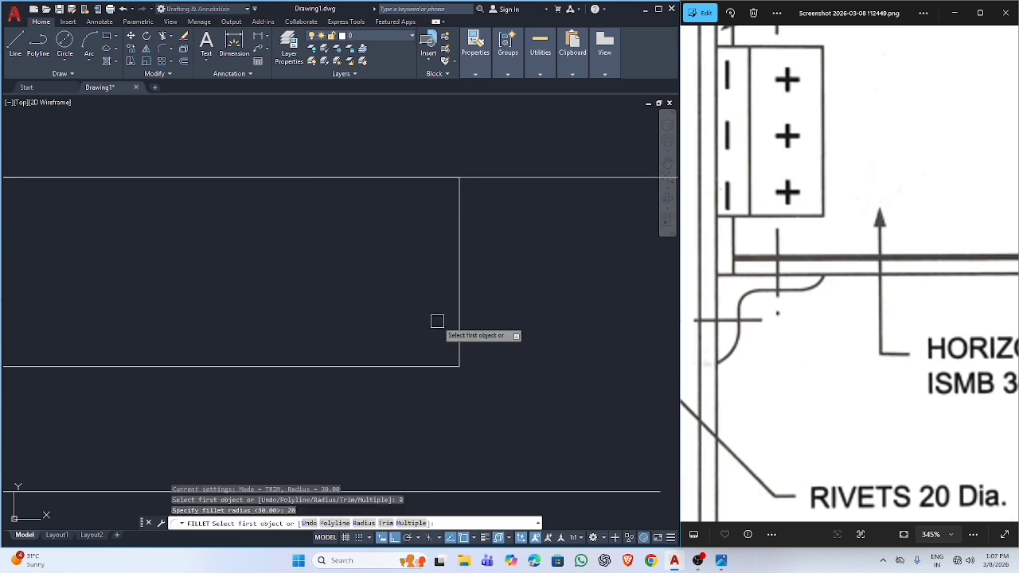
{"action": "left_click", "coordinate": [432, 366]}
{"action": "left_click", "coordinate": [458, 295]}
{"action": "scroll", "coordinate": [443, 349], "scroll_direction": "down", "scroll_amount": 5}
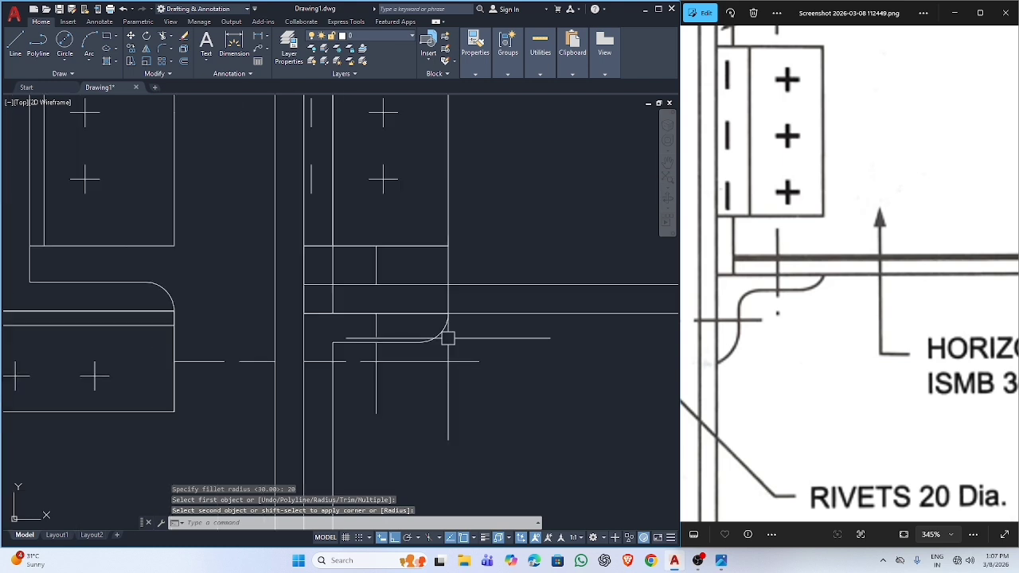
Step: Draw a 100 long line down the stanchion face from the beam's underside, continuing horizontally past the vertical offset cleat line
{"action": "scroll", "coordinate": [262, 382], "scroll_direction": "up", "scroll_amount": 3}
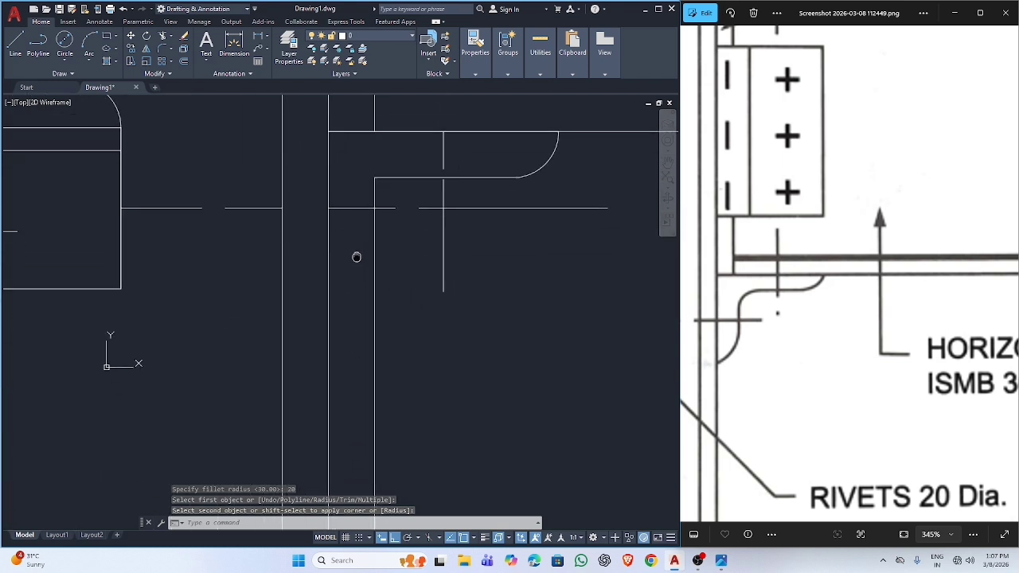
{"action": "scroll", "coordinate": [379, 332], "scroll_direction": "down", "scroll_amount": 4}
{"action": "type", "text": "l"}
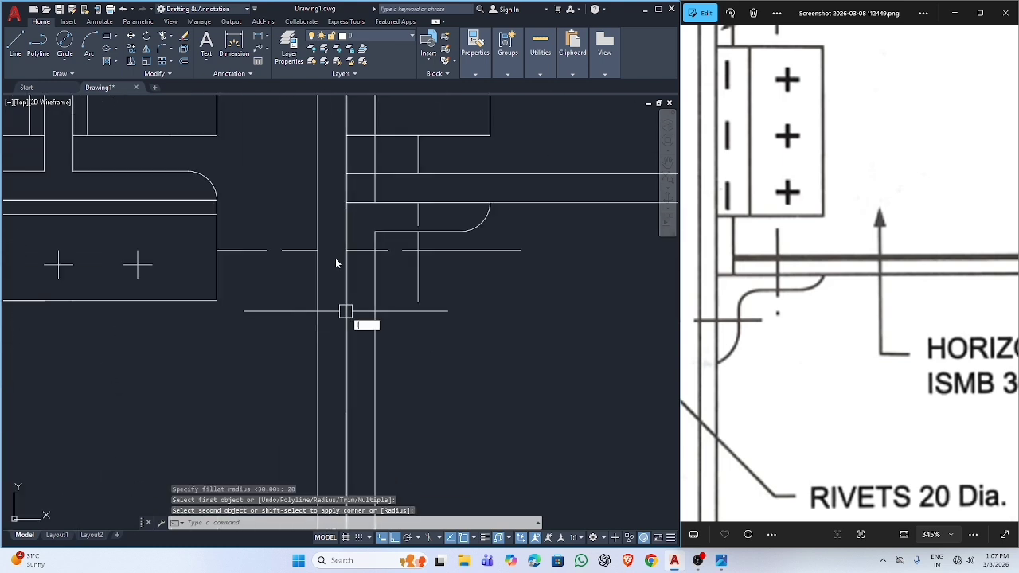
{"action": "key", "text": "Return"}
{"action": "left_click", "coordinate": [346, 203]}
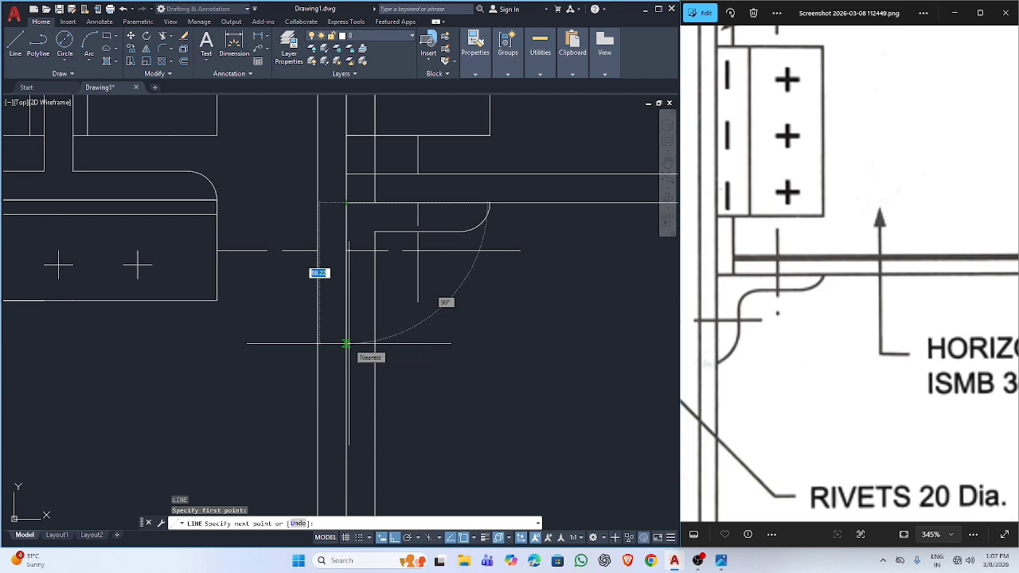
{"action": "key", "text": "Return"}
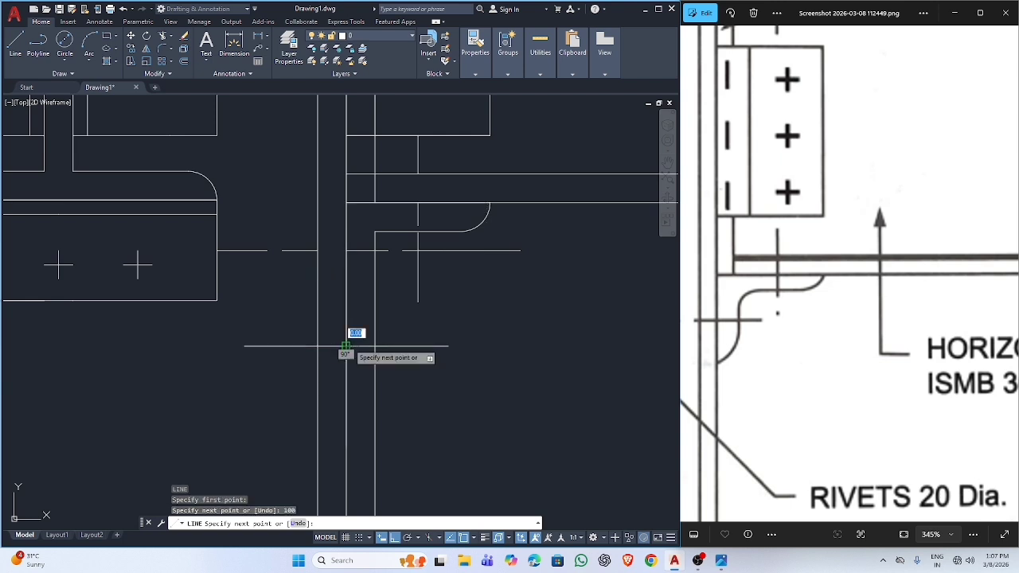
{"action": "left_click", "coordinate": [370, 323]}
{"action": "key", "text": "Escape"}
Step: Trim the cleat's overshooting bottom line and the vertical offset line below it to close the lower end
{"action": "scroll", "coordinate": [378, 345], "scroll_direction": "up", "scroll_amount": 4}
{"action": "scroll", "coordinate": [378, 345], "scroll_direction": "up", "scroll_amount": 2}
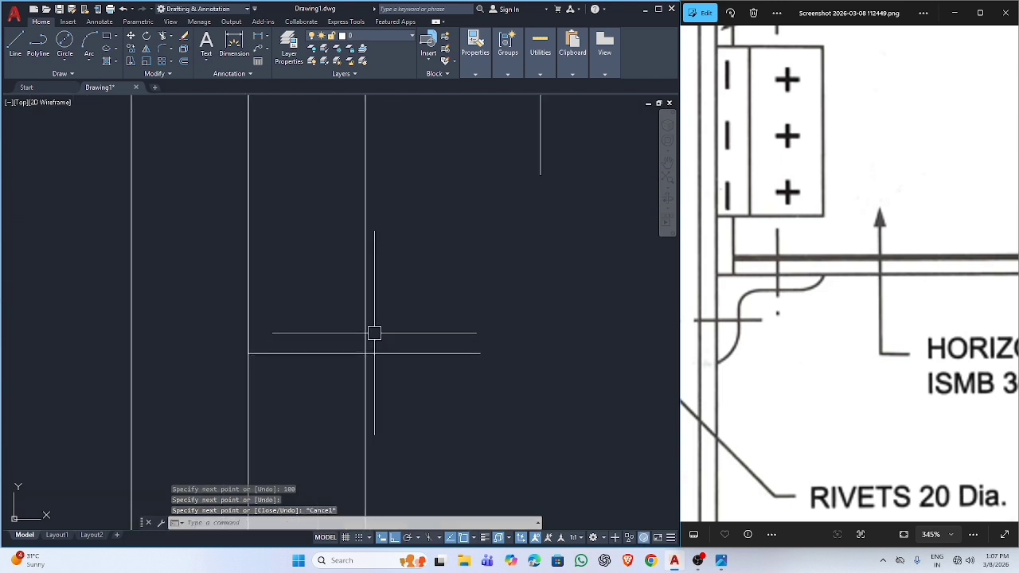
{"action": "type", "text": "r"}
{"action": "key", "text": "Return"}
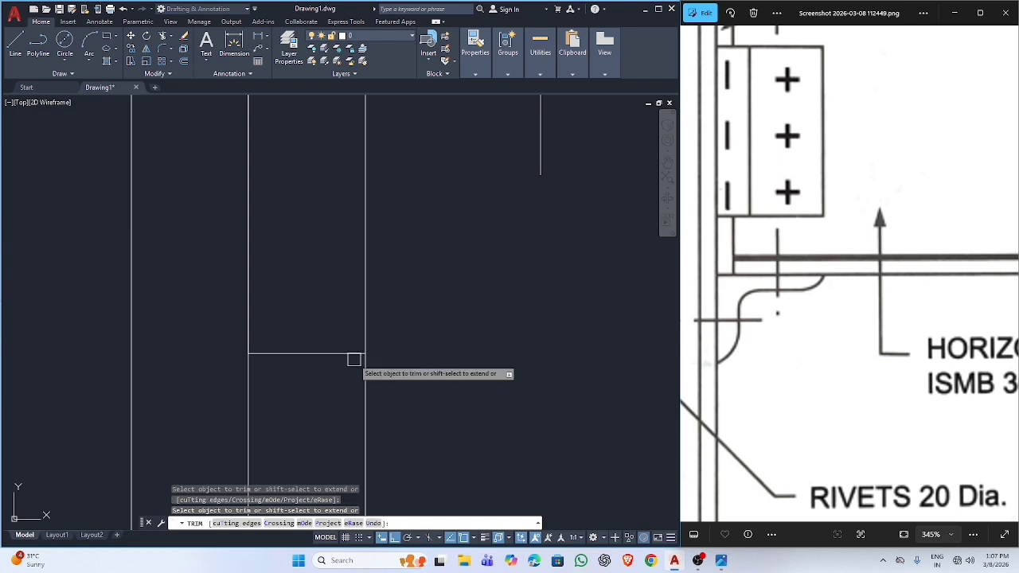
{"action": "scroll", "coordinate": [364, 376], "scroll_direction": "down", "scroll_amount": 2}
{"action": "key", "text": "Escape"}
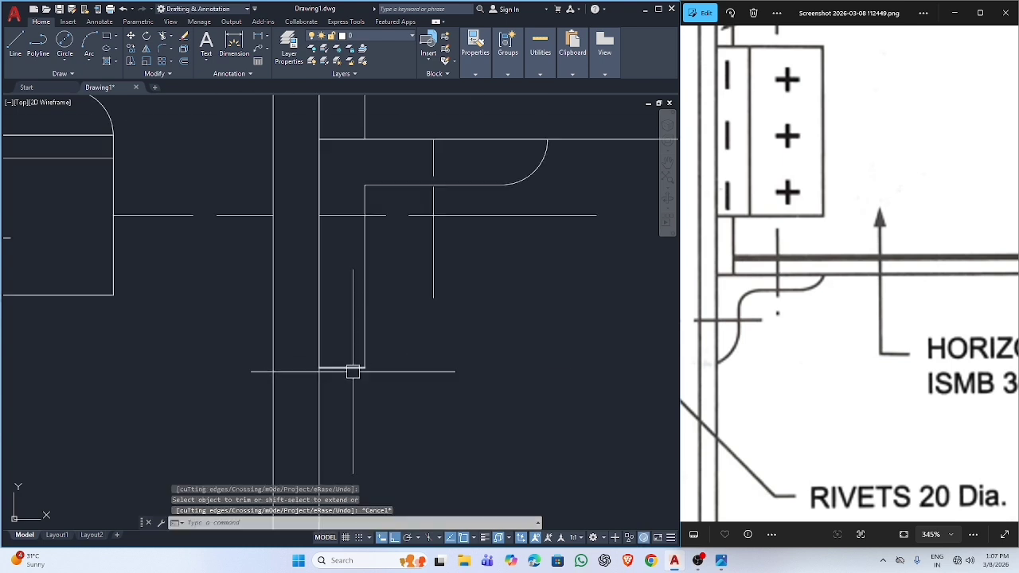
Step: Try to fillet the corner at the cleat's lower end along the stanchion with a radius of 30
{"action": "type", "text": "f"}
{"action": "key", "text": "Return"}
{"action": "type", "text": "r"}
{"action": "key", "text": "Return"}
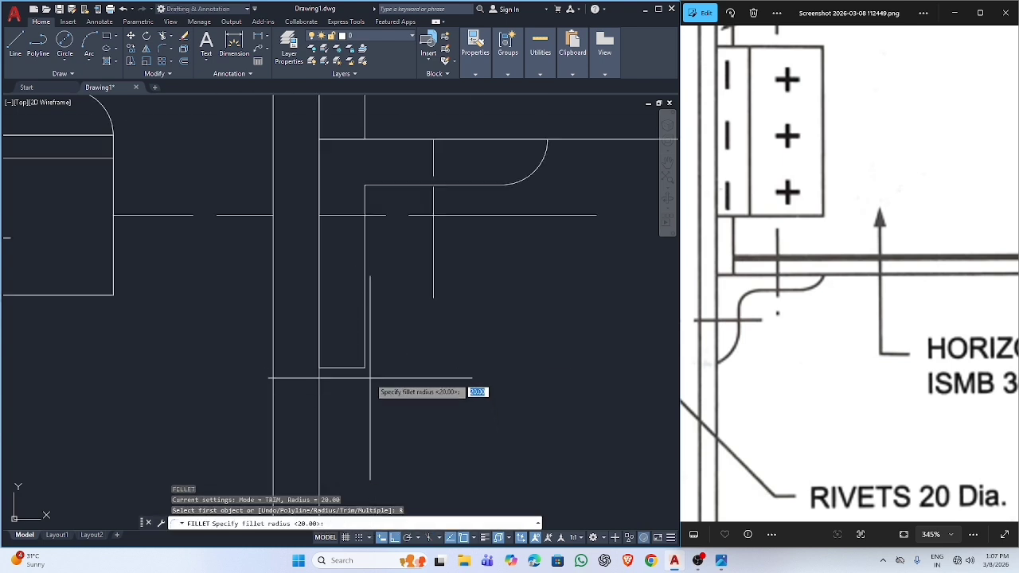
{"action": "type", "text": "30"}
{"action": "key", "text": "Return"}
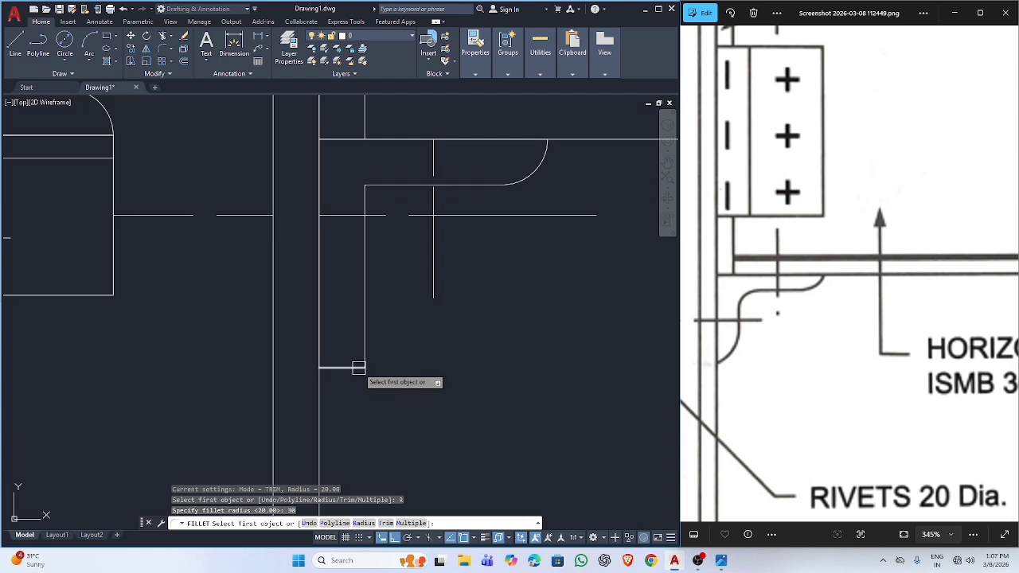
{"action": "left_click", "coordinate": [358, 368]}
{"action": "left_click", "coordinate": [364, 326]}
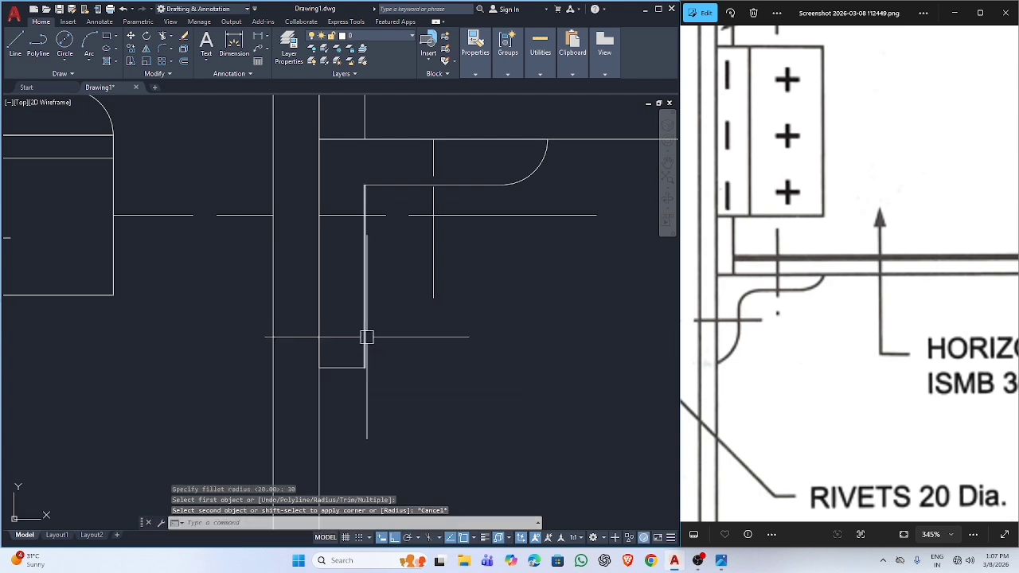
{"action": "key", "text": "Return"}
{"action": "left_click", "coordinate": [365, 336]}
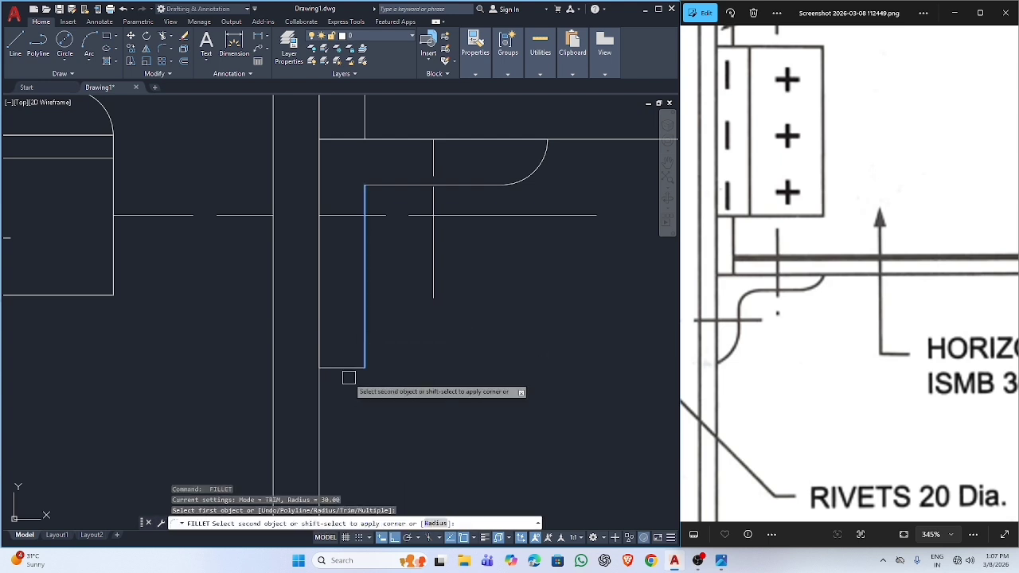
{"action": "key", "text": "Escape"}
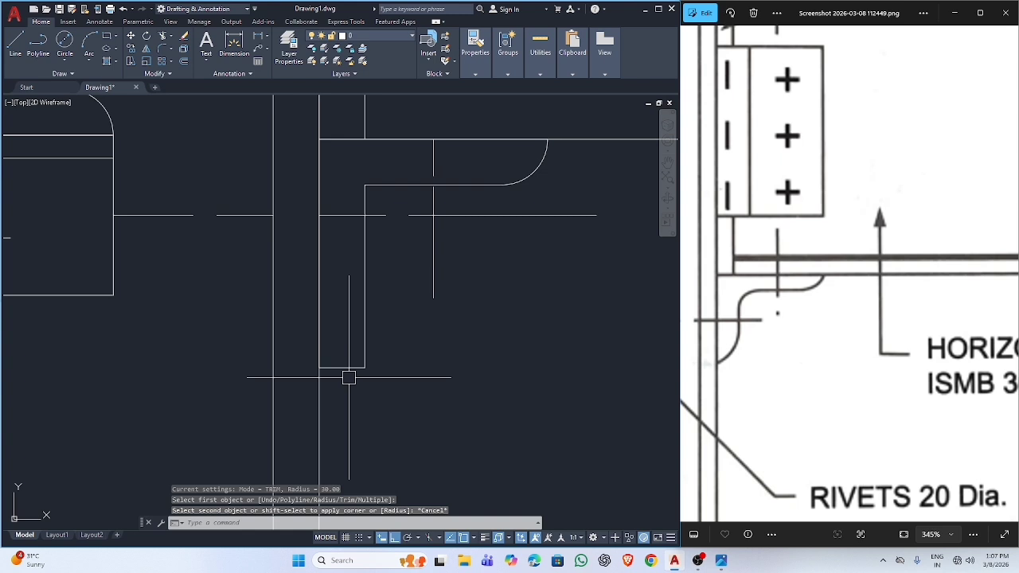
Step: Retry the radius 30 fillet between the cleat's vertical edge and its short bottom line
{"action": "key", "text": "Return"}
{"action": "type", "text": "r"}
{"action": "key", "text": "Return"}
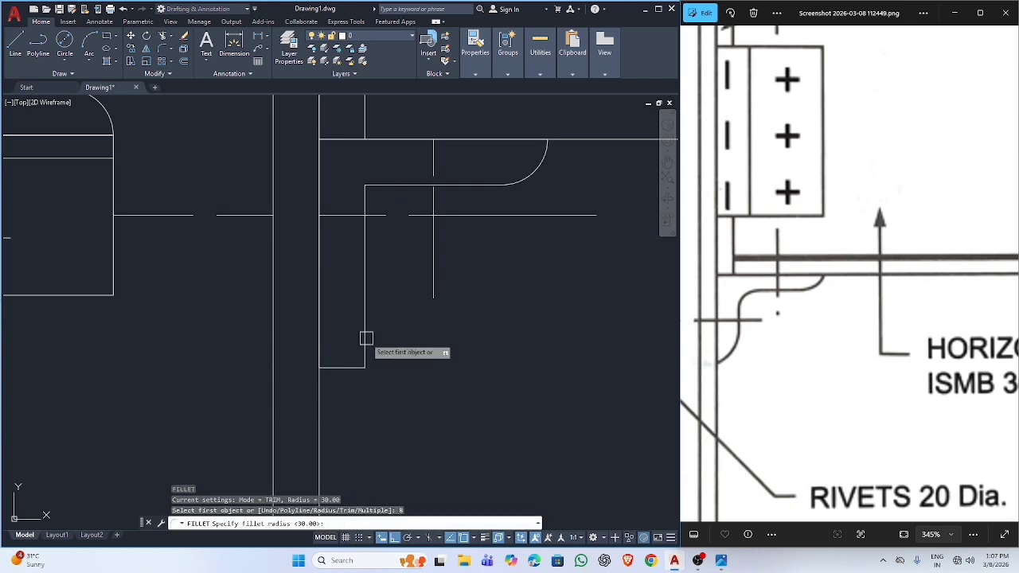
{"action": "key", "text": "Return"}
{"action": "left_click", "coordinate": [364, 348]}
{"action": "left_click", "coordinate": [348, 366]}
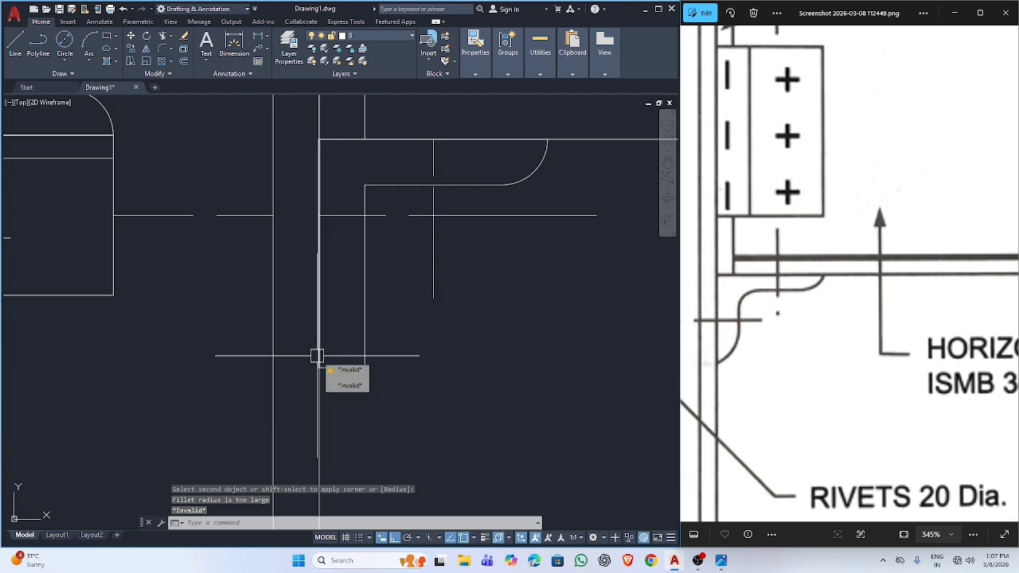
{"action": "key", "text": "Escape"}
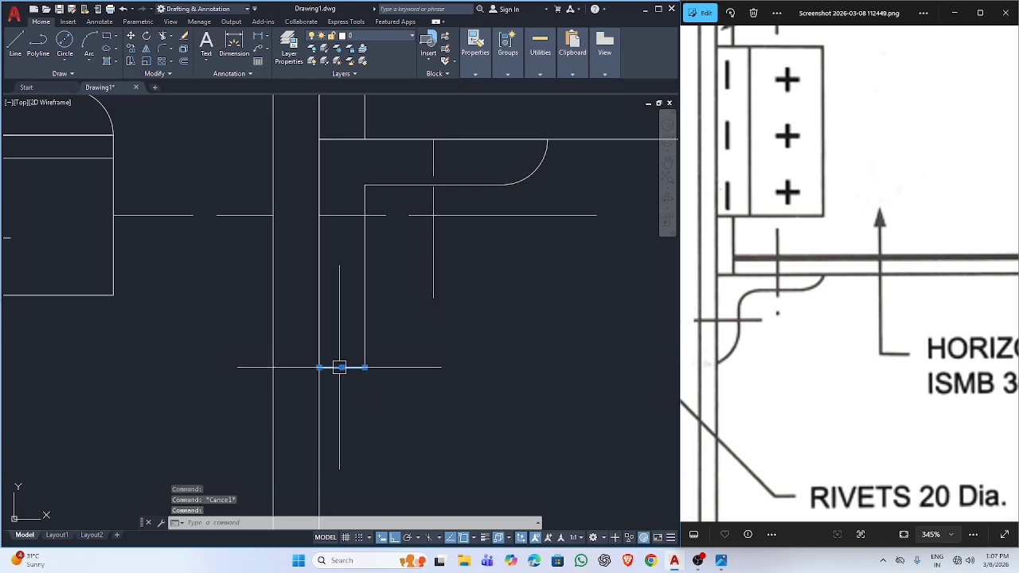
Step: Re-enter the fillet radius of 30 and try the corner again, starting from the cleat's short bottom line
{"action": "key", "text": "Return"}
{"action": "left_click", "coordinate": [364, 523]}
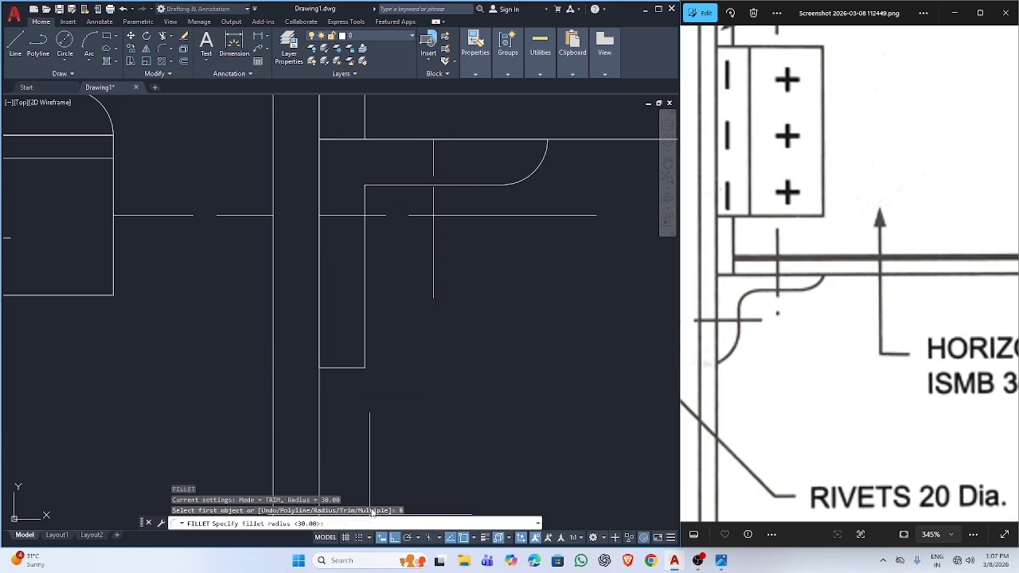
{"action": "type", "text": "30"}
{"action": "key", "text": "Return"}
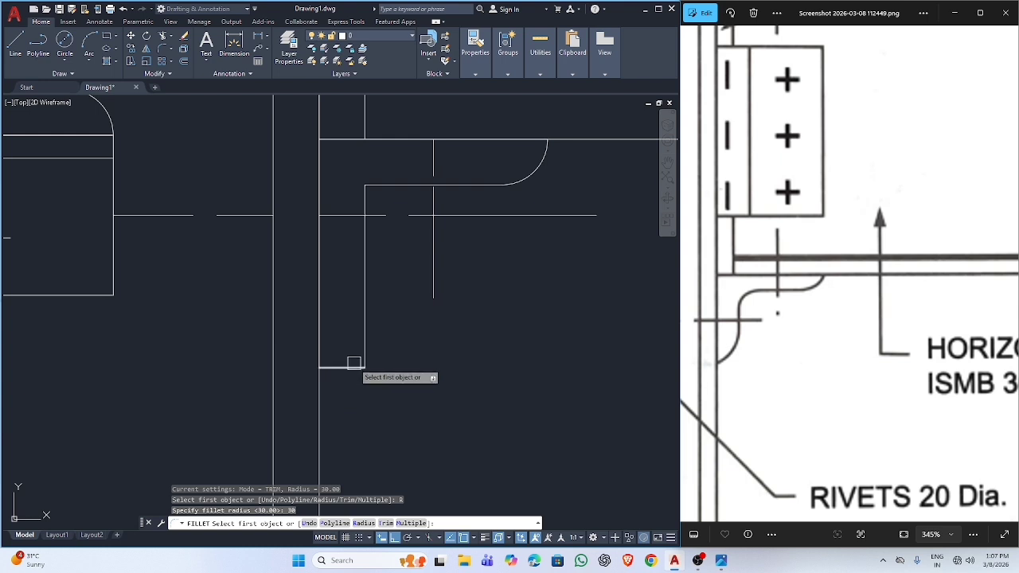
{"action": "left_click", "coordinate": [355, 365]}
{"action": "left_click", "coordinate": [362, 329]}
{"action": "key", "text": "Escape"}
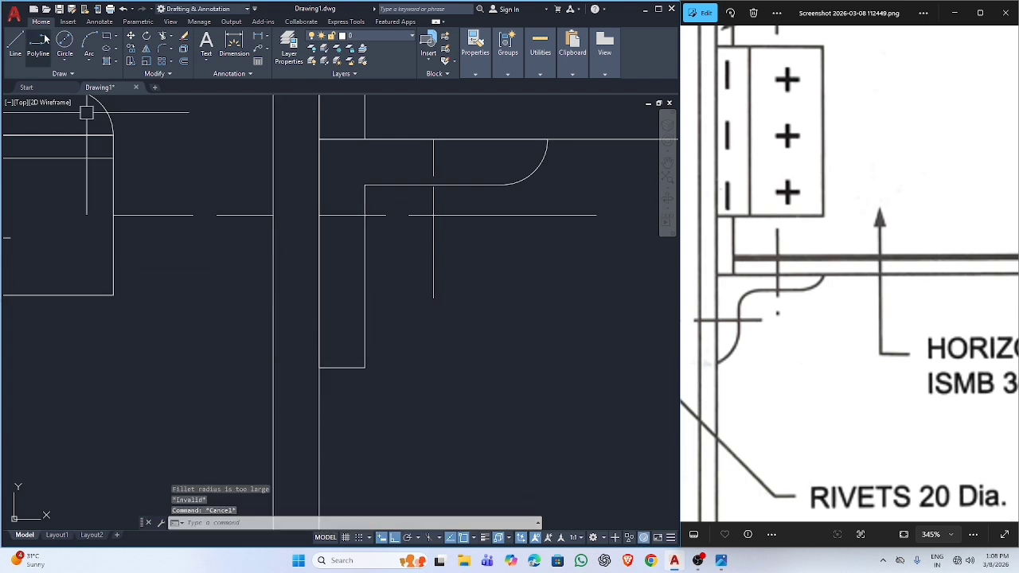
{"action": "left_click", "coordinate": [64, 42]}
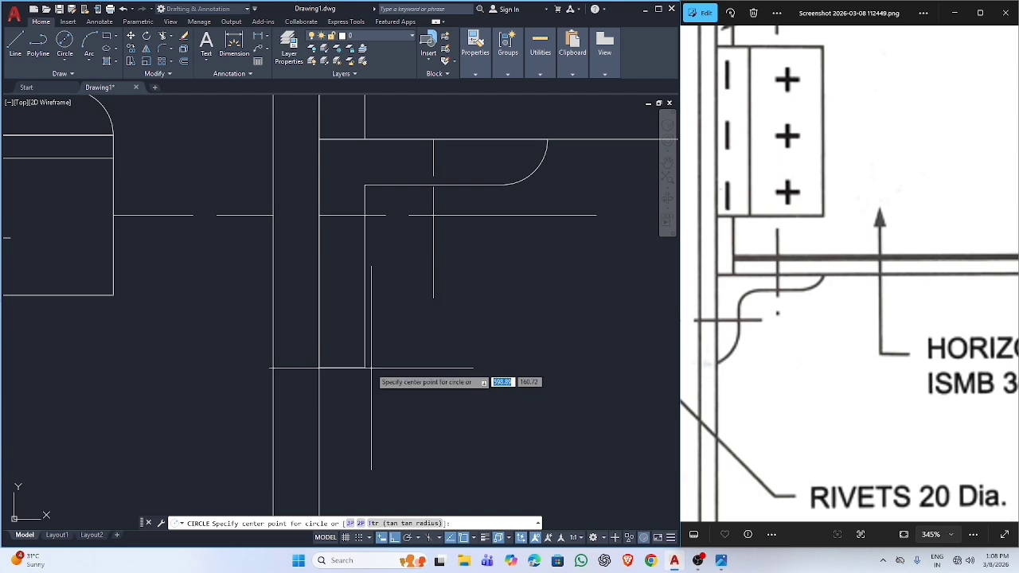
{"action": "left_click", "coordinate": [318, 324]}
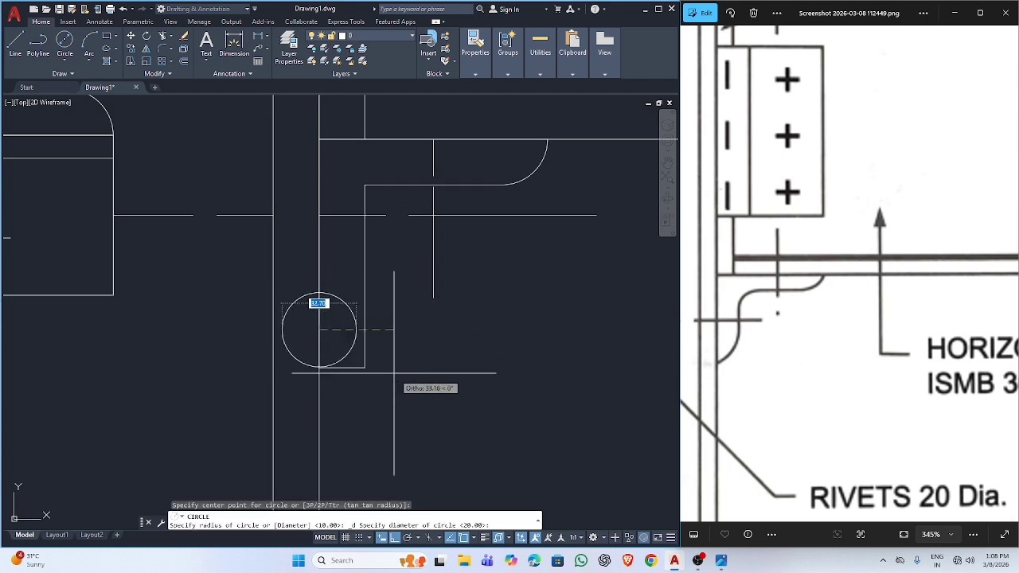
{"action": "key", "text": "Escape"}
Step: Try a two-point circle from the cleat's vertical edge to its bottom line and undo it
{"action": "left_click", "coordinate": [67, 58]}
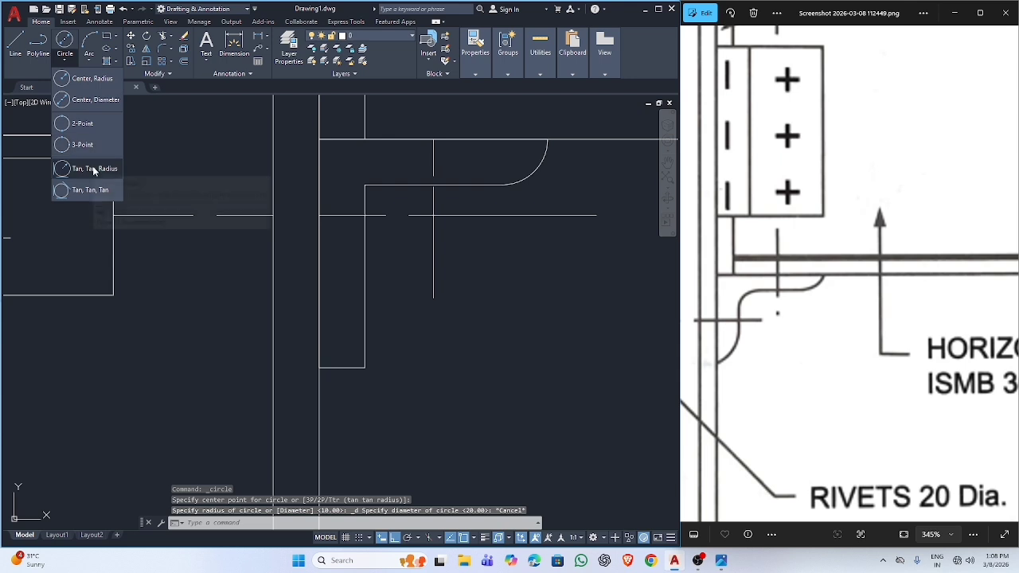
{"action": "left_click", "coordinate": [92, 125]}
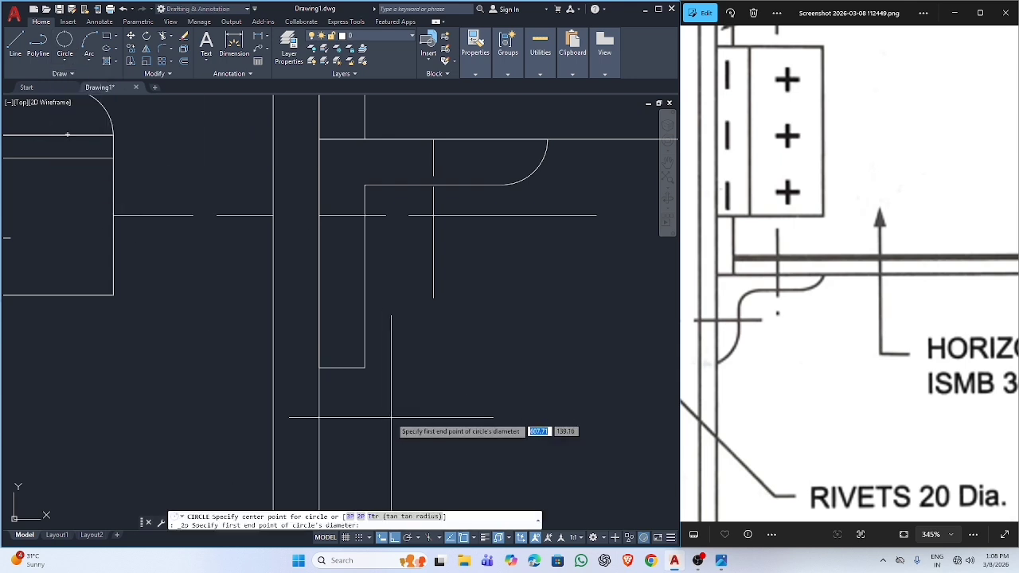
{"action": "left_click", "coordinate": [365, 339]}
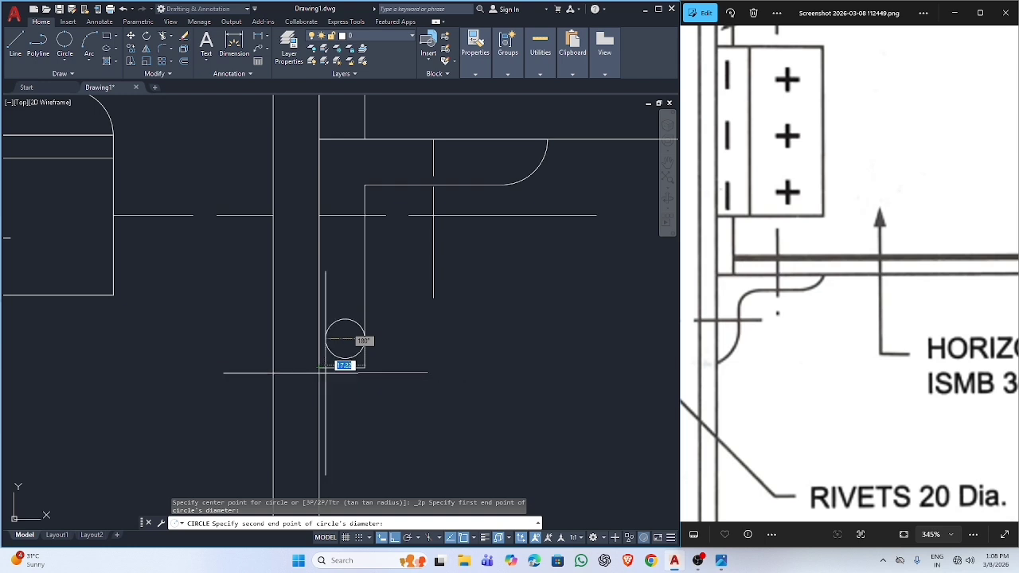
{"action": "left_click", "coordinate": [326, 367]}
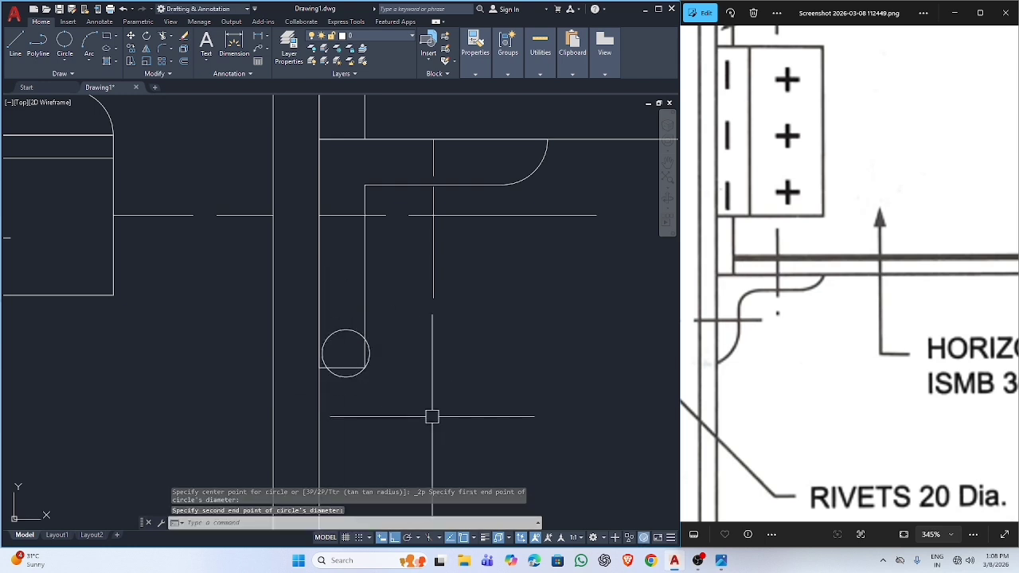
{"action": "key", "text": "Escape"}
{"action": "key", "text": "ctrl+z"}
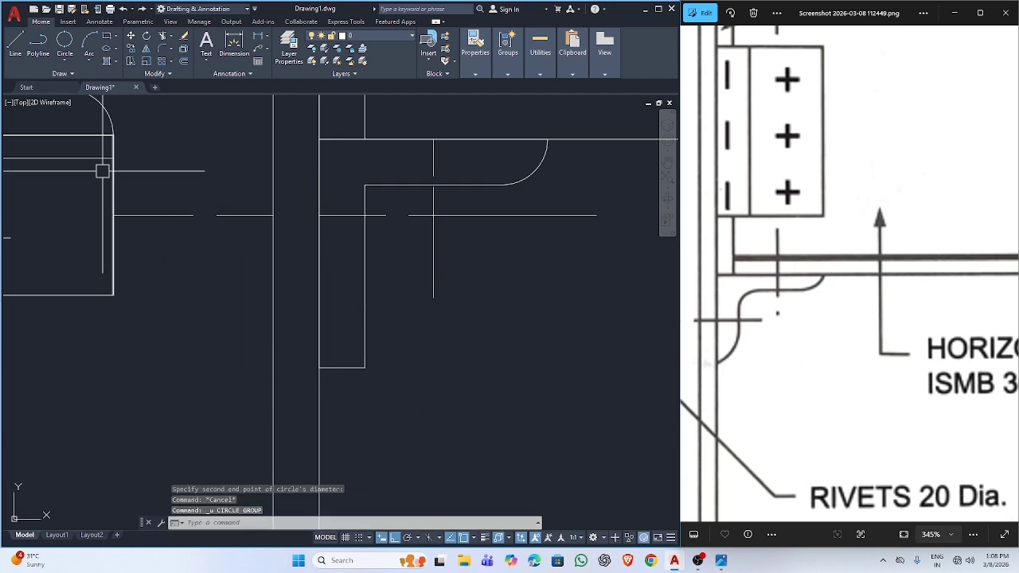
Step: Draw a circle of radius 30 tangent to the cleat's vertical edge and its bottom line
{"action": "left_click", "coordinate": [64, 39]}
{"action": "left_click", "coordinate": [66, 56]}
{"action": "left_click", "coordinate": [89, 168]}
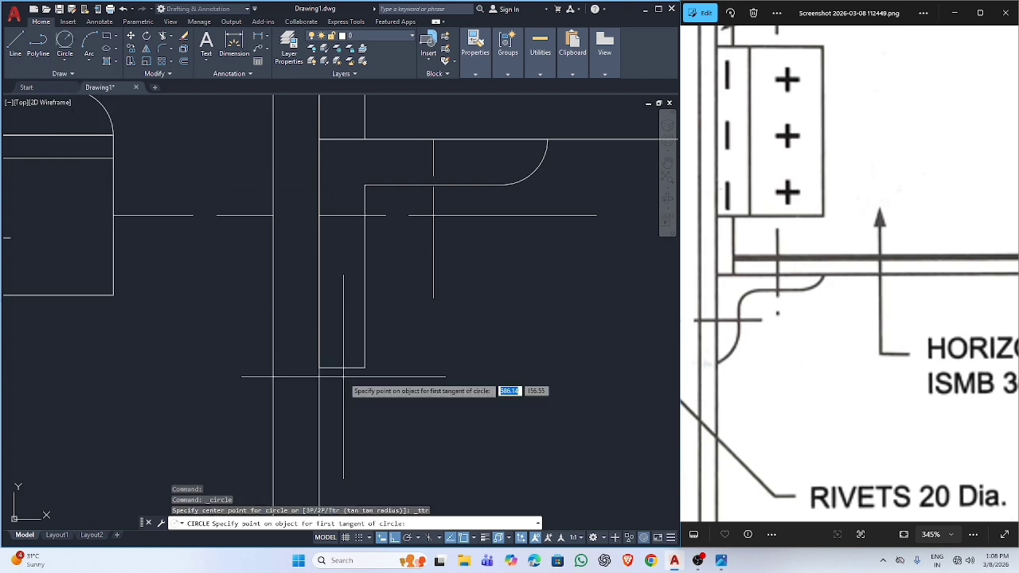
{"action": "left_click", "coordinate": [362, 350]}
{"action": "left_click", "coordinate": [335, 368]}
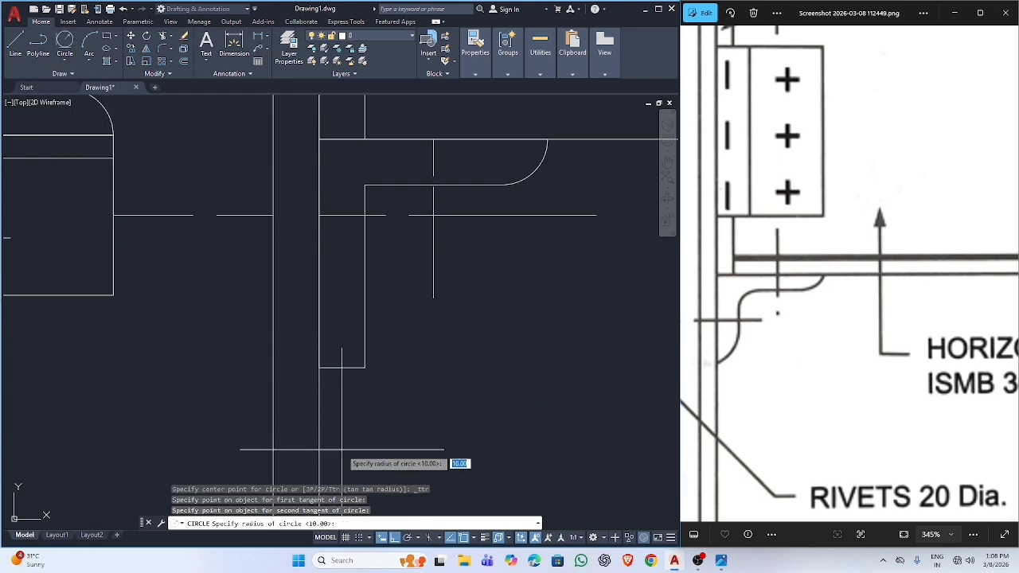
{"action": "key", "text": "Return"}
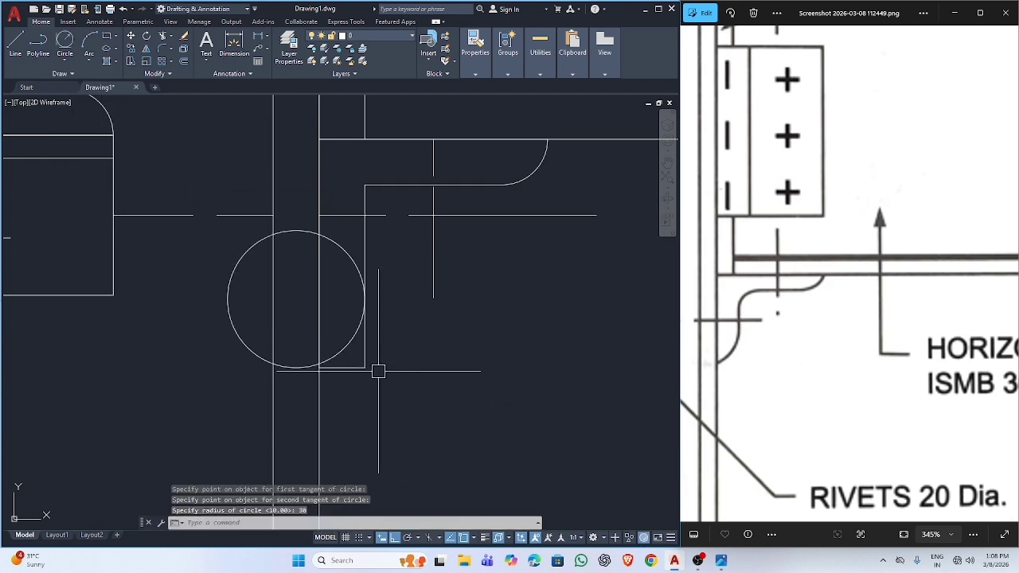
{"action": "key", "text": "Escape"}
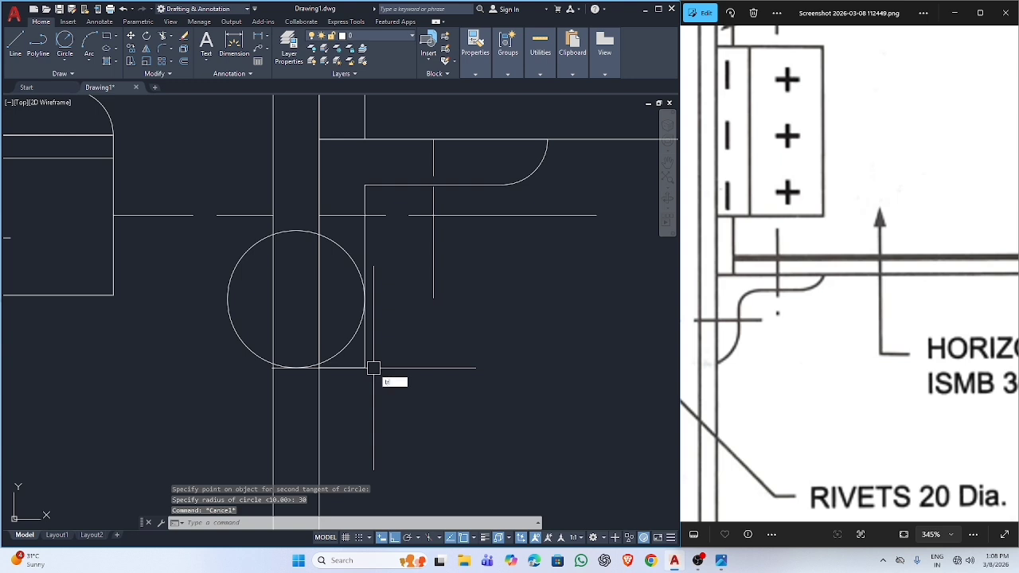
Step: Trim the tangent circle and the leftover corner lines so only the rounded lower end of the cleat remains
{"action": "type", "text": "tr"}
{"action": "key", "text": "Return"}
{"action": "left_click", "coordinate": [332, 244]}
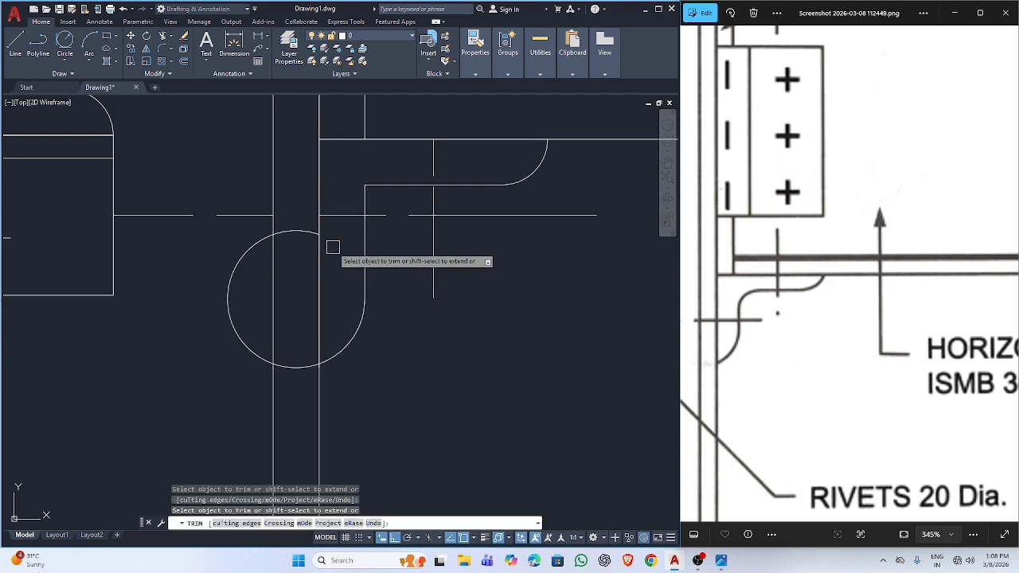
{"action": "left_click", "coordinate": [250, 253]}
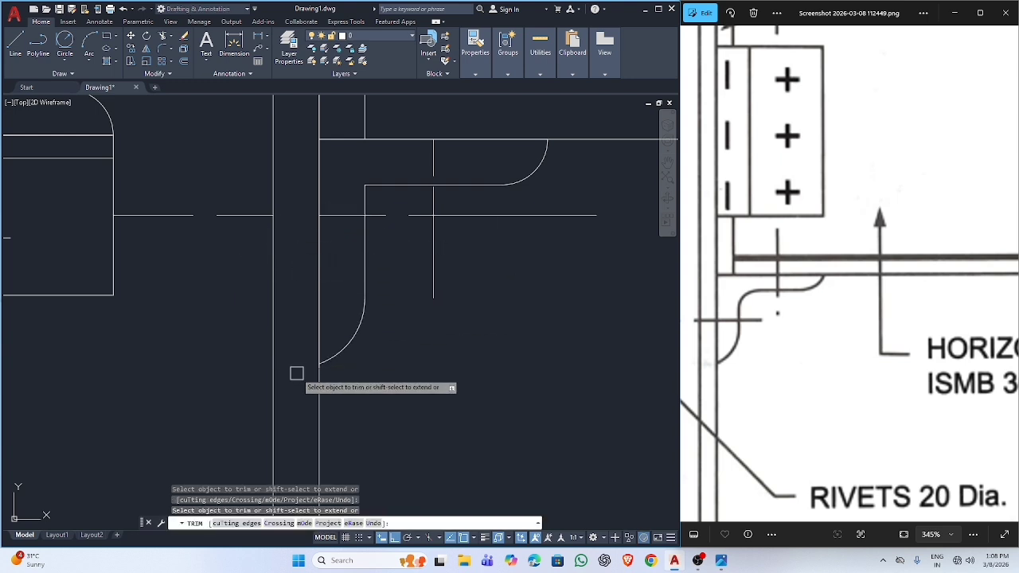
{"action": "scroll", "coordinate": [359, 382], "scroll_direction": "down", "scroll_amount": 4}
{"action": "key", "text": "Escape"}
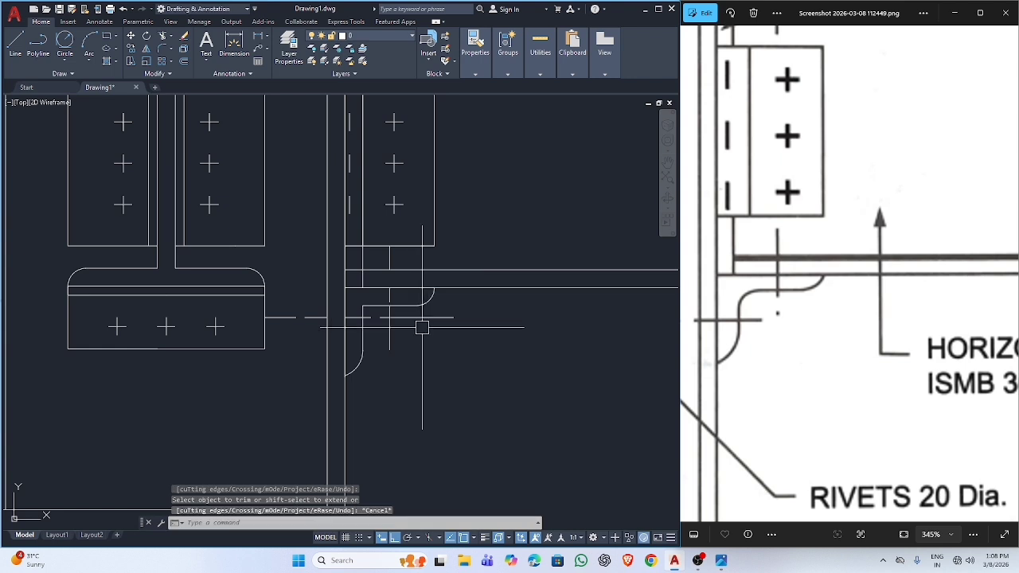
Step: Mirror the rounded lower flange cleat and its rivet marks about the beam's horizontal mid-height line, keeping the original
{"action": "scroll", "coordinate": [402, 356], "scroll_direction": "down", "scroll_amount": 2}
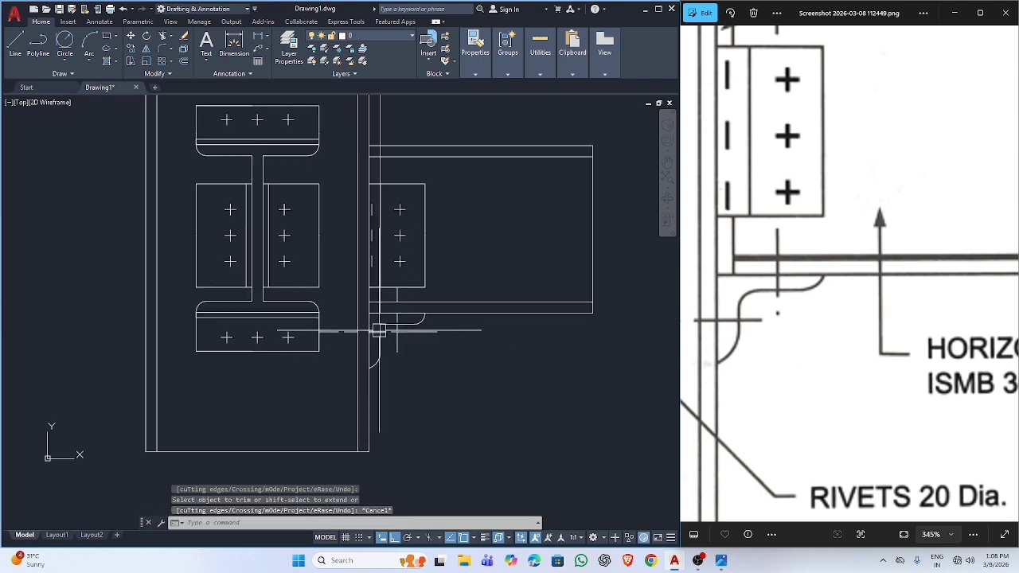
{"action": "left_click", "coordinate": [348, 302]}
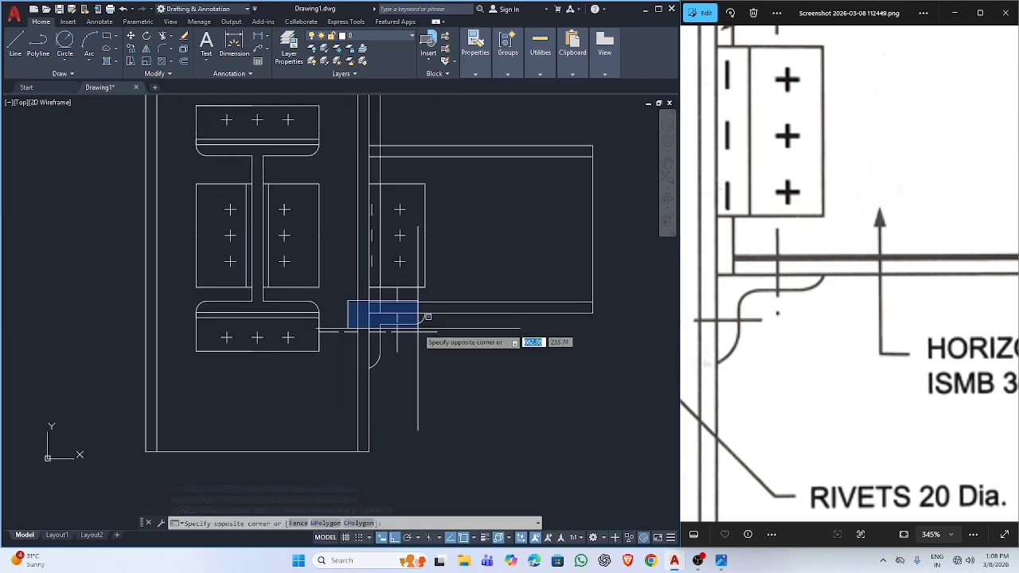
{"action": "left_click", "coordinate": [434, 374]}
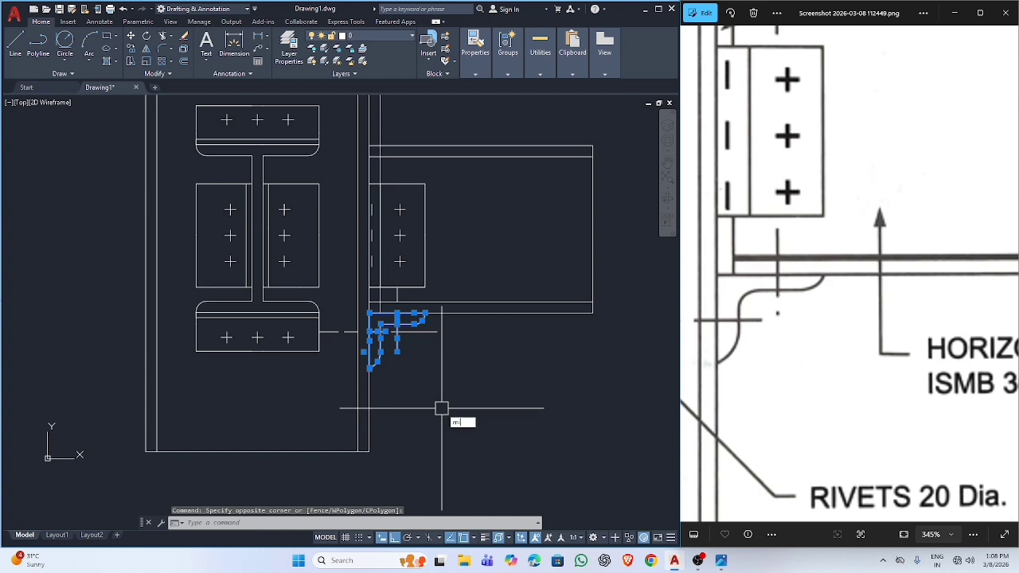
{"action": "type", "text": "mi"}
{"action": "key", "text": "Return"}
{"action": "left_click", "coordinate": [593, 230]}
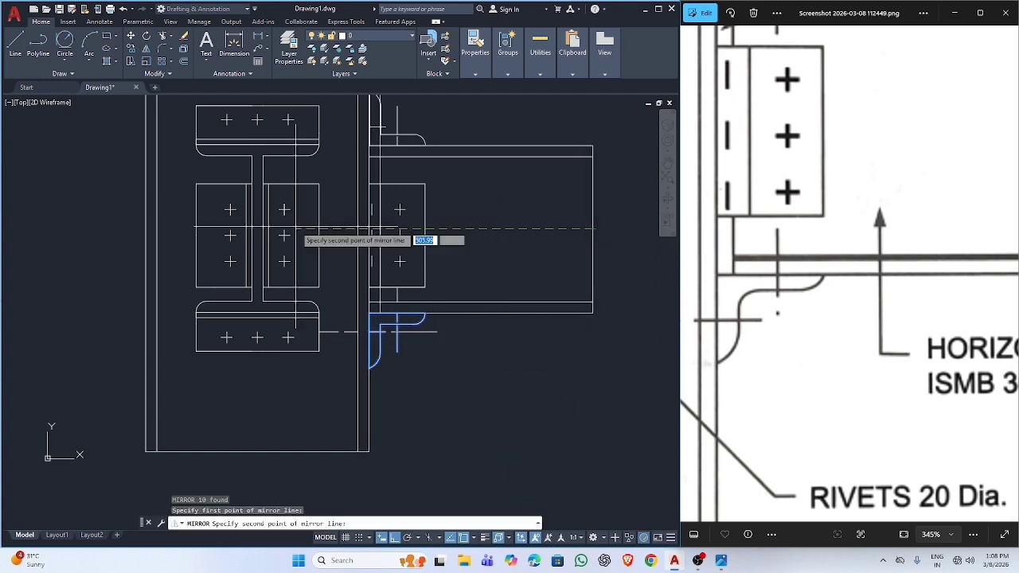
{"action": "left_click", "coordinate": [144, 232]}
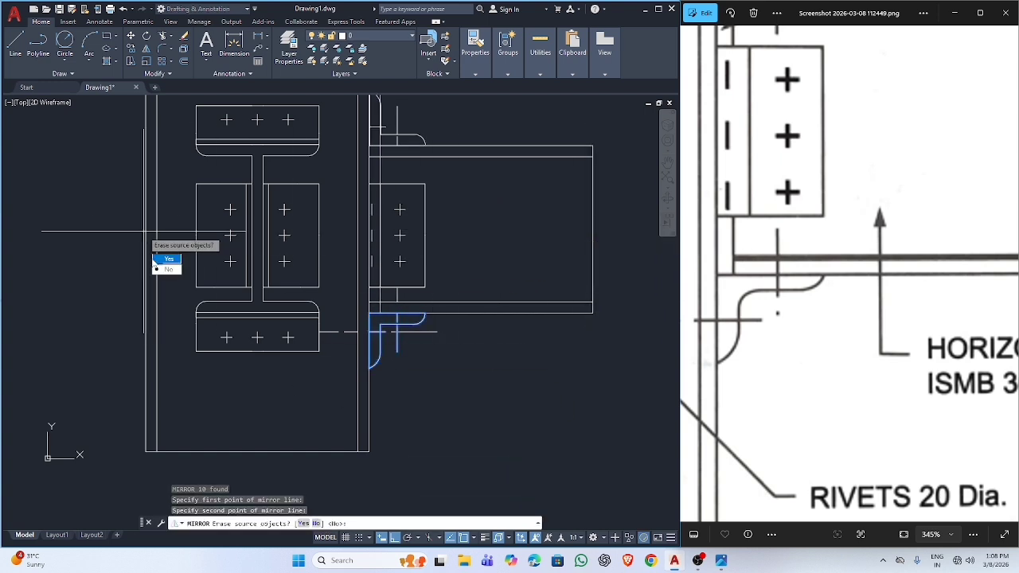
{"action": "left_click", "coordinate": [168, 271]}
{"action": "scroll", "coordinate": [353, 217], "scroll_direction": "down", "scroll_amount": 3}
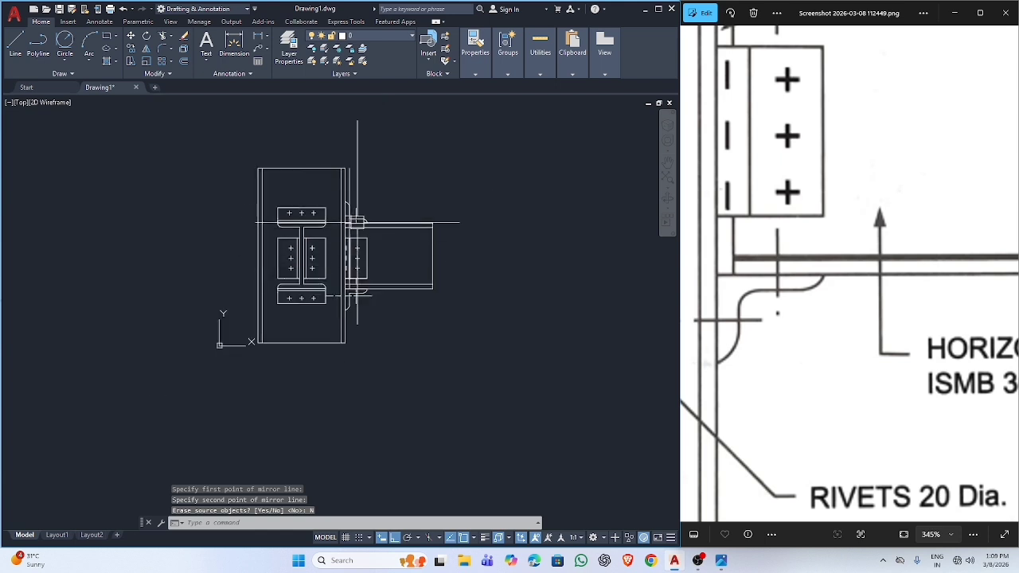
{"action": "scroll", "coordinate": [352, 212], "scroll_direction": "up", "scroll_amount": 5}
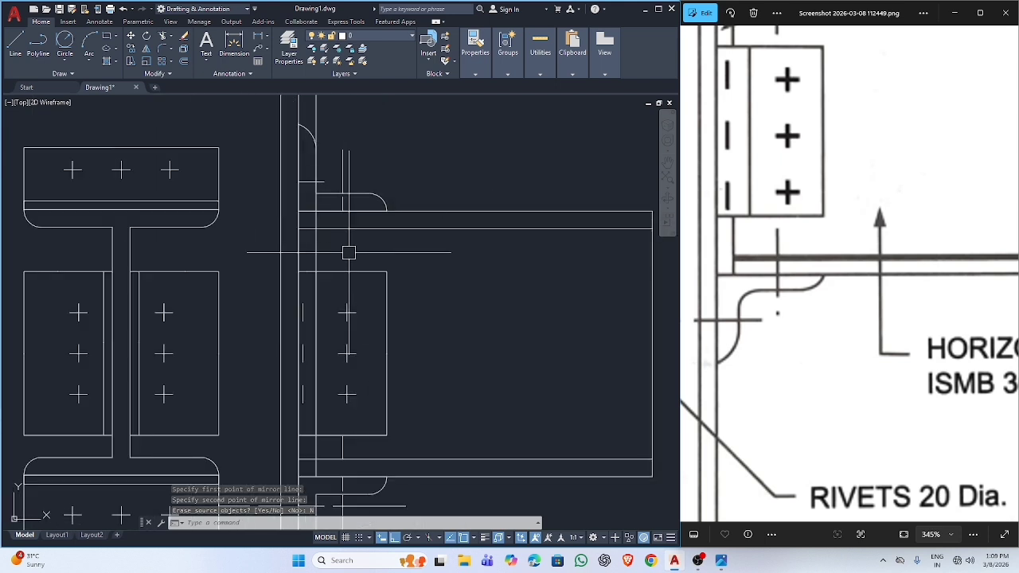
{"action": "scroll", "coordinate": [349, 253], "scroll_direction": "down", "scroll_amount": 4}
{"action": "key", "text": "Return"}
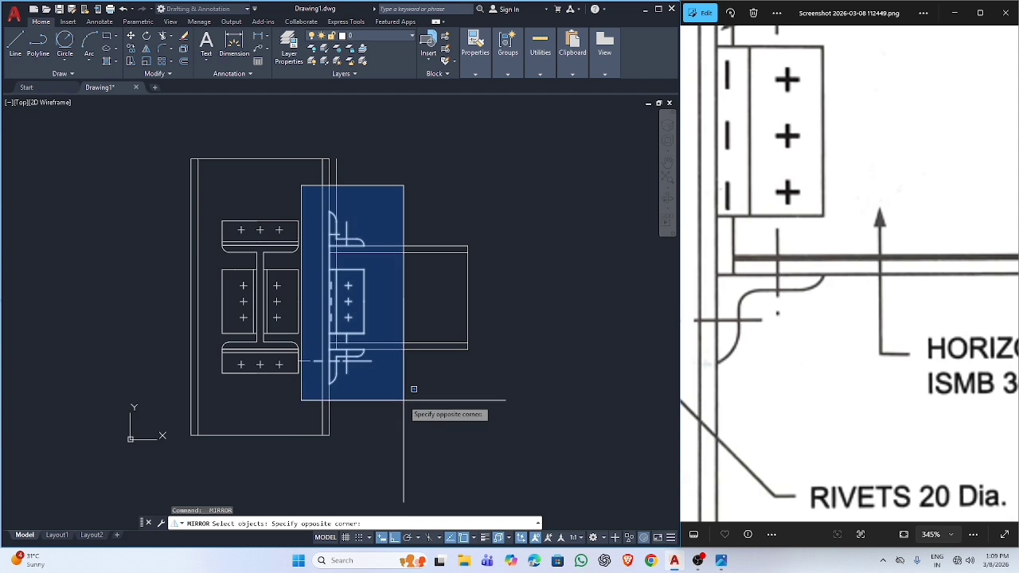
{"action": "left_click", "coordinate": [404, 430]}
{"action": "key", "text": "Escape"}
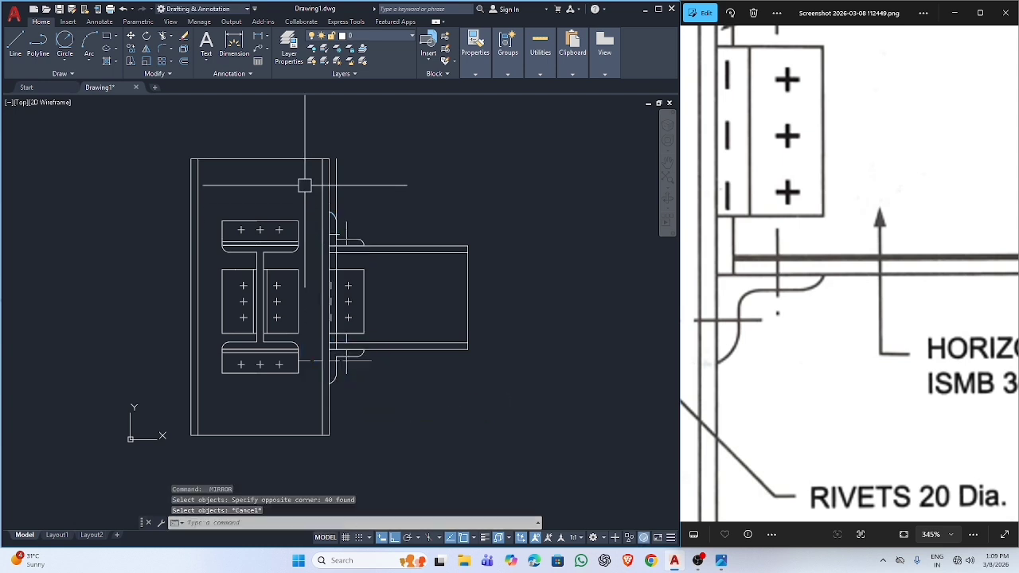
Step: Mirror the right-hand beam with its web and flange cleats about the stanchion's vertical centreline, keeping the originals
{"action": "left_click", "coordinate": [304, 185]}
{"action": "left_click", "coordinate": [557, 442]}
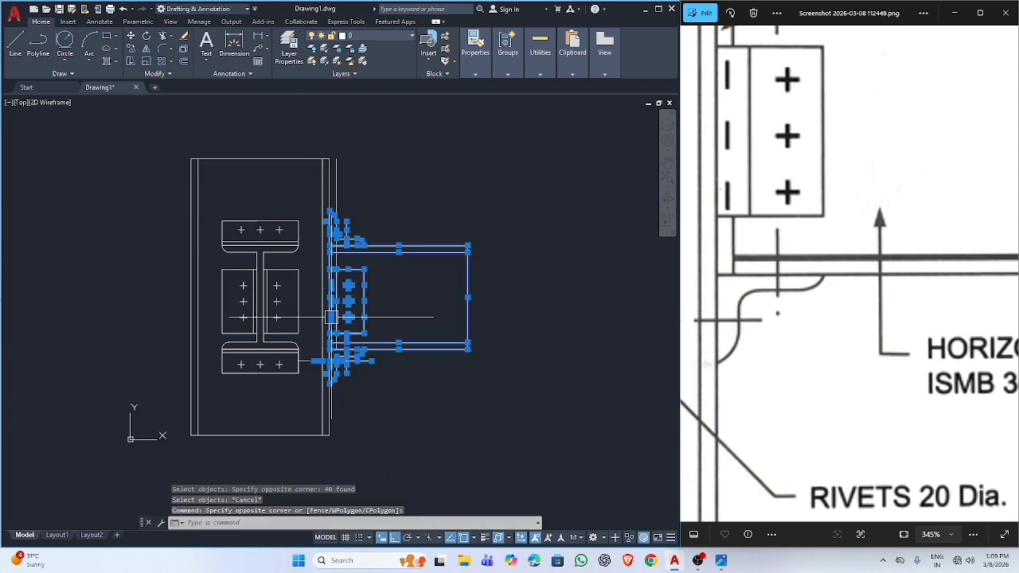
{"action": "type", "text": "i"}
{"action": "key", "text": "Return"}
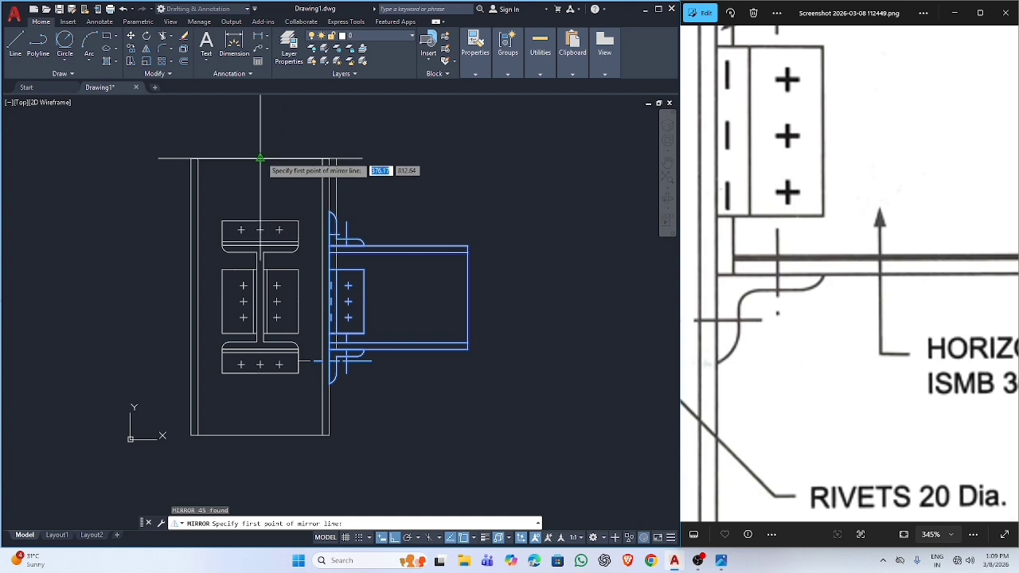
{"action": "left_click", "coordinate": [259, 159]}
{"action": "left_click", "coordinate": [260, 438]}
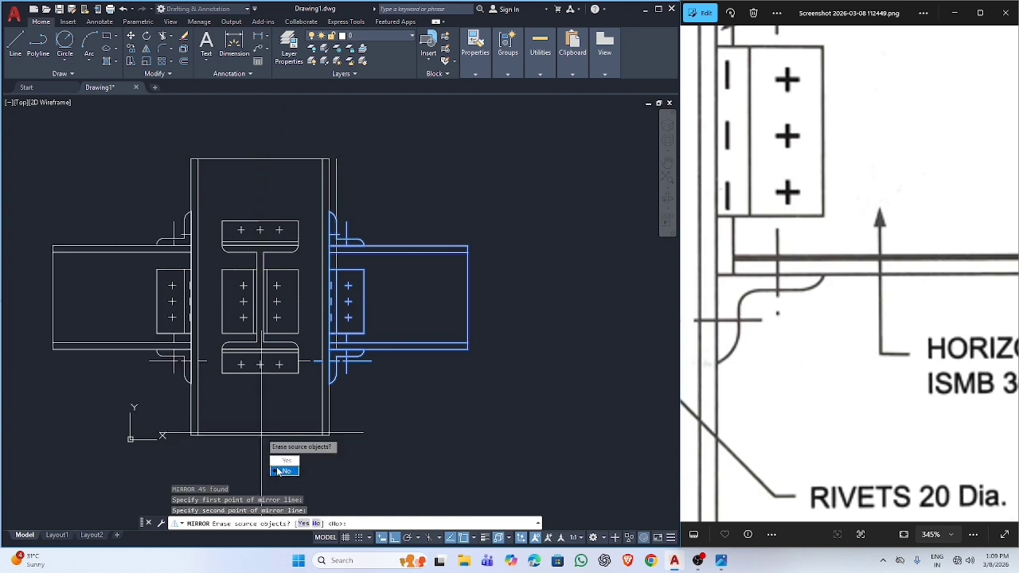
{"action": "left_click", "coordinate": [282, 471]}
{"action": "key", "text": "Escape"}
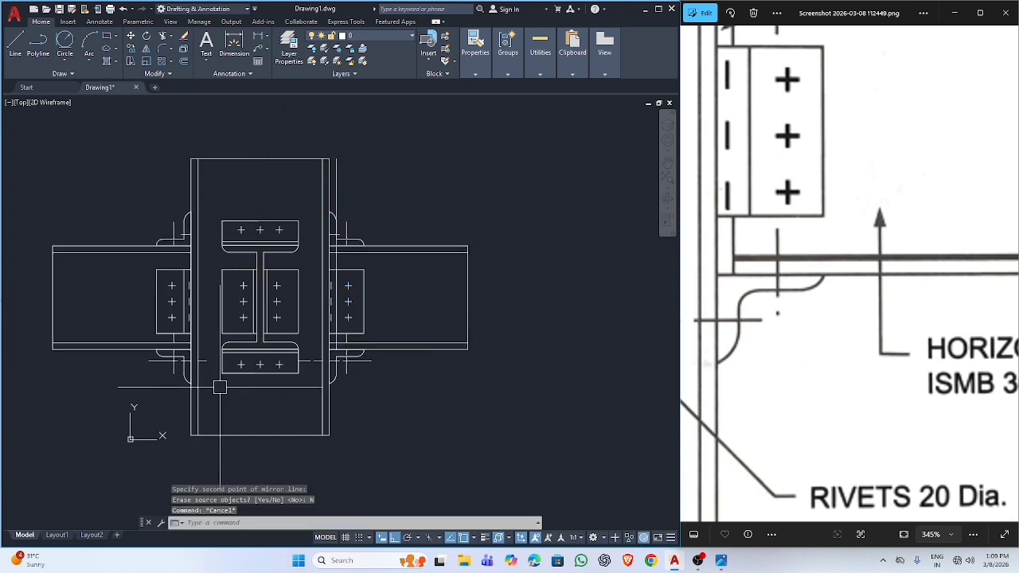
Step: Erase the stray centreline dash beside the lower front cleat and the short vertical line beneath the right web cleat
{"action": "scroll", "coordinate": [289, 369], "scroll_direction": "up", "scroll_amount": 4}
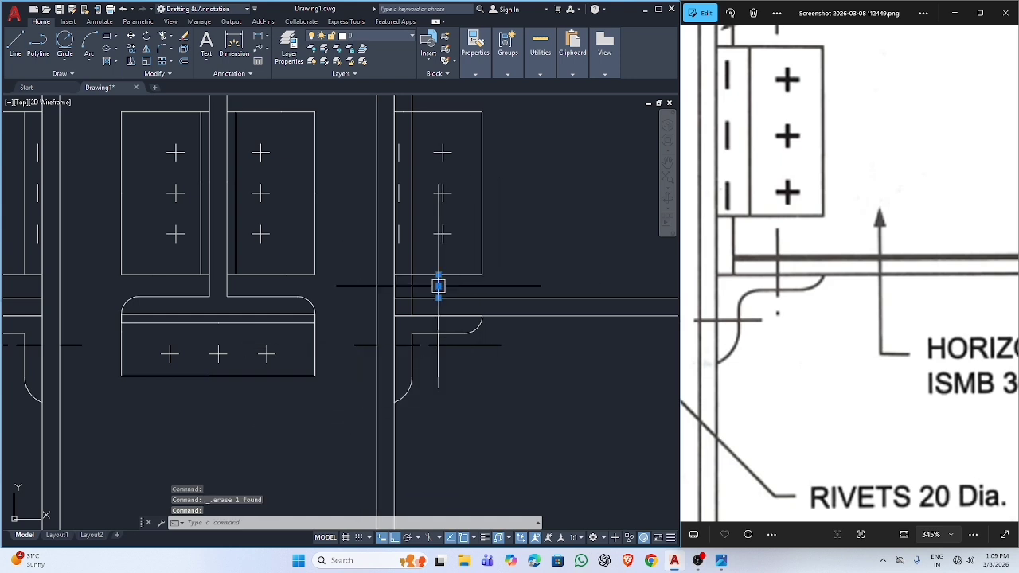
{"action": "scroll", "coordinate": [438, 286], "scroll_direction": "down", "scroll_amount": 5}
{"action": "scroll", "coordinate": [446, 332], "scroll_direction": "up", "scroll_amount": 3}
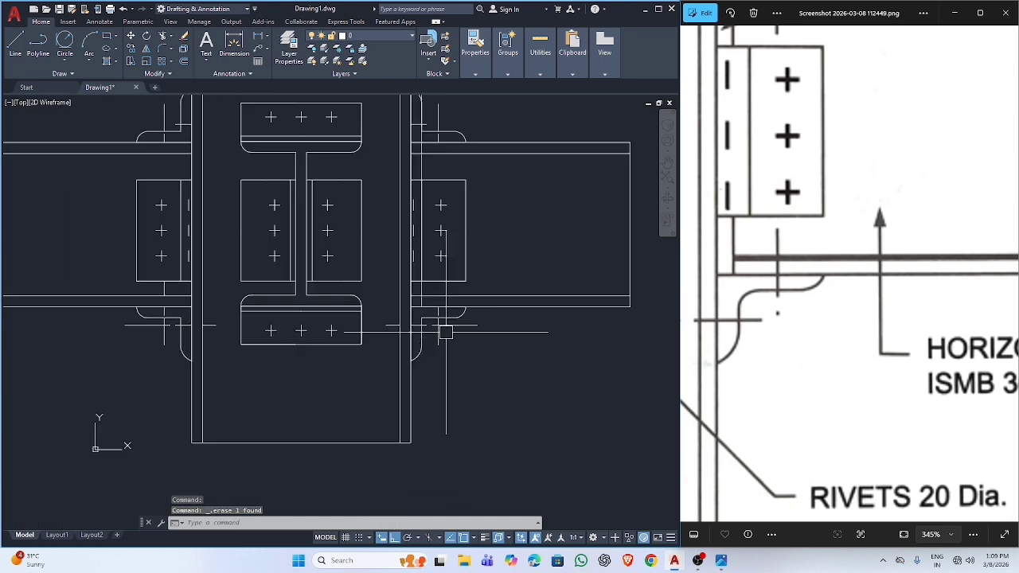
{"action": "key", "text": "Escape"}
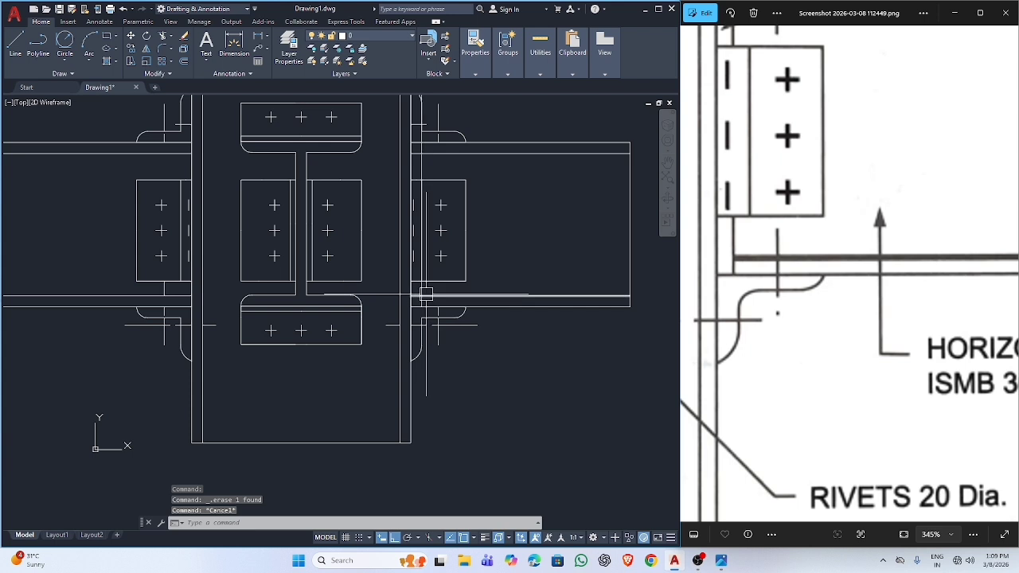
Step: Trim the long vertical line beside the stanchion's right face where it runs above the upper cleat and across the beam outside the web cleat
{"action": "type", "text": "tr"}
{"action": "key", "text": "Return"}
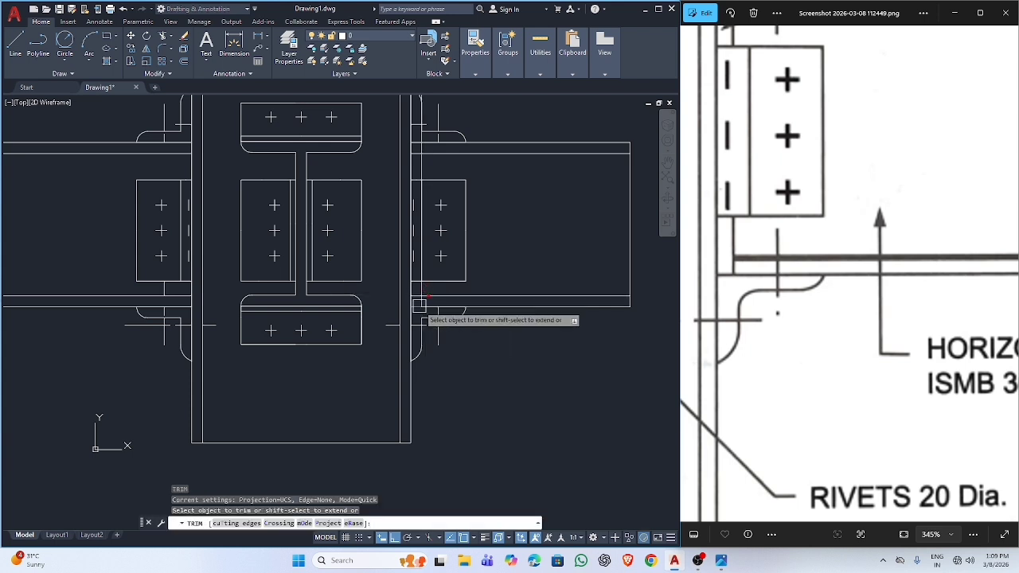
{"action": "scroll", "coordinate": [424, 298], "scroll_direction": "up", "scroll_amount": 4}
{"action": "left_click", "coordinate": [438, 235]}
{"action": "scroll", "coordinate": [441, 191], "scroll_direction": "down", "scroll_amount": 4}
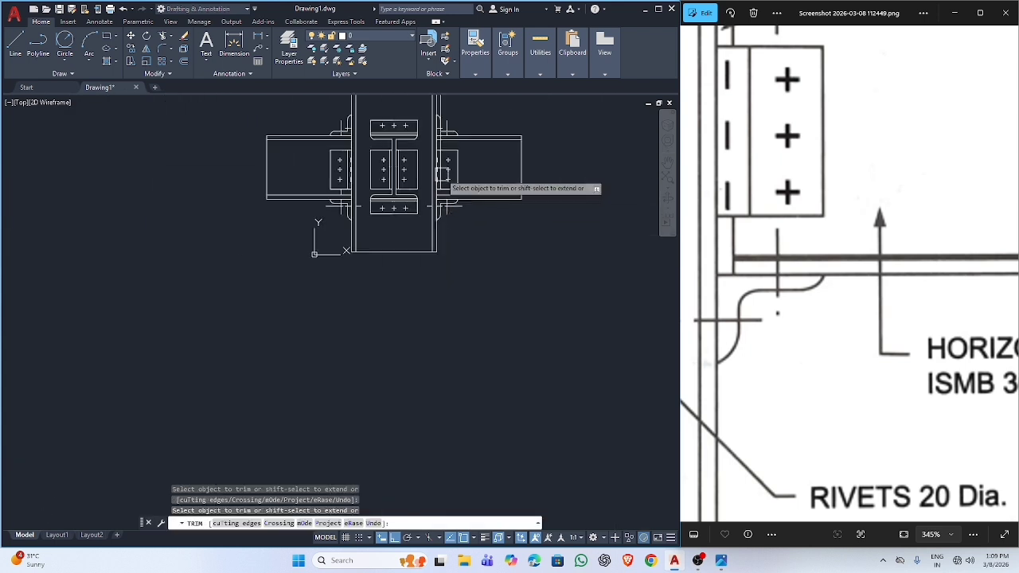
{"action": "scroll", "coordinate": [441, 163], "scroll_direction": "up", "scroll_amount": 6}
{"action": "scroll", "coordinate": [398, 157], "scroll_direction": "down", "scroll_amount": 3}
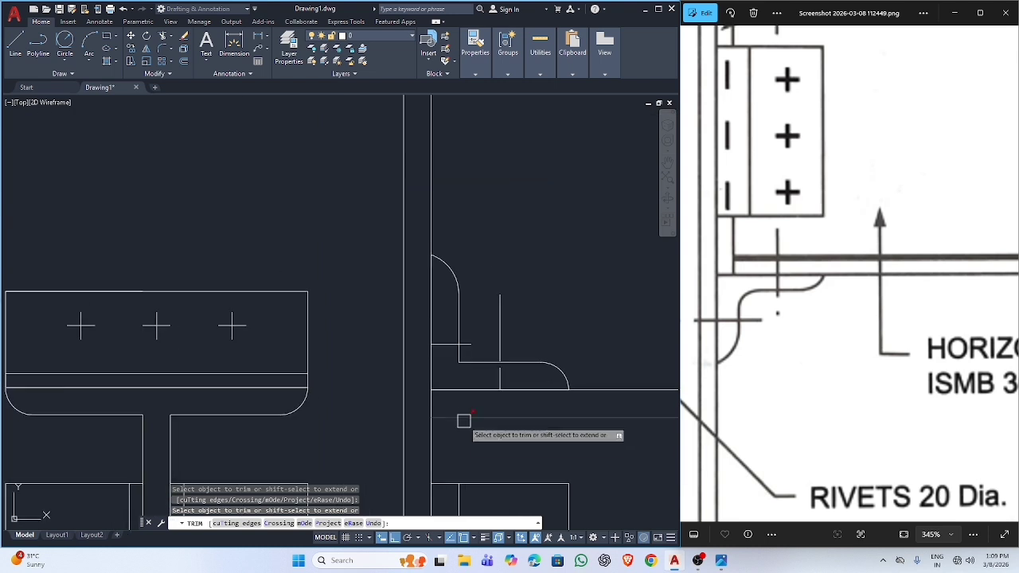
{"action": "scroll", "coordinate": [465, 419], "scroll_direction": "down", "scroll_amount": 3}
{"action": "scroll", "coordinate": [465, 420], "scroll_direction": "down", "scroll_amount": 3}
{"action": "middle_click_drag", "start_coordinate": [466, 438], "coordinate": [446, 342]}
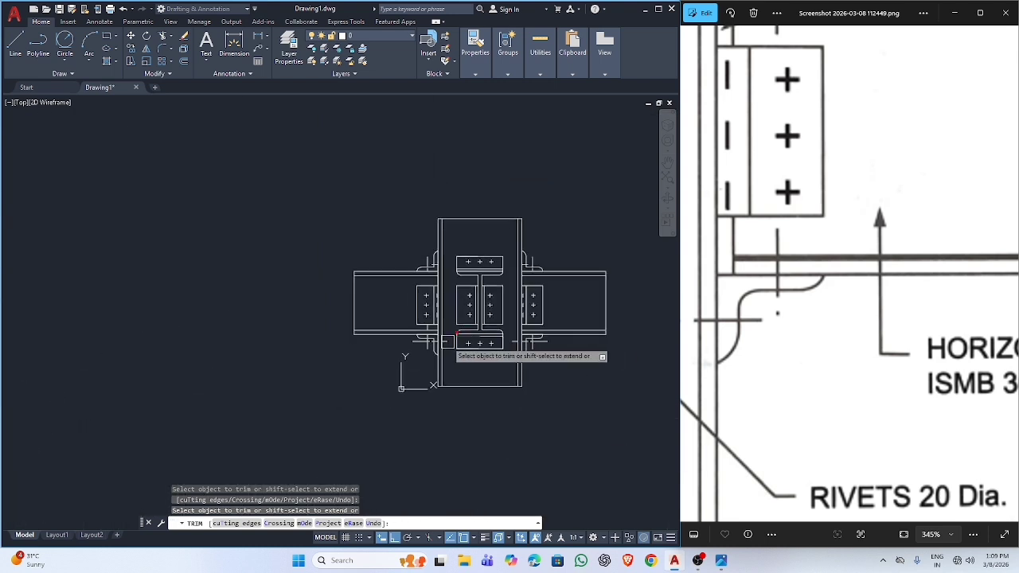
{"action": "scroll", "coordinate": [446, 341], "scroll_direction": "up", "scroll_amount": 6}
{"action": "scroll", "coordinate": [446, 341], "scroll_direction": "down", "scroll_amount": 5}
{"action": "key", "text": "Escape"}
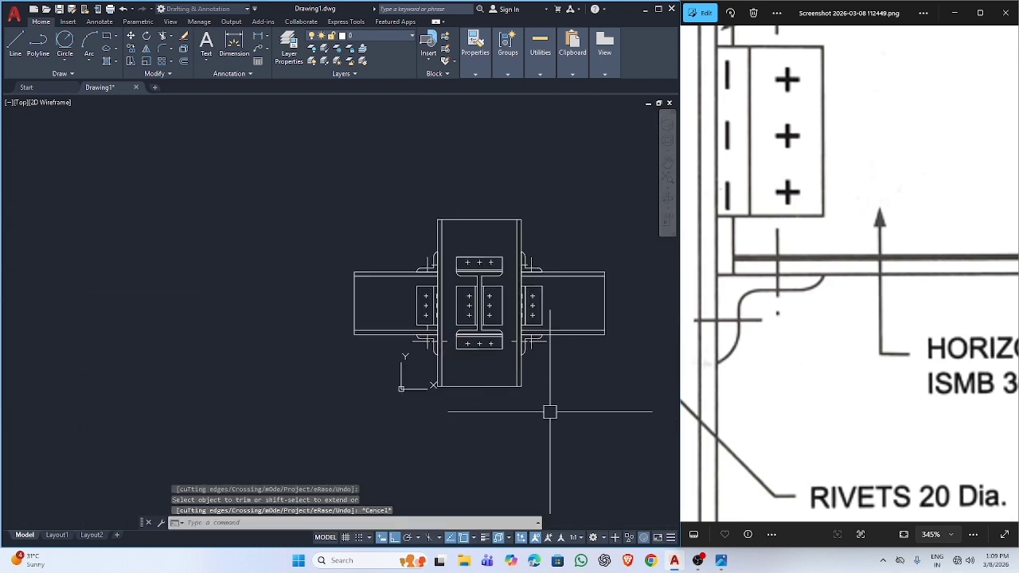
Step: Check the break marks in the reference image and draw a short vertical line across the midpoint of the stanchion's top edge
{"action": "scroll", "coordinate": [544, 407], "scroll_direction": "down", "scroll_amount": 3}
{"action": "scroll", "coordinate": [543, 406], "scroll_direction": "up", "scroll_amount": 4}
{"action": "middle_click_drag", "start_coordinate": [543, 407], "coordinate": [507, 489]}
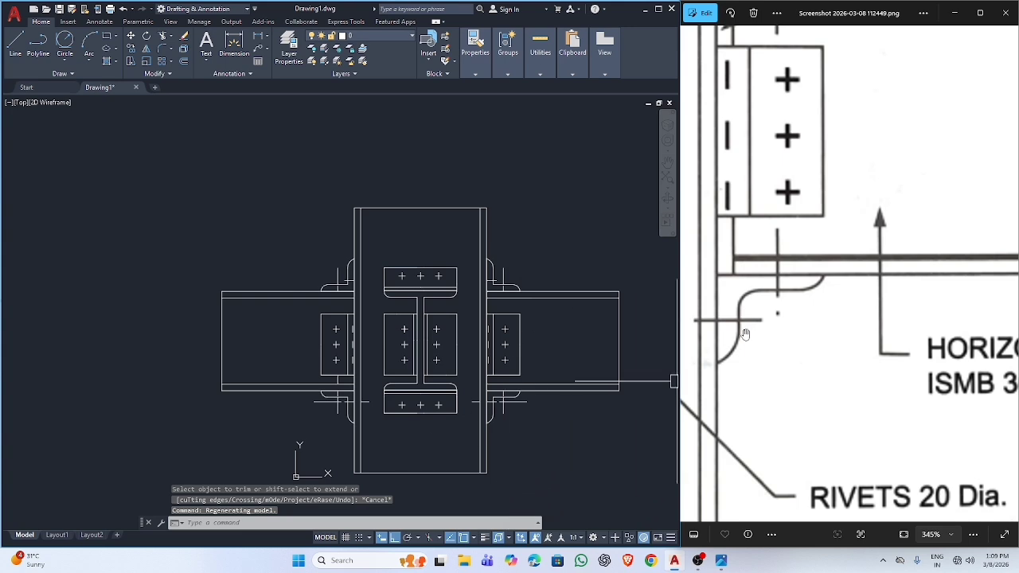
{"action": "scroll", "coordinate": [745, 335], "scroll_direction": "down", "scroll_amount": 5}
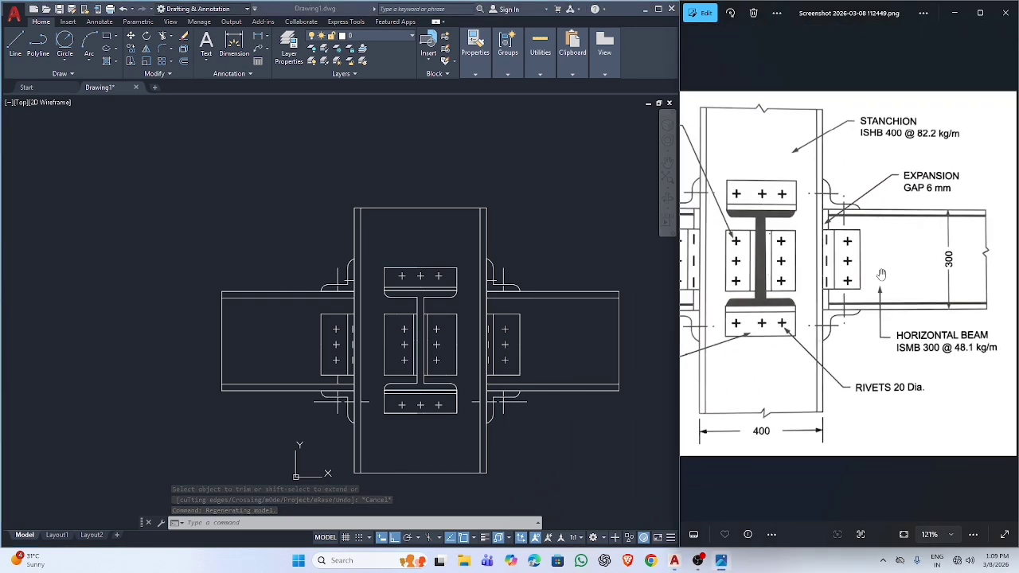
{"action": "scroll", "coordinate": [775, 256], "scroll_direction": "down", "scroll_amount": 3}
{"action": "scroll", "coordinate": [768, 259], "scroll_direction": "up", "scroll_amount": 3}
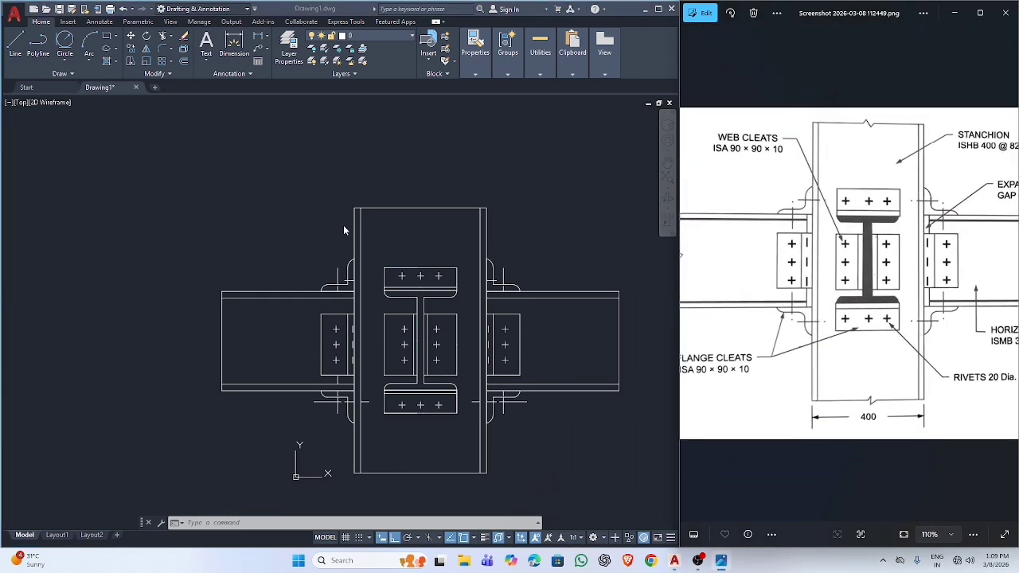
{"action": "scroll", "coordinate": [390, 214], "scroll_direction": "up", "scroll_amount": 5}
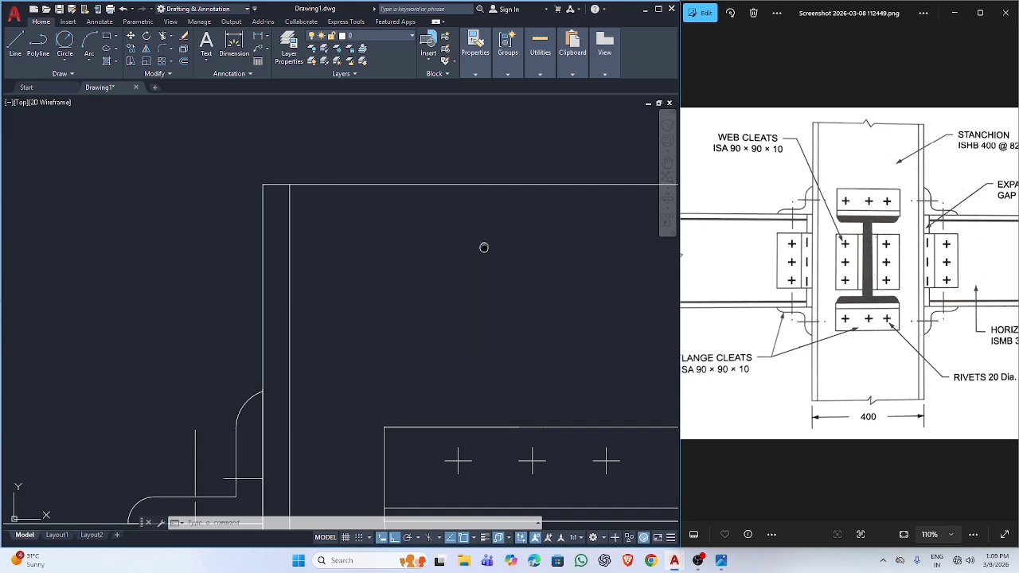
{"action": "middle_click_drag", "start_coordinate": [483, 247], "coordinate": [330, 265]}
{"action": "key", "text": "Return"}
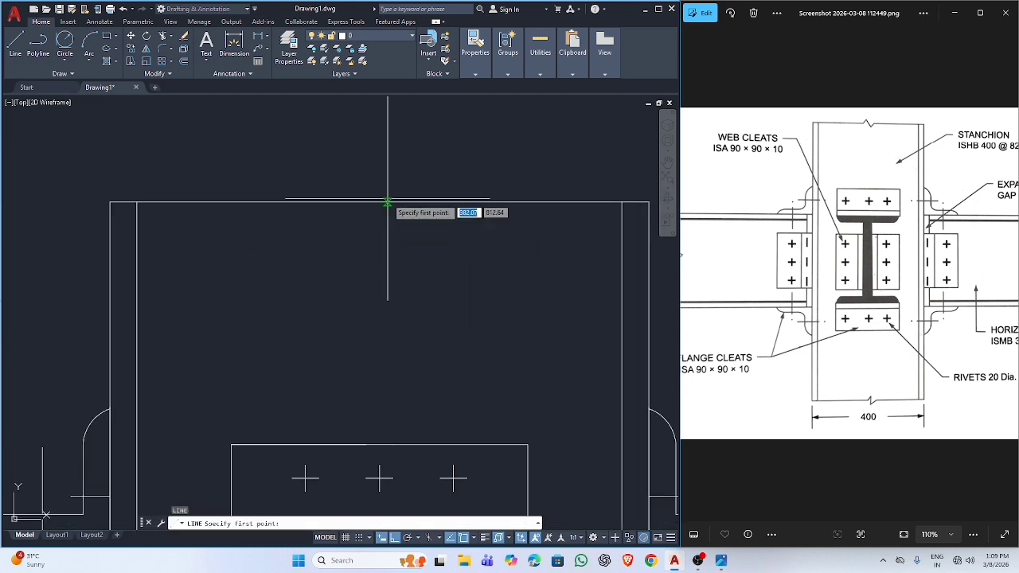
{"action": "left_click", "coordinate": [380, 140]}
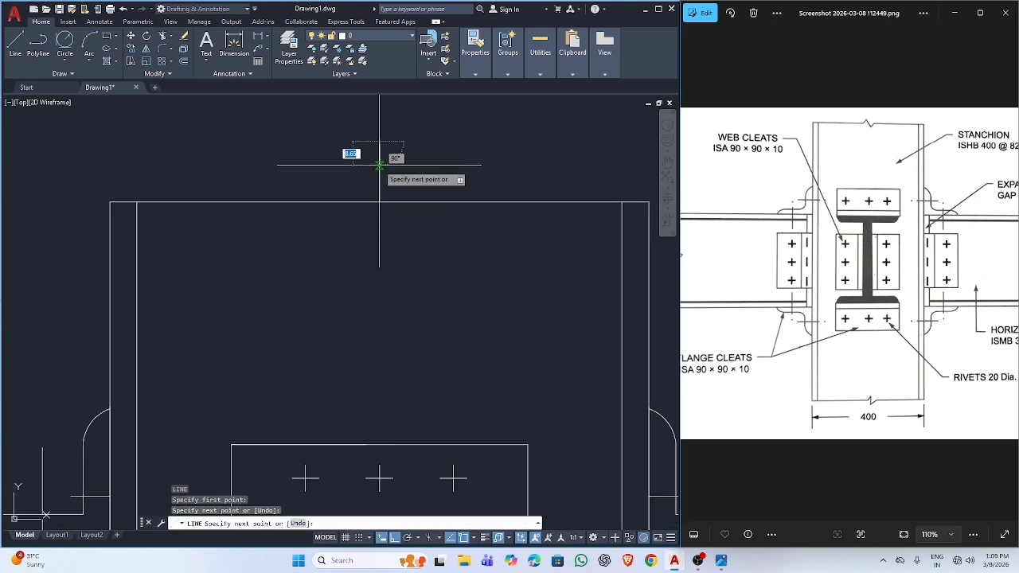
{"action": "left_click", "coordinate": [379, 271]}
{"action": "key", "text": "Escape"}
Step: Draw two diagonals joining the vertical line's upper and lower ends to the stanchion's top edge on opposite sides
{"action": "type", "text": "l"}
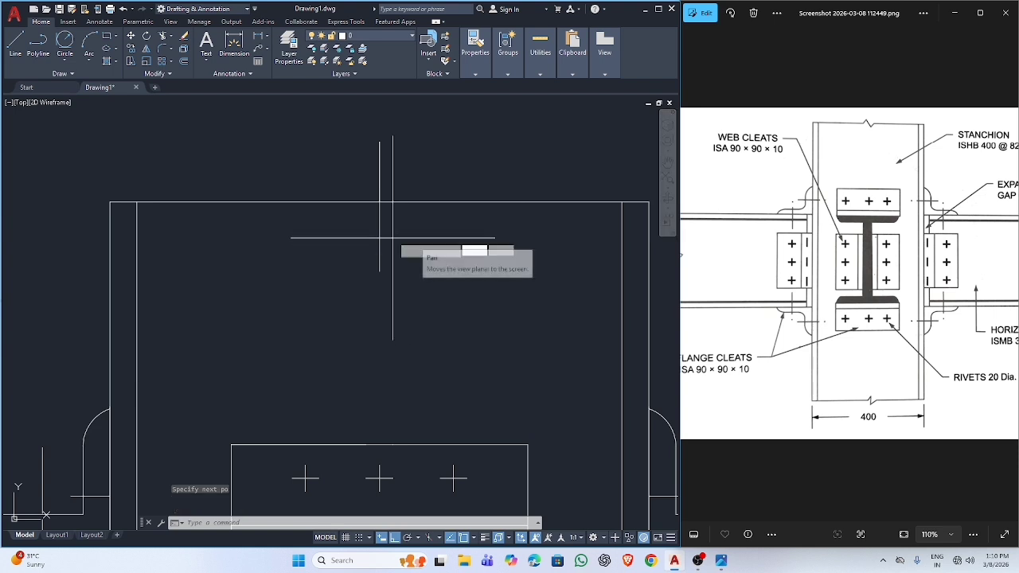
{"action": "key", "text": "Return"}
{"action": "left_click", "coordinate": [380, 141]}
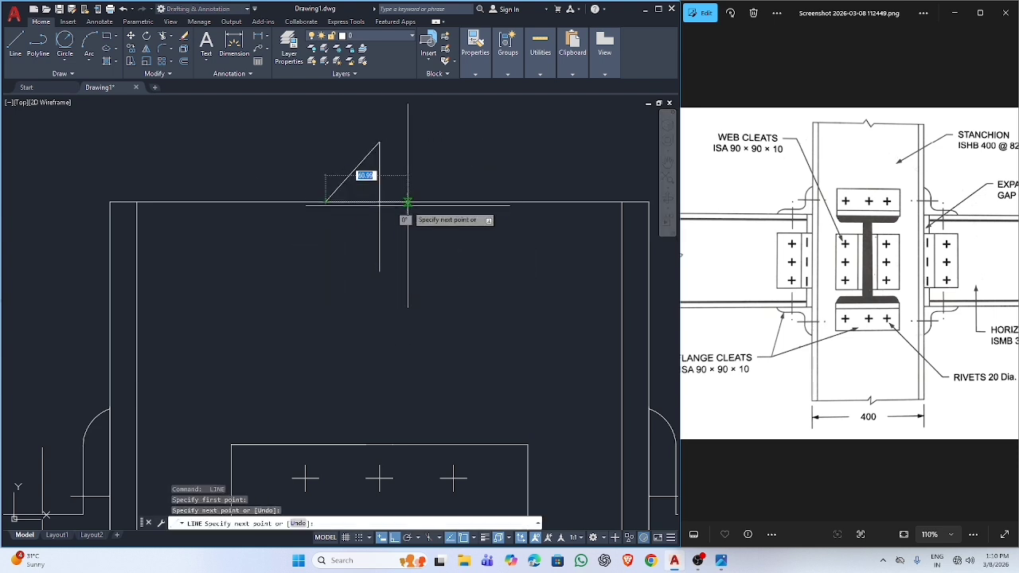
{"action": "left_click", "coordinate": [325, 202]}
{"action": "key", "text": "Escape"}
{"action": "key", "text": "Return"}
{"action": "left_click", "coordinate": [380, 272]}
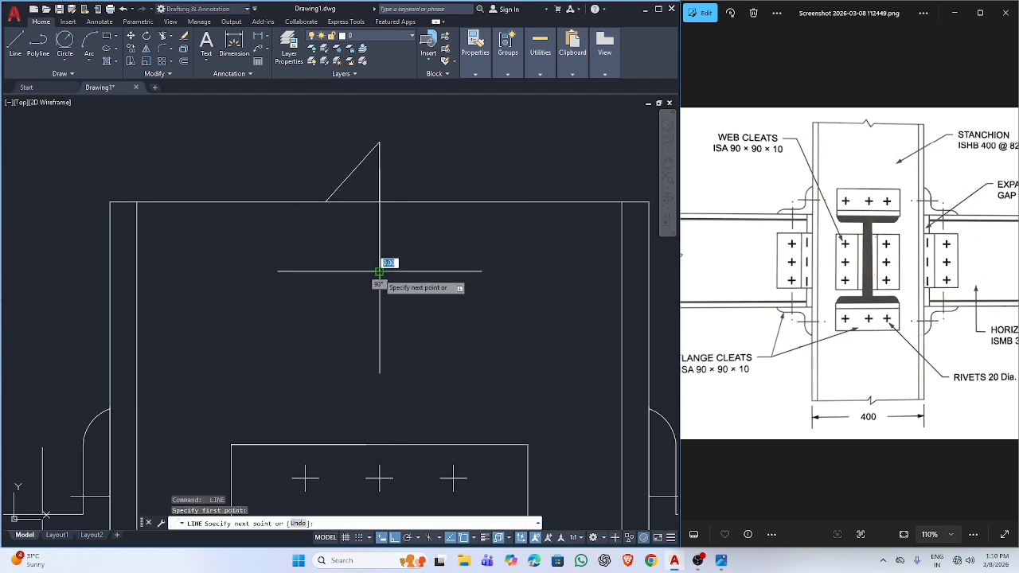
{"action": "left_click", "coordinate": [438, 202]}
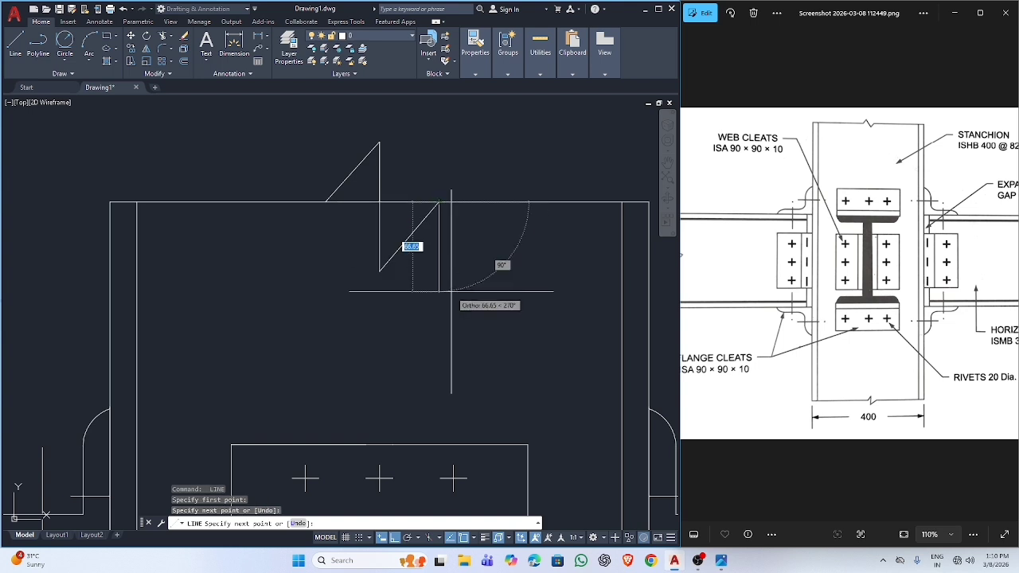
{"action": "key", "text": "Escape"}
Step: Trim the stanchion's top edge between the two diagonals so it forms a zigzag break symbol
{"action": "type", "text": "tr"}
{"action": "key", "text": "Return"}
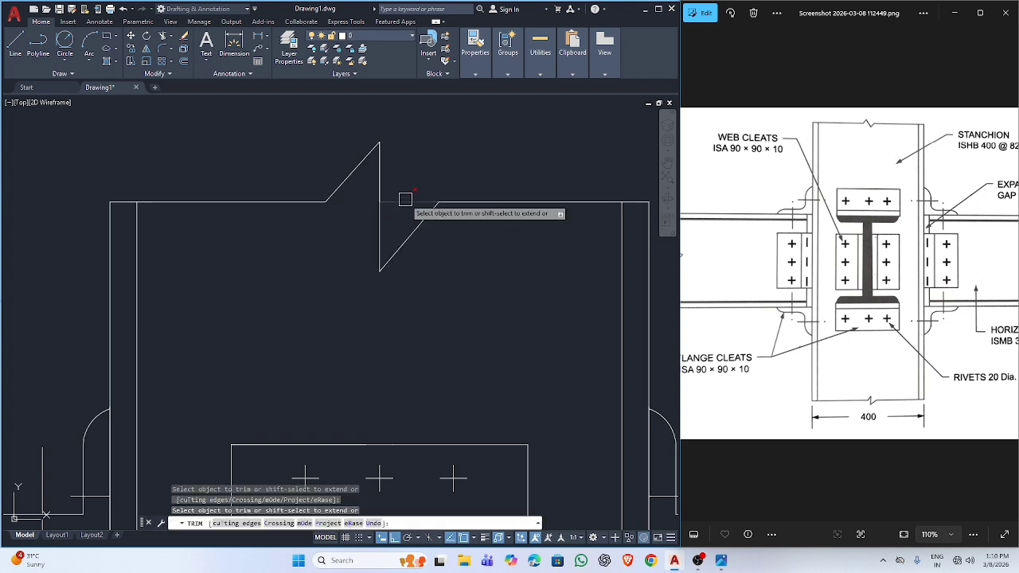
{"action": "scroll", "coordinate": [412, 285], "scroll_direction": "down", "scroll_amount": 3}
{"action": "scroll", "coordinate": [526, 380], "scroll_direction": "up", "scroll_amount": 4}
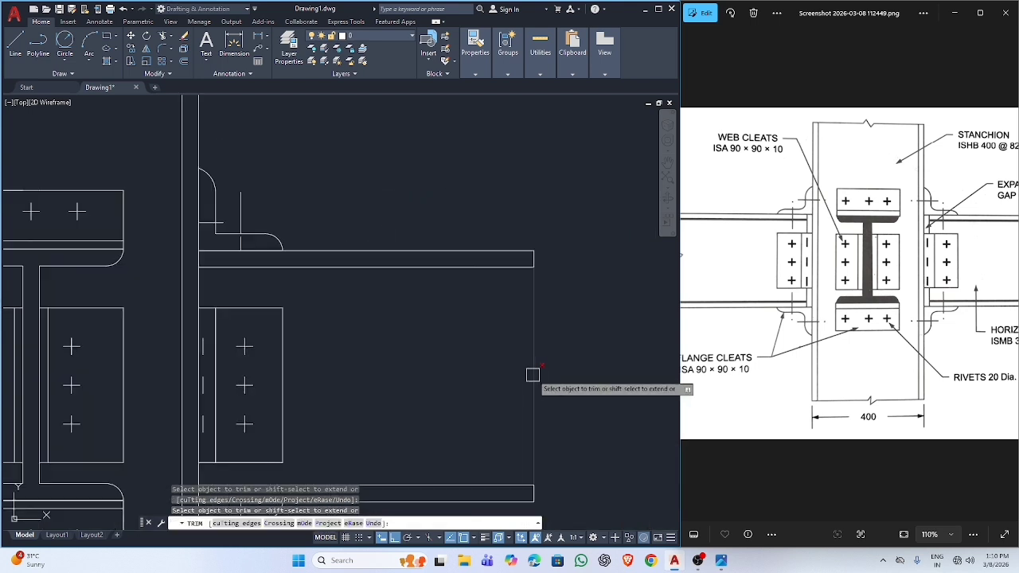
{"action": "key", "text": "Return"}
Step: Draw a horizontal line about 100 mm long across the midpoint of the beam's right end edge
{"action": "type", "text": "l"}
{"action": "key", "text": "Return"}
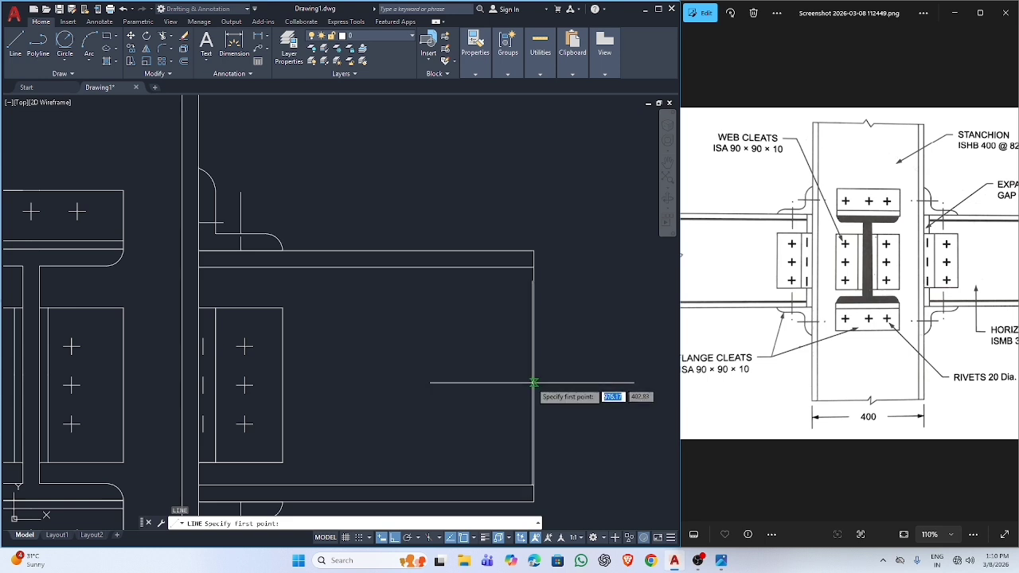
{"action": "left_click", "coordinate": [533, 375]}
{"action": "left_click", "coordinate": [534, 353]}
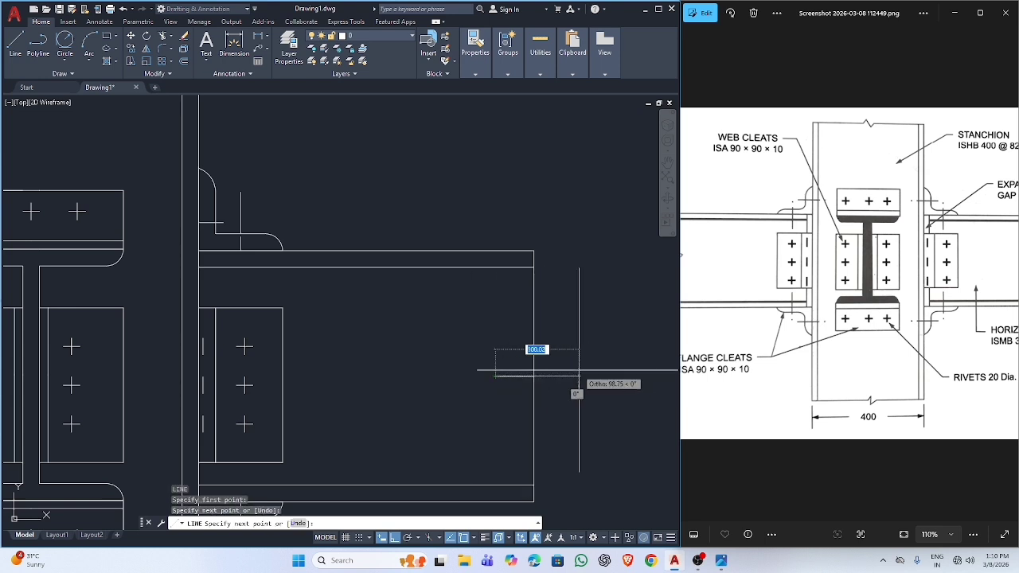
{"action": "left_click", "coordinate": [564, 390]}
{"action": "key", "text": "Return"}
Step: Draw two diagonals joining the horizontal line's outer and inner ends to the beam's right end edge above and below it
{"action": "key", "text": "Return"}
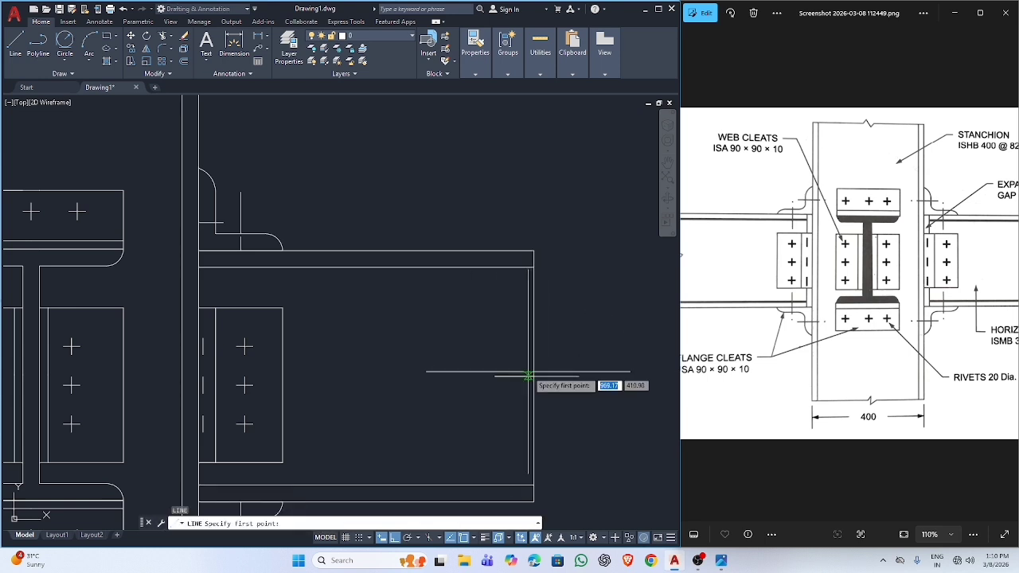
{"action": "left_click", "coordinate": [579, 376]}
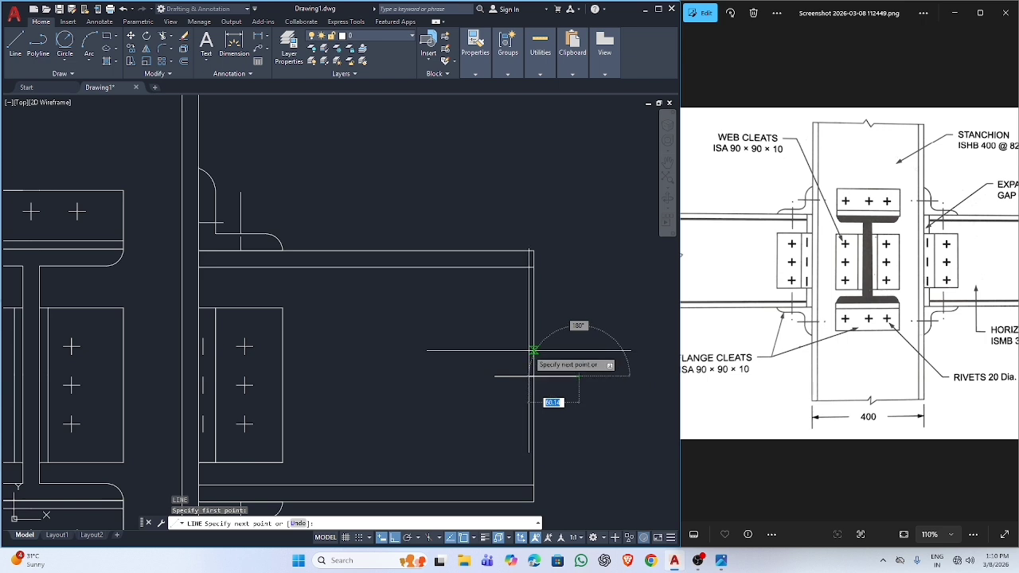
{"action": "left_click", "coordinate": [533, 347]}
{"action": "key", "text": "Return"}
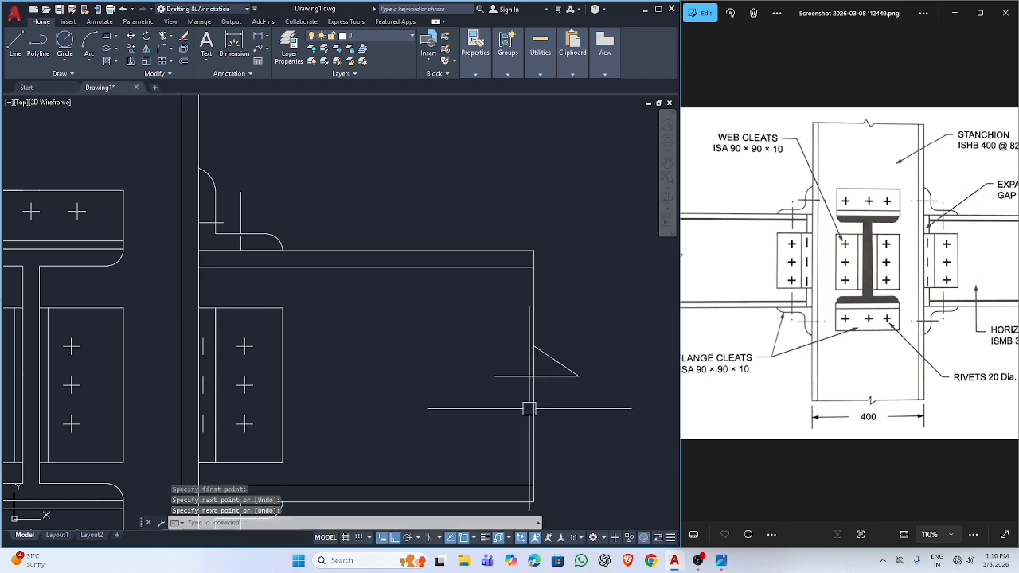
{"action": "key", "text": "Return"}
{"action": "left_click", "coordinate": [495, 376]}
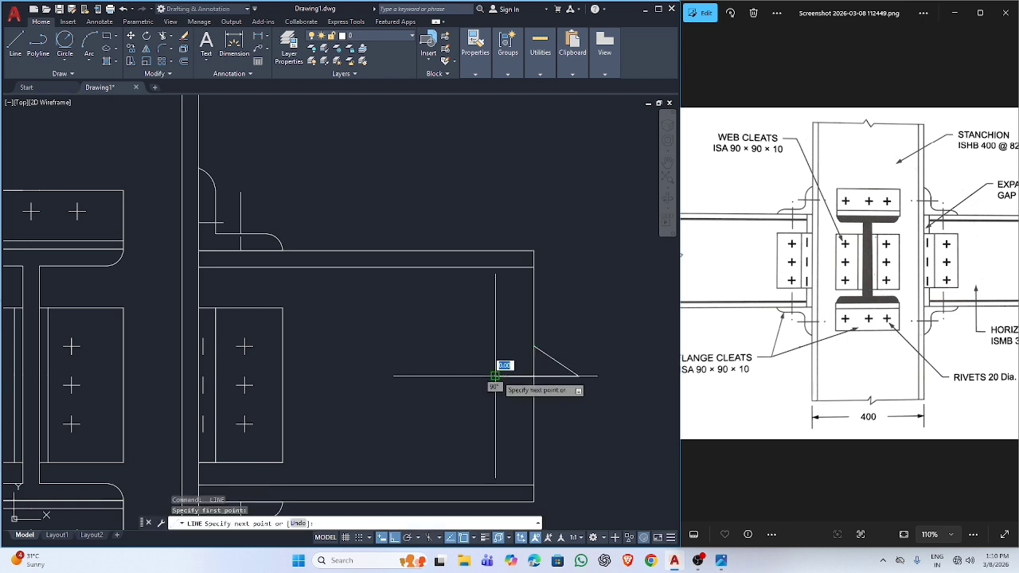
{"action": "left_click", "coordinate": [533, 414]}
{"action": "key", "text": "Escape"}
Step: Trim the beam's right end edge between the two diagonals so it forms a zigzag break symbol
{"action": "scroll", "coordinate": [375, 439], "scroll_direction": "down", "scroll_amount": 3}
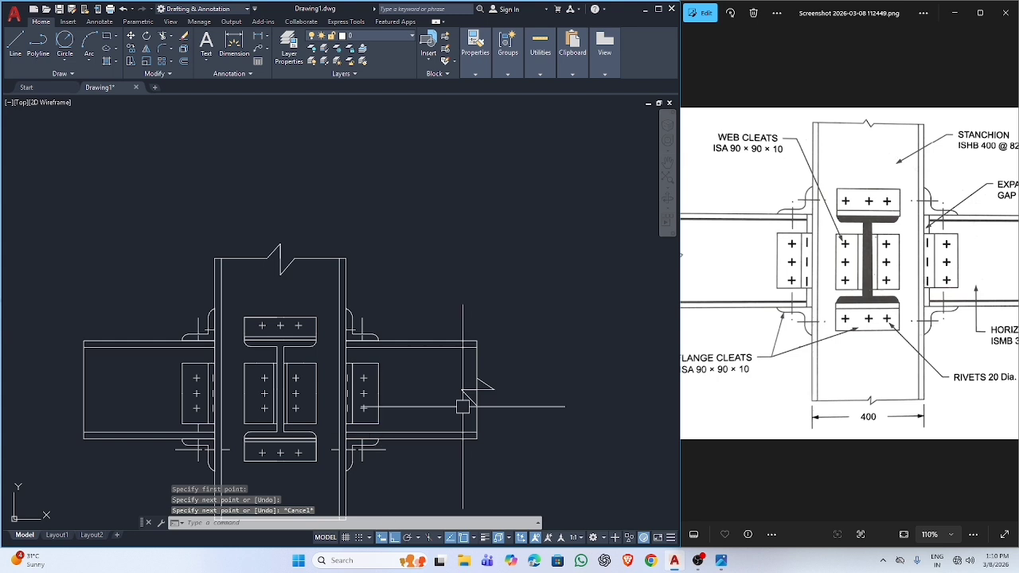
{"action": "middle_click_drag", "start_coordinate": [463, 406], "coordinate": [470, 372]}
{"action": "scroll", "coordinate": [478, 364], "scroll_direction": "up", "scroll_amount": 8}
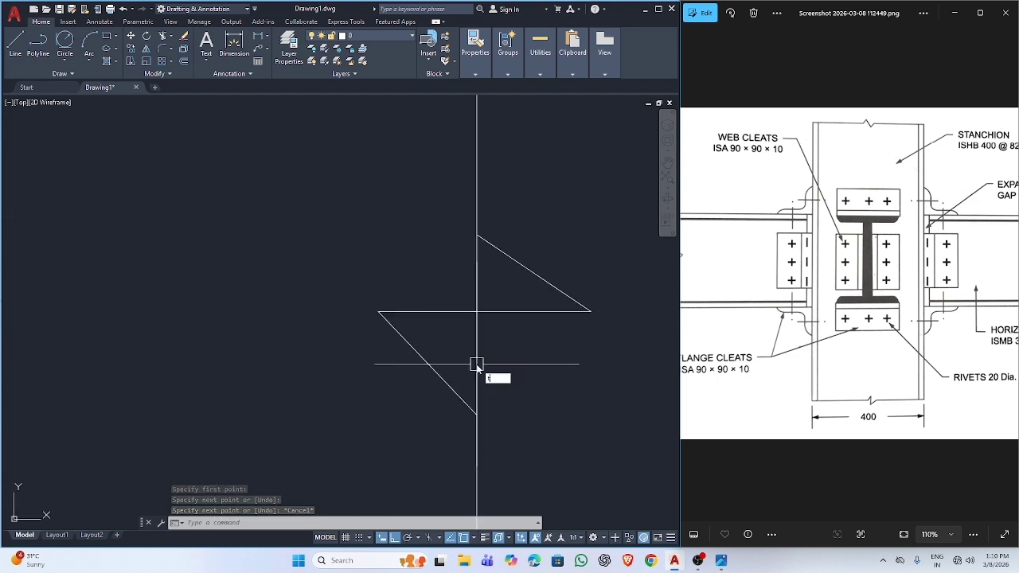
{"action": "key", "text": "Return"}
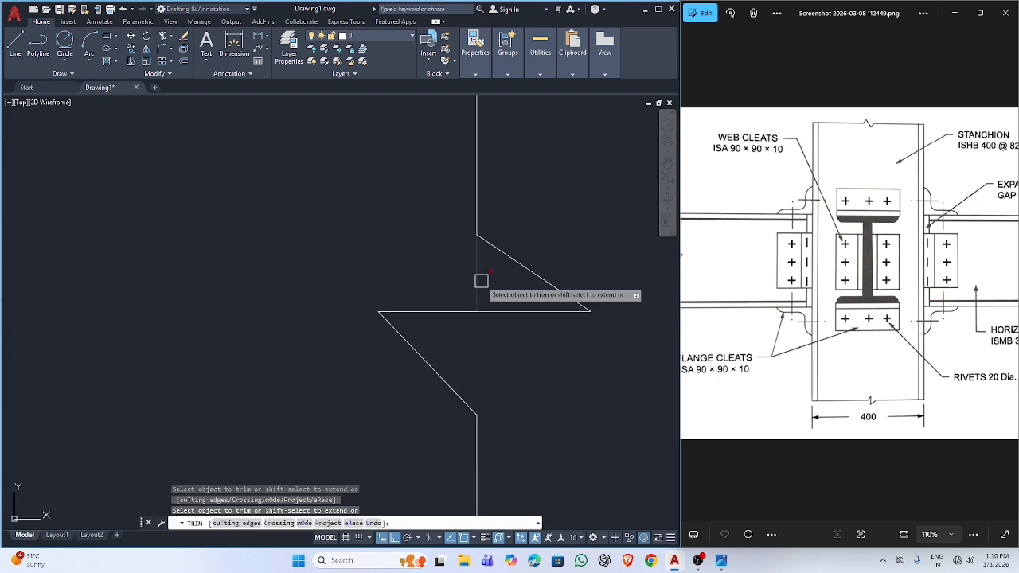
{"action": "scroll", "coordinate": [483, 280], "scroll_direction": "down", "scroll_amount": 5}
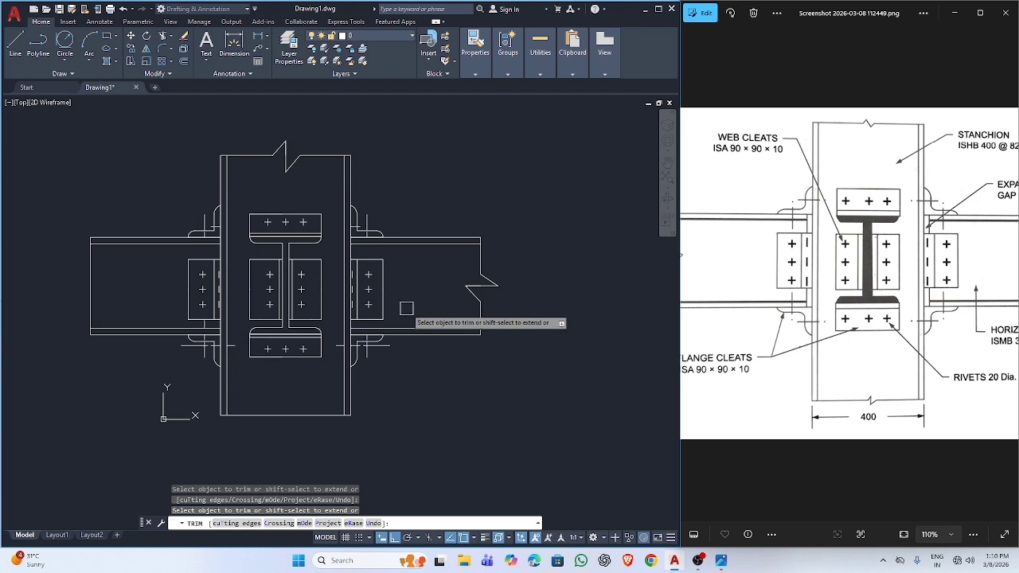
{"action": "key", "text": "Escape"}
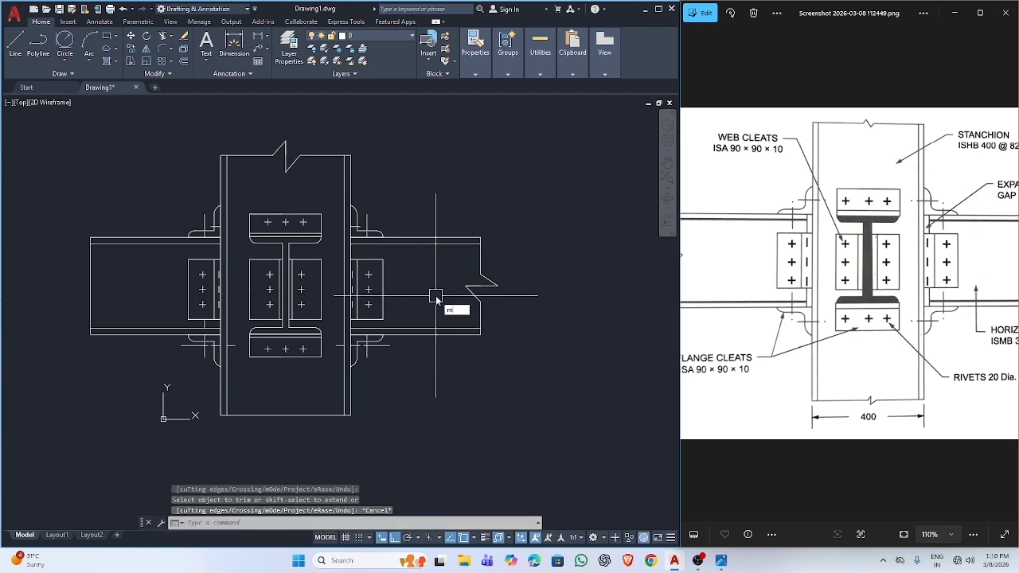
Step: Mirror the beam's right end edge and break symbol about the stanchion's vertical centreline, keeping the originals
{"action": "key", "text": "Return"}
{"action": "left_click", "coordinate": [436, 205]}
{"action": "left_click", "coordinate": [540, 433]}
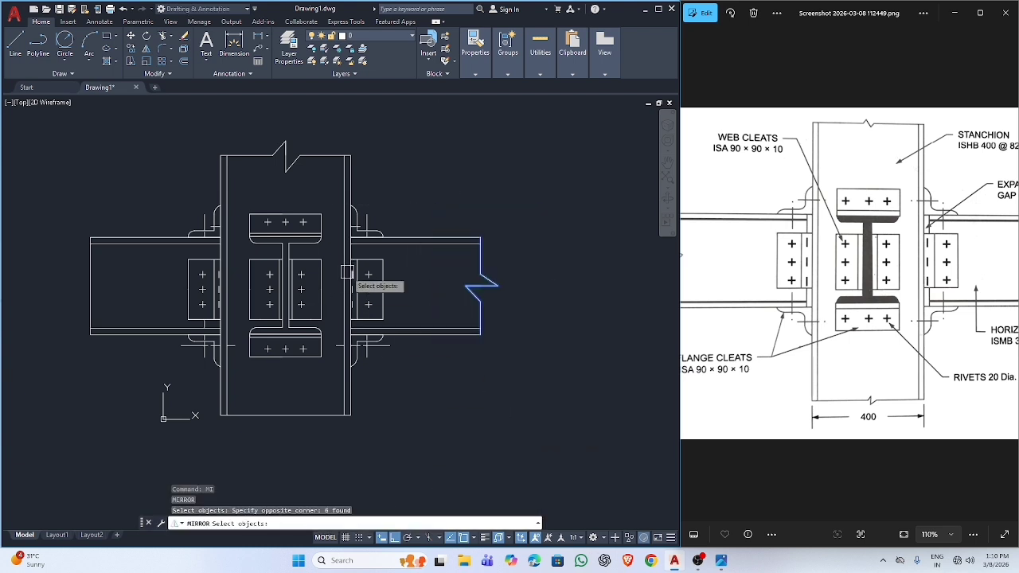
{"action": "key", "text": "Return"}
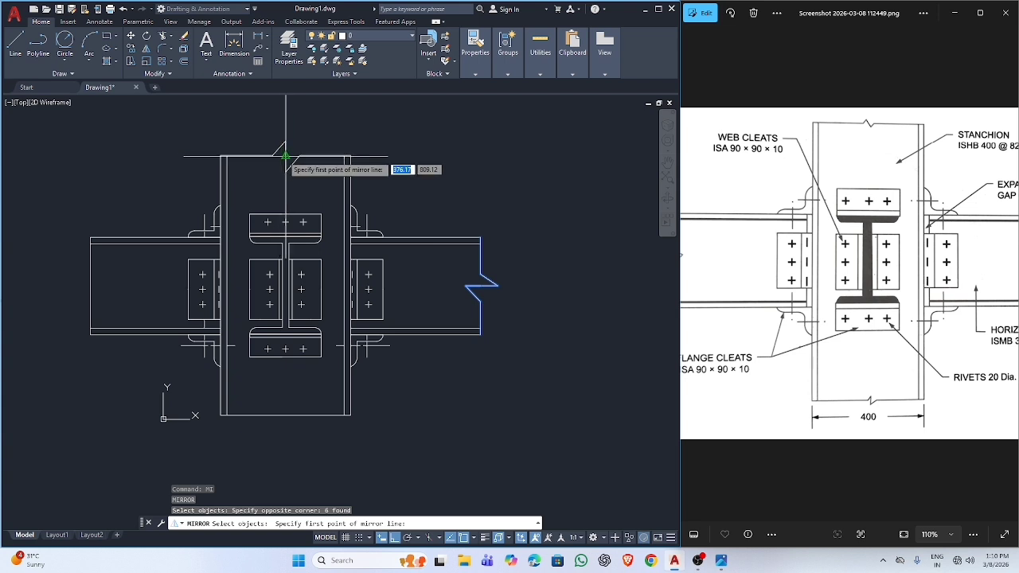
{"action": "left_click", "coordinate": [285, 156]}
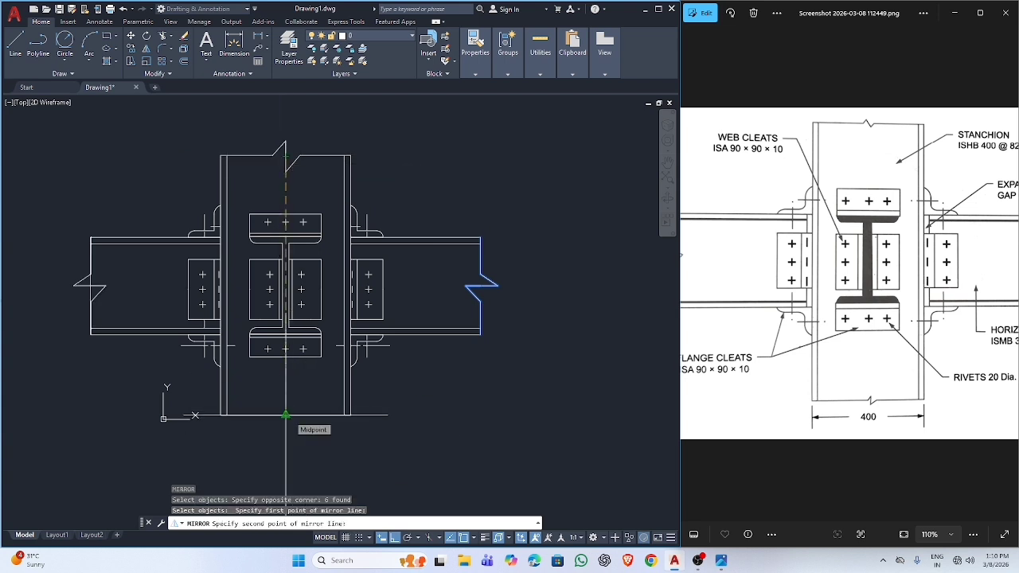
{"action": "left_click", "coordinate": [286, 415]}
{"action": "key", "text": "Return"}
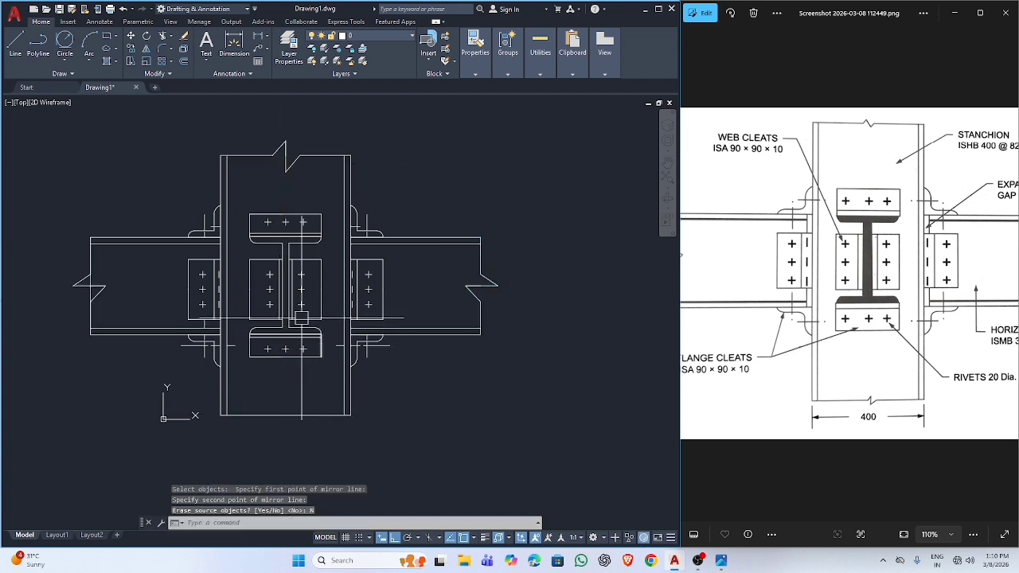
Step: Mirror the stanchion's top edge and break symbol about the beam's horizontal centreline, keeping the originals
{"action": "key", "text": "Return"}
{"action": "left_click", "coordinate": [217, 132]}
{"action": "left_click", "coordinate": [352, 178]}
{"action": "key", "text": "Return"}
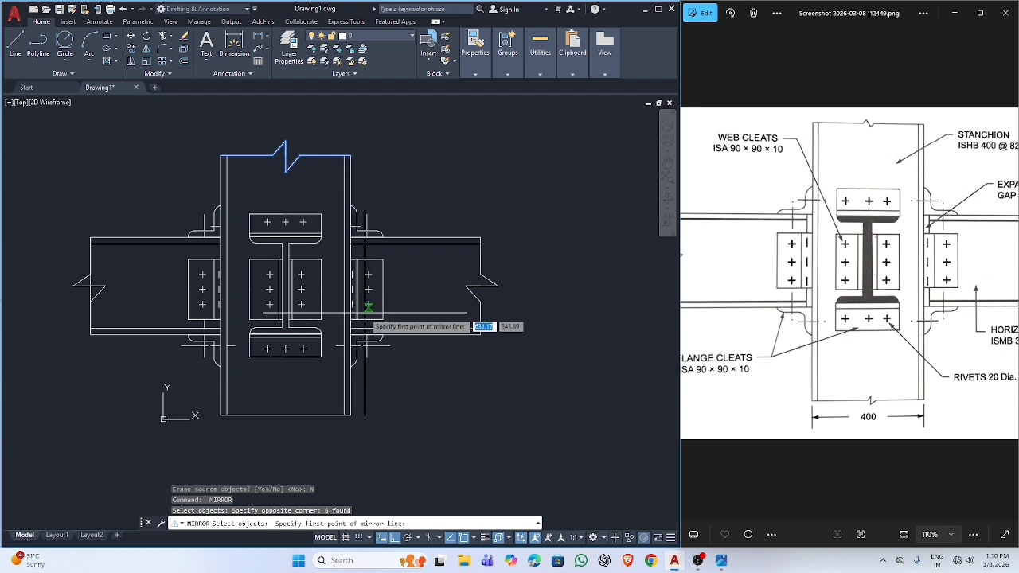
{"action": "left_click", "coordinate": [480, 286]}
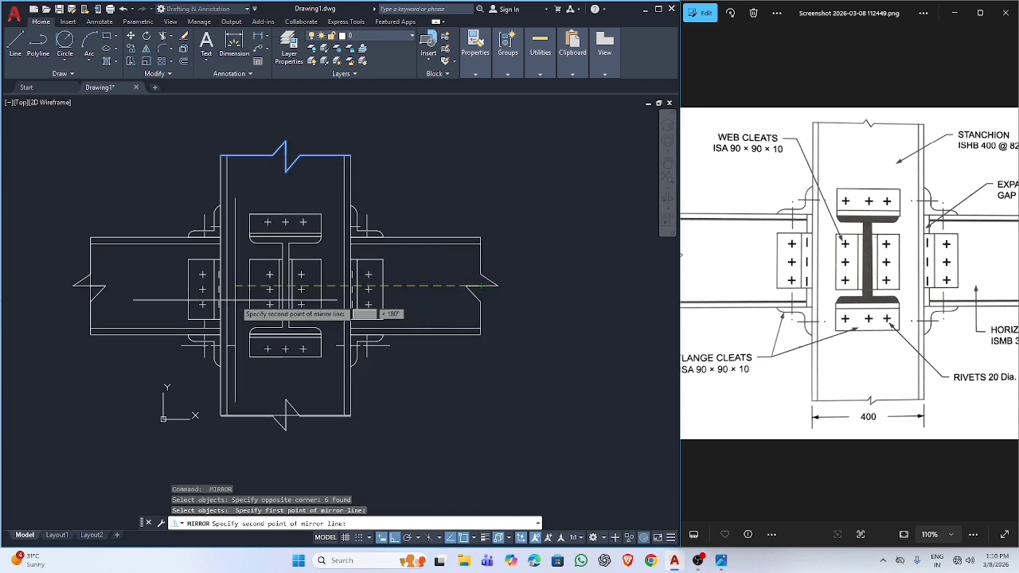
{"action": "left_click", "coordinate": [91, 293]}
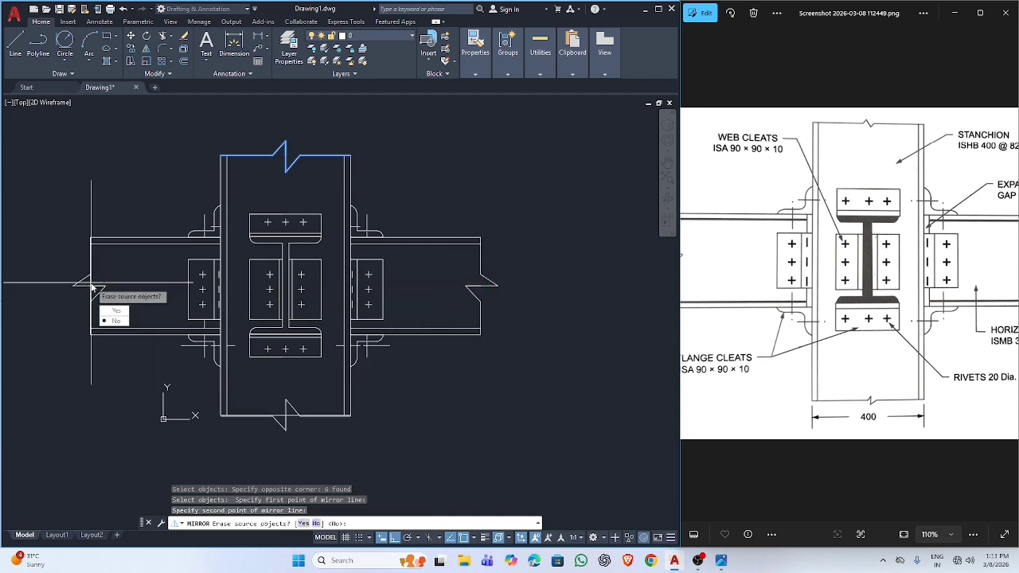
{"action": "left_click", "coordinate": [115, 322]}
{"action": "key", "text": "Escape"}
Step: Trim the old straight bottom edge of the stanchion across and beside the mirrored break symbol
{"action": "scroll", "coordinate": [269, 409], "scroll_direction": "up", "scroll_amount": 5}
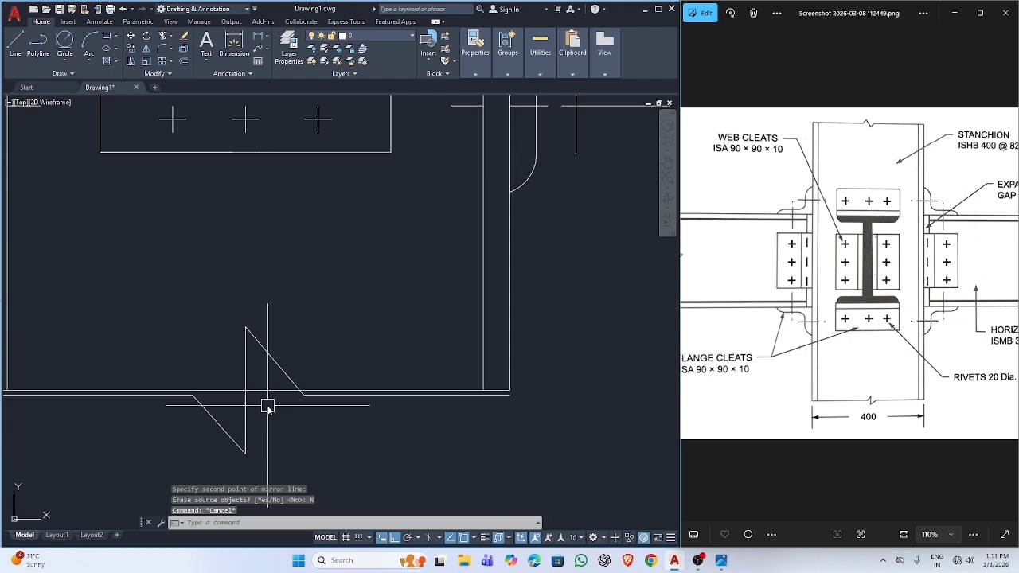
{"action": "type", "text": "tr"}
{"action": "key", "text": "Return"}
{"action": "scroll", "coordinate": [276, 407], "scroll_direction": "down", "scroll_amount": 2}
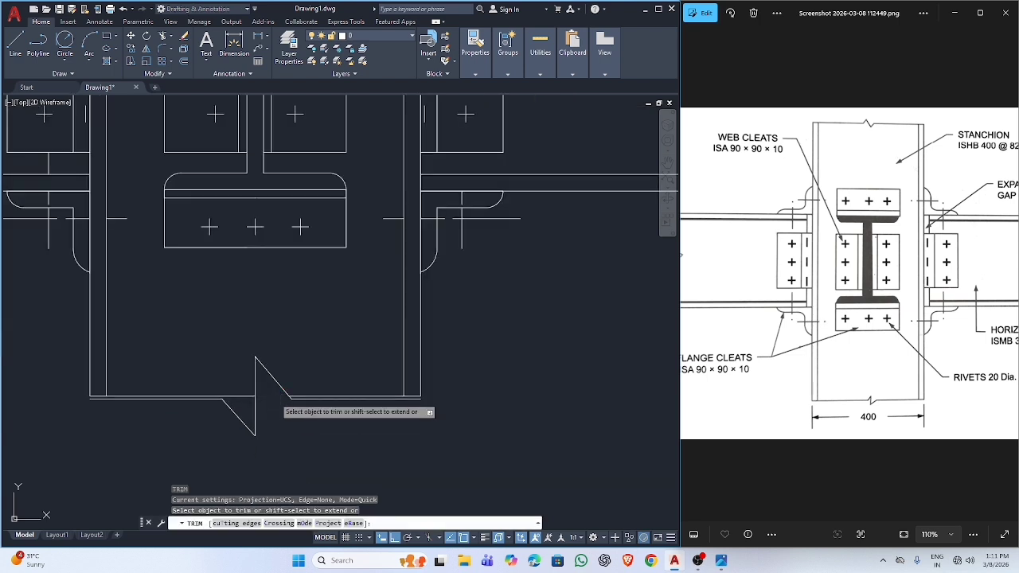
{"action": "left_click", "coordinate": [269, 397]}
{"action": "left_click", "coordinate": [256, 398]}
{"action": "scroll", "coordinate": [414, 411], "scroll_direction": "up", "scroll_amount": 3}
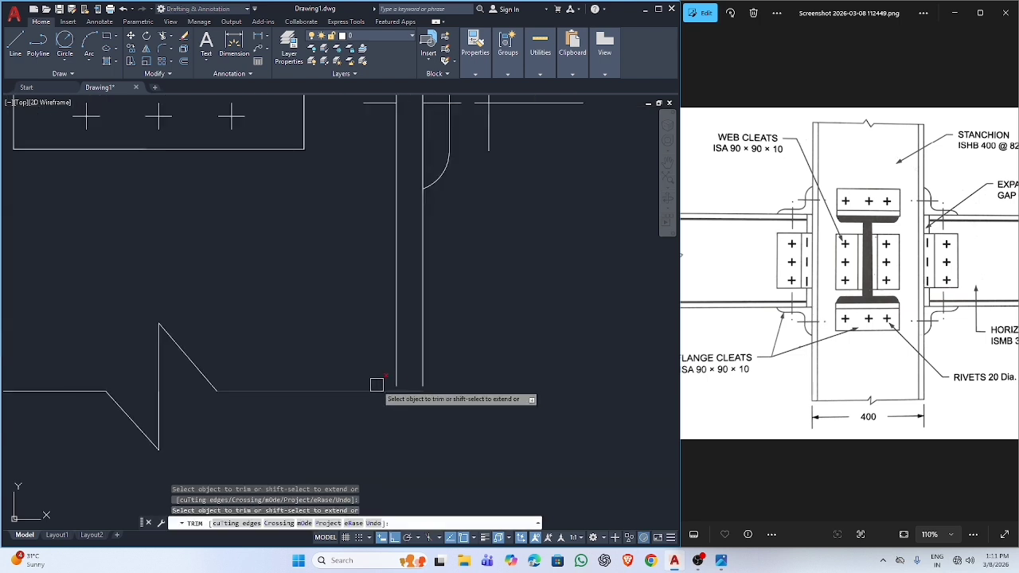
{"action": "left_click", "coordinate": [374, 388], "text": "shift"}
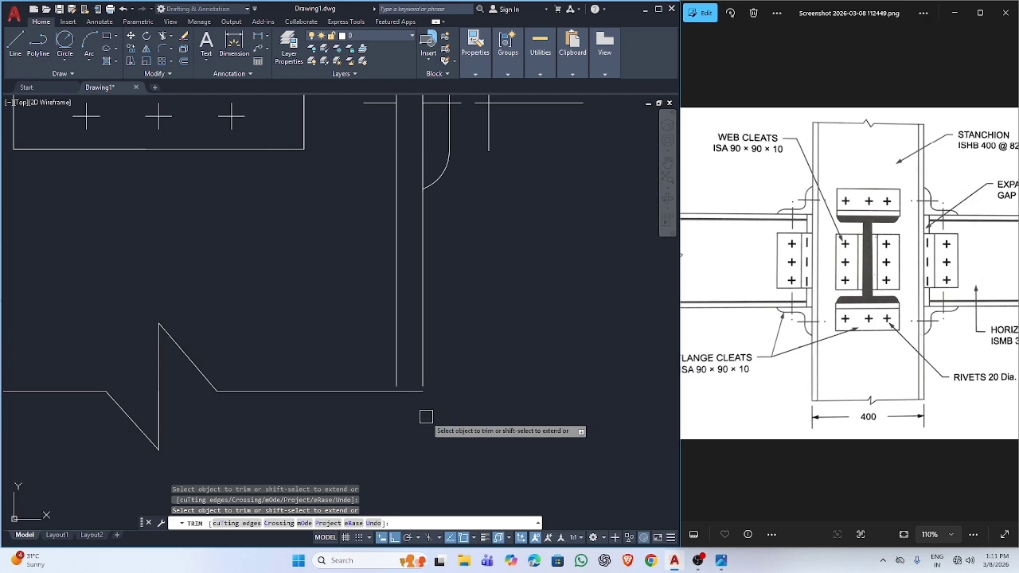
Step: Trim the beam's old left end edge between the diagonals of its mirrored break symbol
{"action": "scroll", "coordinate": [426, 416], "scroll_direction": "down", "scroll_amount": 3}
{"action": "scroll", "coordinate": [311, 330], "scroll_direction": "up", "scroll_amount": 5}
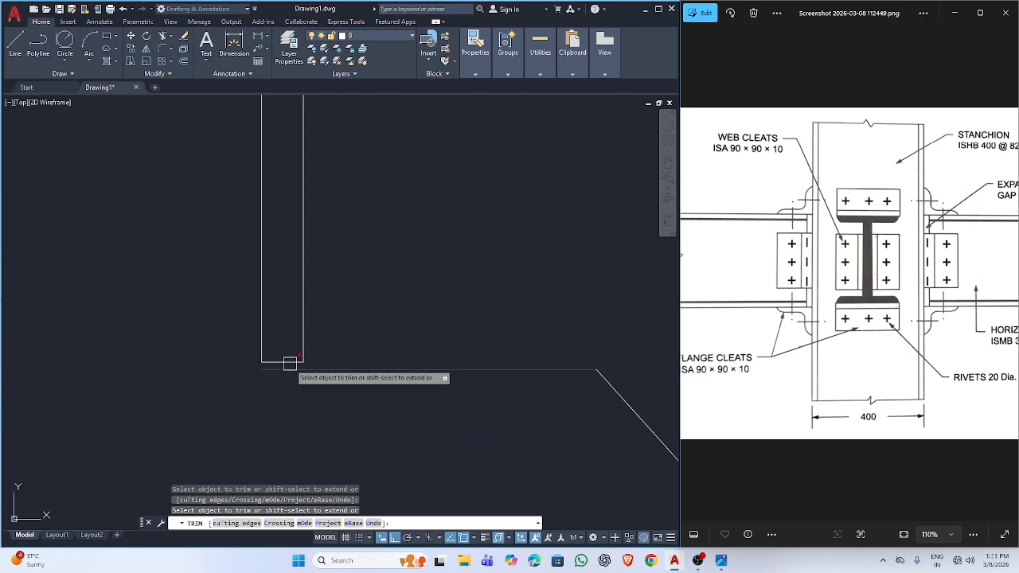
{"action": "scroll", "coordinate": [290, 363], "scroll_direction": "down", "scroll_amount": 3}
{"action": "scroll", "coordinate": [159, 244], "scroll_direction": "up", "scroll_amount": 5}
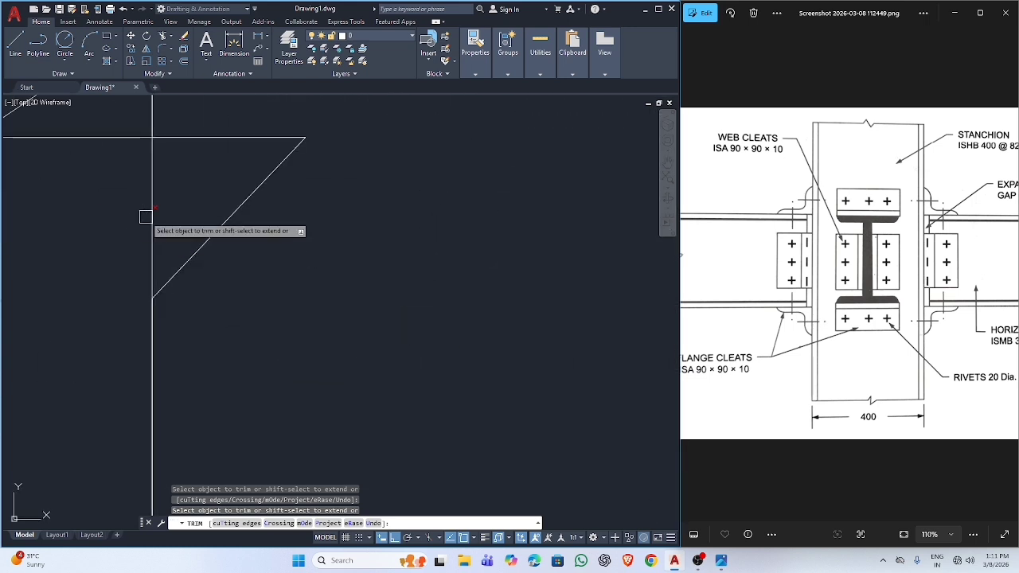
{"action": "scroll", "coordinate": [146, 217], "scroll_direction": "down", "scroll_amount": 5}
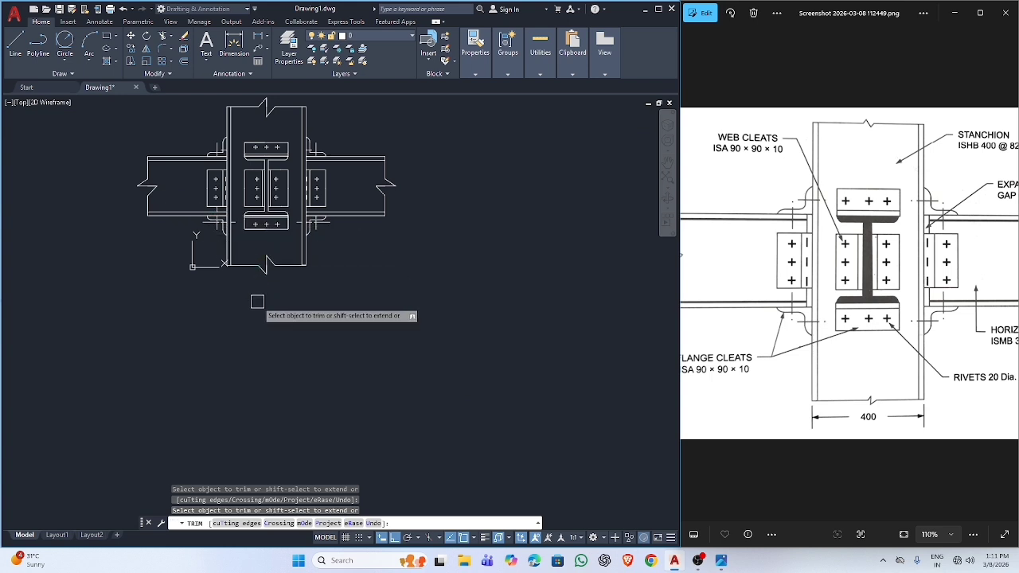
{"action": "key", "text": "Escape"}
Step: Extend the stanchion's vertical flange lines down to the mirrored bottom edge
{"action": "scroll", "coordinate": [305, 272], "scroll_direction": "up", "scroll_amount": 5}
{"action": "type", "text": "ex"}
{"action": "key", "text": "Return"}
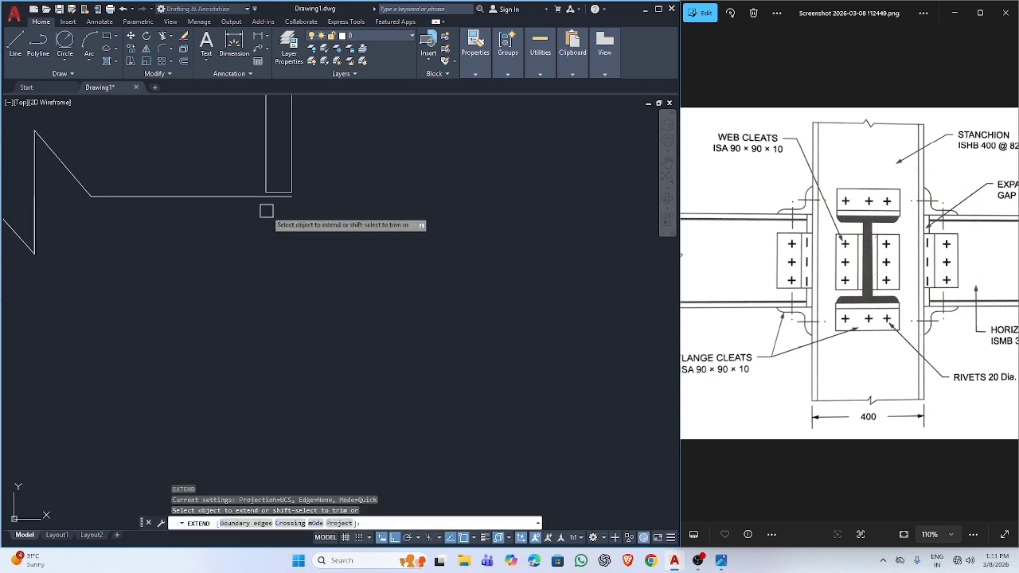
{"action": "scroll", "coordinate": [273, 187], "scroll_direction": "down", "scroll_amount": 3}
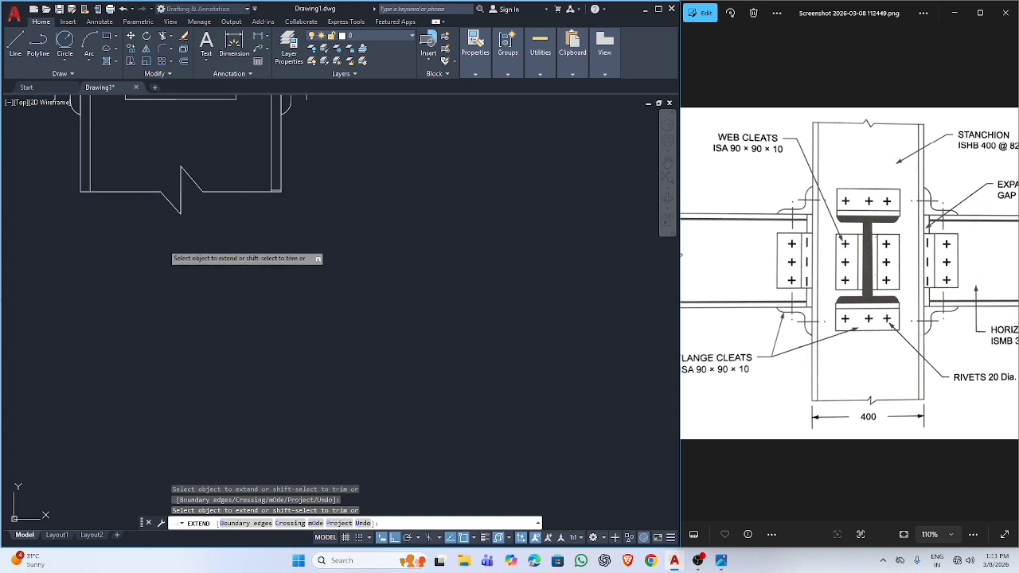
{"action": "key", "text": "Escape"}
Step: Delete the short leftover piece of the old bottom edge between the stanchion's right flange lines
{"action": "scroll", "coordinate": [262, 215], "scroll_direction": "up", "scroll_amount": 5}
{"action": "left_click", "coordinate": [243, 188]}
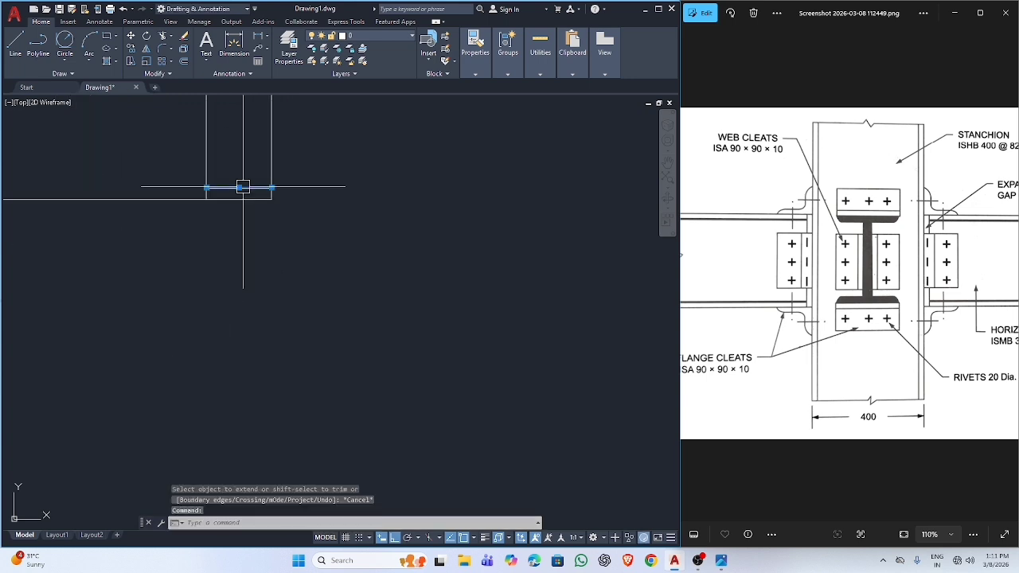
{"action": "key", "text": "Delete"}
{"action": "scroll", "coordinate": [243, 188], "scroll_direction": "down", "scroll_amount": 8}
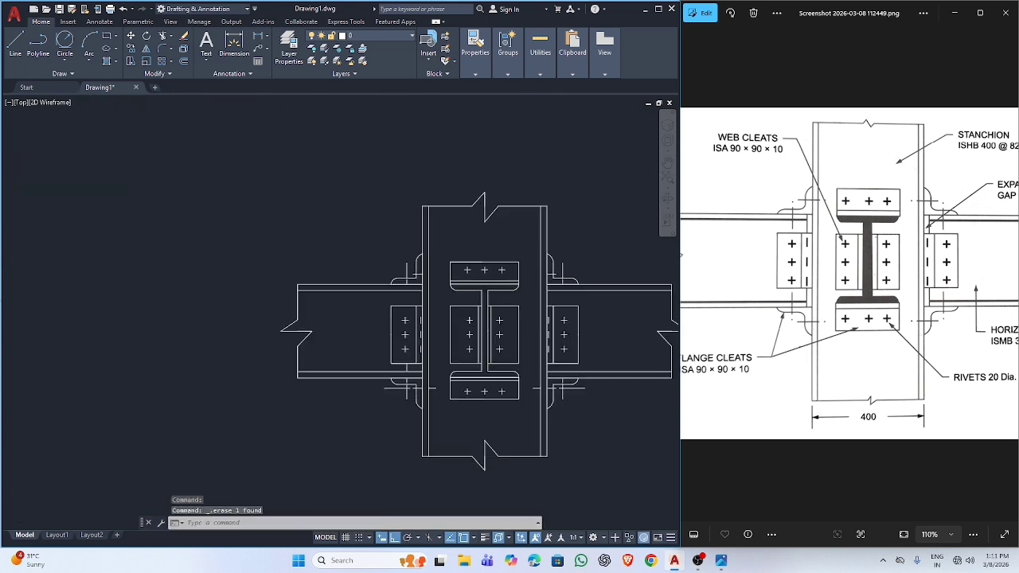
{"action": "mouse_move", "coordinate": [500, 381]}
{"action": "middle_mouse_down"}
{"action": "mouse_move", "coordinate": [500, 460]}
{"action": "mouse_move", "coordinate": [359, 456]}
{"action": "mouse_move", "coordinate": [370, 342]}
{"action": "middle_mouse_up"}
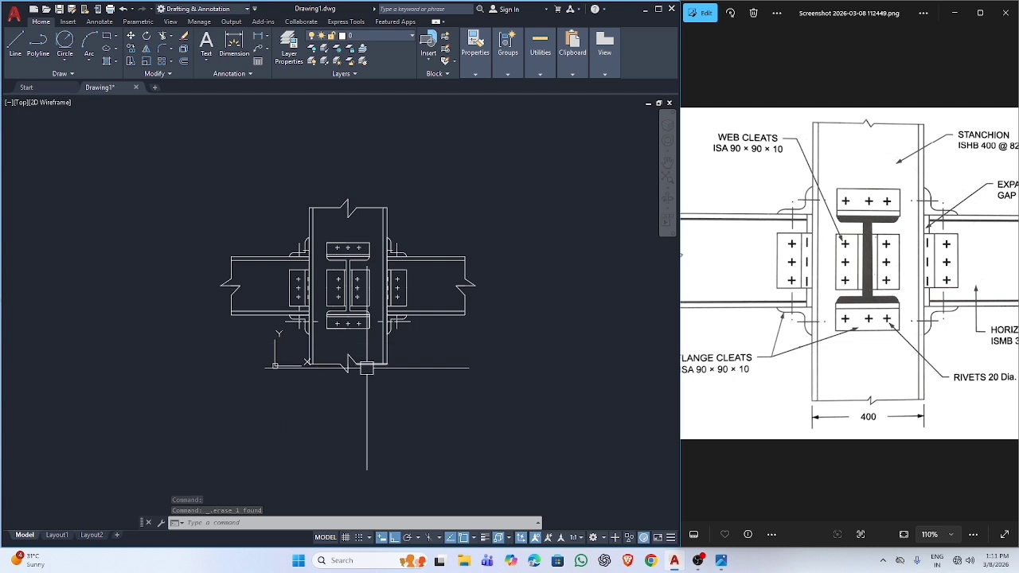
Step: Check the dimensions in the reference image and add a horizontal dimension across the stanchion's full width below its bottom edge
{"action": "scroll", "coordinate": [366, 368], "scroll_direction": "up", "scroll_amount": 2}
{"action": "scroll", "coordinate": [792, 348], "scroll_direction": "down", "scroll_amount": 3}
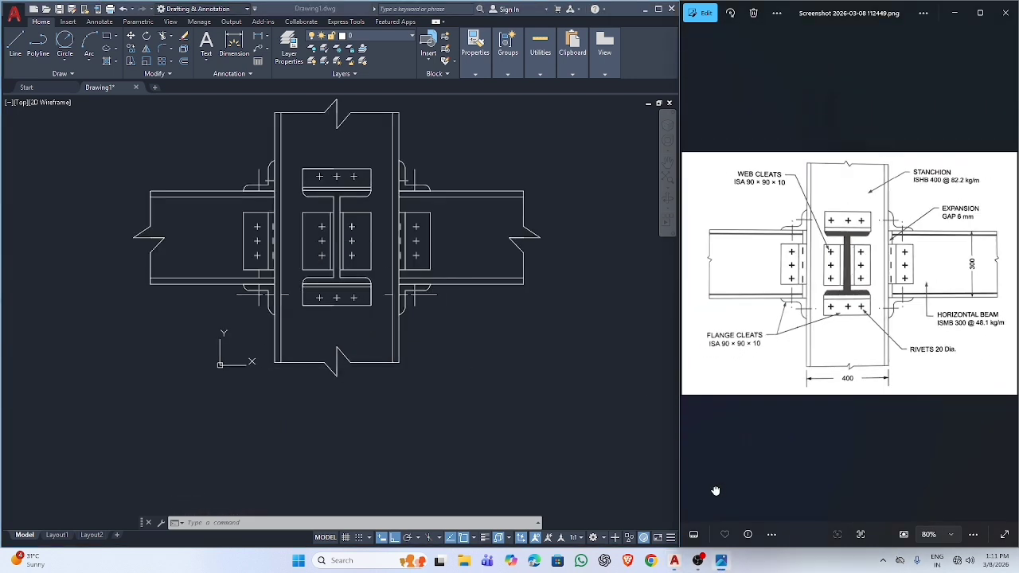
{"action": "left_click", "coordinate": [275, 376]}
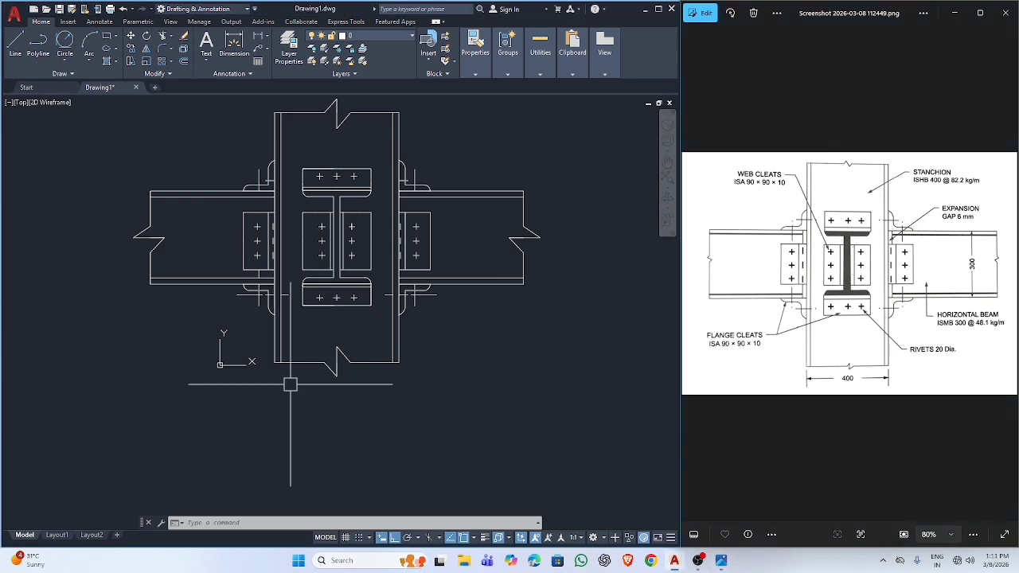
{"action": "type", "text": "DIM"}
{"action": "key", "text": "Return"}
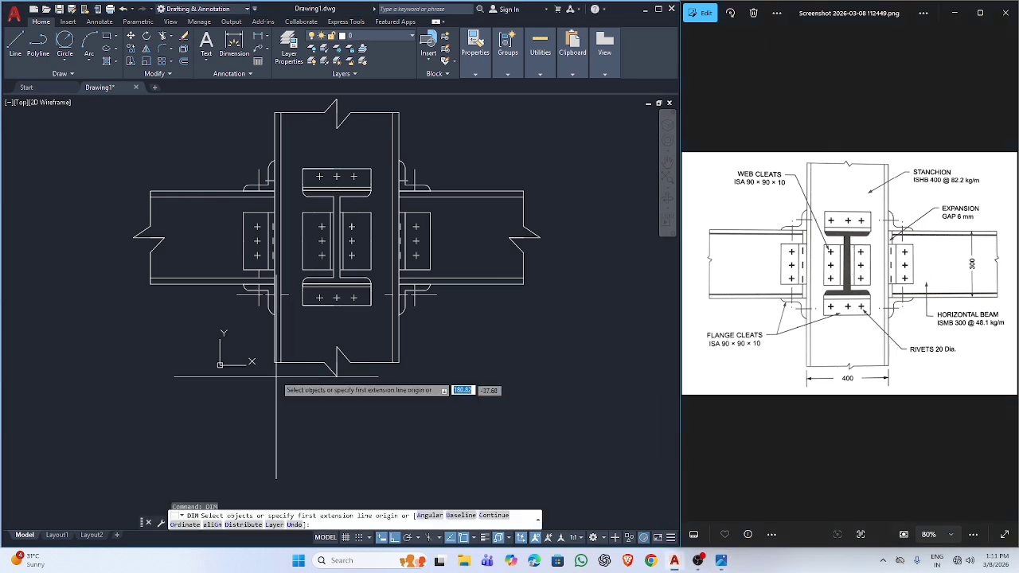
{"action": "left_click", "coordinate": [275, 362]}
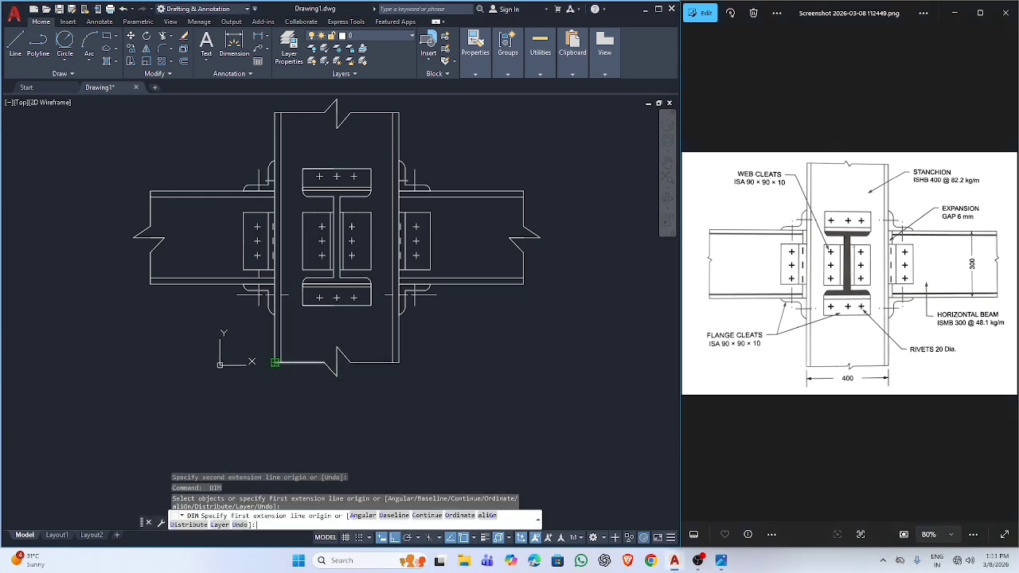
{"action": "left_click", "coordinate": [399, 362]}
{"action": "left_click", "coordinate": [398, 399]}
{"action": "key", "text": "Escape"}
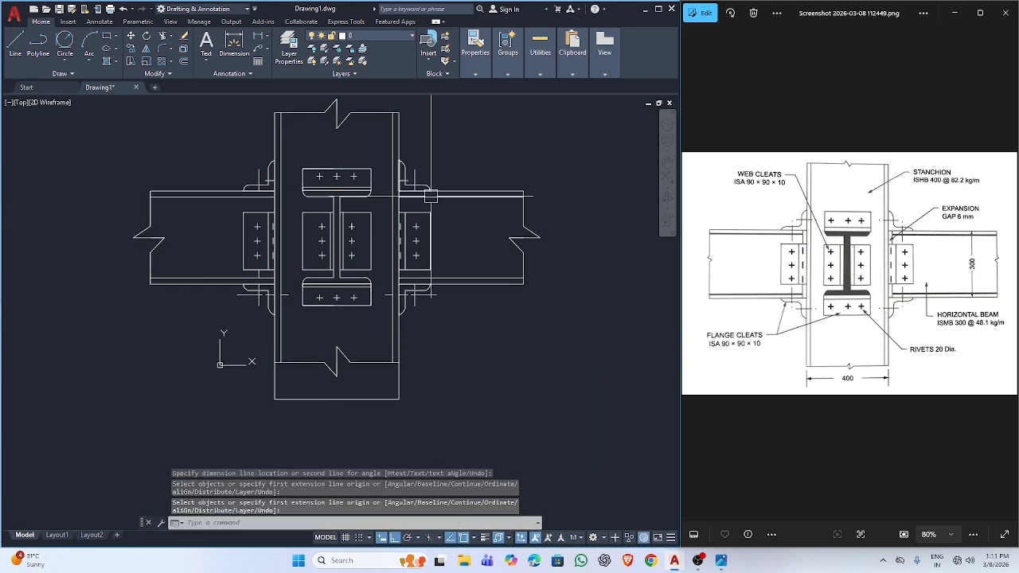
Step: Add a vertical dimension across the beam's full depth, placed clear of its right end break symbol
{"action": "key", "text": "Return"}
{"action": "left_click", "coordinate": [523, 192]}
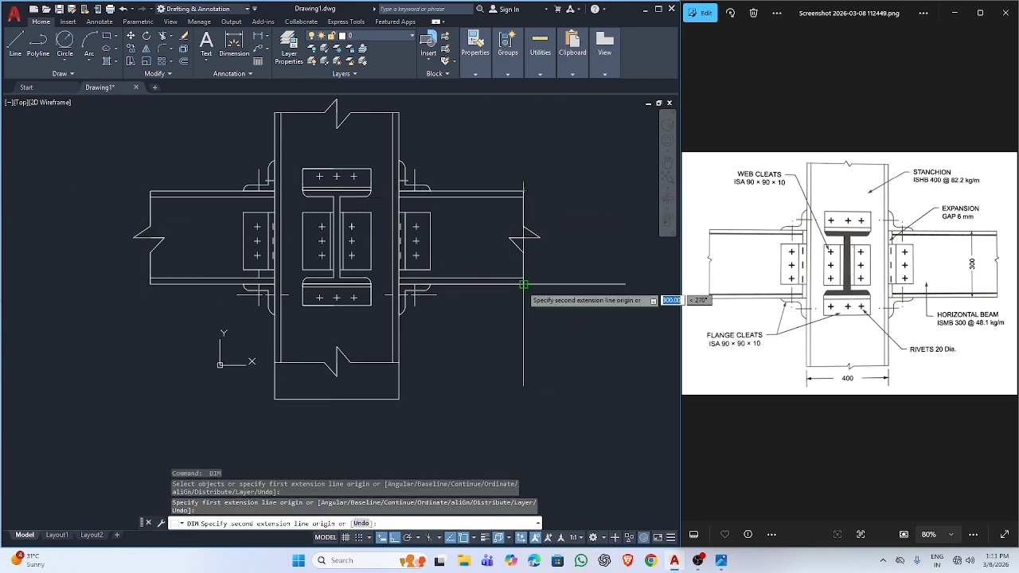
{"action": "left_click", "coordinate": [522, 284]}
{"action": "left_click", "coordinate": [637, 299]}
{"action": "middle_click_drag", "start_coordinate": [606, 271], "coordinate": [573, 283]}
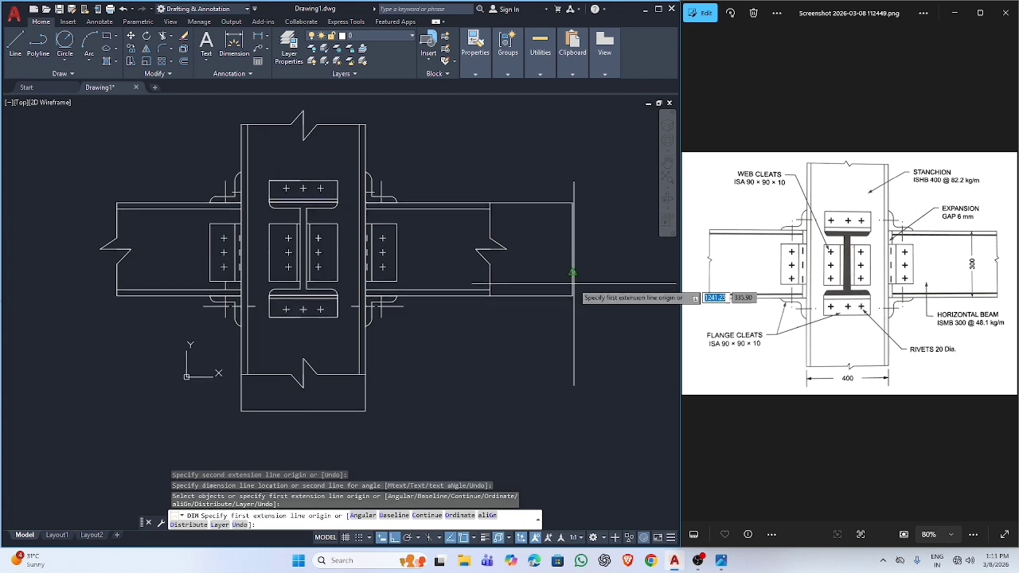
Step: Modify the Standard dimension style so its linear primary units have a precision of 0
{"action": "type", "text": "'d"}
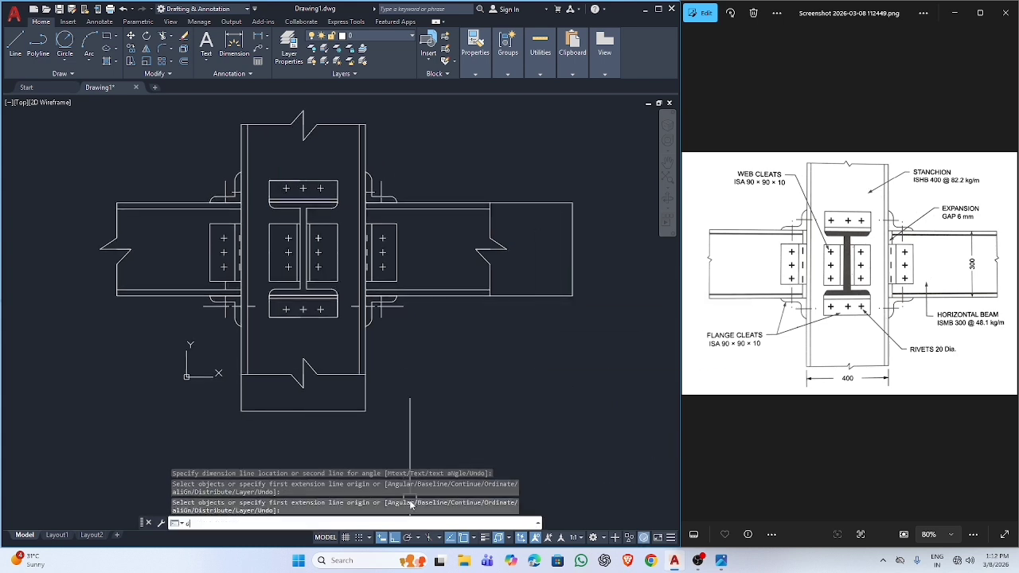
{"action": "key", "text": "Return"}
{"action": "key", "text": "Return"}
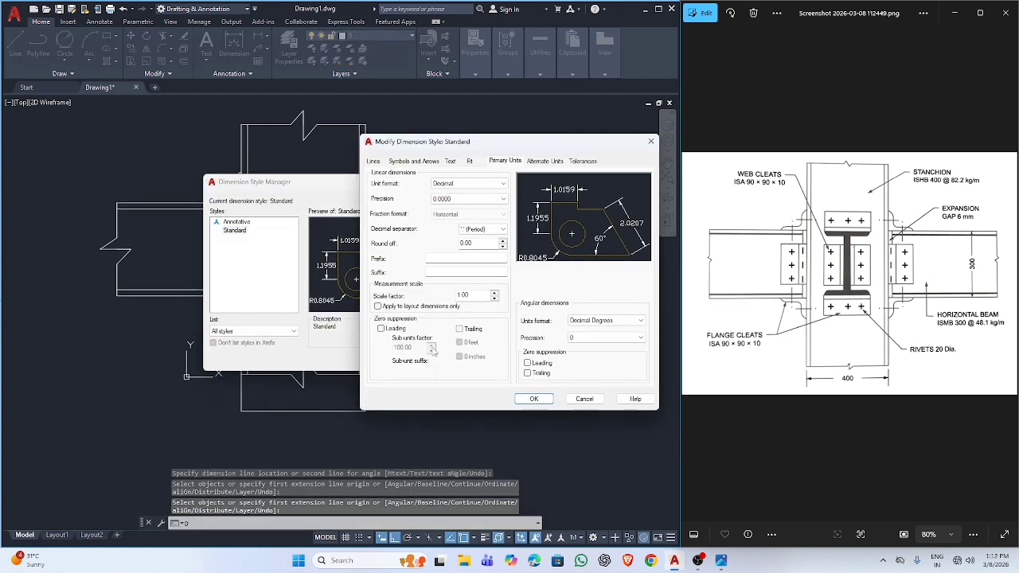
{"action": "key", "text": "ctrl+Tab"}
{"action": "key", "text": "ctrl+Tab"}
{"action": "key", "text": "ctrl+Tab"}
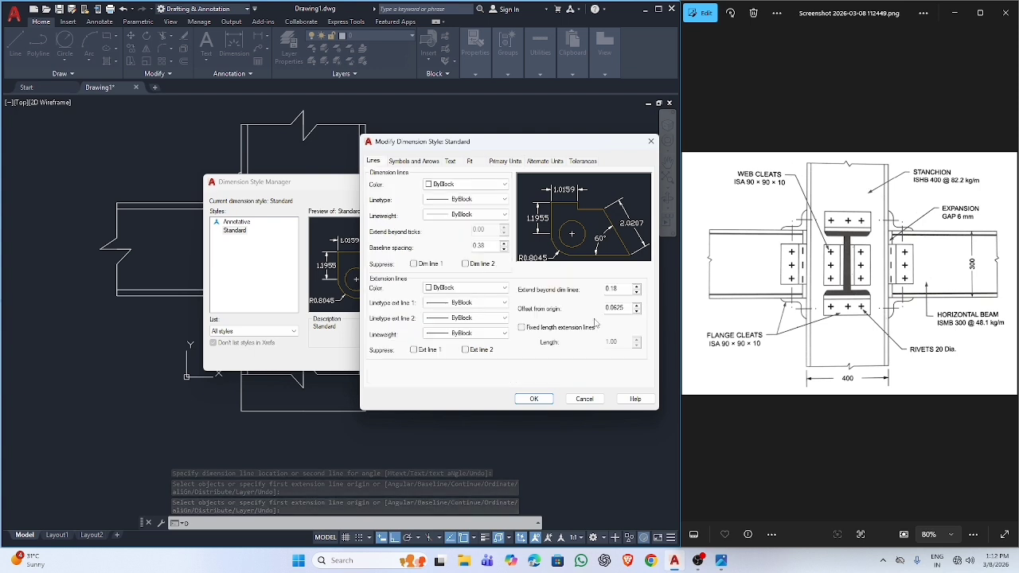
{"action": "left_click", "coordinate": [506, 162]}
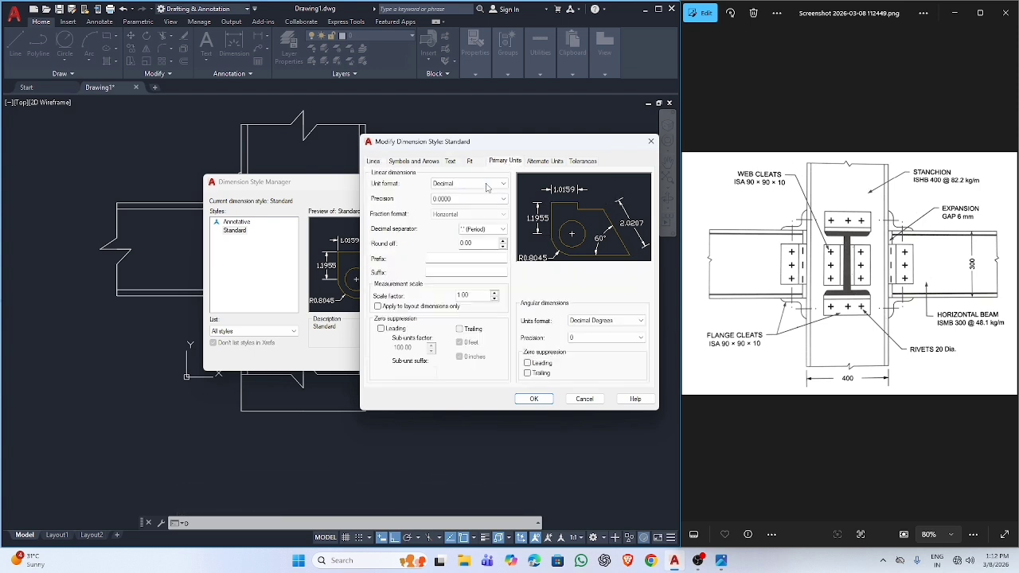
{"action": "left_click", "coordinate": [470, 199]}
{"action": "left_click", "coordinate": [480, 208]}
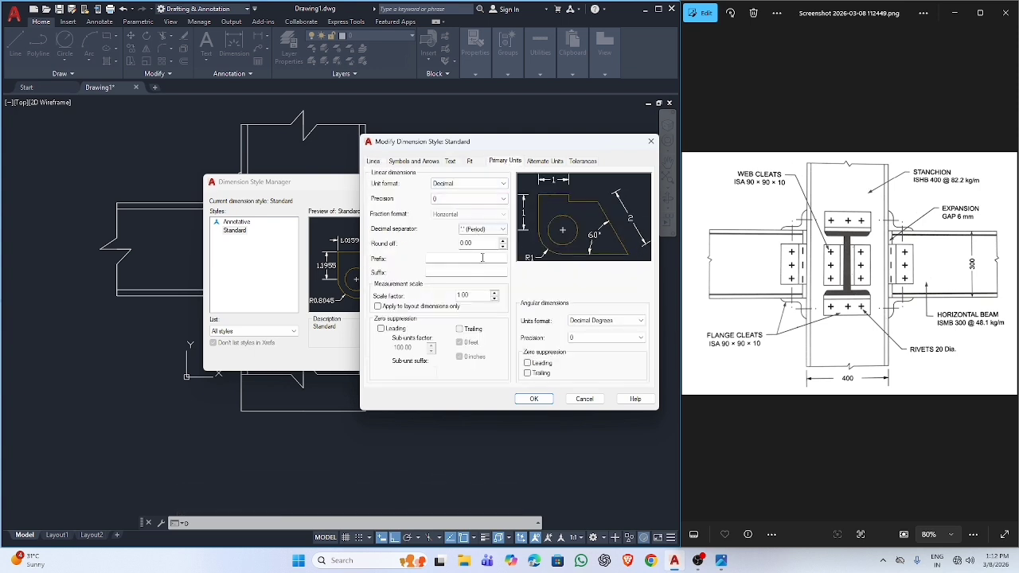
Step: Set the Standard dimension style's text height to 20 and arrow size to 10, and apply the changes
{"action": "left_click", "coordinate": [426, 161]}
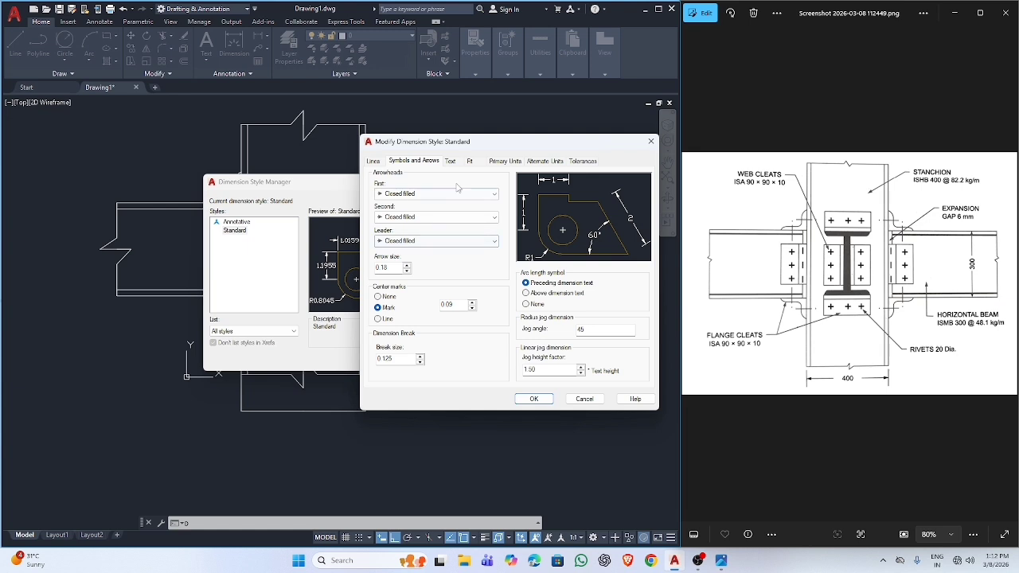
{"action": "left_click", "coordinate": [451, 161]}
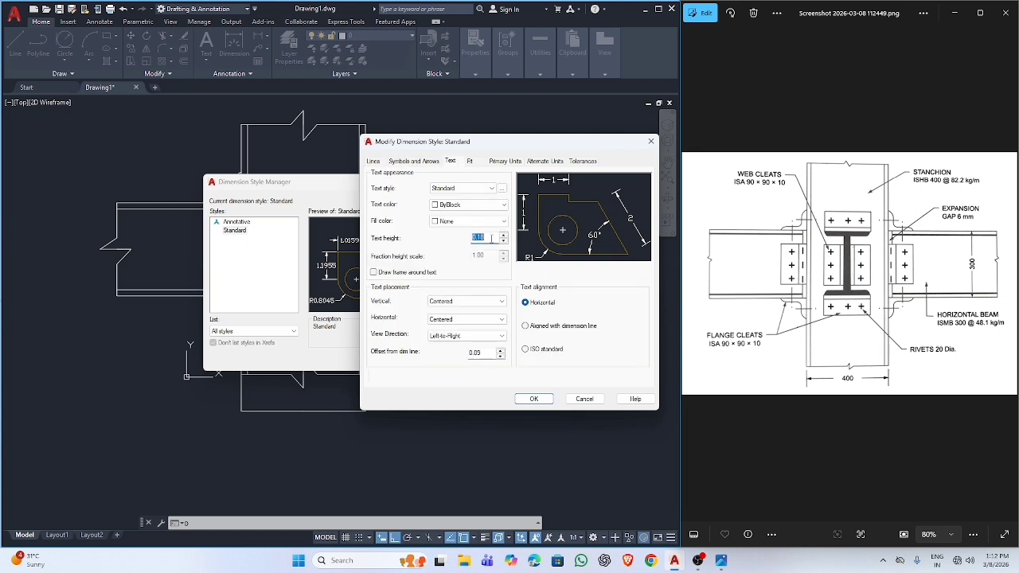
{"action": "type", "text": "4"}
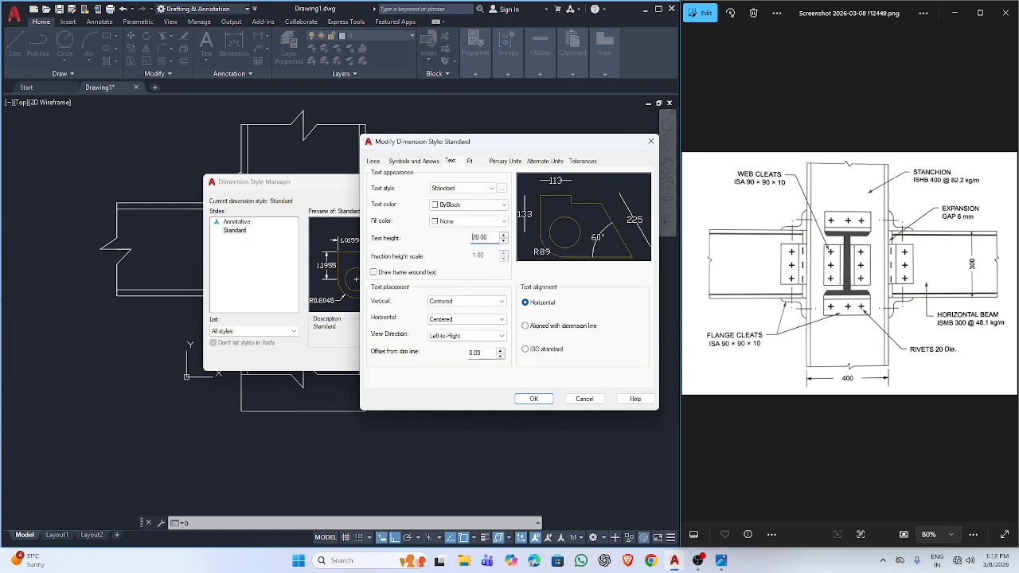
{"action": "left_click", "coordinate": [409, 162]}
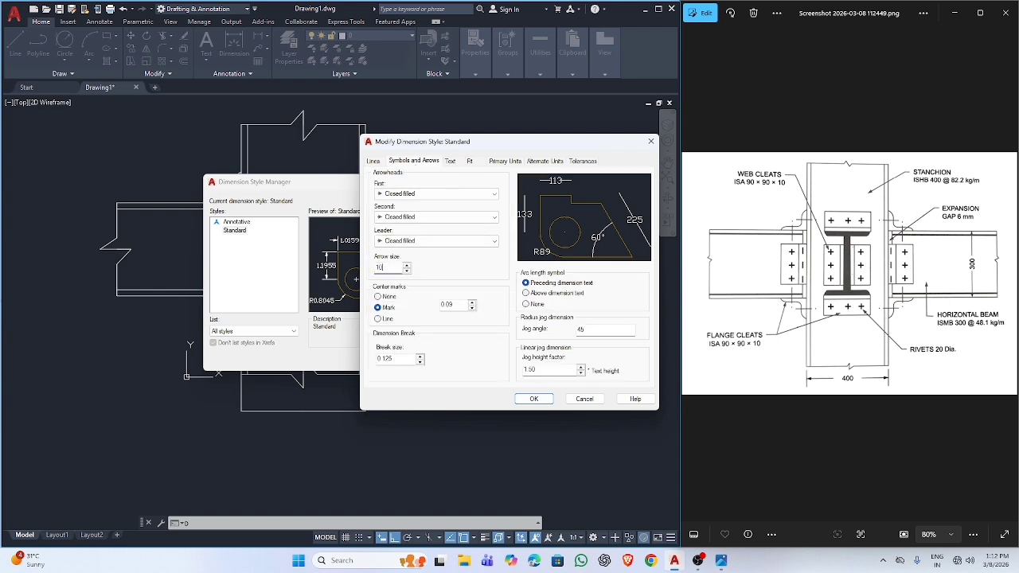
{"action": "left_click", "coordinate": [535, 399]}
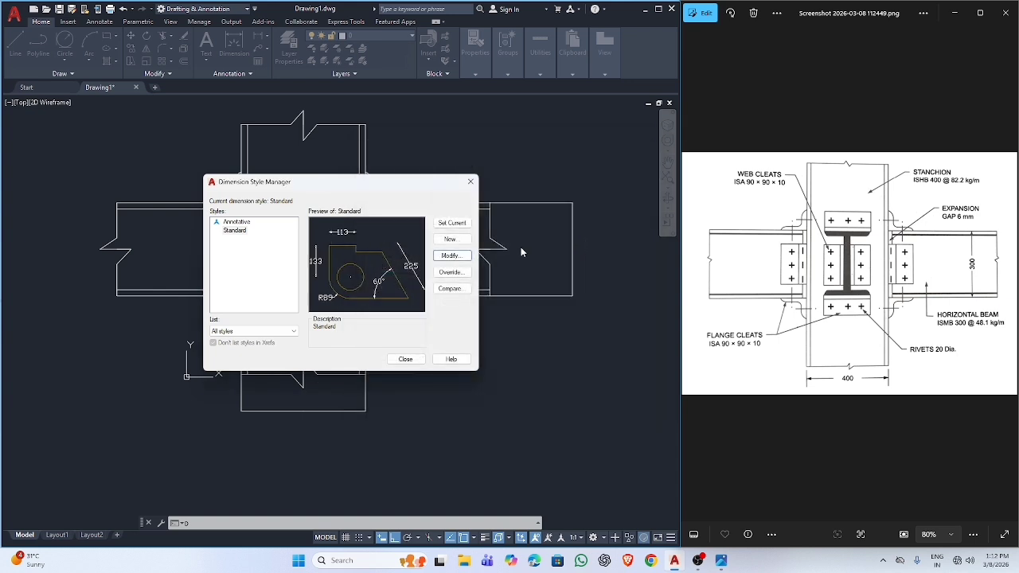
{"action": "left_click", "coordinate": [471, 183]}
{"action": "scroll", "coordinate": [486, 425], "scroll_direction": "down", "scroll_amount": 2}
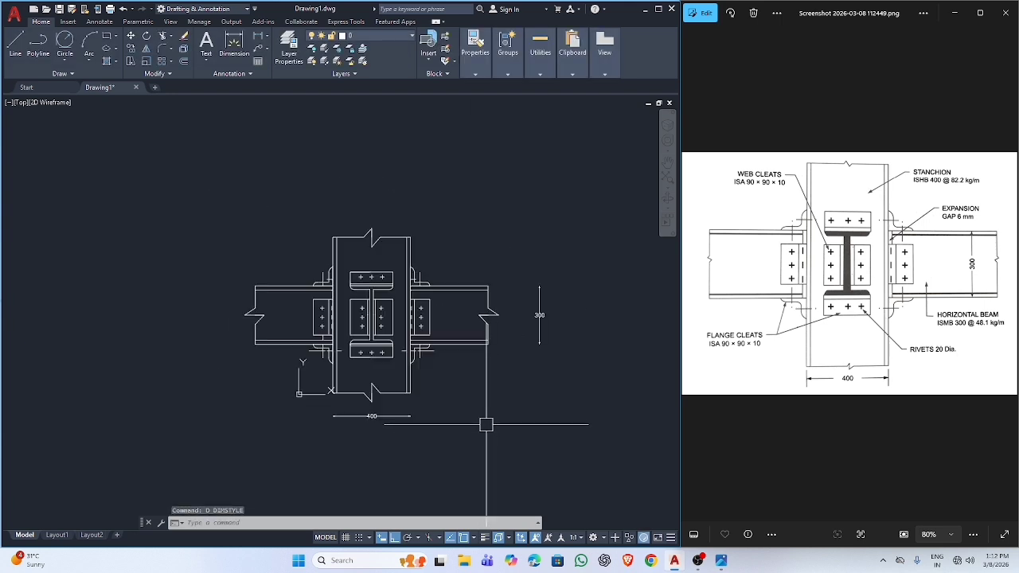
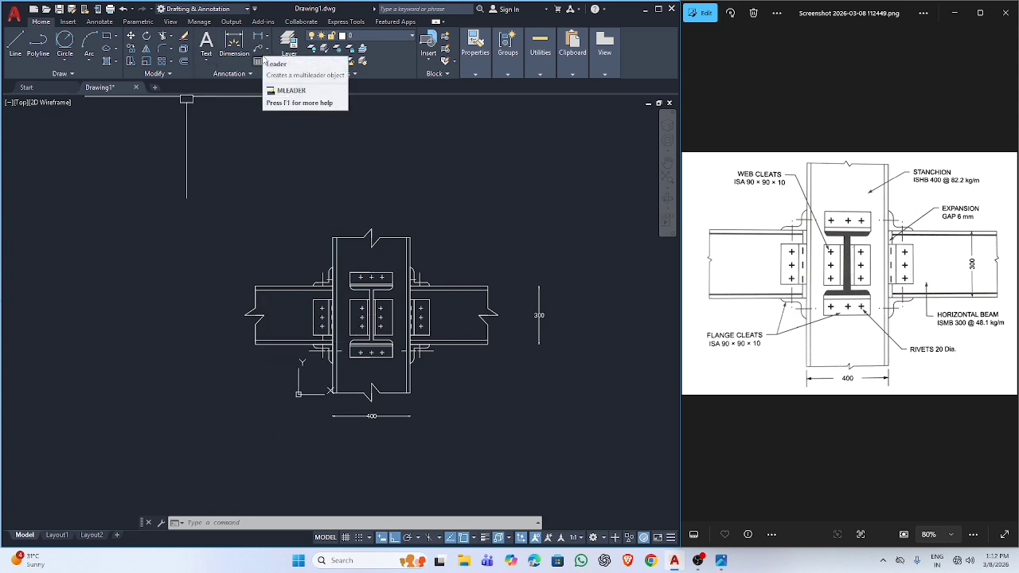
Step: Hatch the web and both flanges of the central I-section between the web cleats
{"action": "scroll", "coordinate": [362, 420], "scroll_direction": "up", "scroll_amount": 2}
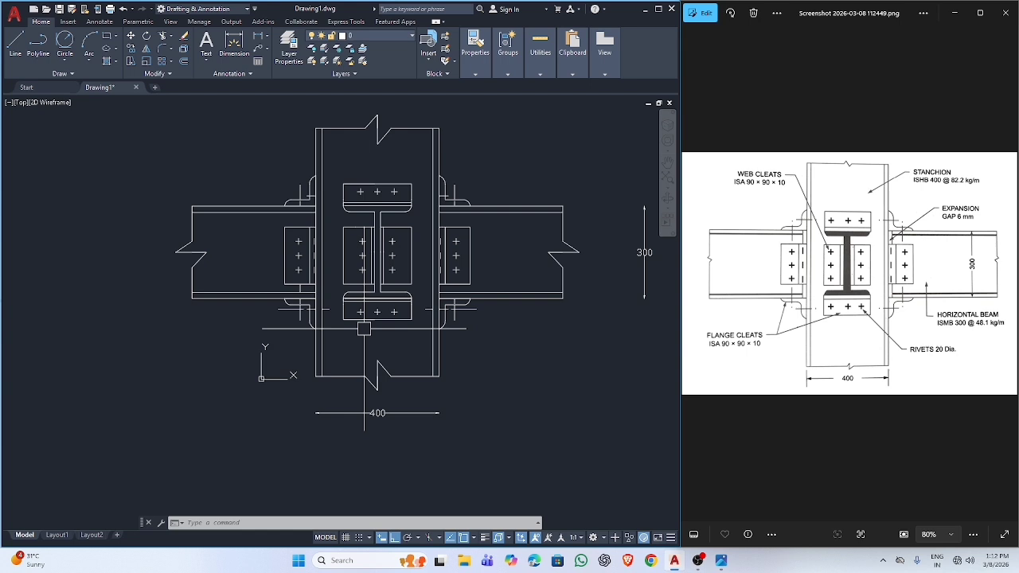
{"action": "type", "text": "h"}
{"action": "key", "text": "Return"}
{"action": "scroll", "coordinate": [374, 275], "scroll_direction": "up", "scroll_amount": 6}
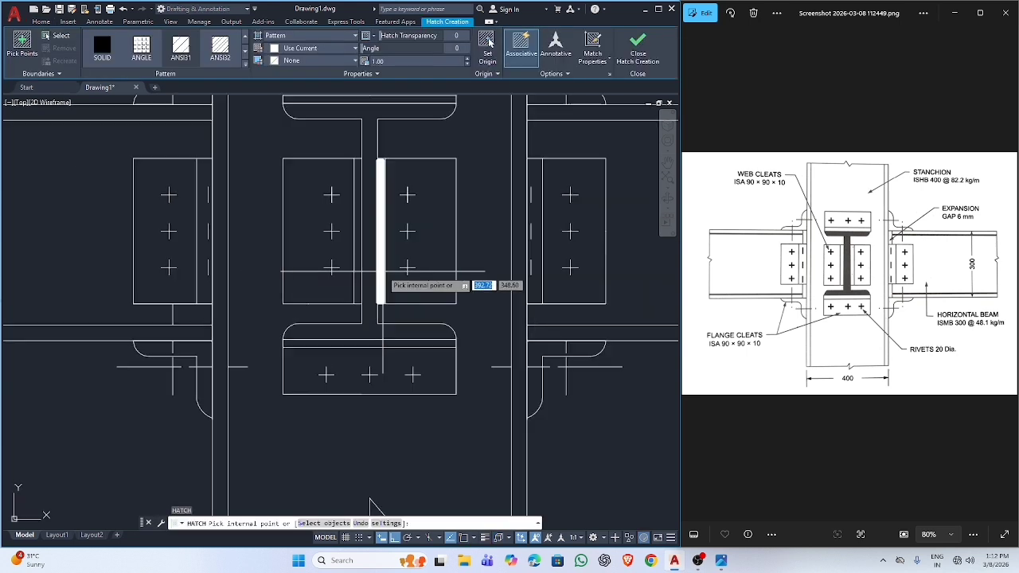
{"action": "scroll", "coordinate": [362, 268], "scroll_direction": "down", "scroll_amount": 6}
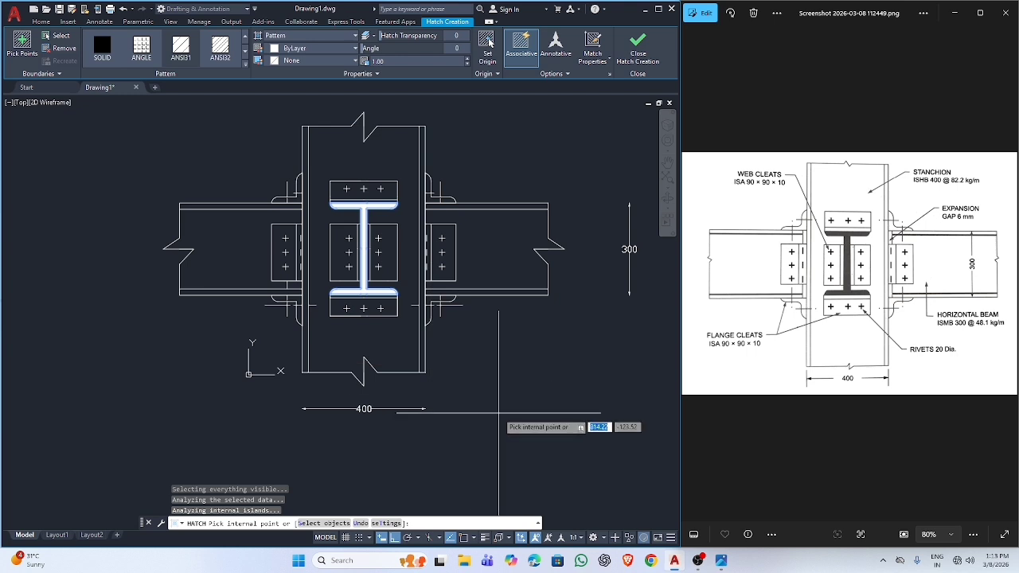
{"action": "key", "text": "Escape"}
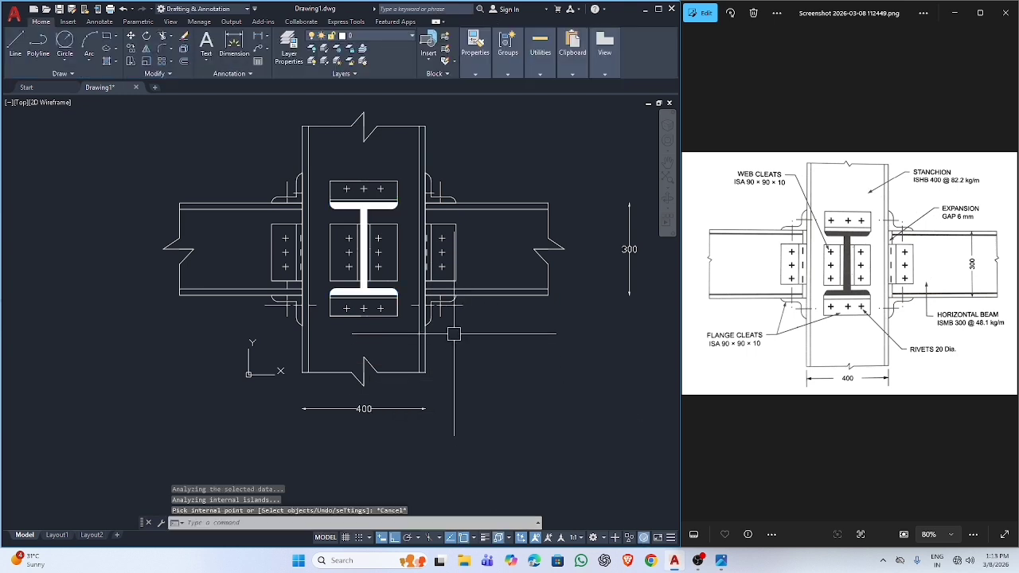
Step: Set the lineweight of the right beam's inner upper flange line to 0.70 mm
{"action": "left_click", "coordinate": [488, 207]}
{"action": "mouse_move", "coordinate": [478, 63]}
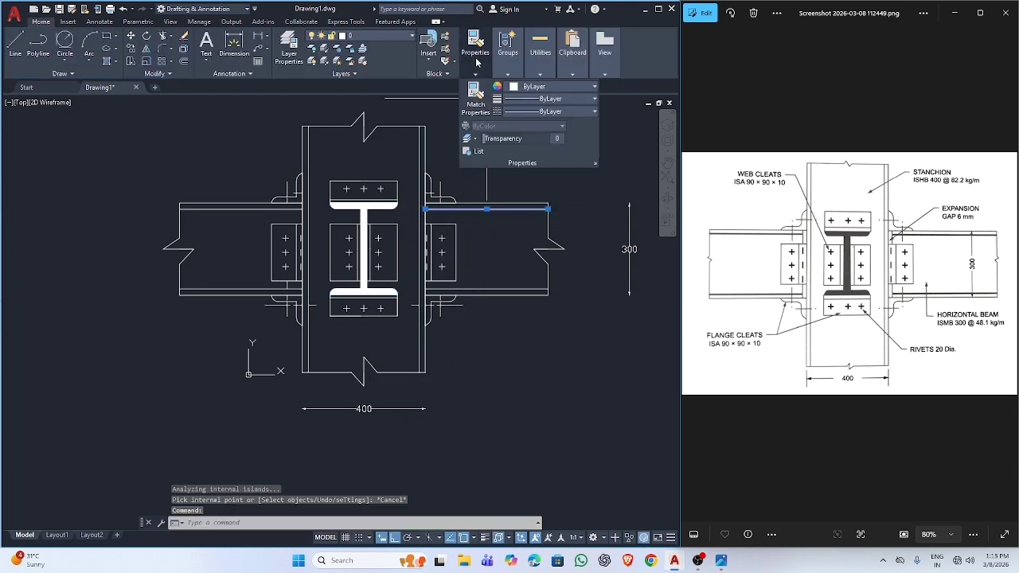
{"action": "left_click", "coordinate": [537, 113]}
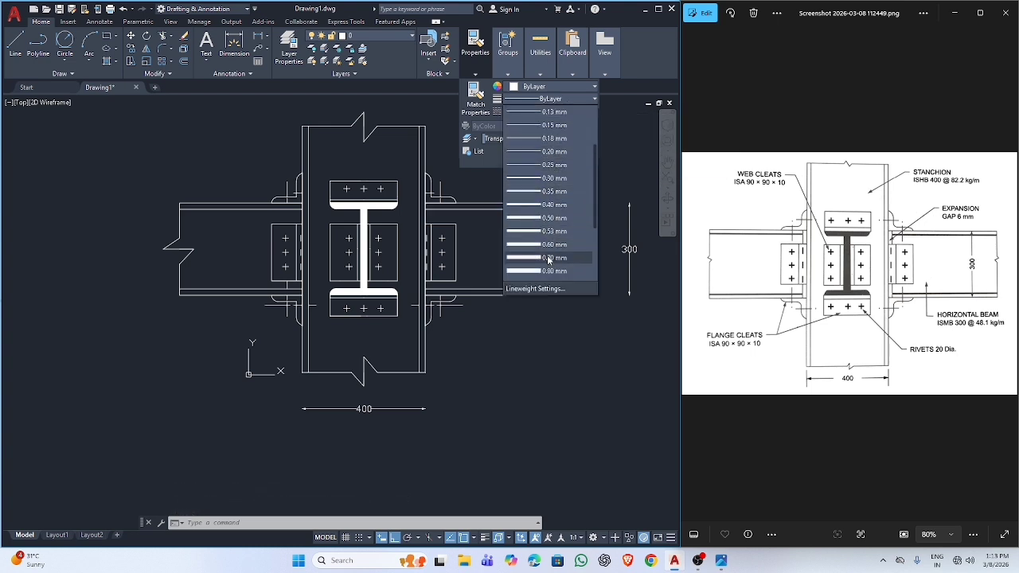
{"action": "left_click", "coordinate": [550, 257]}
Step: Try a lineweight of 2.00 mm on the right beam's inner upper flange line and inspect it up close
{"action": "mouse_move", "coordinate": [475, 58]}
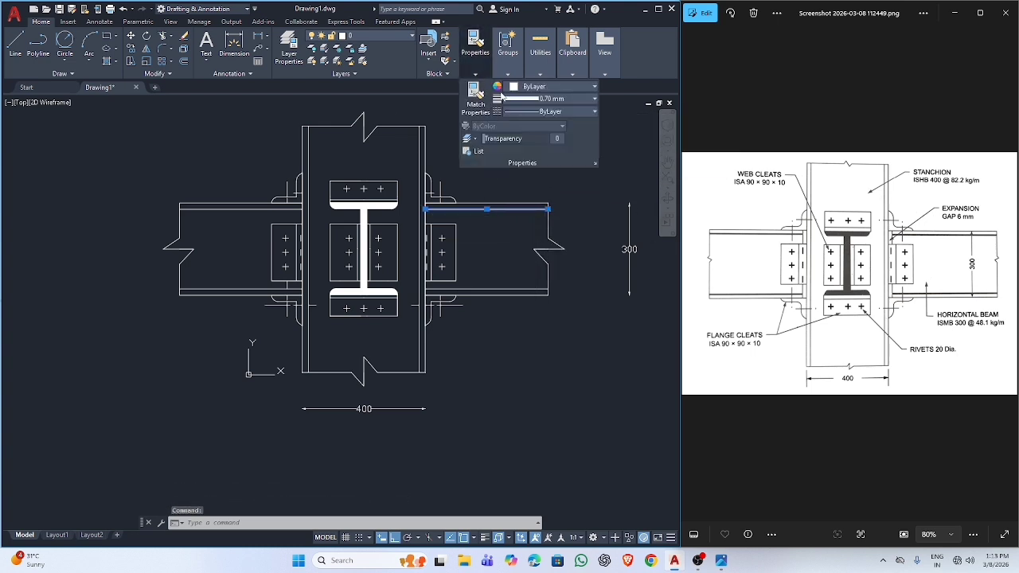
{"action": "left_click", "coordinate": [536, 99]}
{"action": "left_click", "coordinate": [560, 232]}
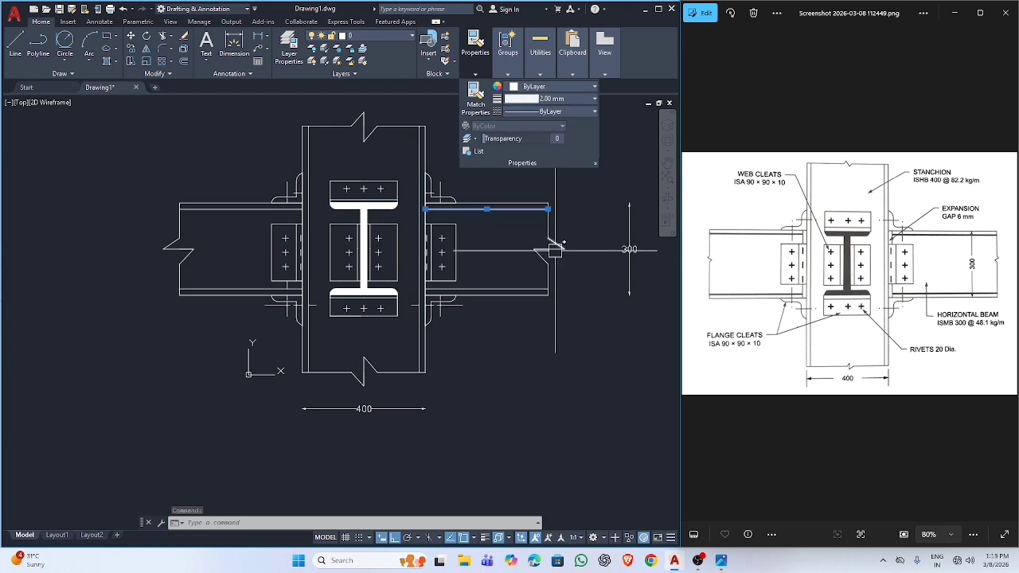
{"action": "scroll", "coordinate": [530, 227], "scroll_direction": "up", "scroll_amount": 5}
{"action": "left_click", "coordinate": [533, 227]}
{"action": "key", "text": "Escape"}
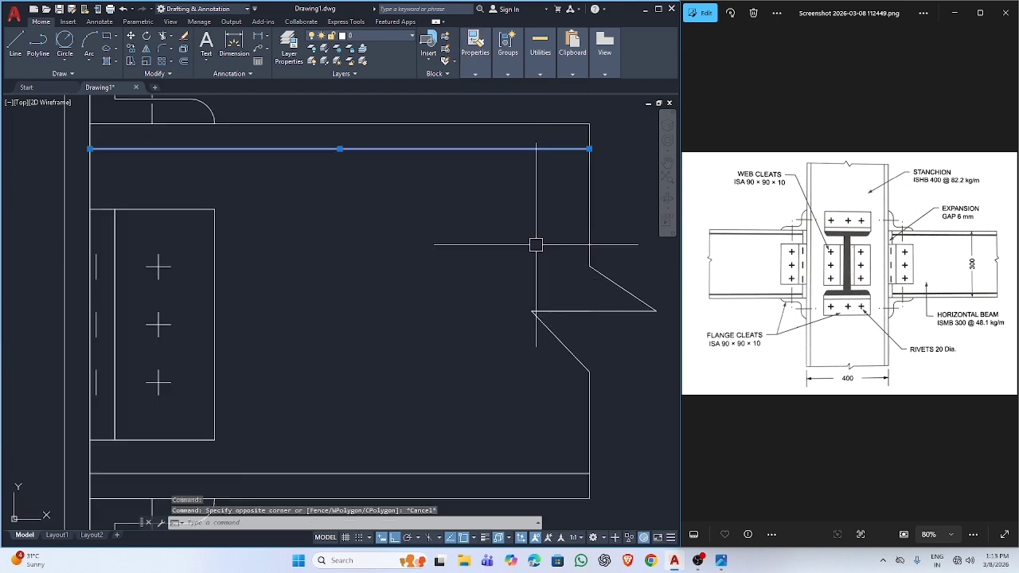
{"action": "key", "text": "Escape"}
{"action": "scroll", "coordinate": [539, 230], "scroll_direction": "down", "scroll_amount": 5}
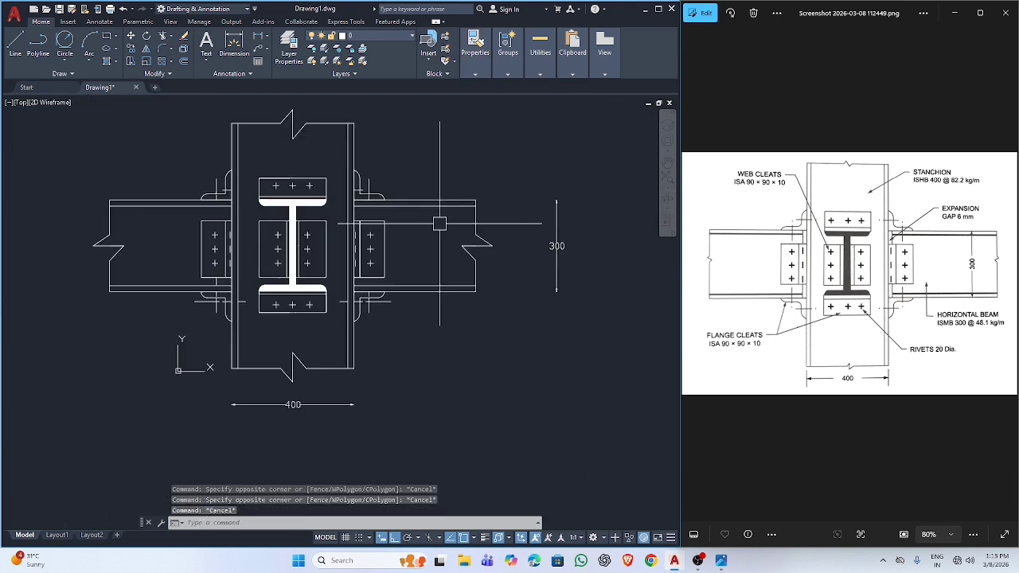
Step: Change the lineweight of the right beam's inner upper flange line to 0.90 mm in its object properties
{"action": "left_click", "coordinate": [430, 206]}
{"action": "right_click", "coordinate": [432, 218]}
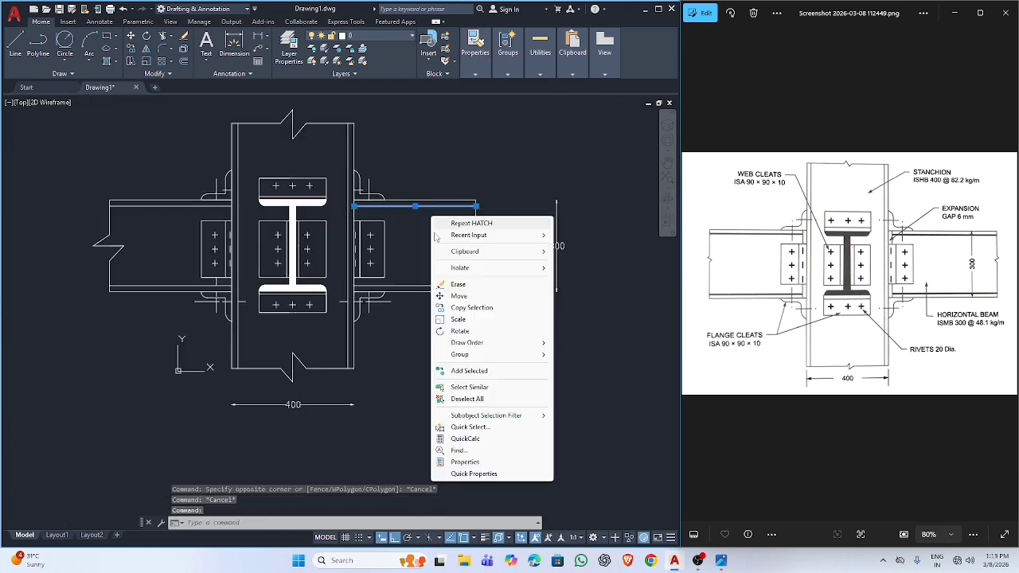
{"action": "left_click", "coordinate": [465, 461]}
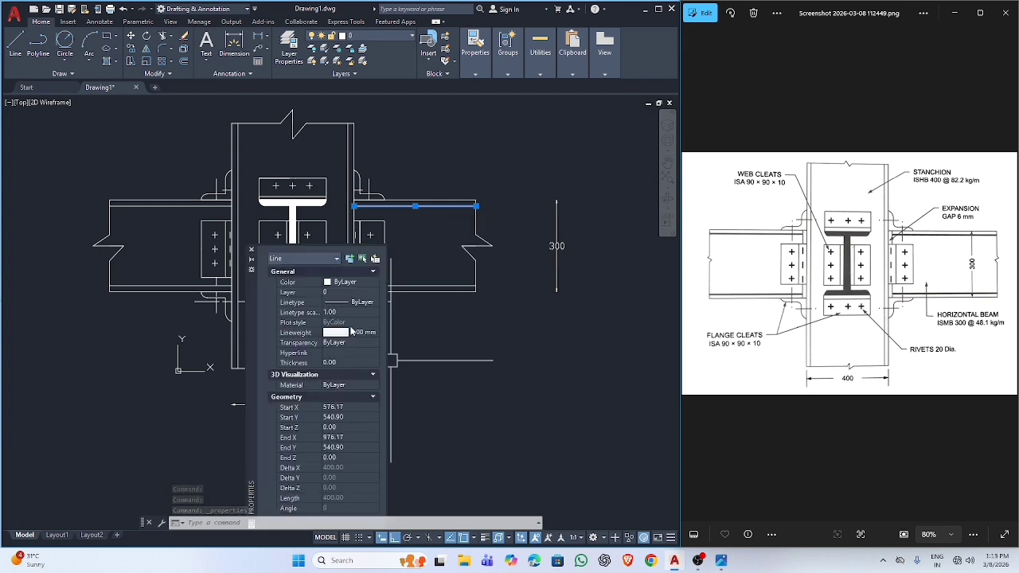
{"action": "left_click", "coordinate": [359, 334]}
{"action": "left_click", "coordinate": [375, 333]}
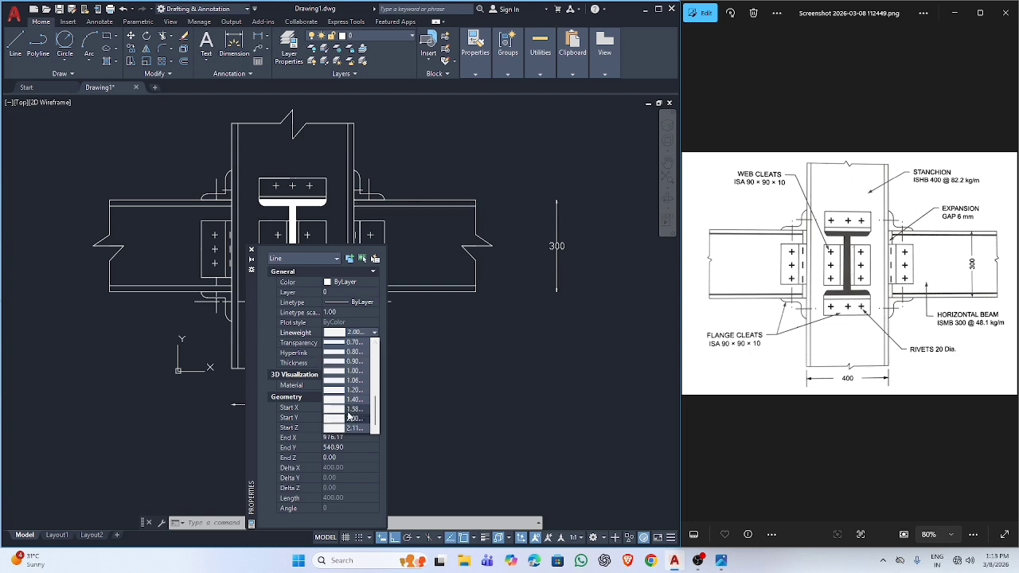
{"action": "scroll", "coordinate": [348, 416], "scroll_direction": "up", "scroll_amount": 2}
{"action": "left_click", "coordinate": [348, 419]}
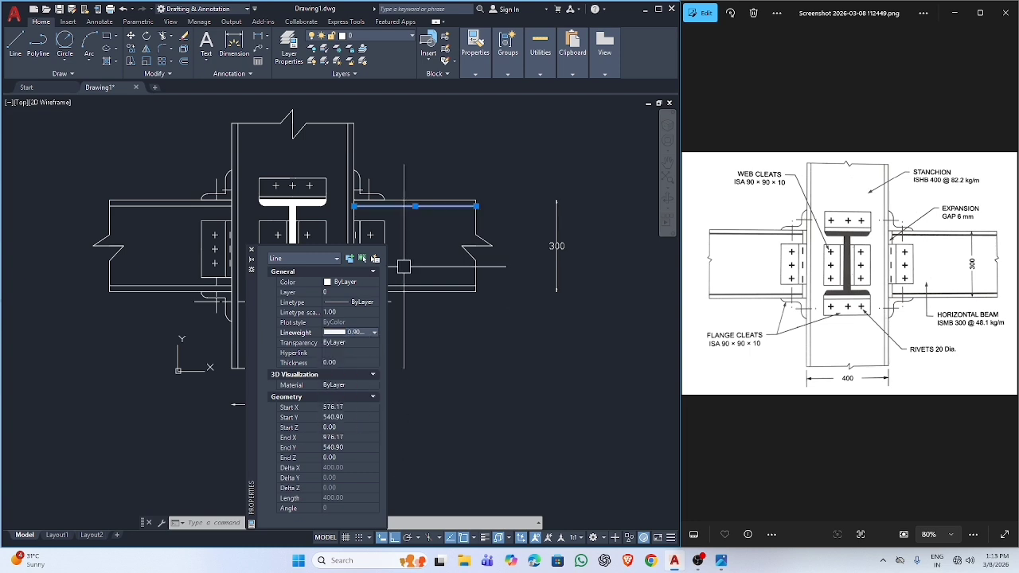
{"action": "left_click", "coordinate": [251, 255]}
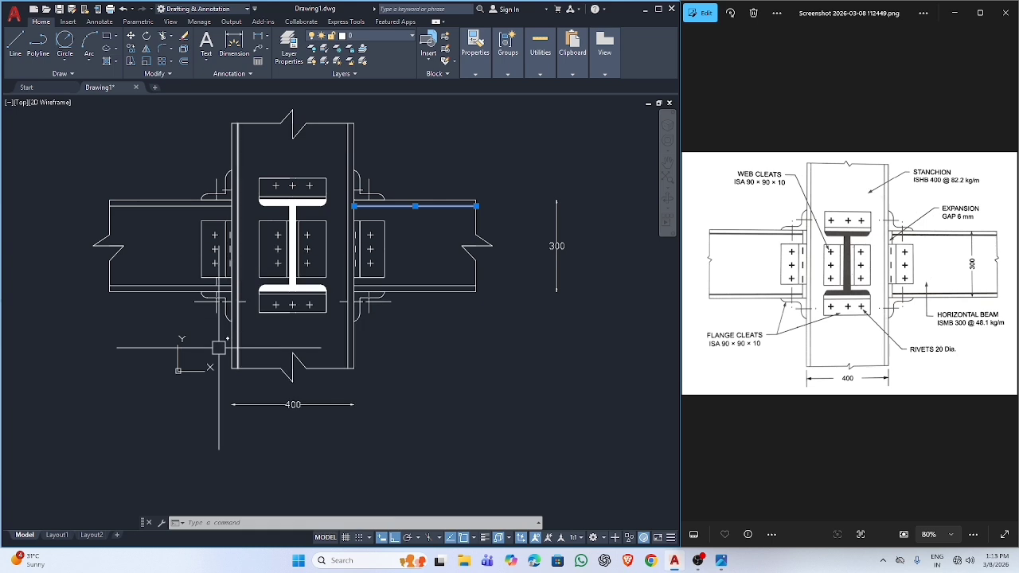
{"action": "type", "text": "l"}
{"action": "key", "text": "Return"}
{"action": "left_click", "coordinate": [191, 446]}
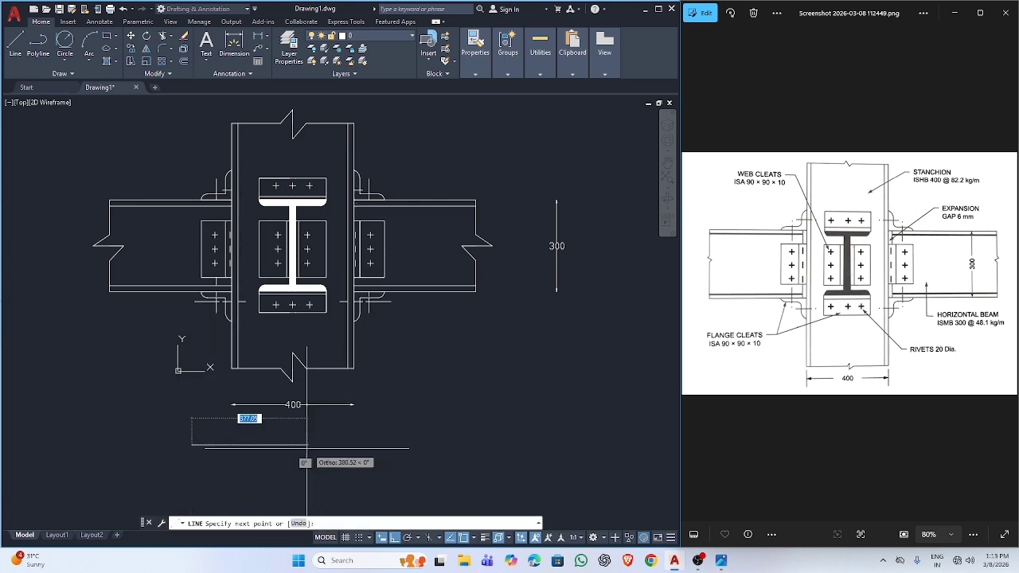
{"action": "key", "text": "Escape"}
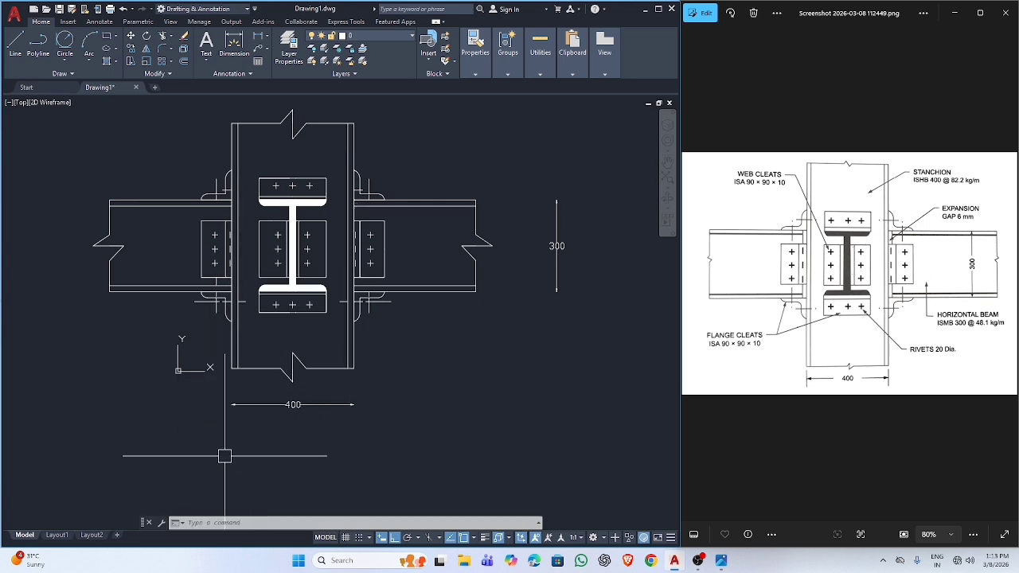